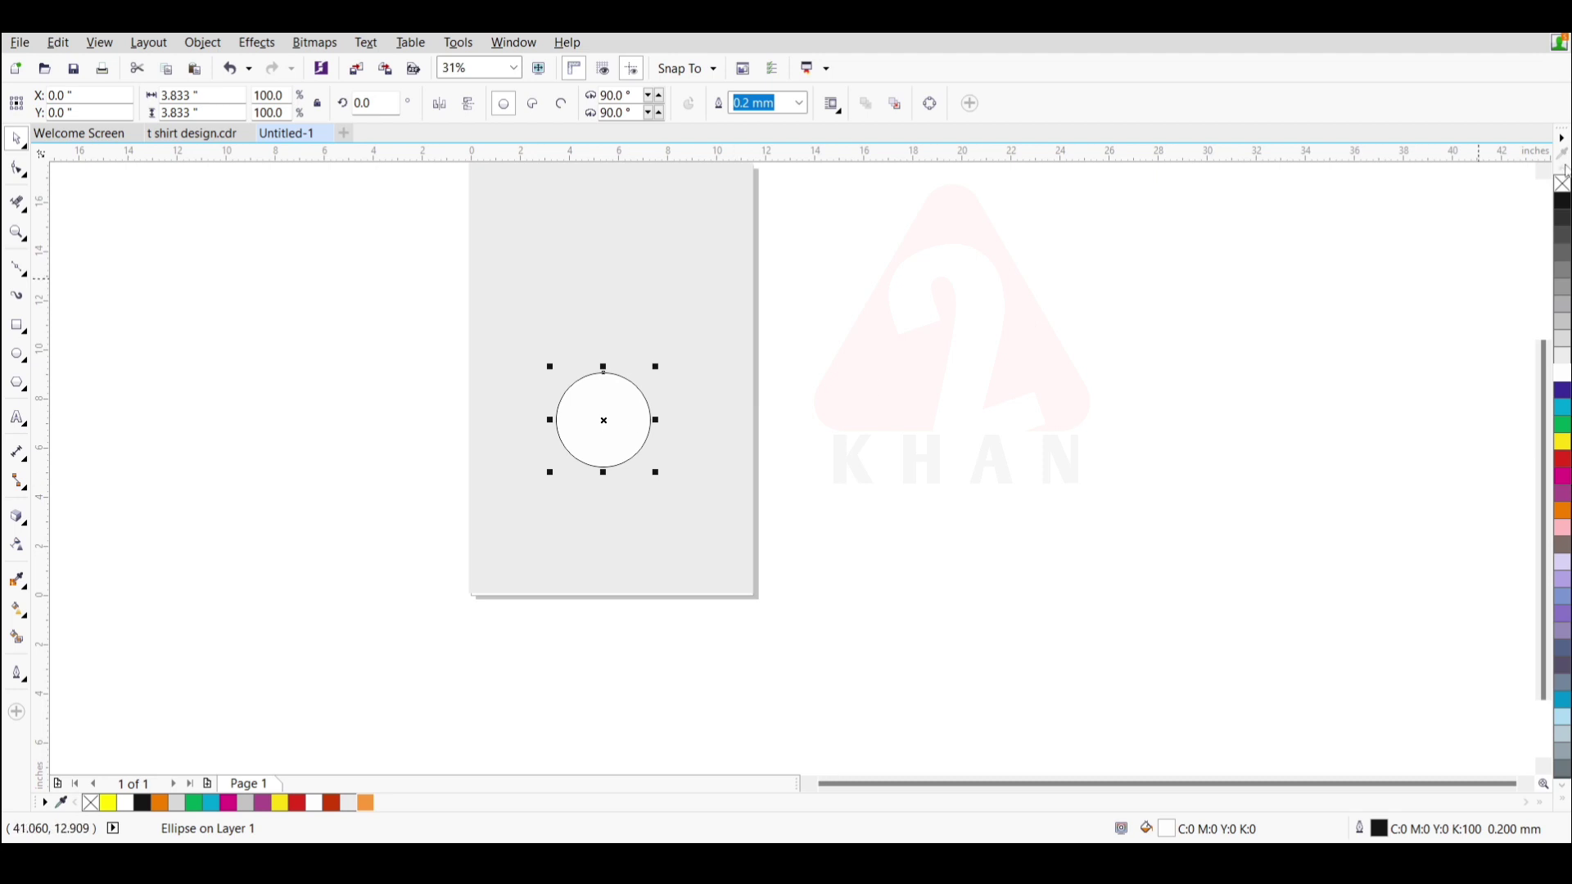
- Remove the white circle's outline and add a concentric duplicate about 3.633 inches across, filled with orange
right_click(1565, 191)
scroll(593, 449, up, 1)
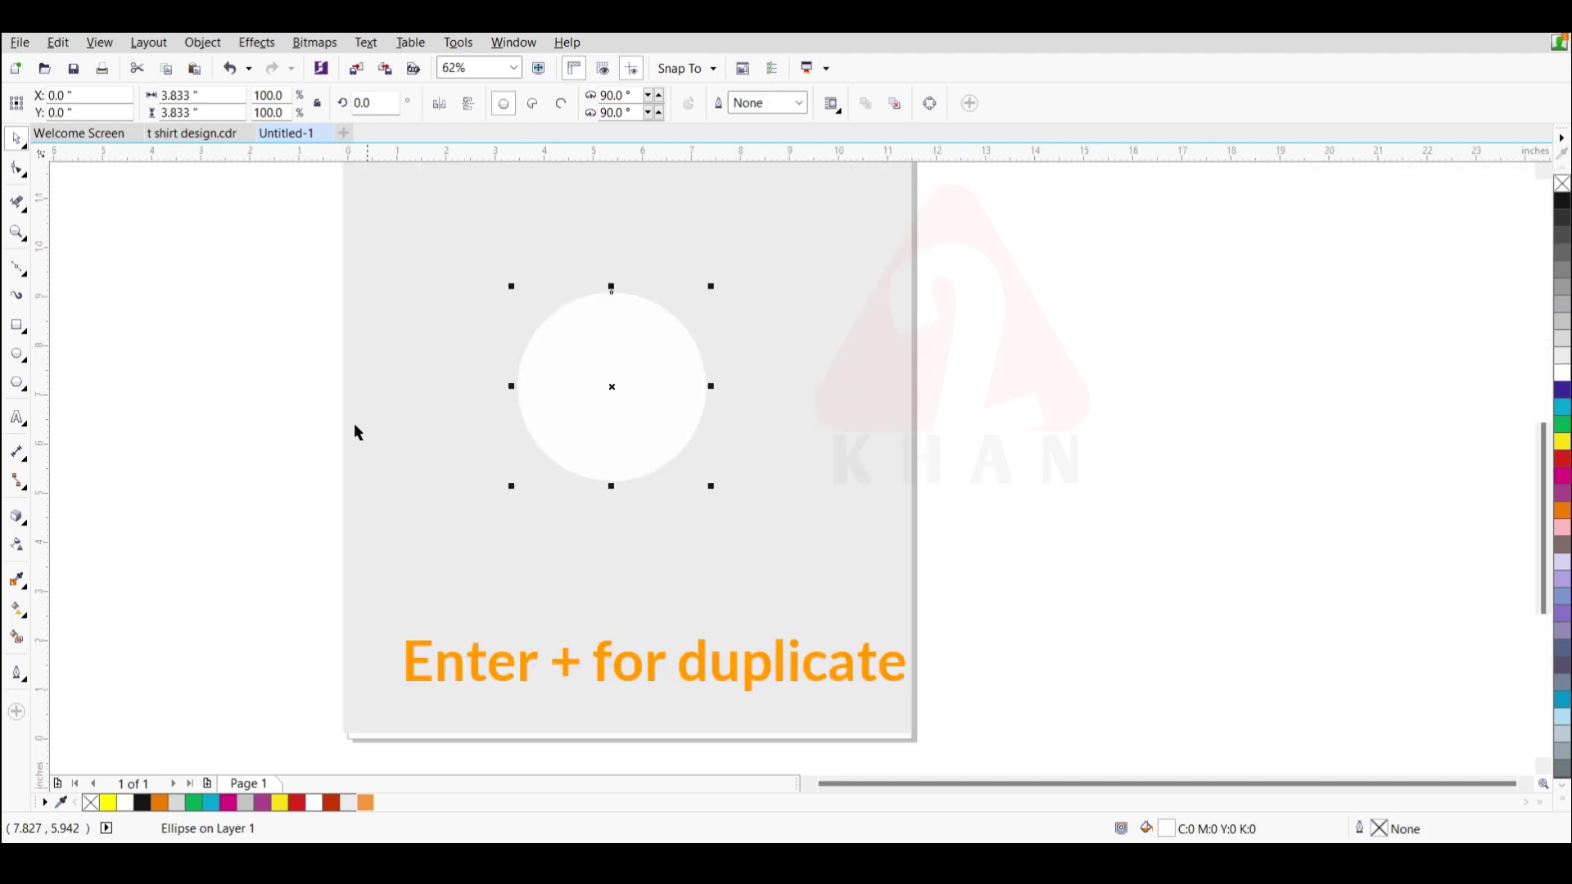
scroll(600, 348, up, 1)
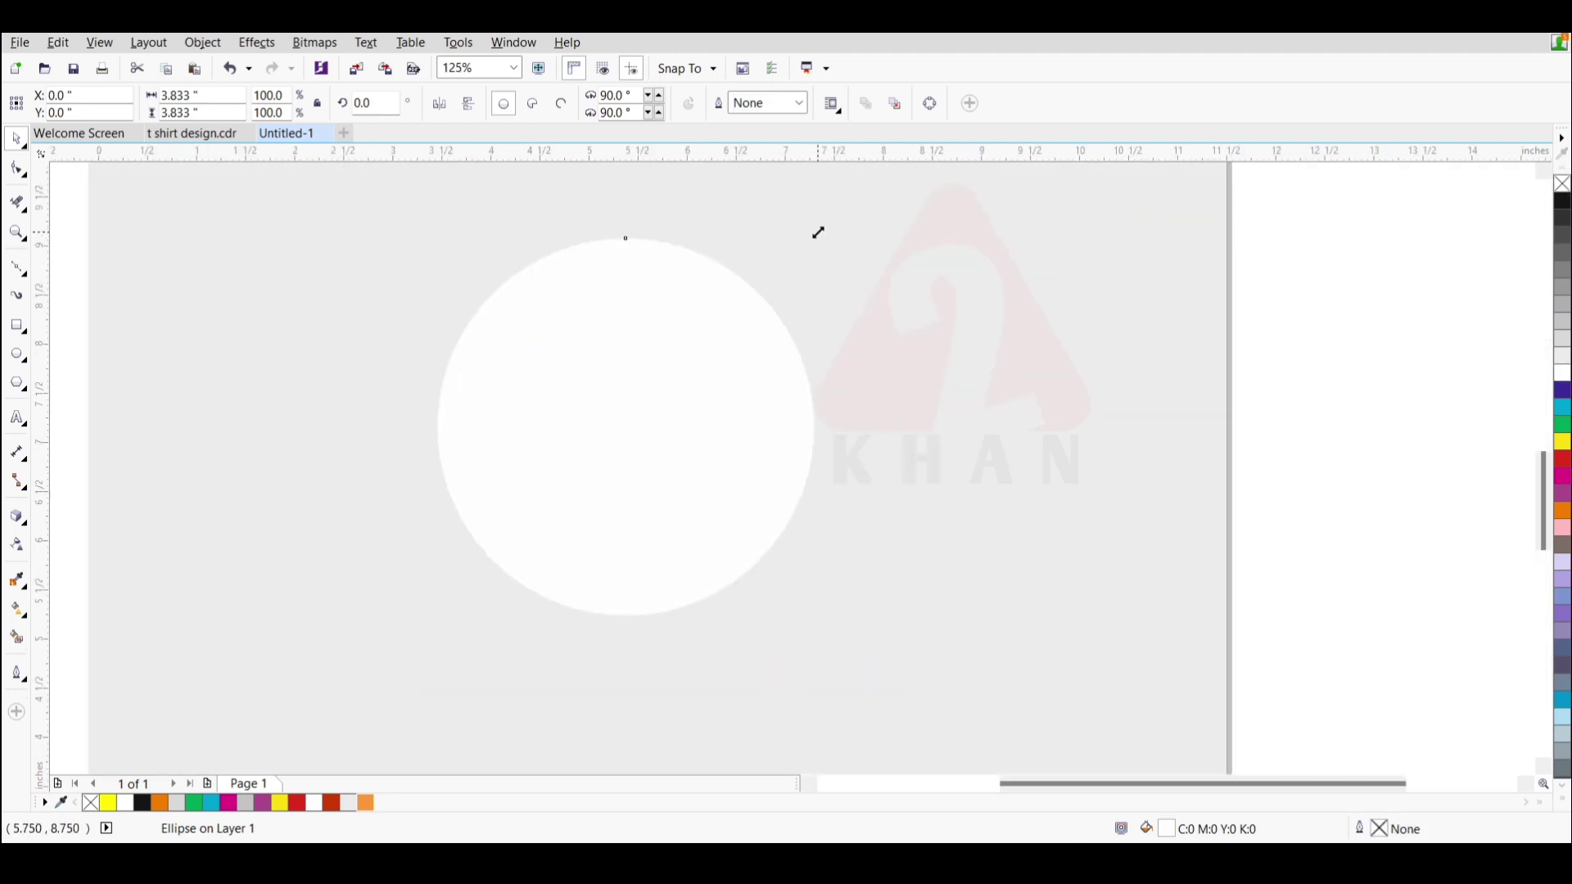
drag(817, 232, 817, 244)
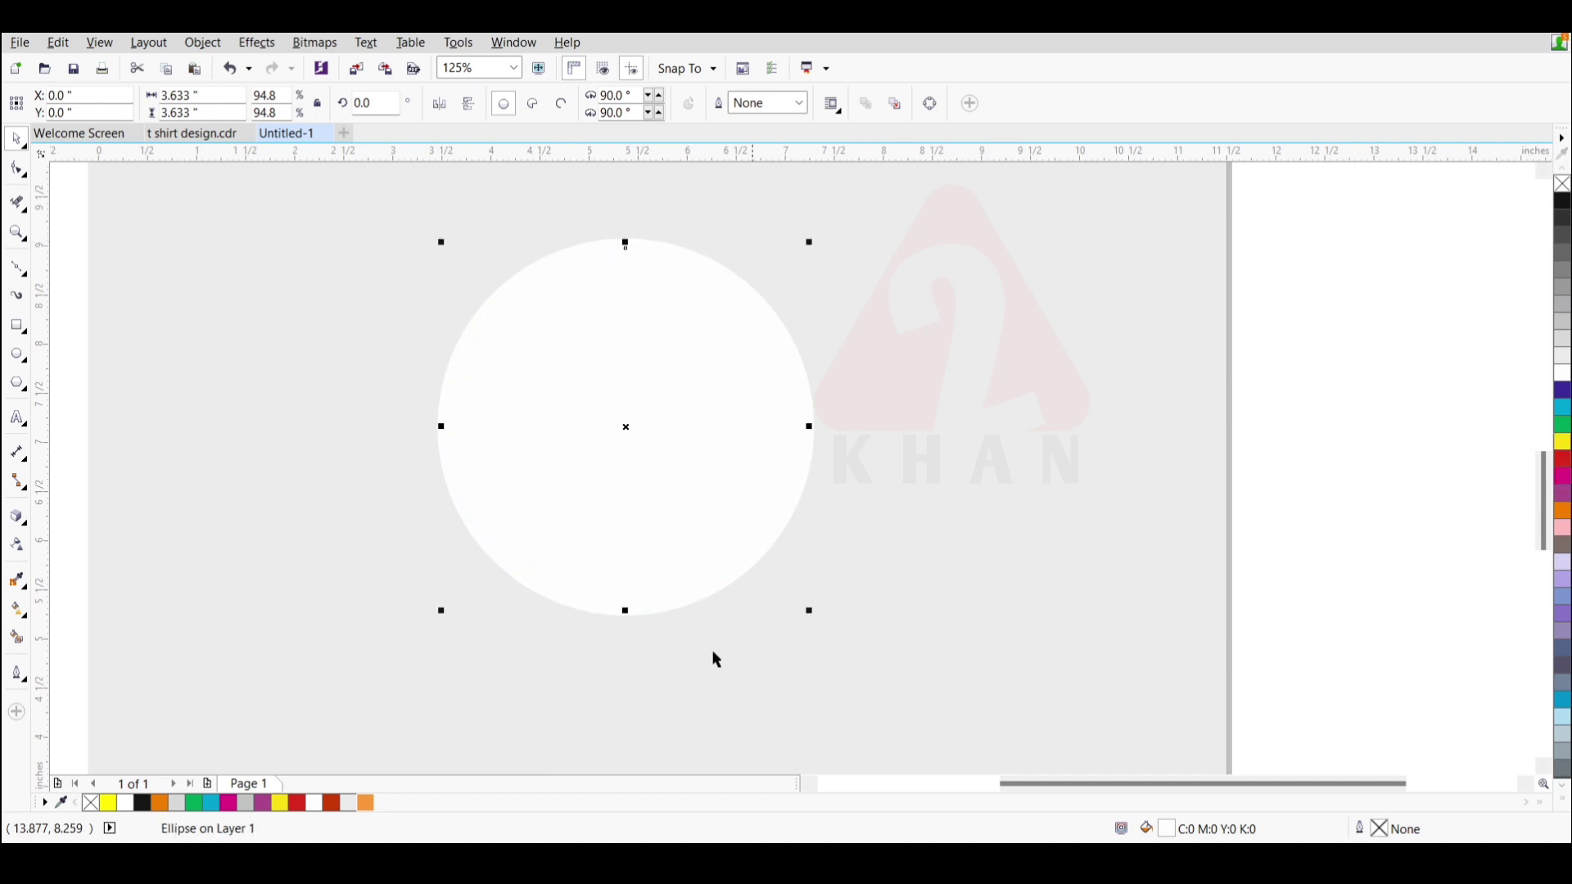
click(365, 803)
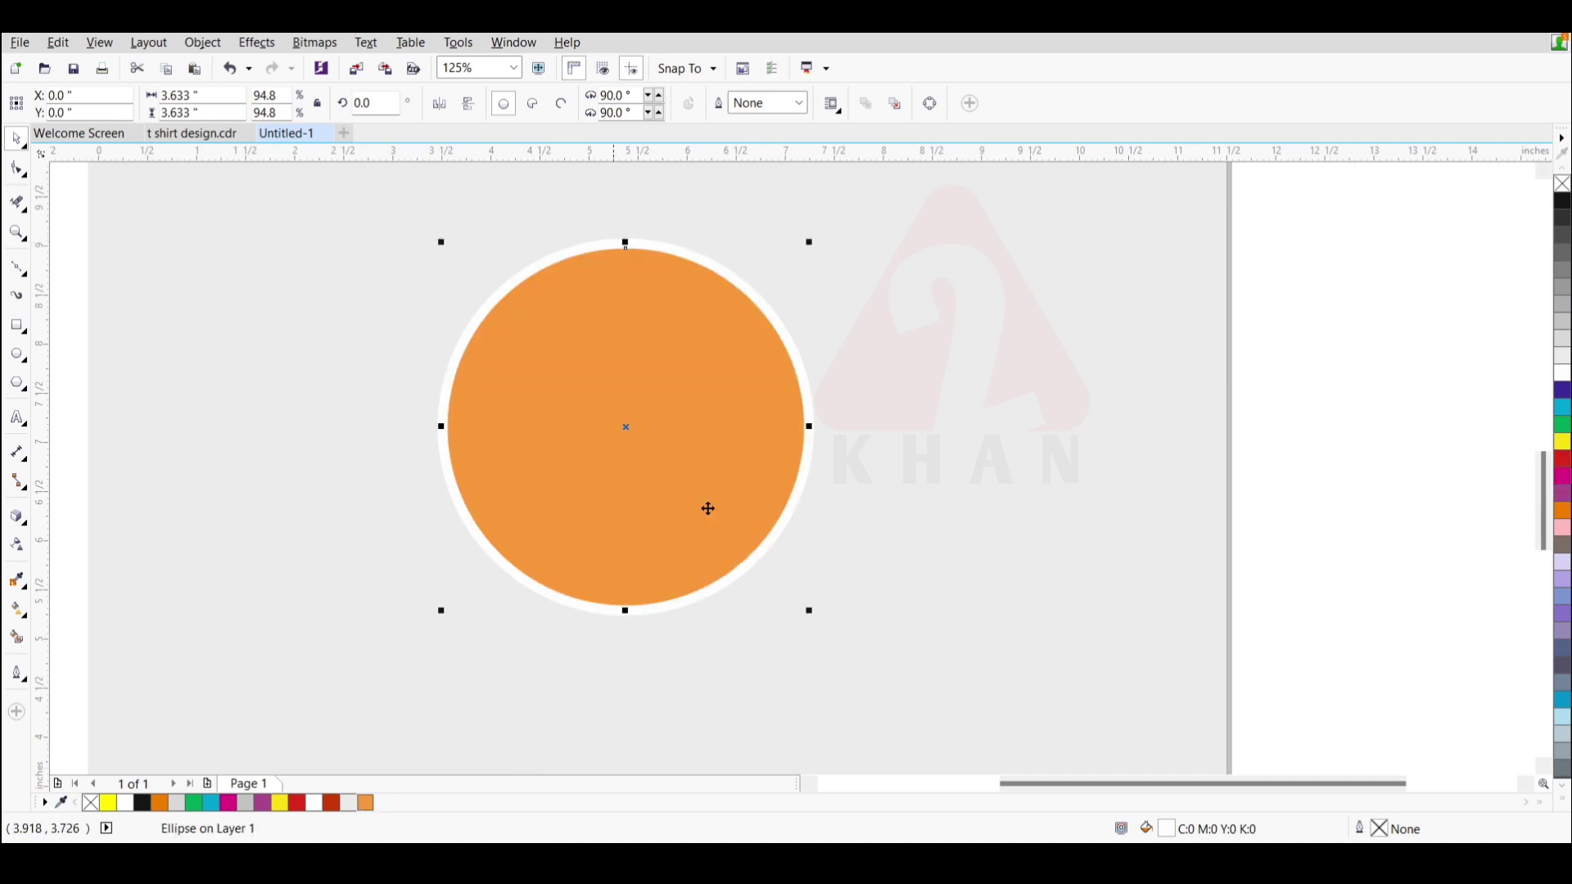
click(1320, 365)
- Draw a straight vertical line through the orange circle from its top quadrant to its bottom quadrant
click(17, 267)
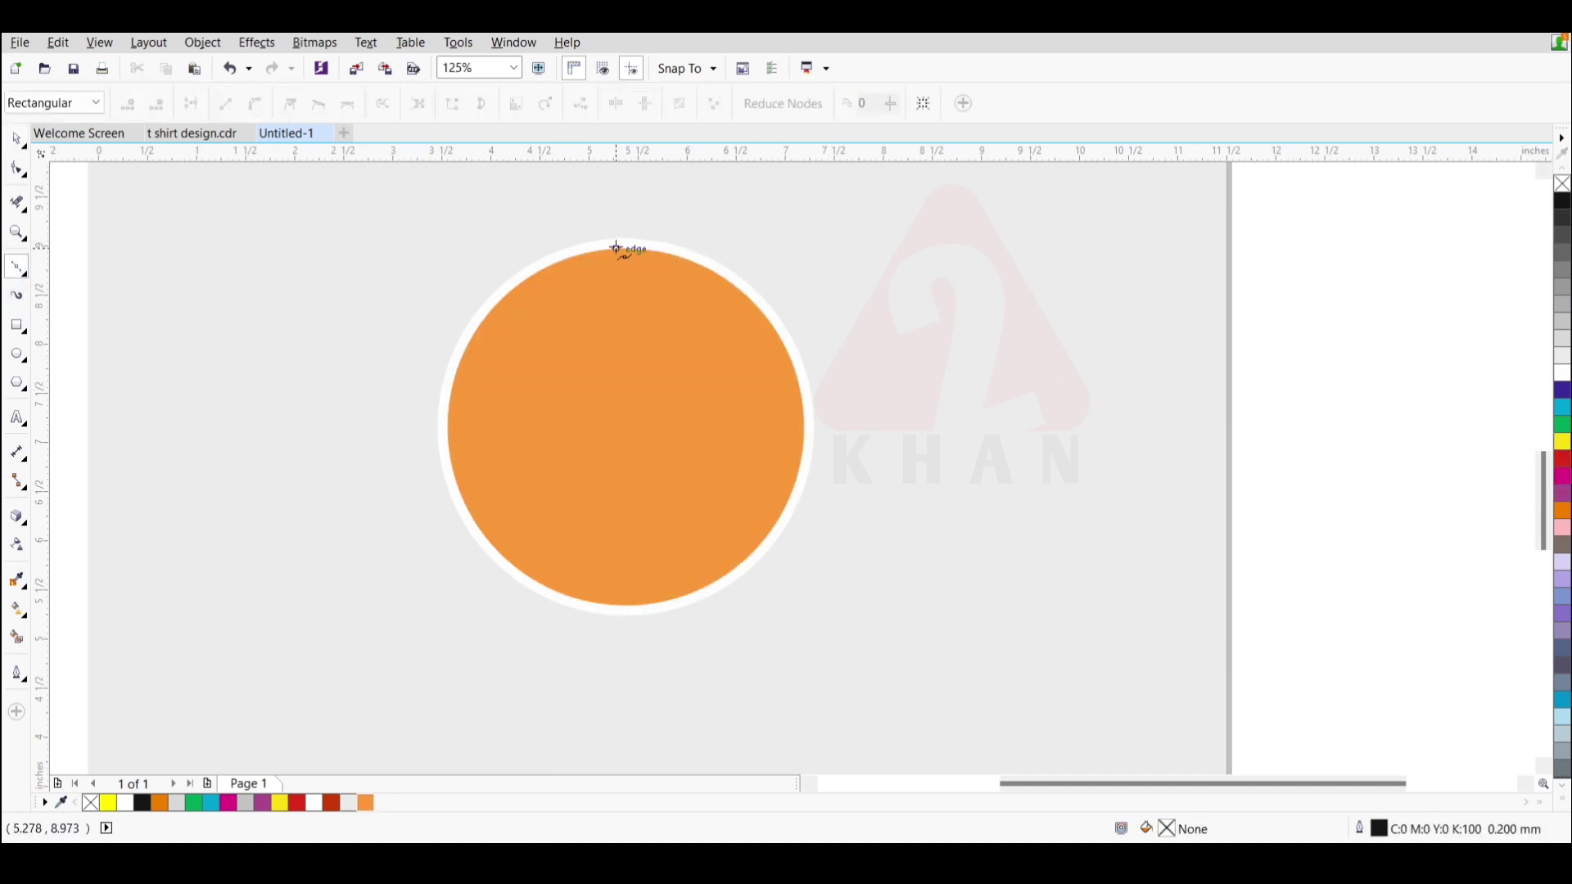
click(626, 248)
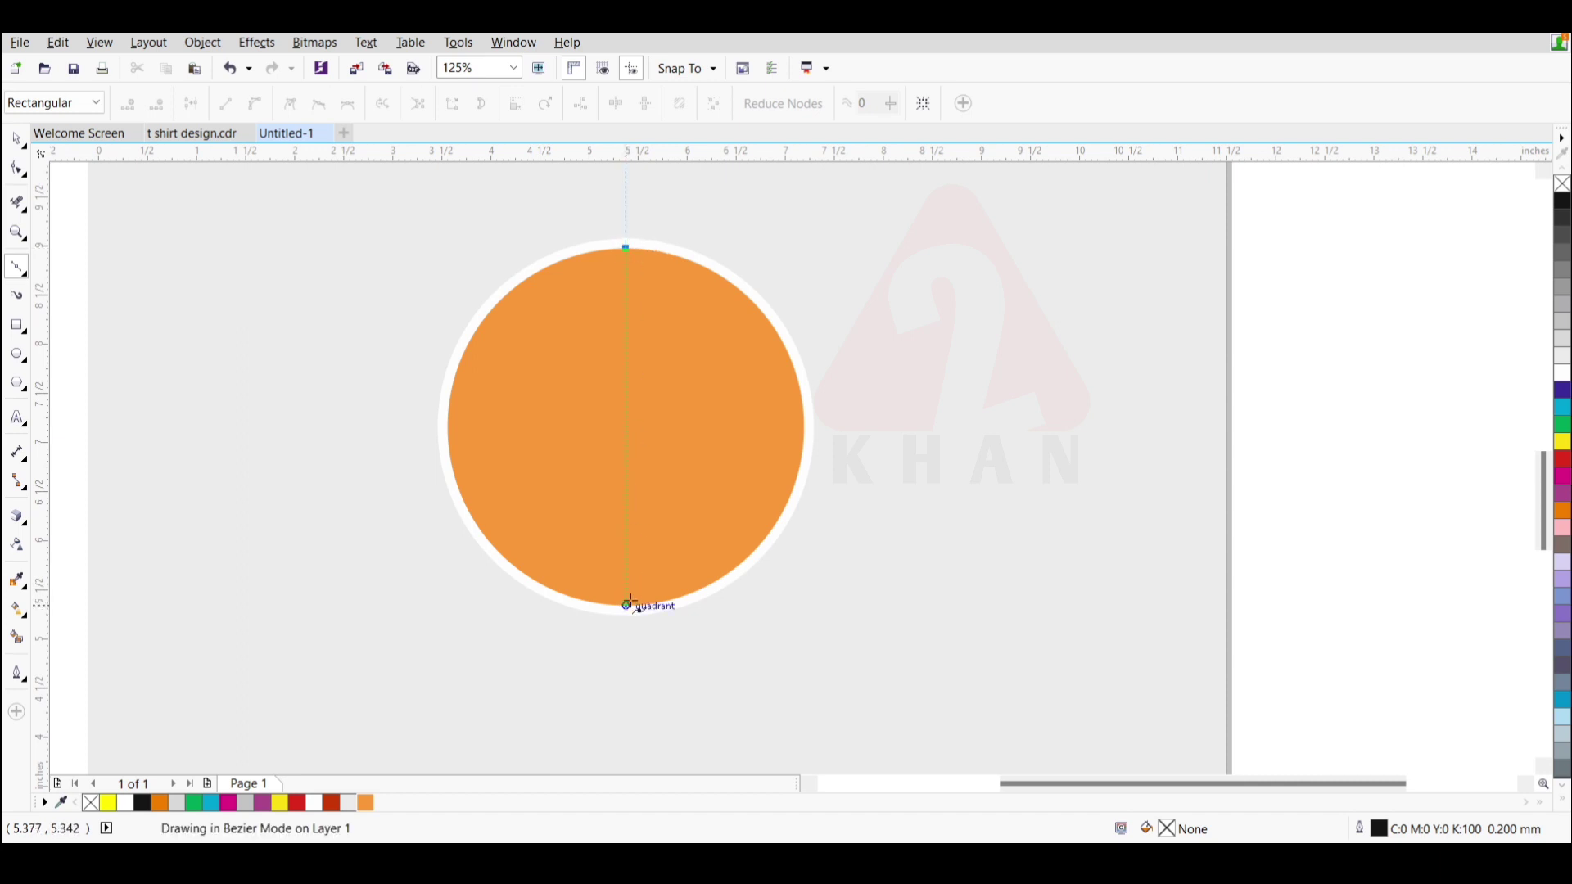
click(630, 605)
scroll(582, 421, down, 2)
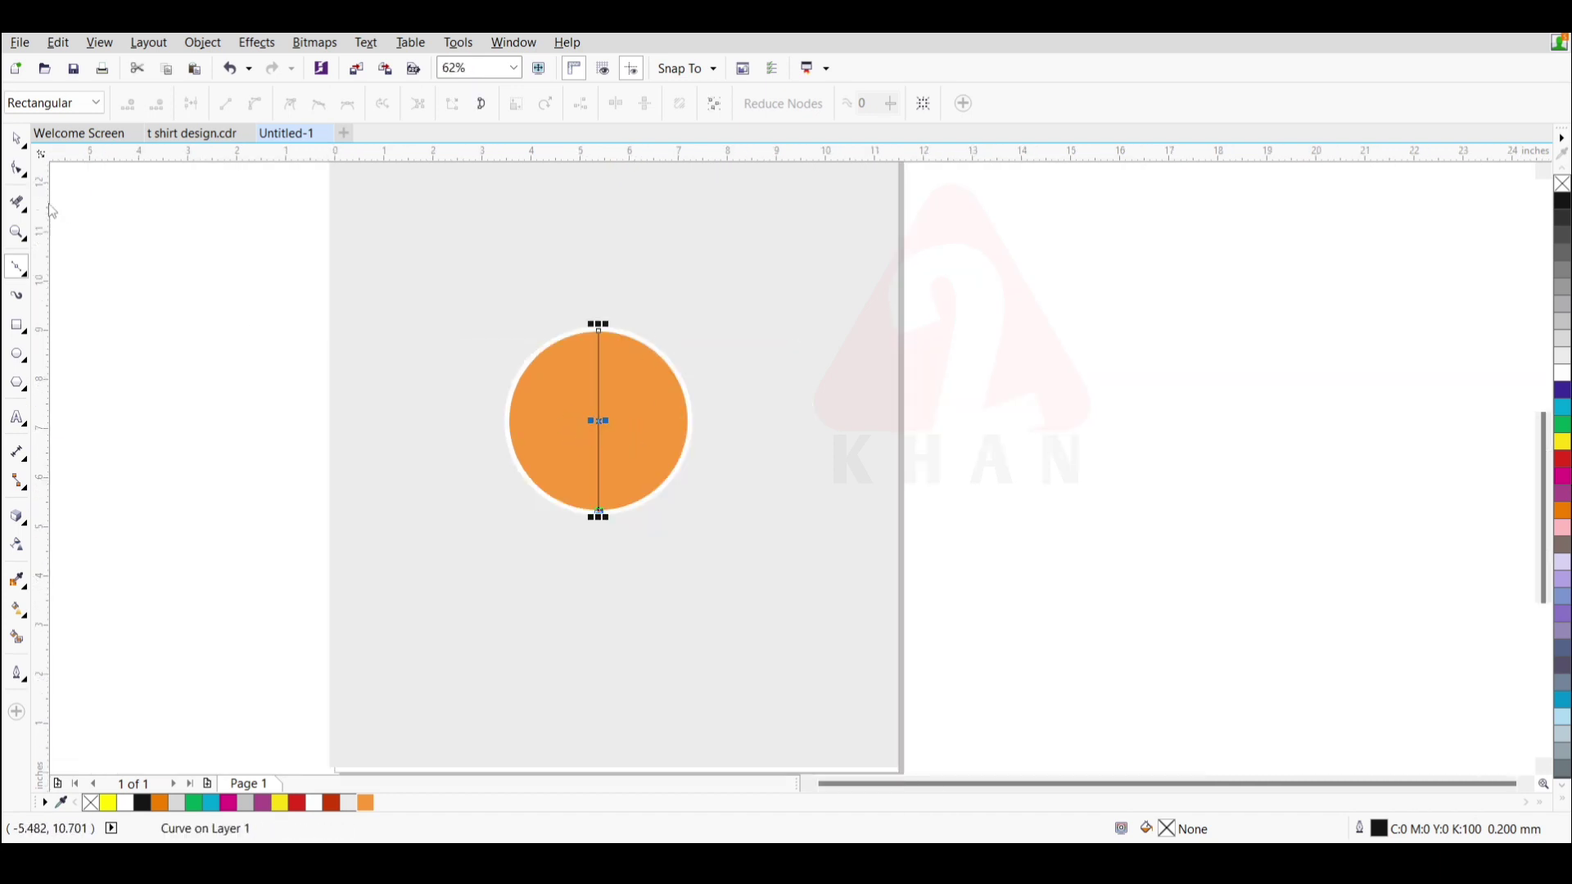
- Set the vertical line's outline width to 2 mm
key(space)
drag(298, 221, 639, 625)
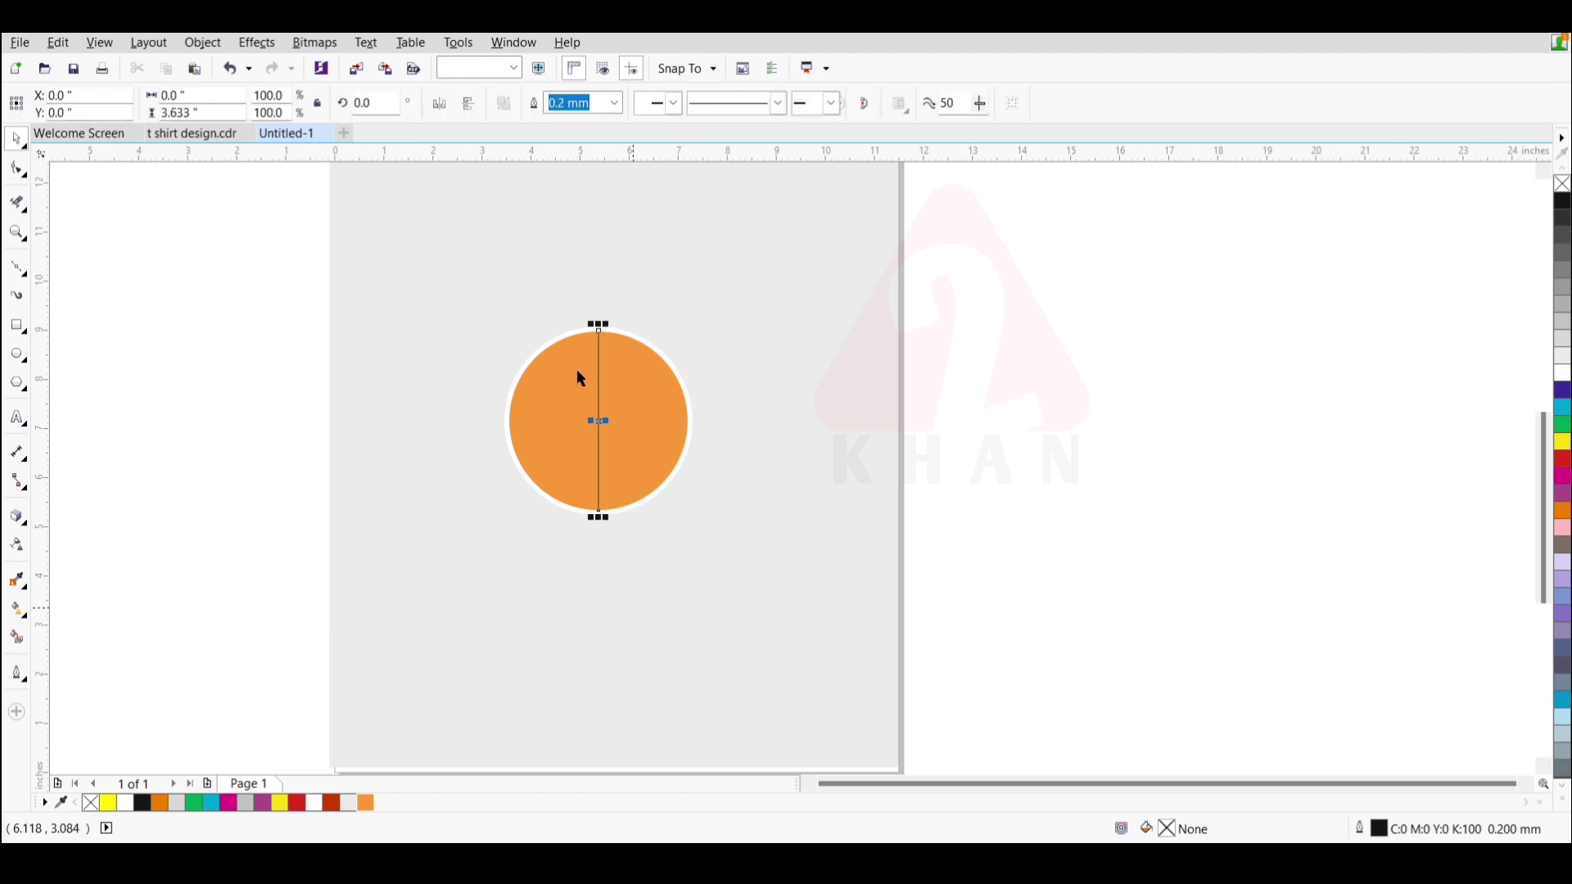
scroll(578, 372, up, 2)
text(1)
key(Return)
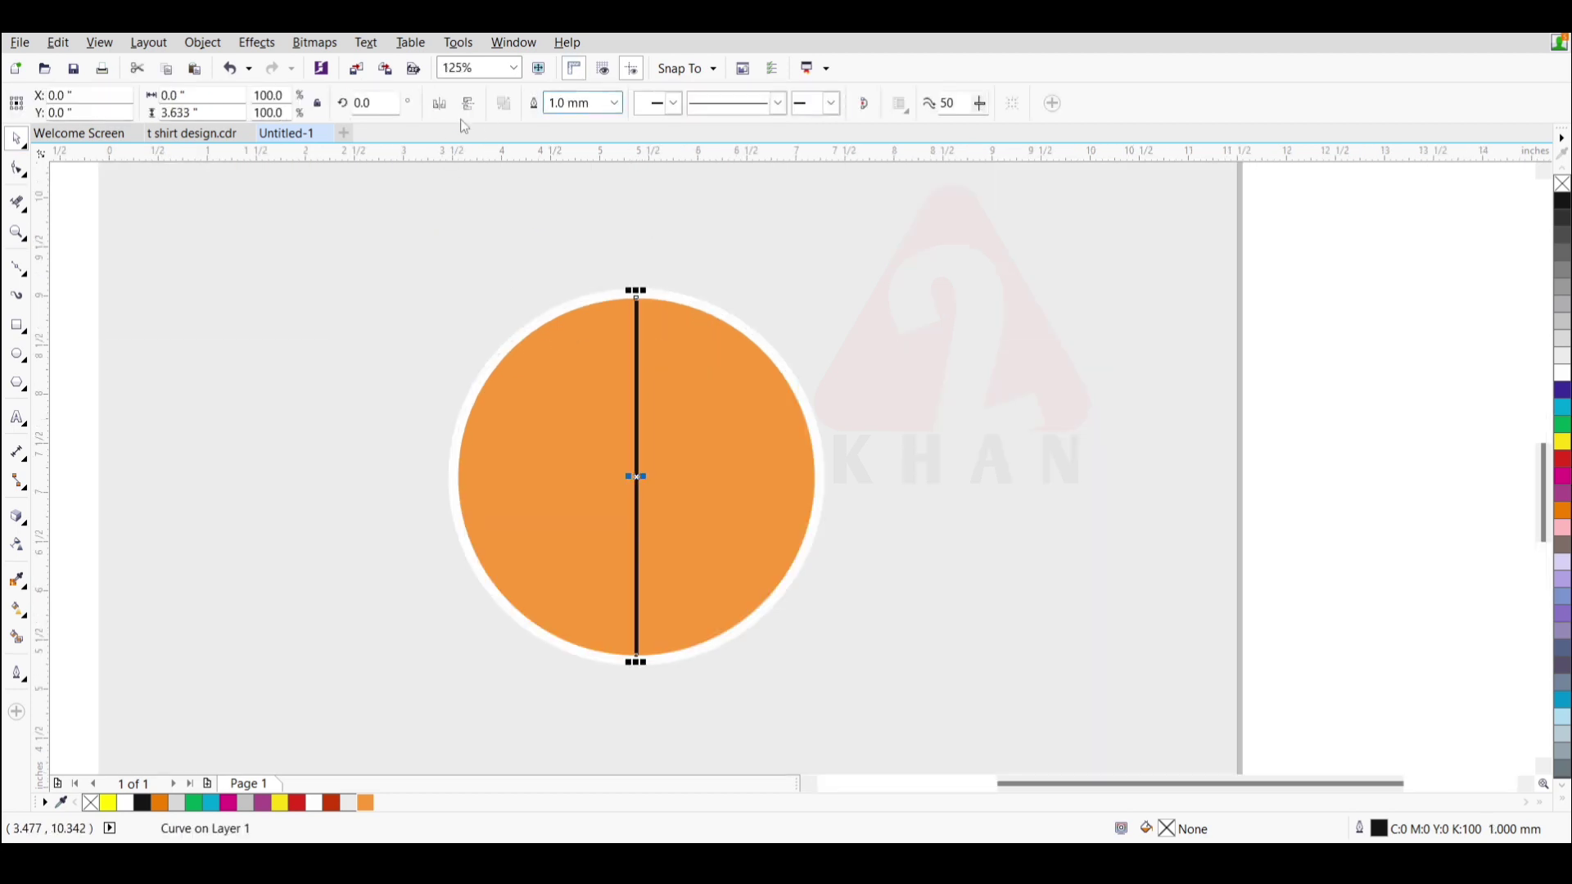
text(2)
key(Return)
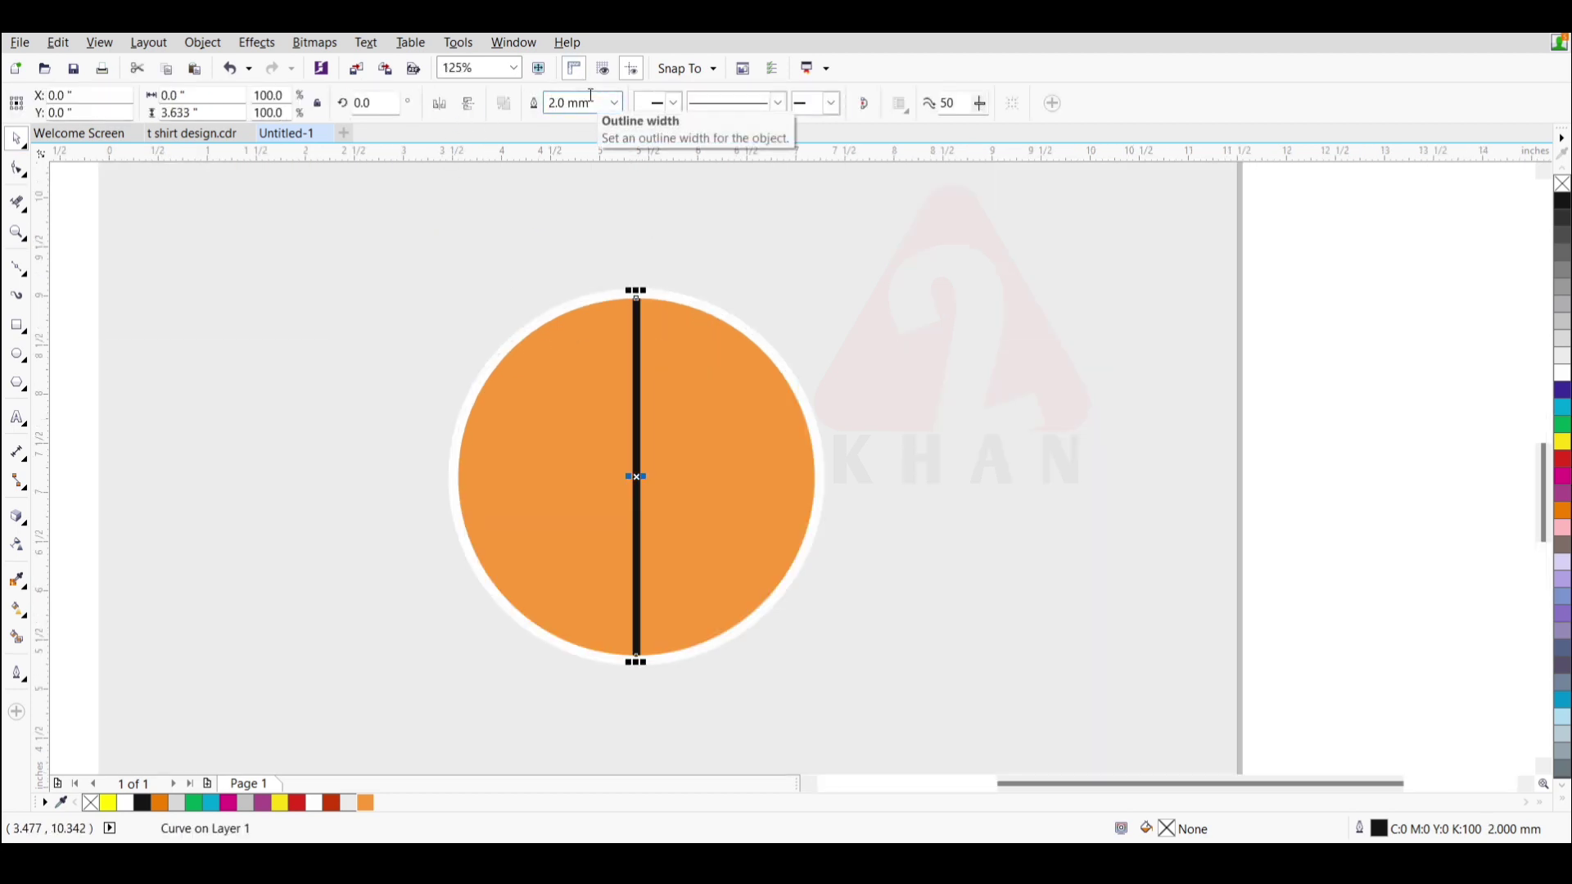
- PowerClip the vertical line inside the orange circle and open the clipped contents for editing
click(257, 42)
mouse_move(203, 42)
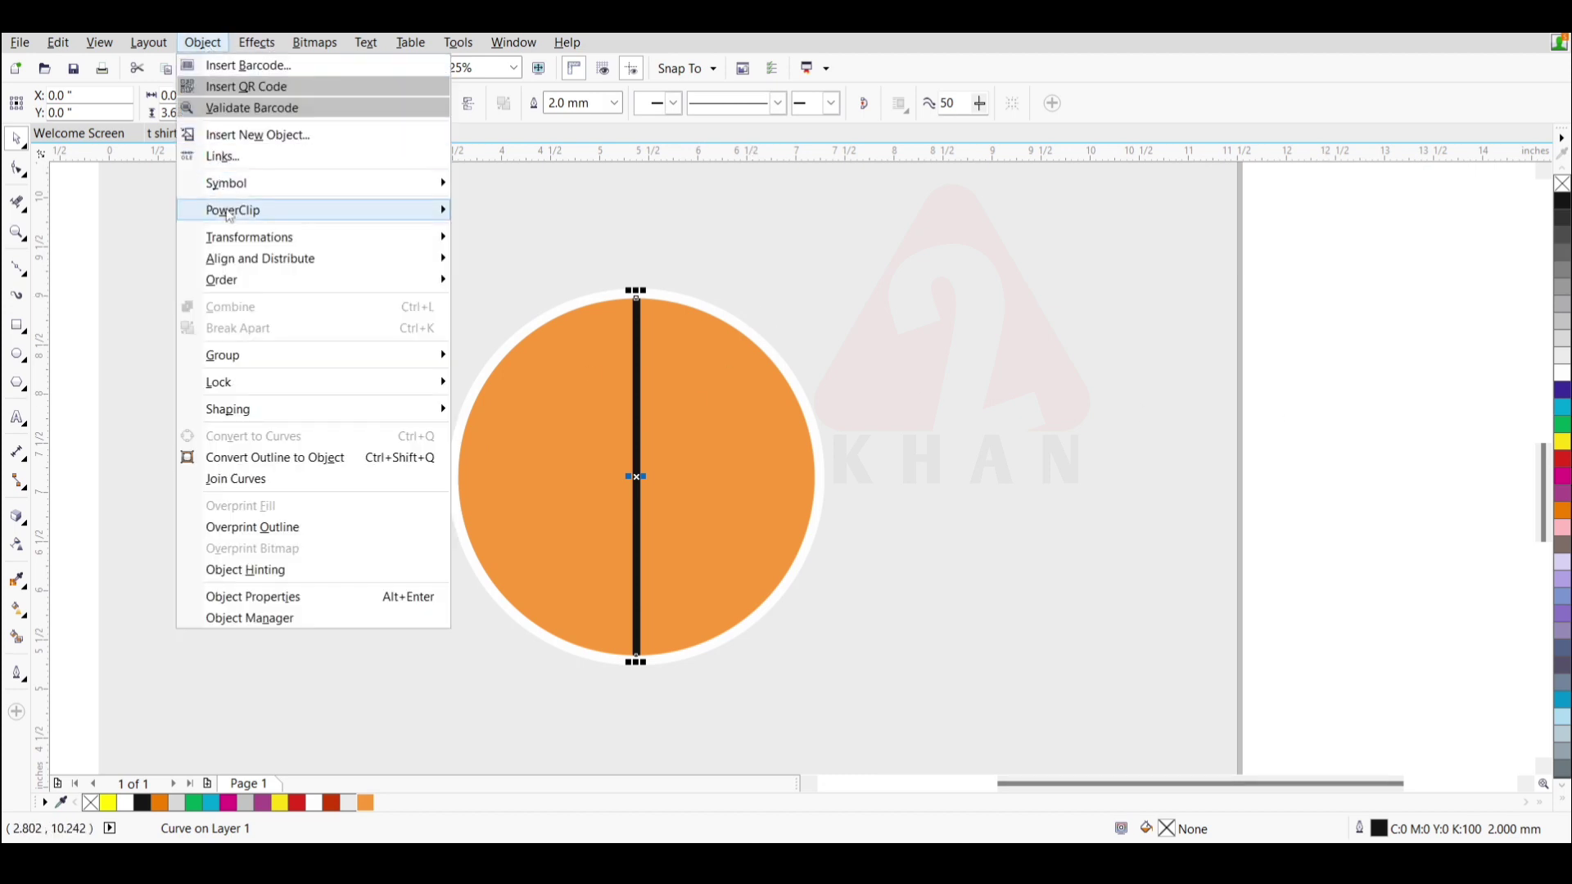
mouse_move(231, 212)
click(583, 217)
click(565, 429)
ctrl+click(585, 425)
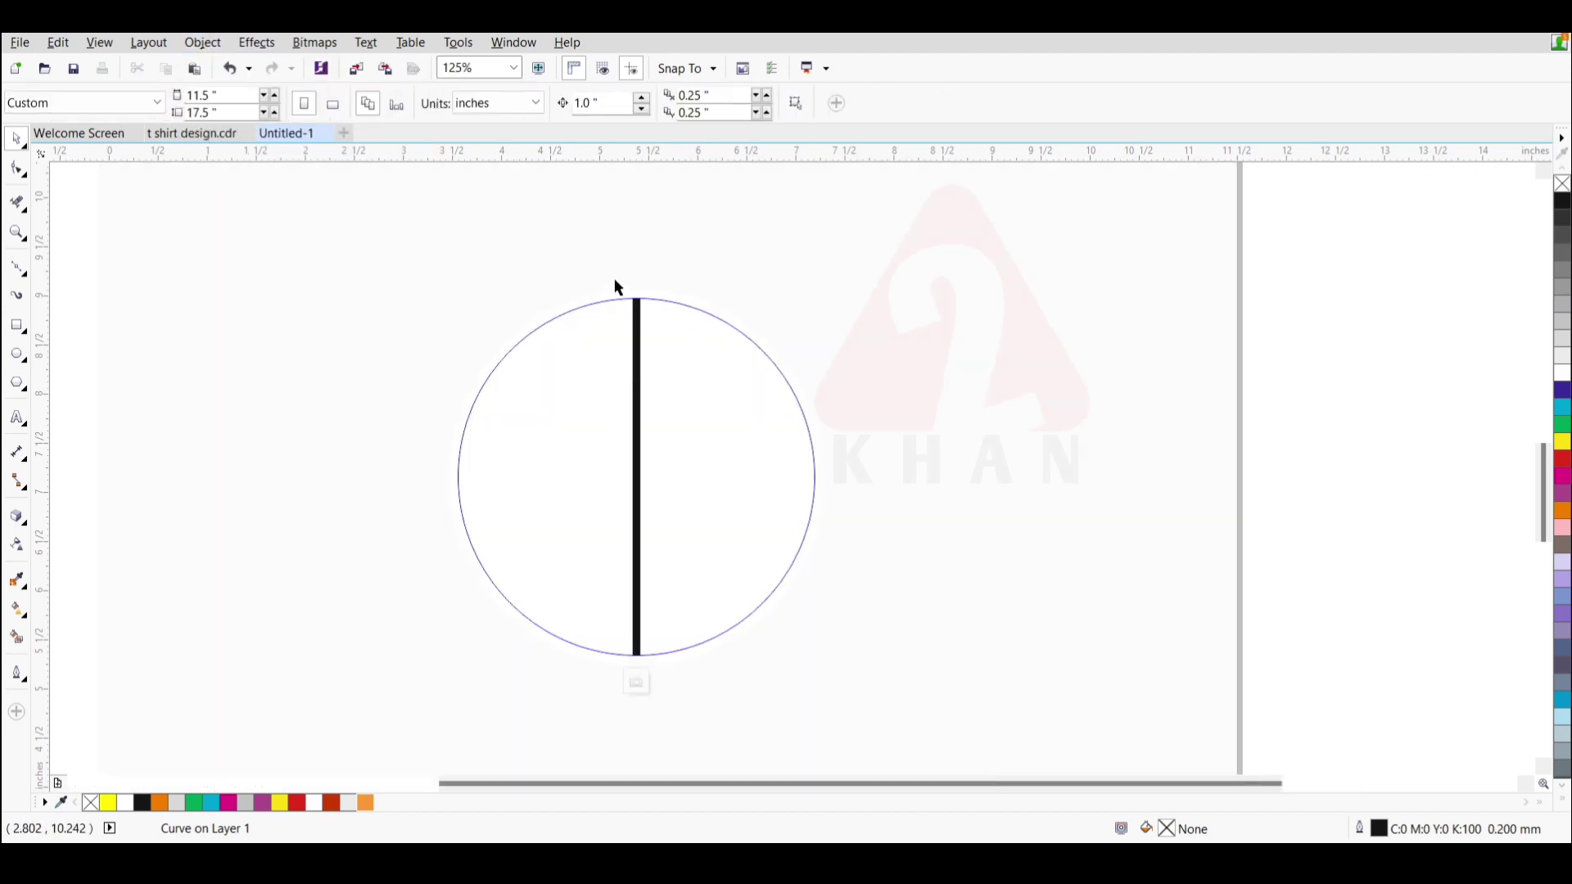
- Lengthen the clipped line from its centre to about 3.967 inches and colour its outline yellow
drag(608, 271, 692, 713)
drag(647, 660, 653, 678)
right_click(1562, 377)
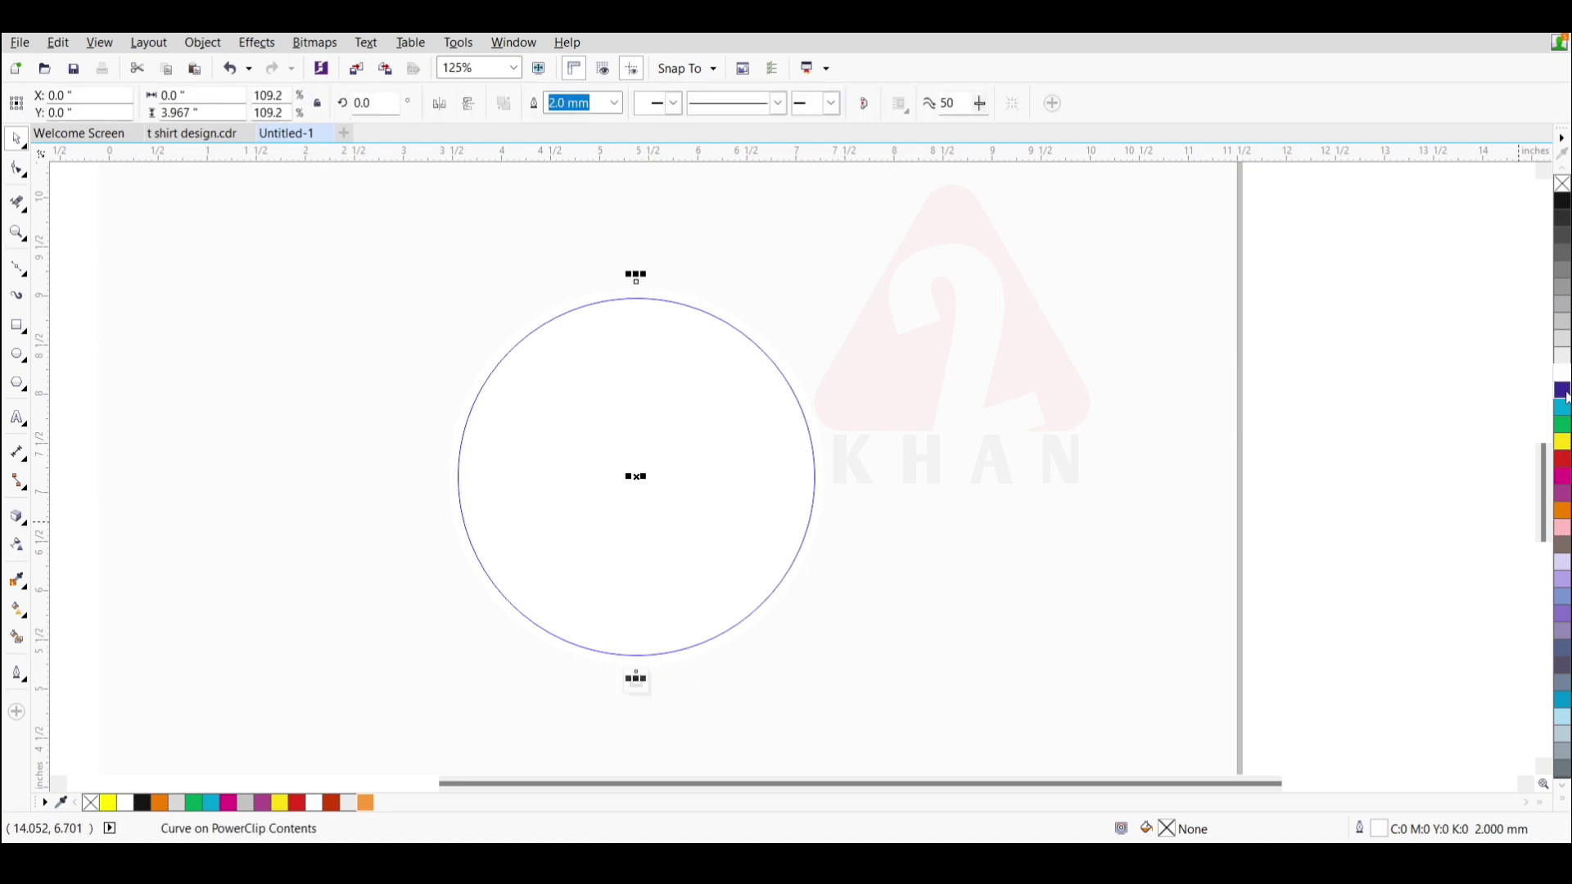
right_click(1562, 442)
scroll(821, 400, down, 2)
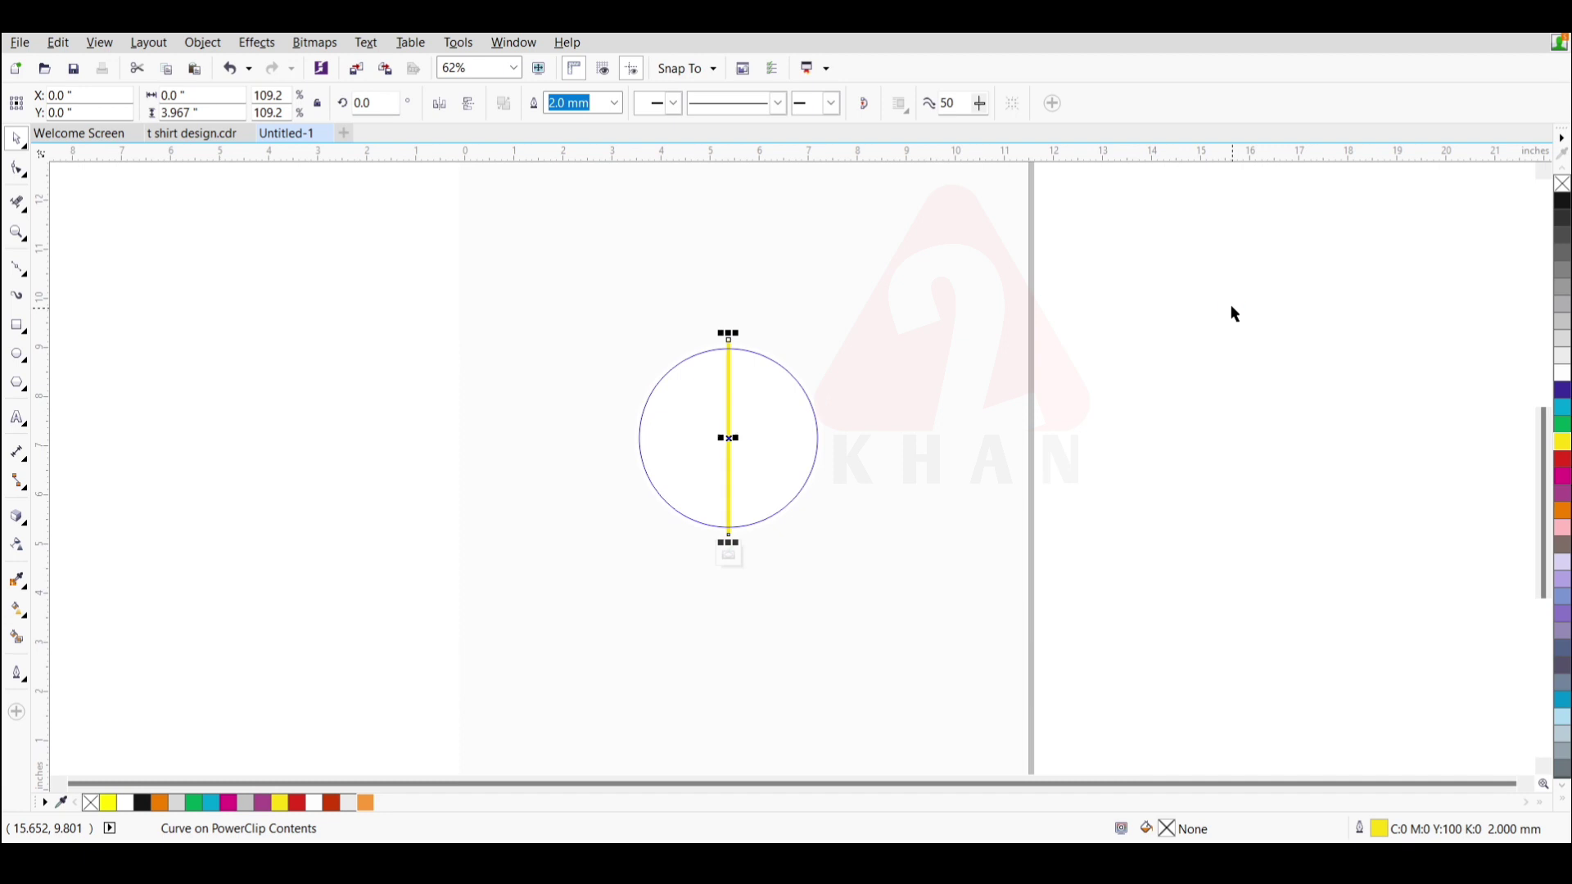
- Add a copy of the line rotated 90 degrees, and a copy of the resulting cross rotated 45 degrees
text(90)
key(Return)
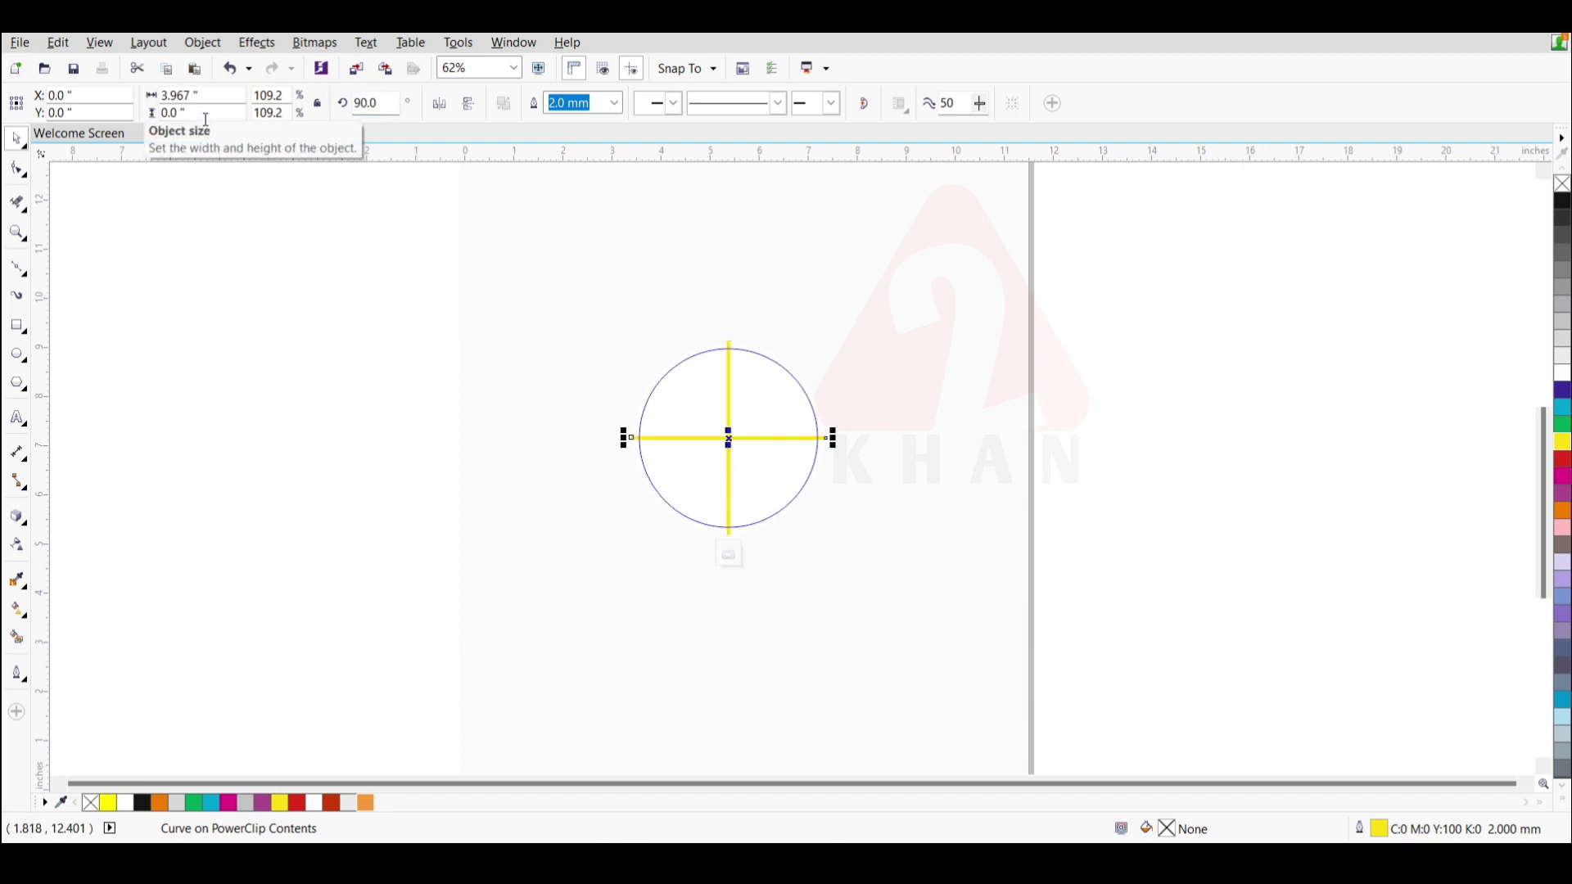
key(ctrl+a)
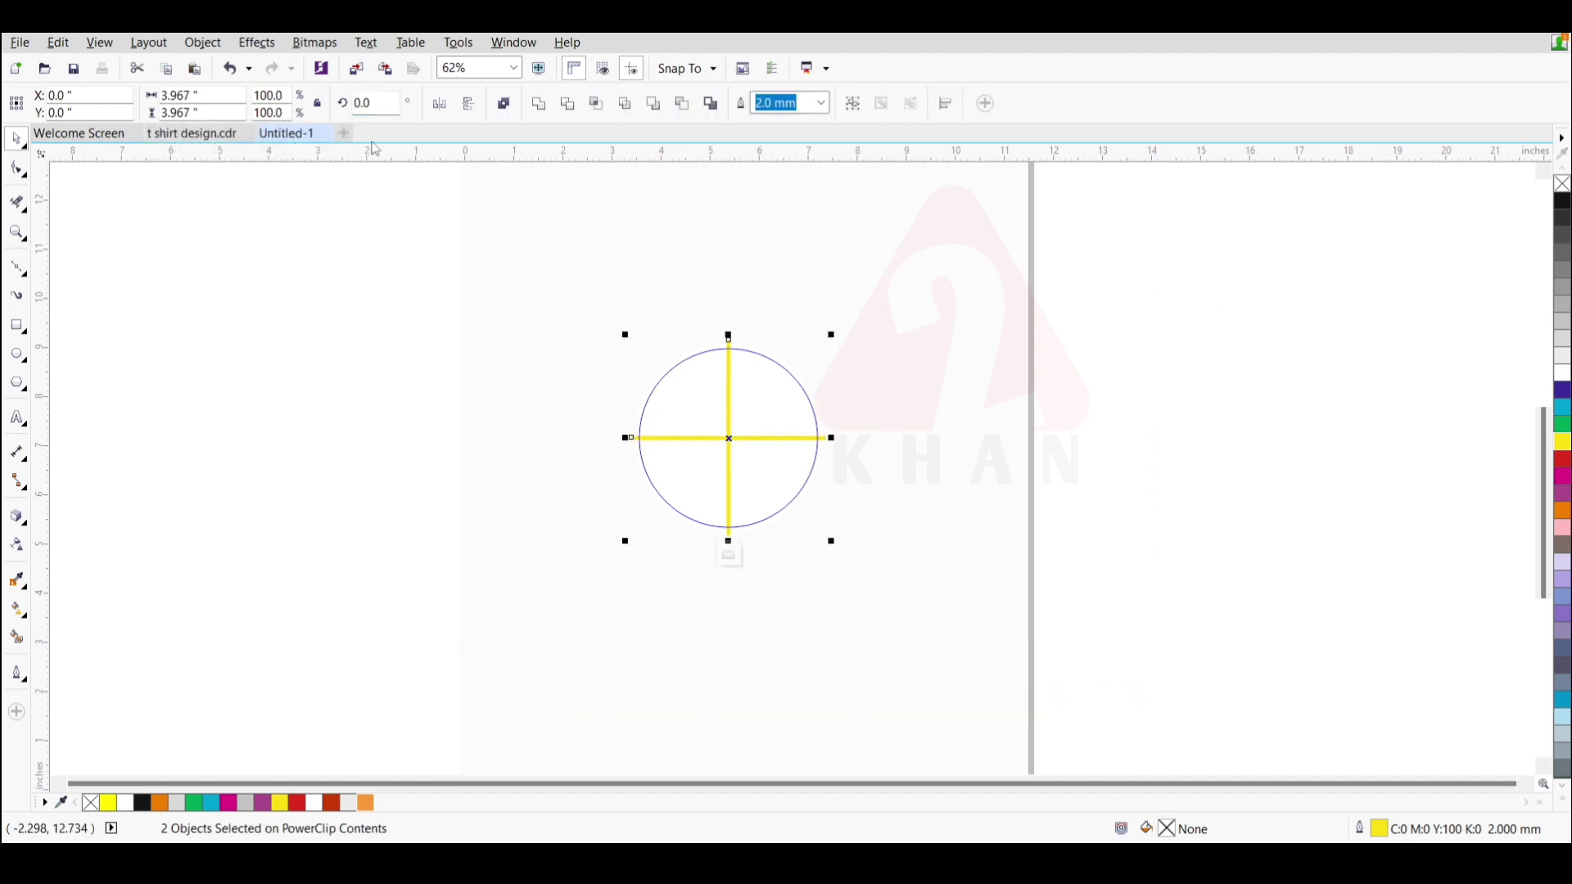
text(45)
key(Return)
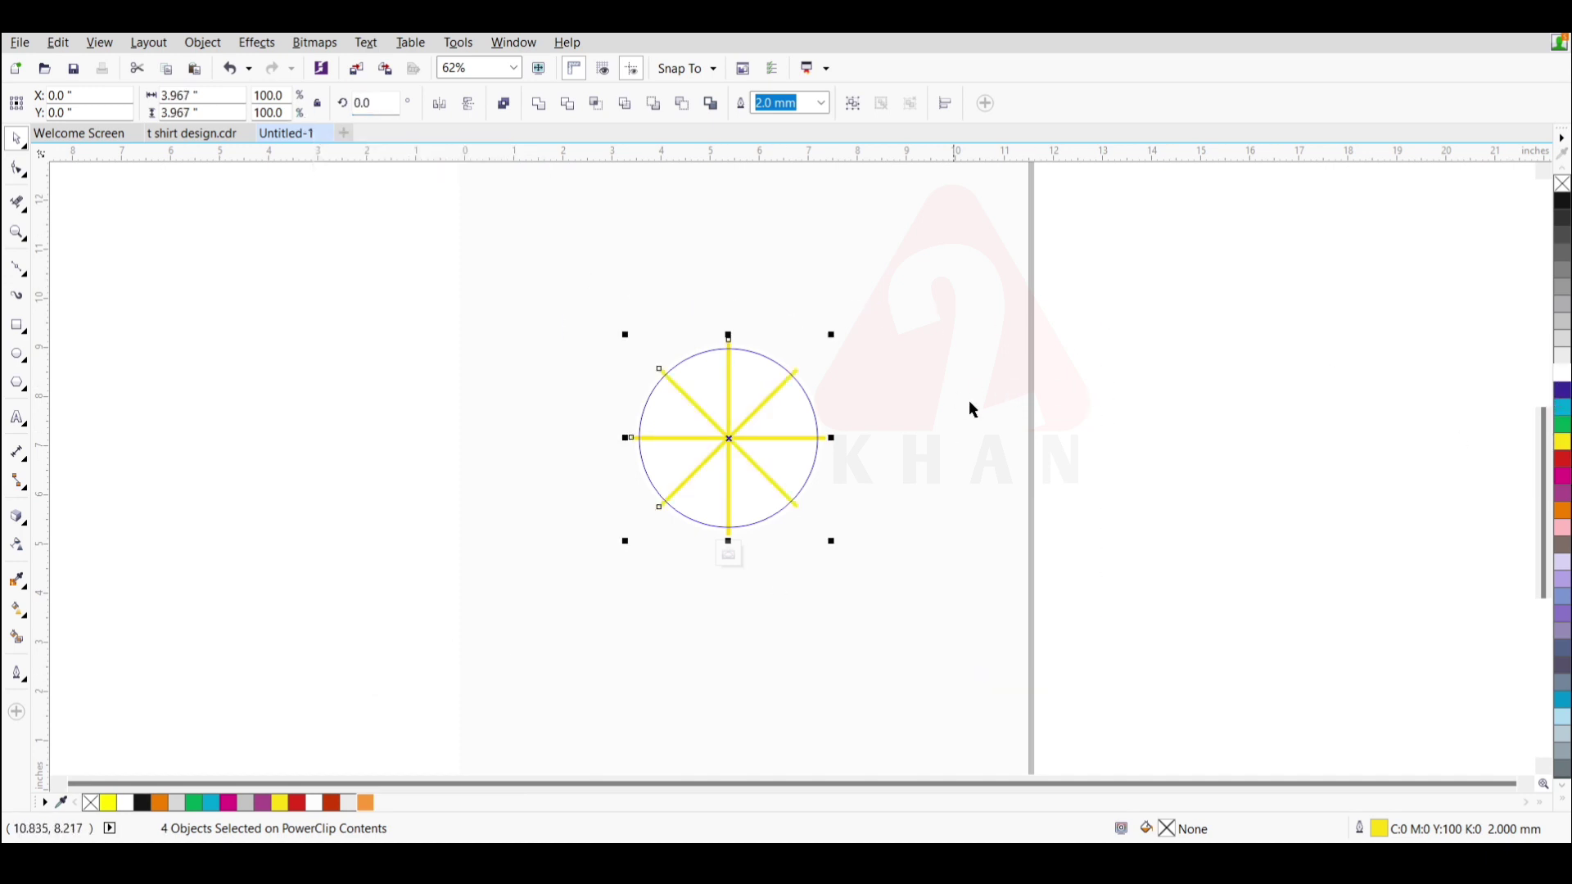
- Colour the outlines of all the clipped lines white and finish editing the PowerClip contents
right_click(1564, 388)
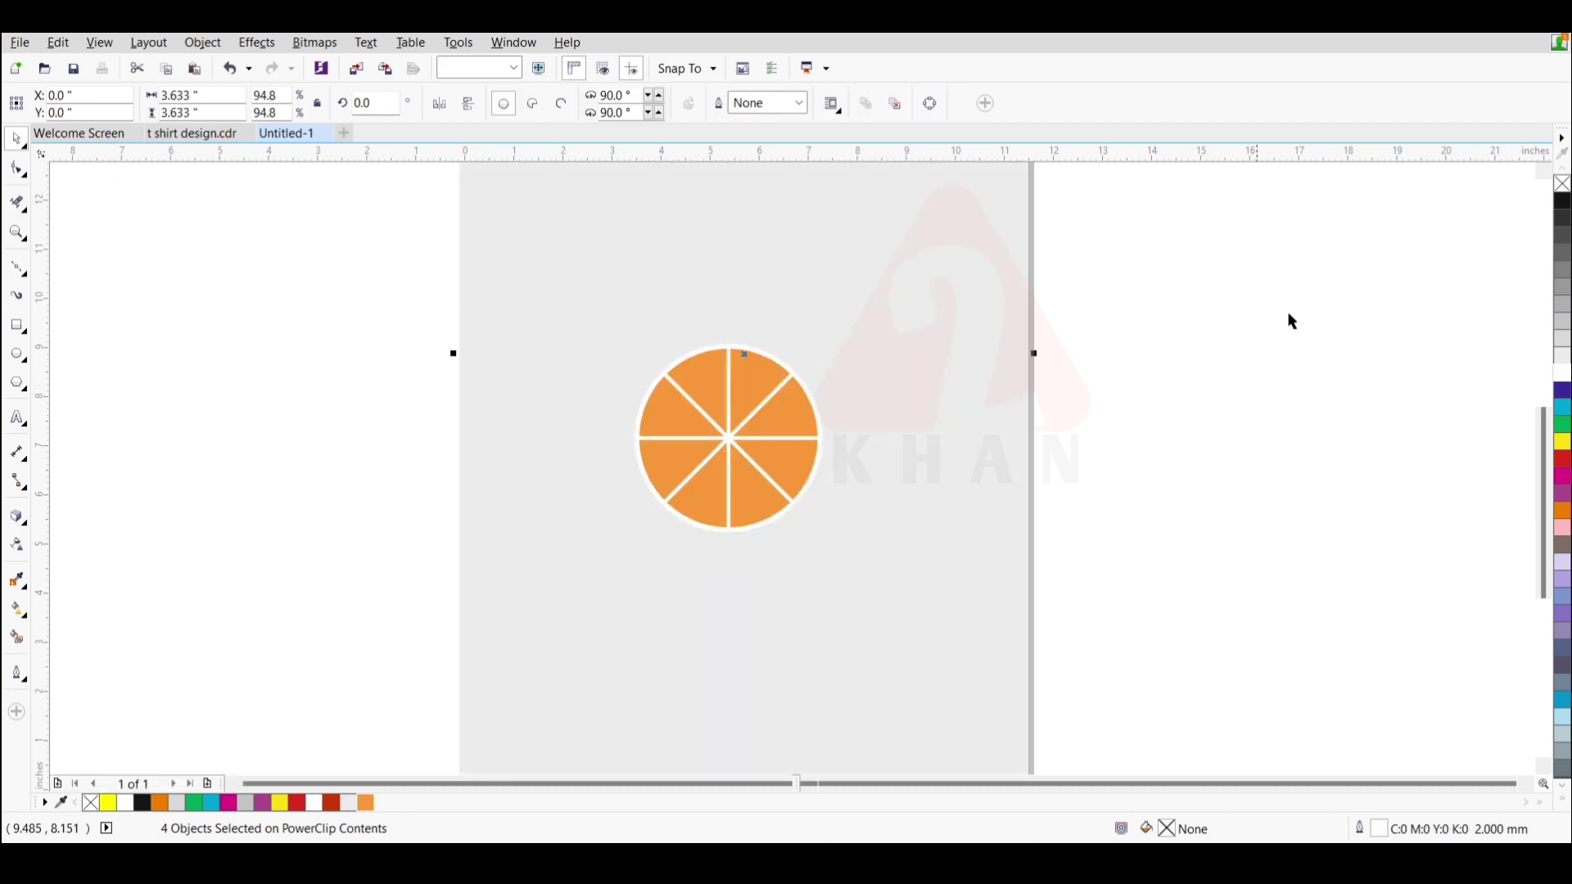
drag(1351, 285, 332, 627)
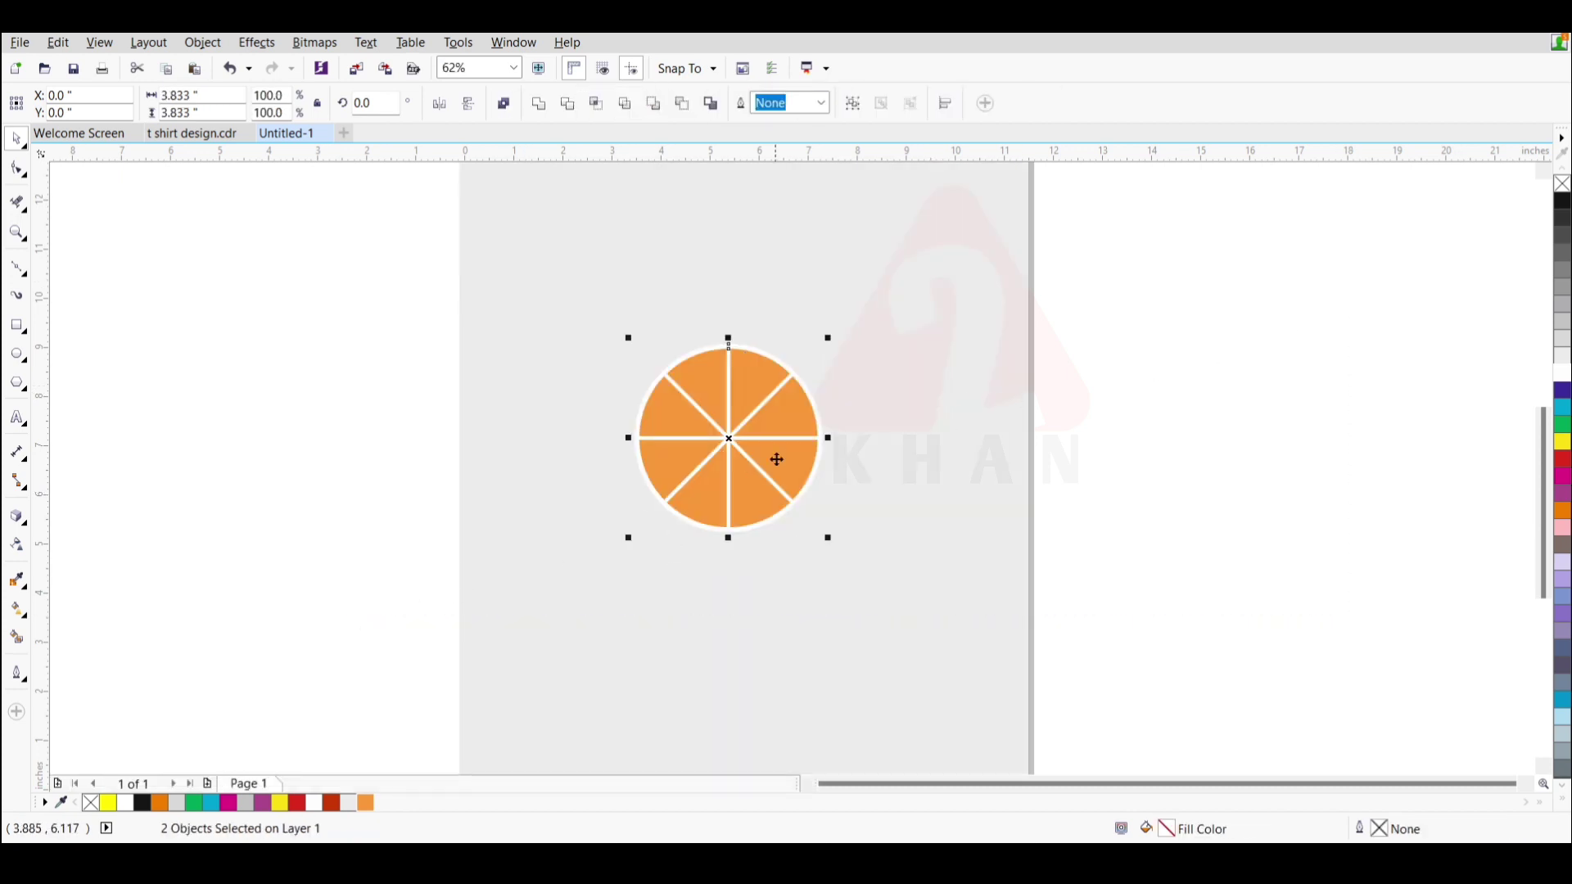
- Place a duplicate of the white circle below the orange slice and add a vertical guideline through the duplicate's centre
scroll(760, 453, up, 2)
click(727, 245)
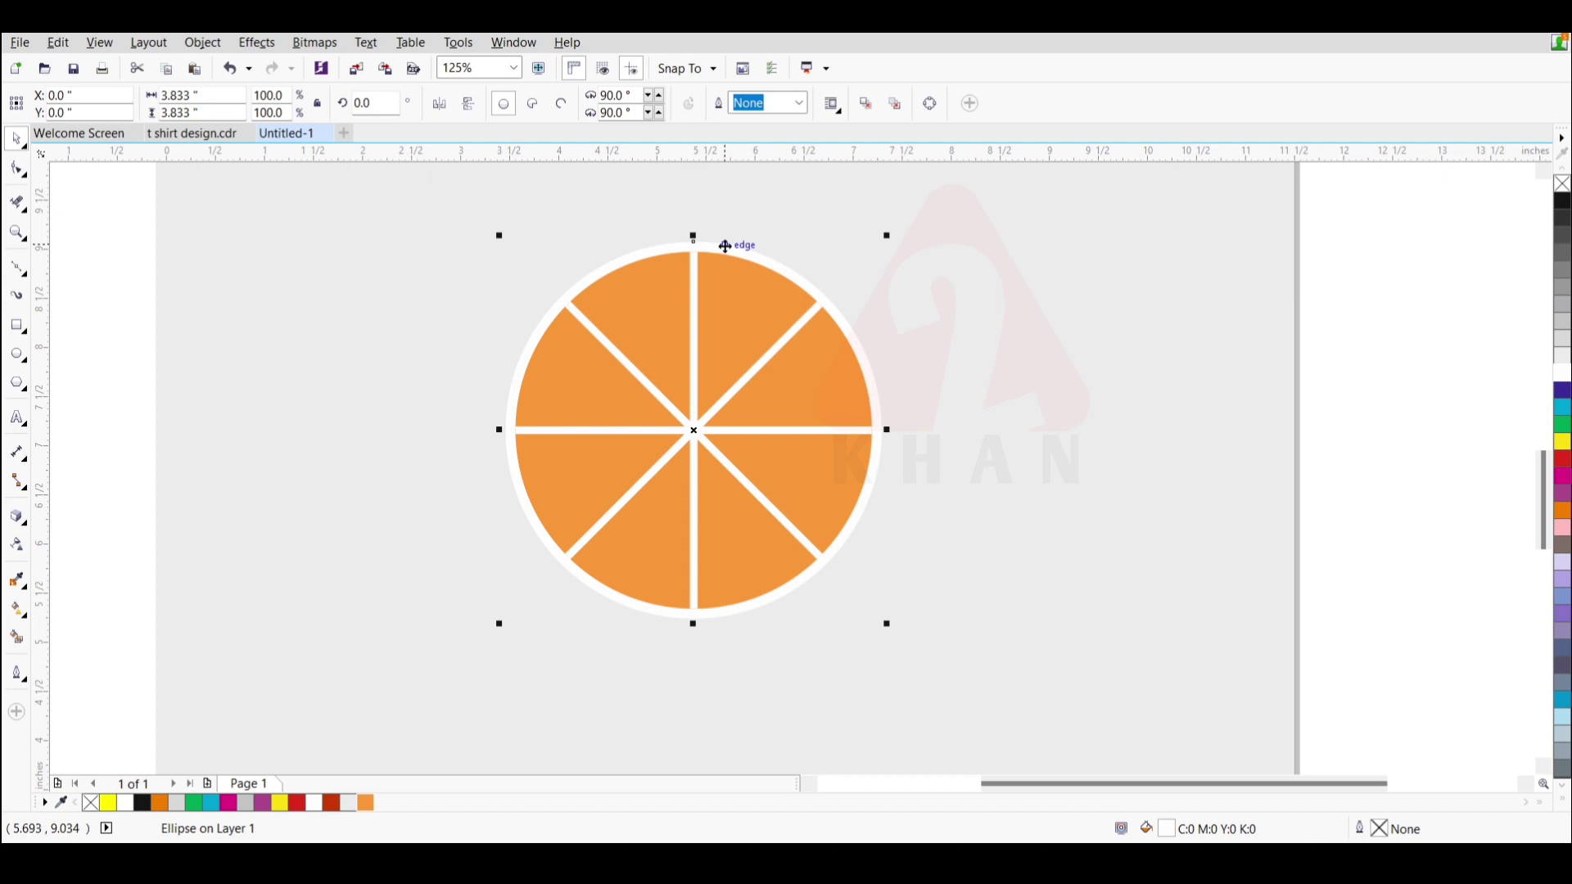
drag(726, 246, 749, 221)
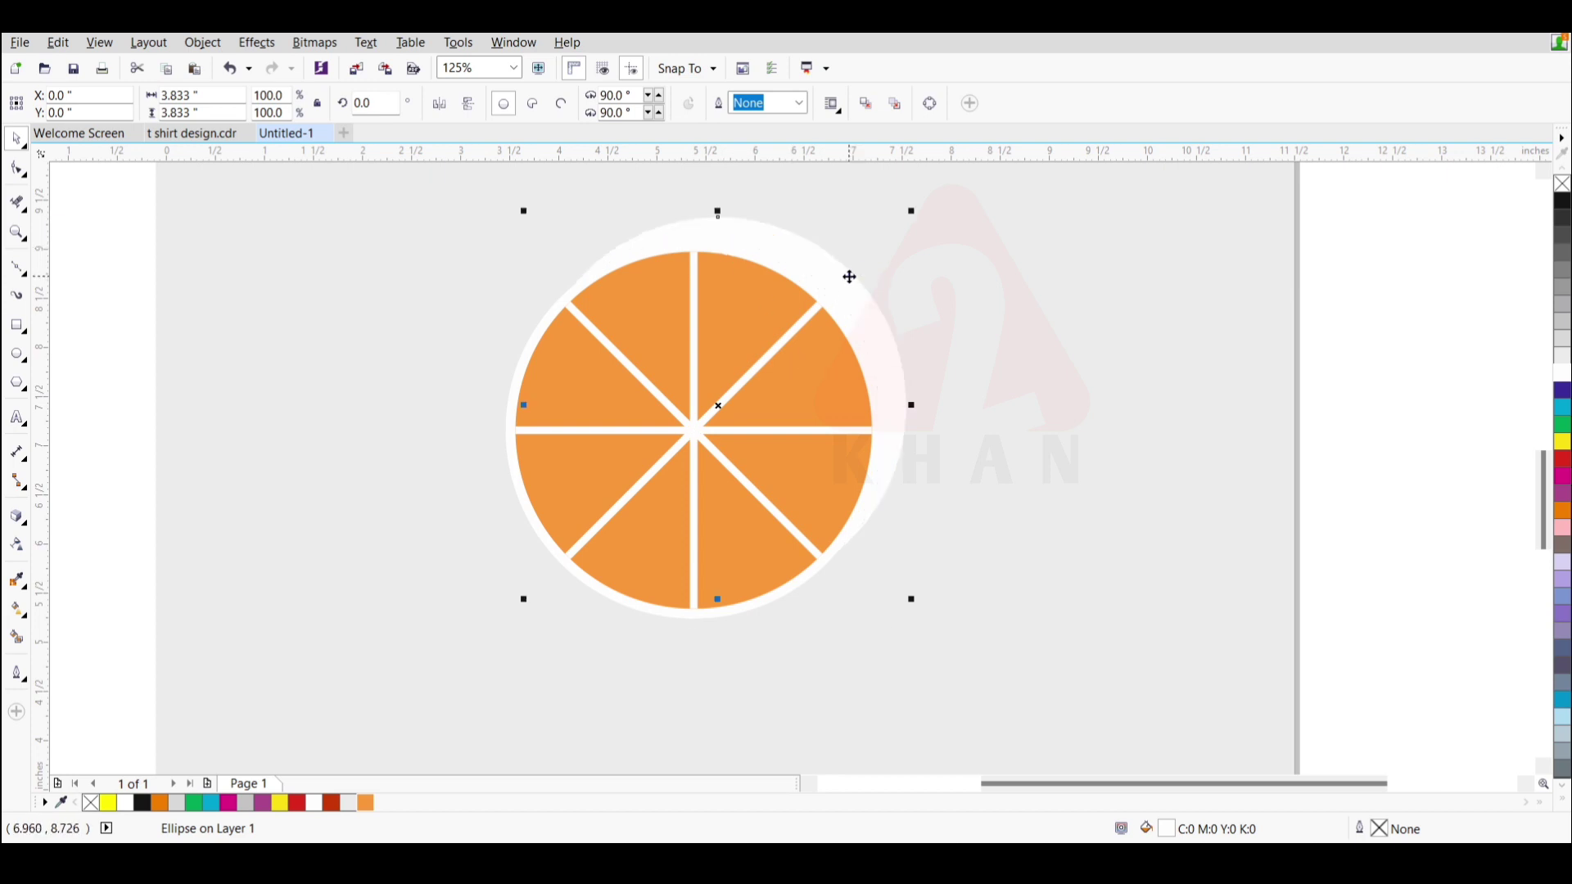
drag(849, 276, 716, 505)
scroll(836, 263, down, 1)
scroll(638, 547, up, 1)
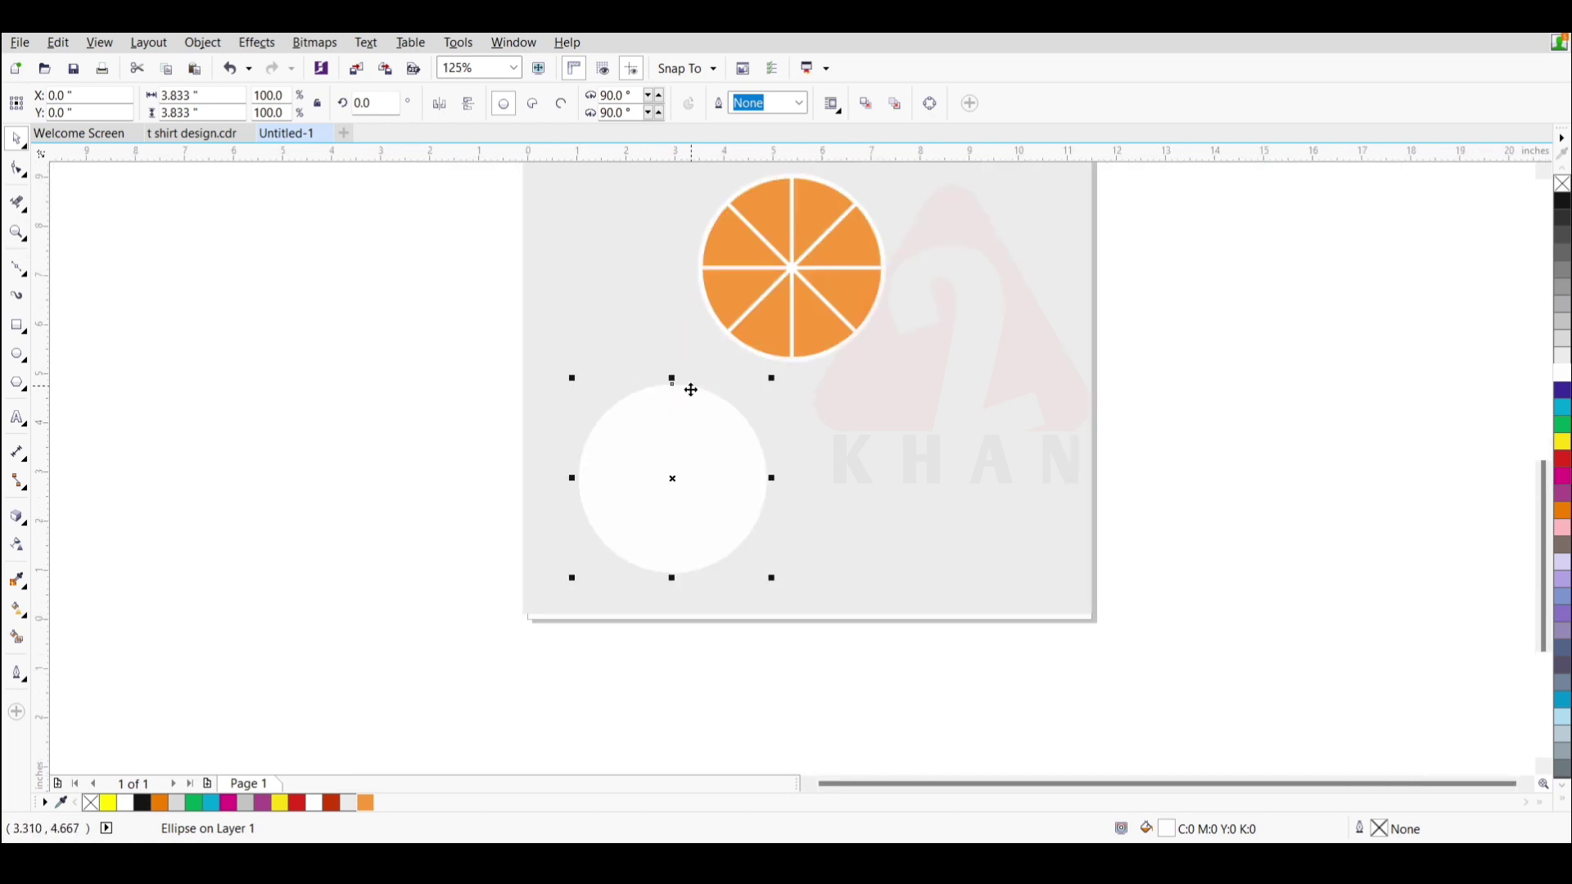
scroll(709, 498, up, 1)
drag(41, 366, 653, 373)
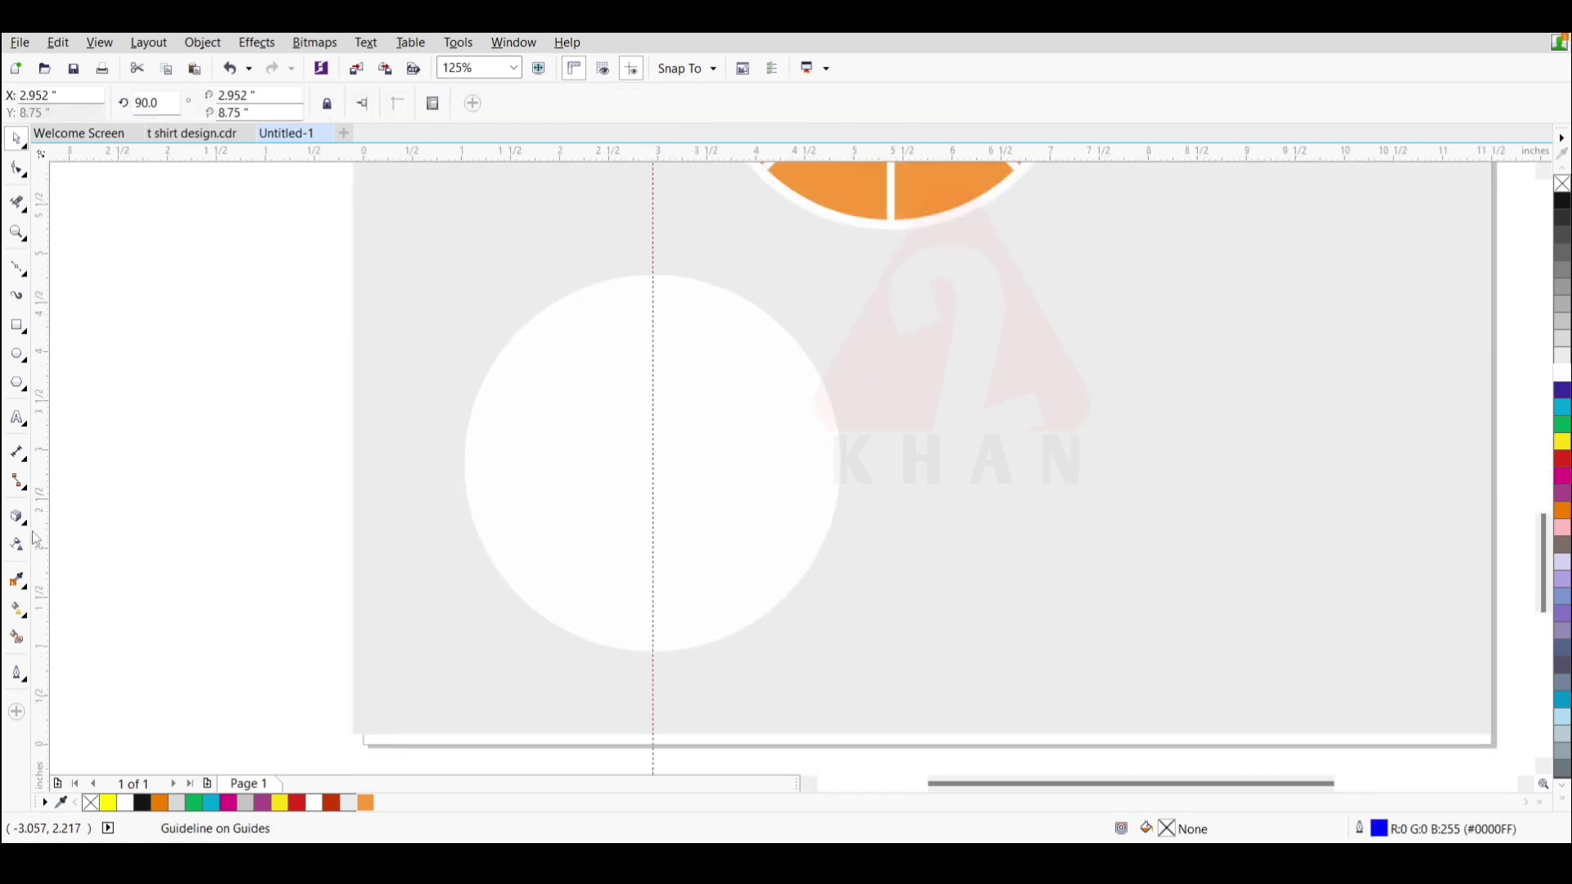
- Try to isolate half of the white circle along the guideline, including with Smart Fill, and undo the attempts
click(22, 210)
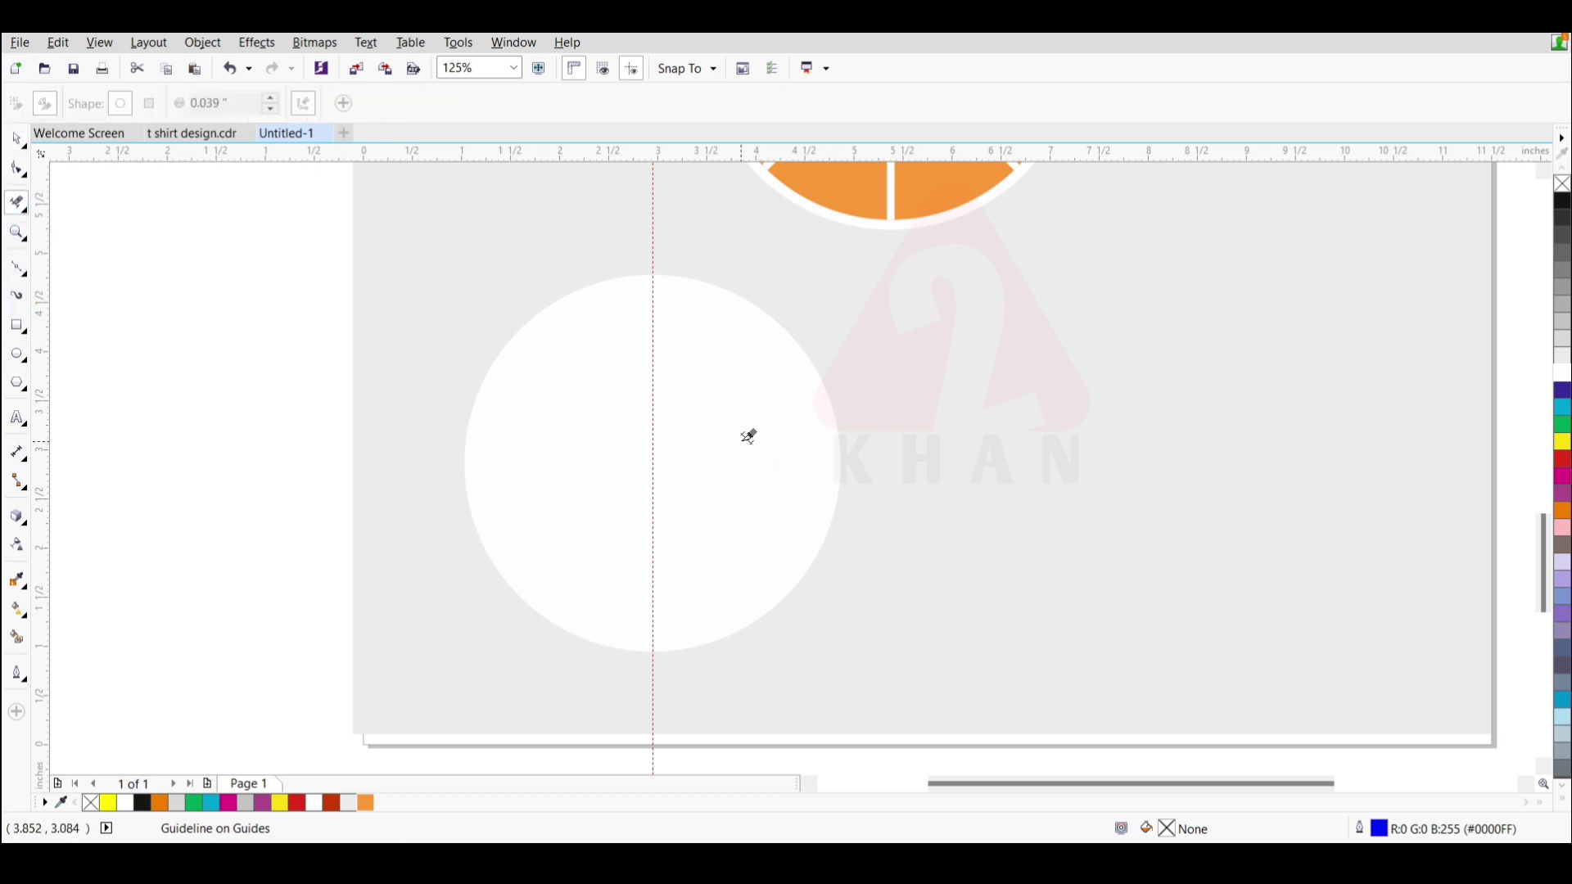
click(772, 390)
key(ctrl+z)
click(17, 141)
click(557, 438)
click(22, 643)
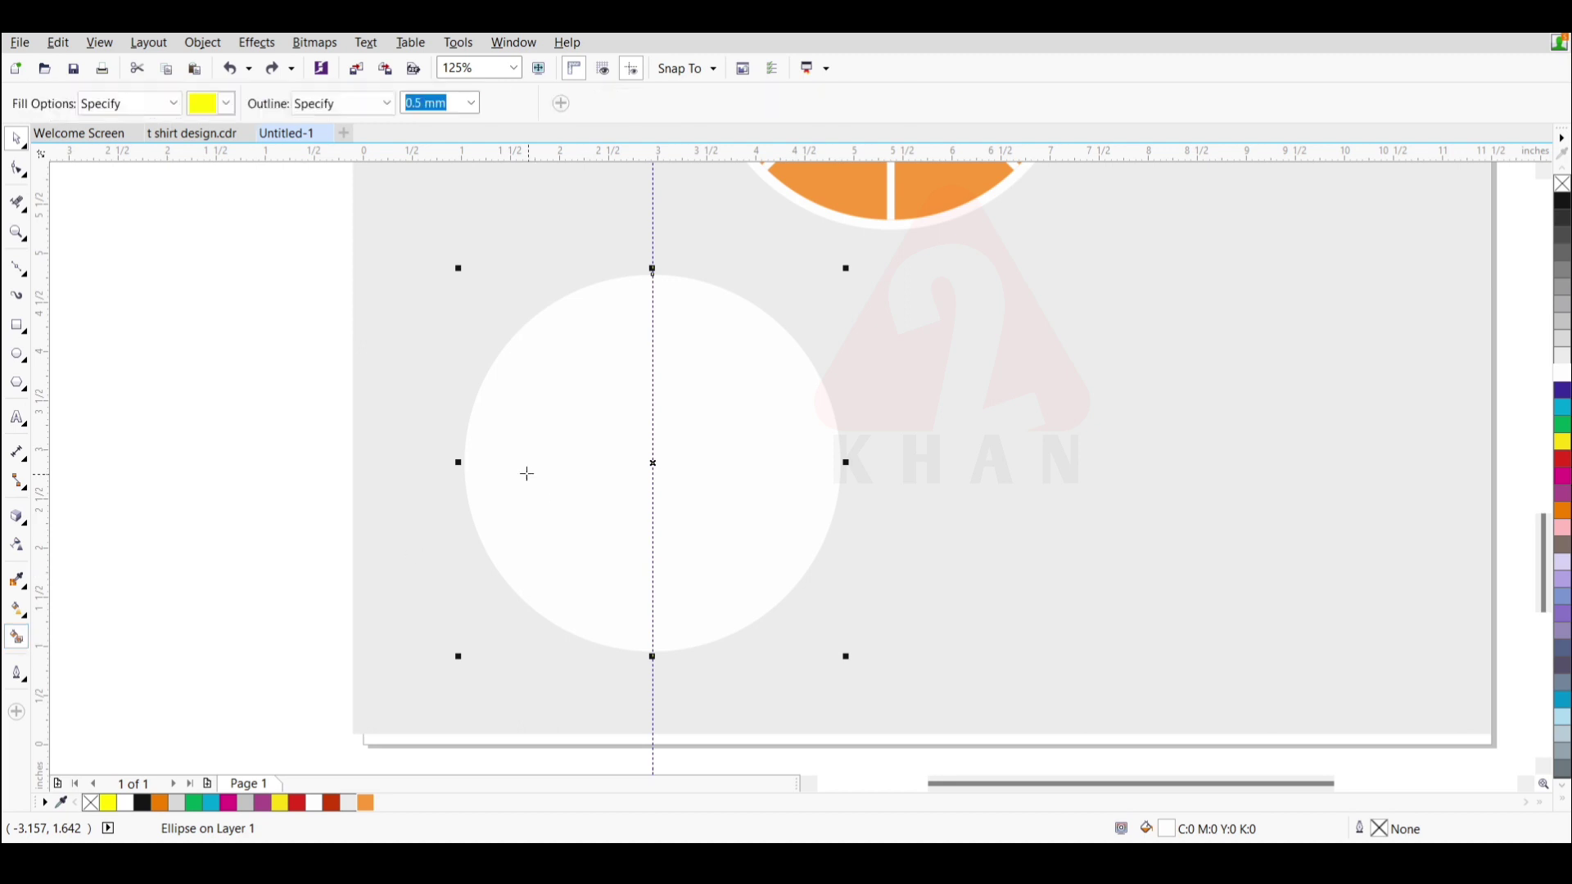
click(666, 536)
key(ctrl+z)
click(22, 143)
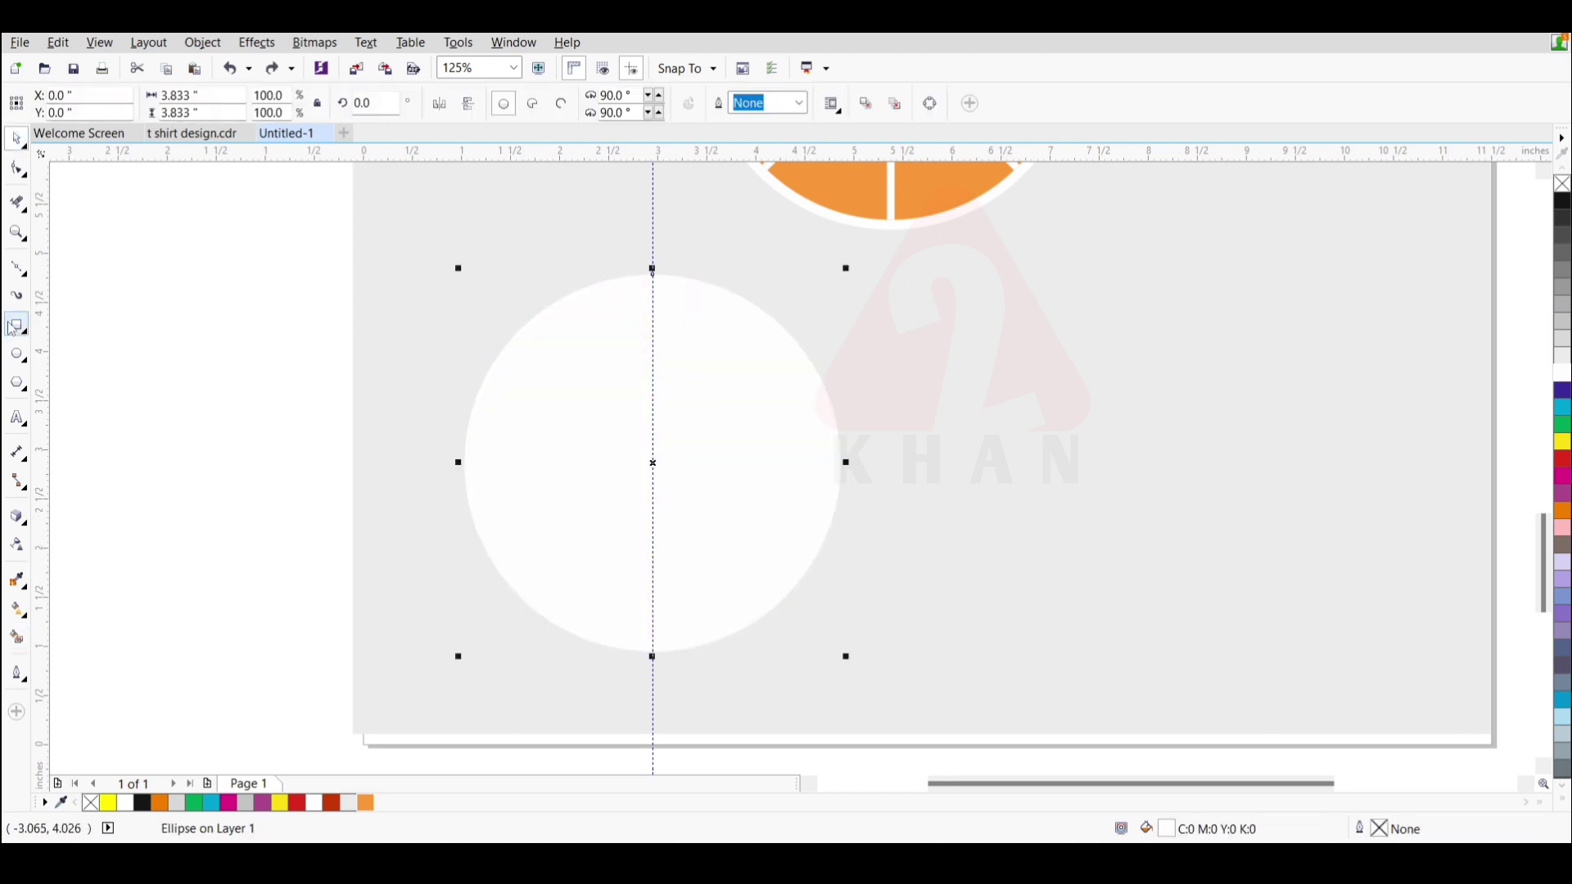
- Draw a rectangle about 3.7 by 4.7 inches over the white circle's left half up to the guideline, and Smart Fill the overlap yellow
key(F6)
drag(289, 229, 656, 692)
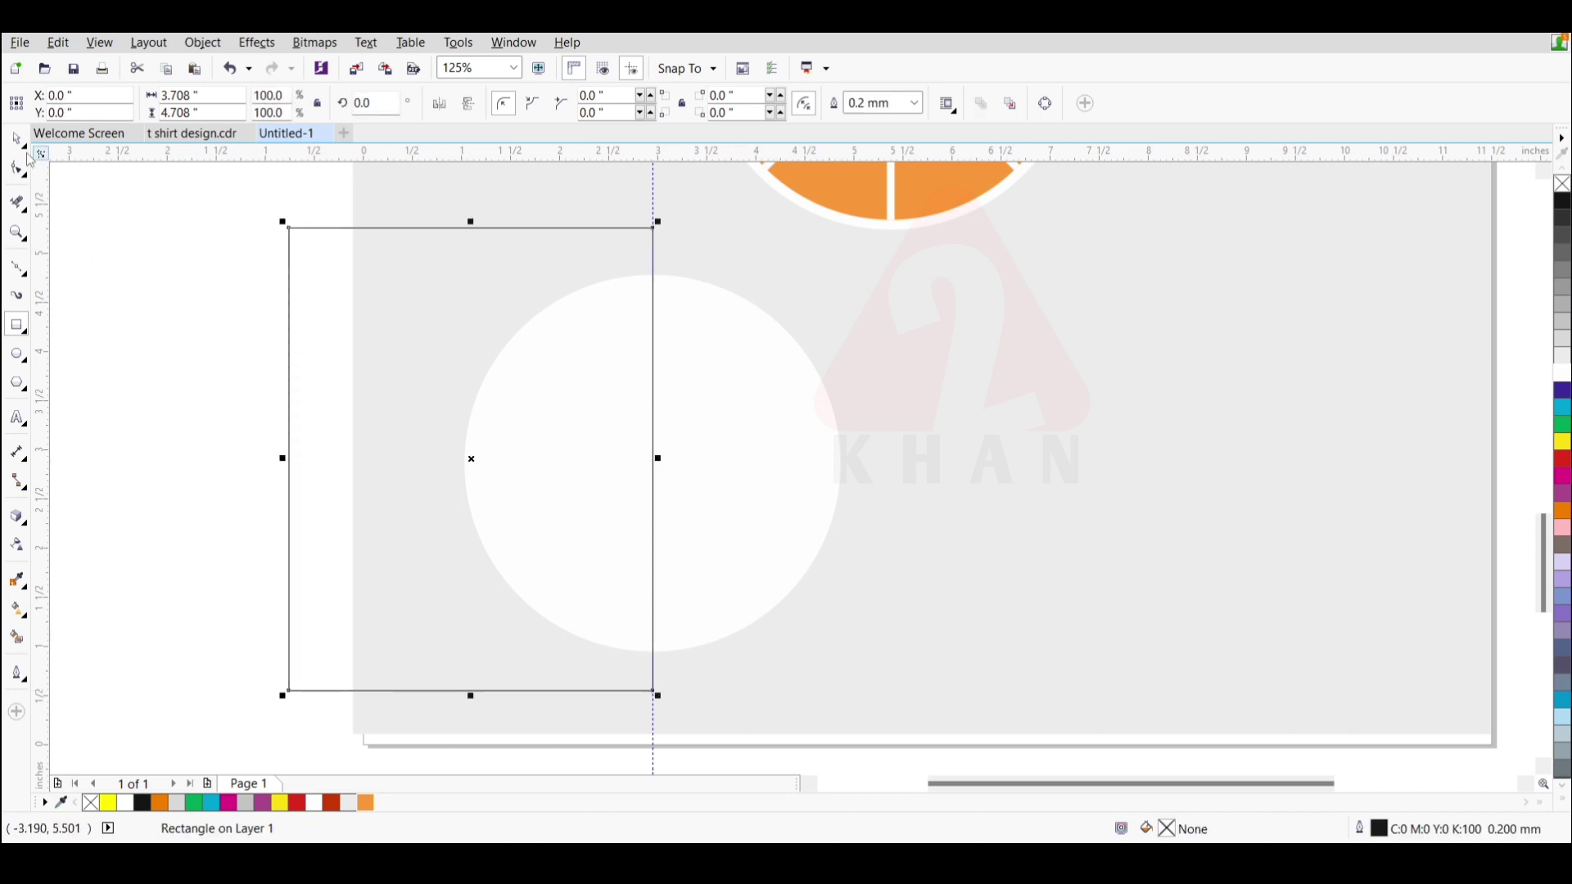
click(18, 639)
click(502, 516)
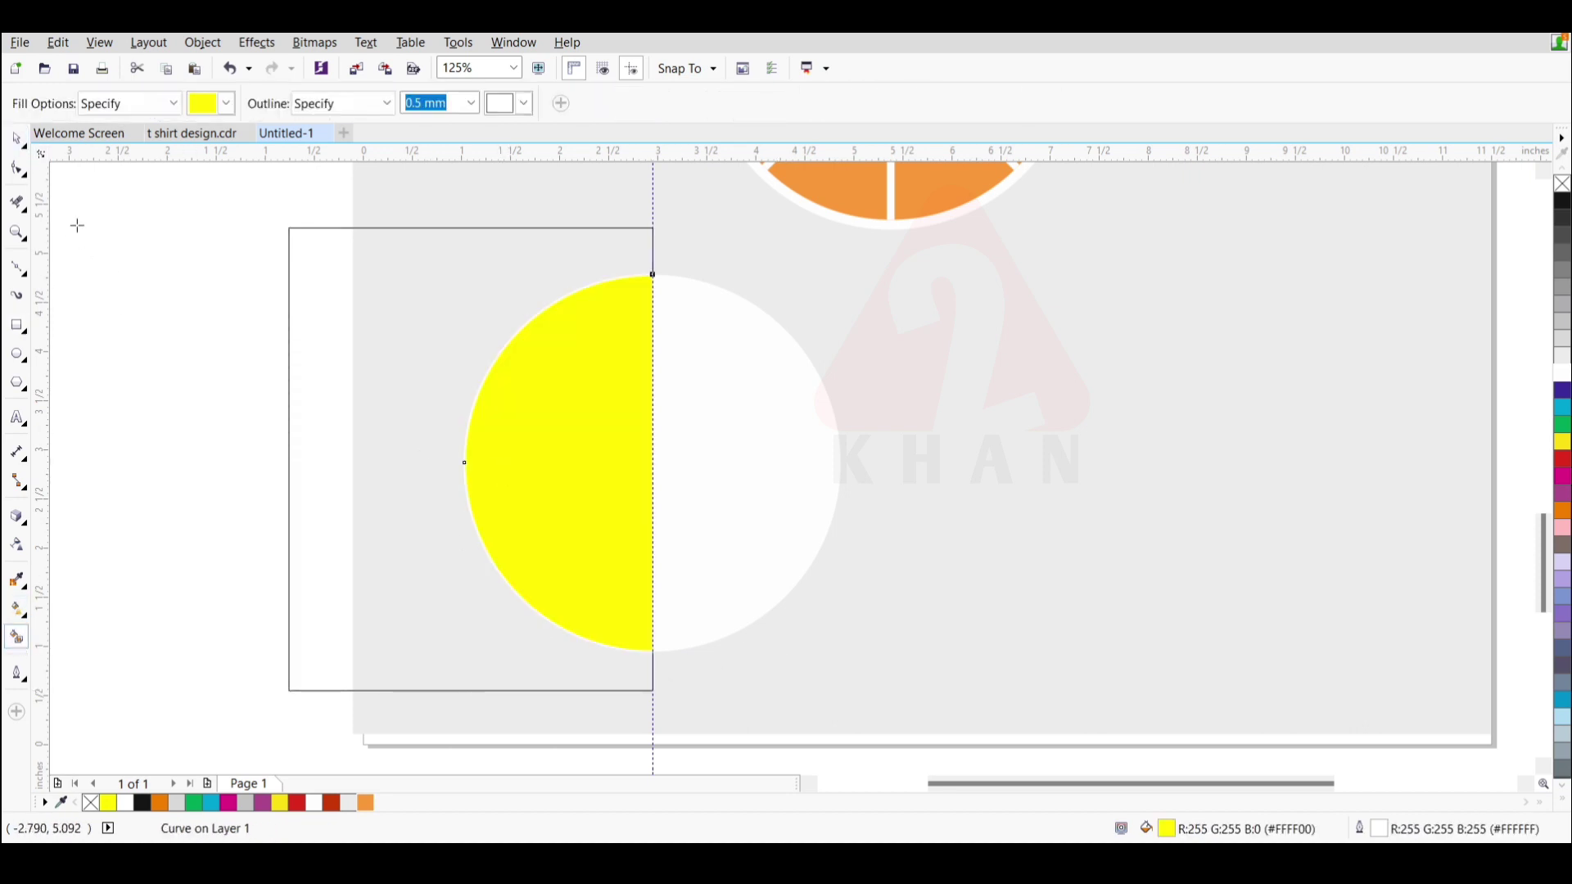
- Delete the helper rectangle and the white duplicate circle, keeping the yellow half circle
click(16, 139)
click(288, 232)
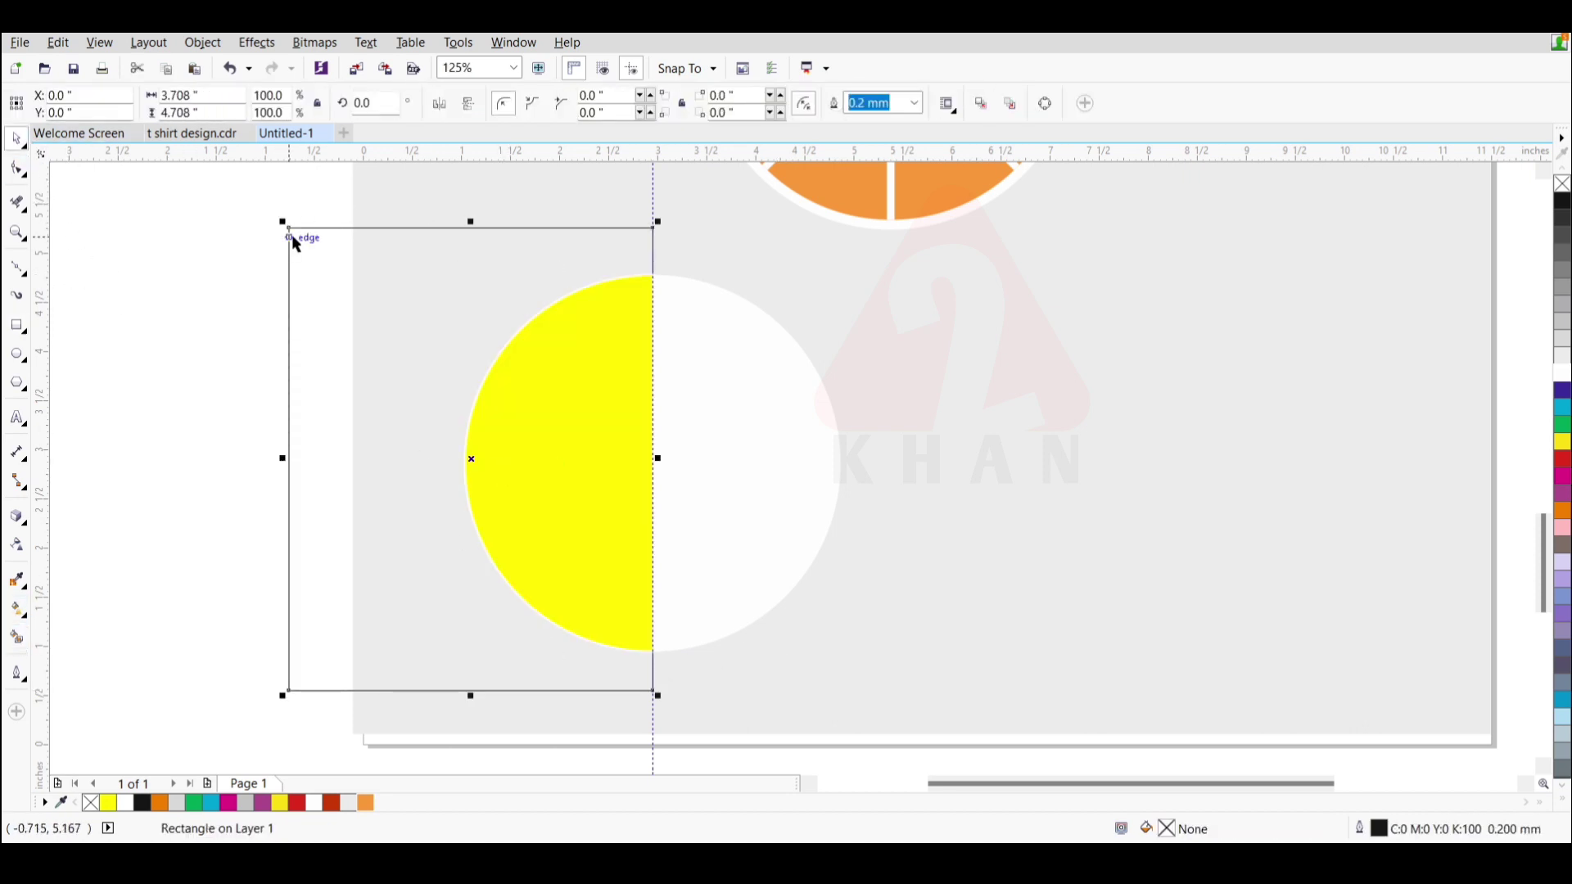
key(Delete)
click(776, 395)
key(Delete)
- Move the yellow half circle up over the left side of the orange slice and delete the guideline
click(630, 407)
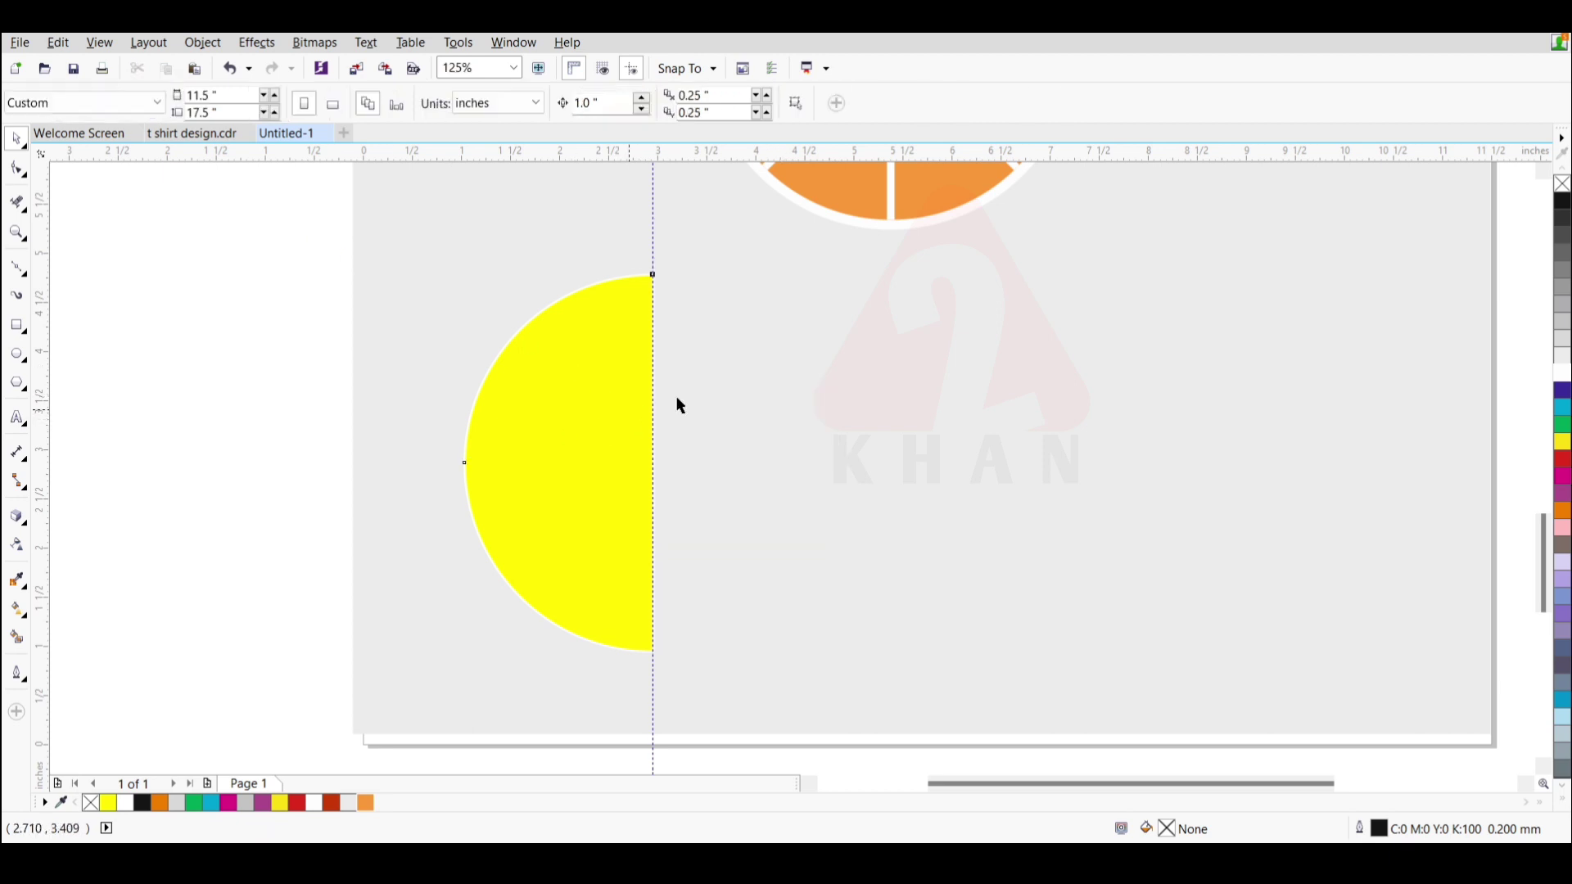
key(F3)
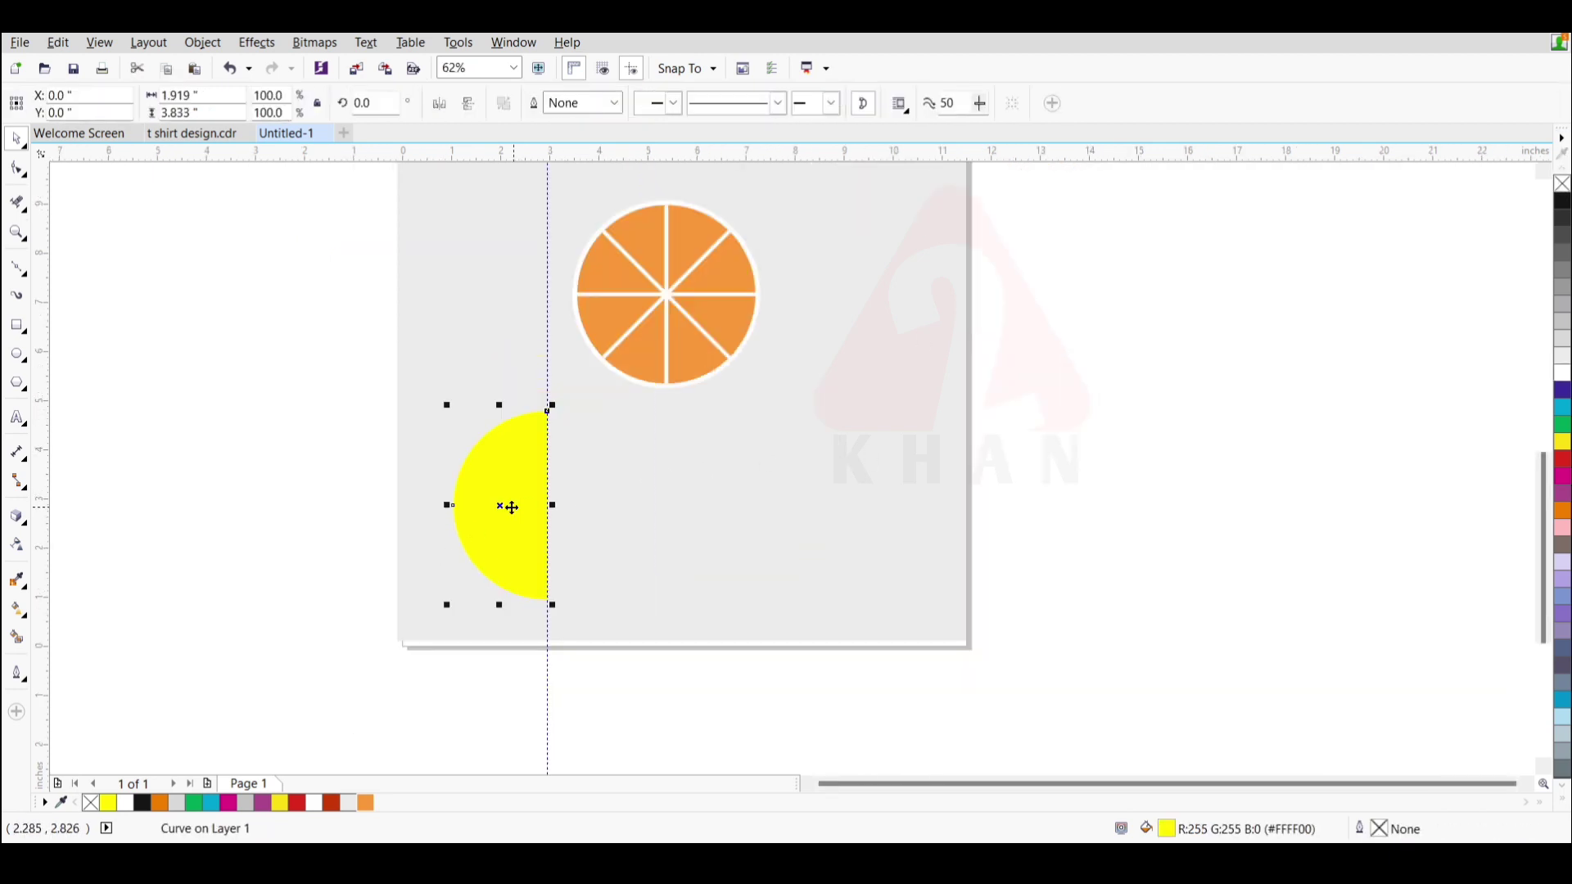
drag(512, 507, 596, 295)
click(545, 253)
click(524, 507)
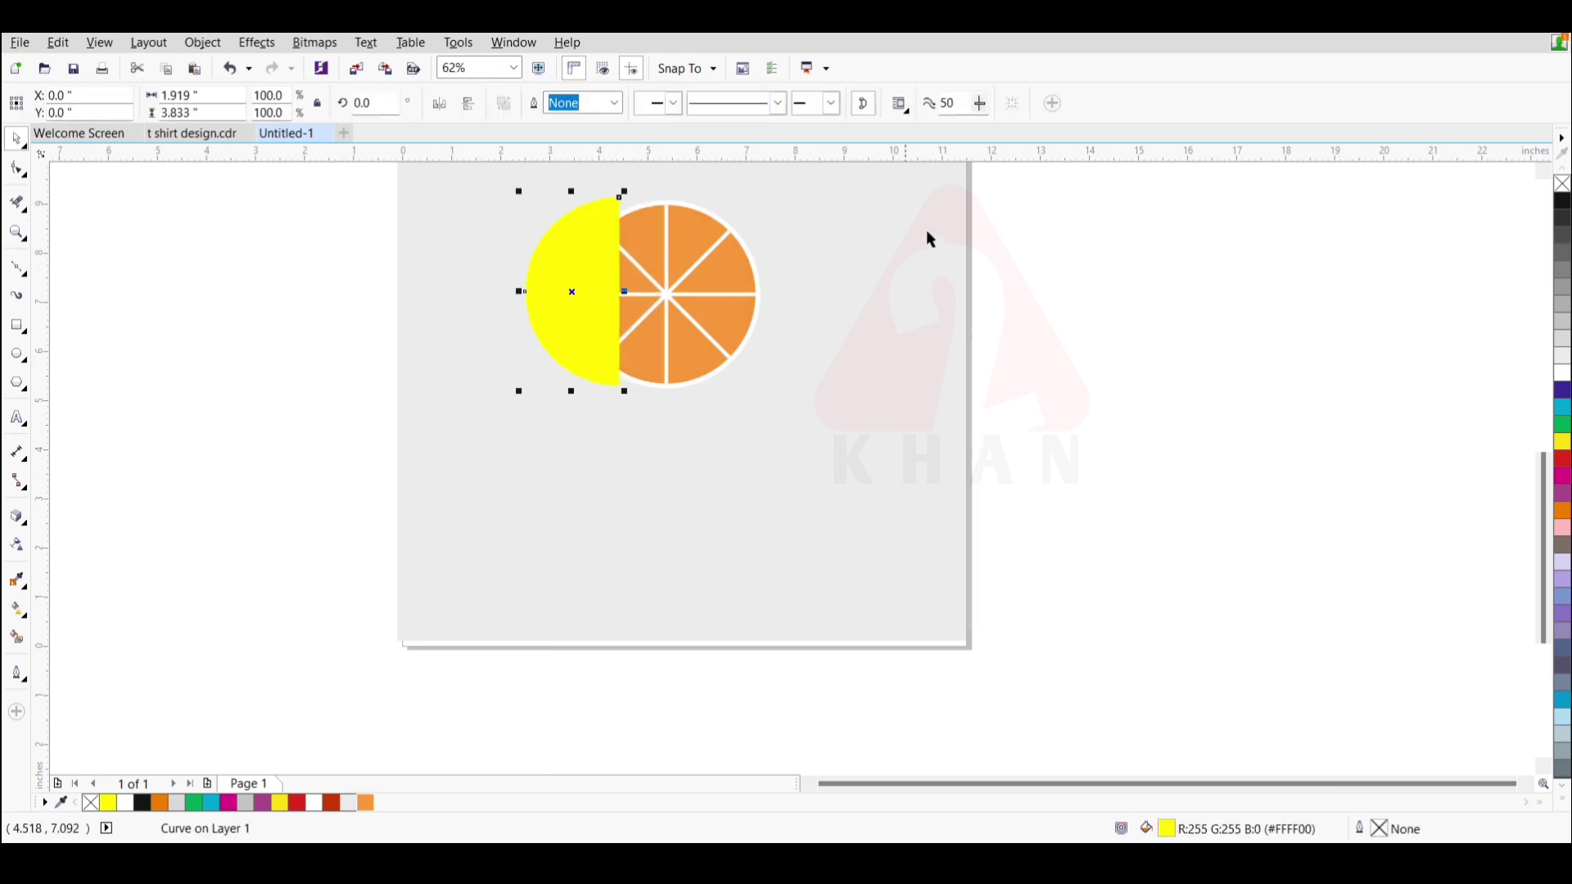
- Narrow the orange slice together with its white backing circle to about 2.875 inches wide
drag(1106, 177, 555, 432)
scroll(566, 298, up, 2)
shift+click(526, 315)
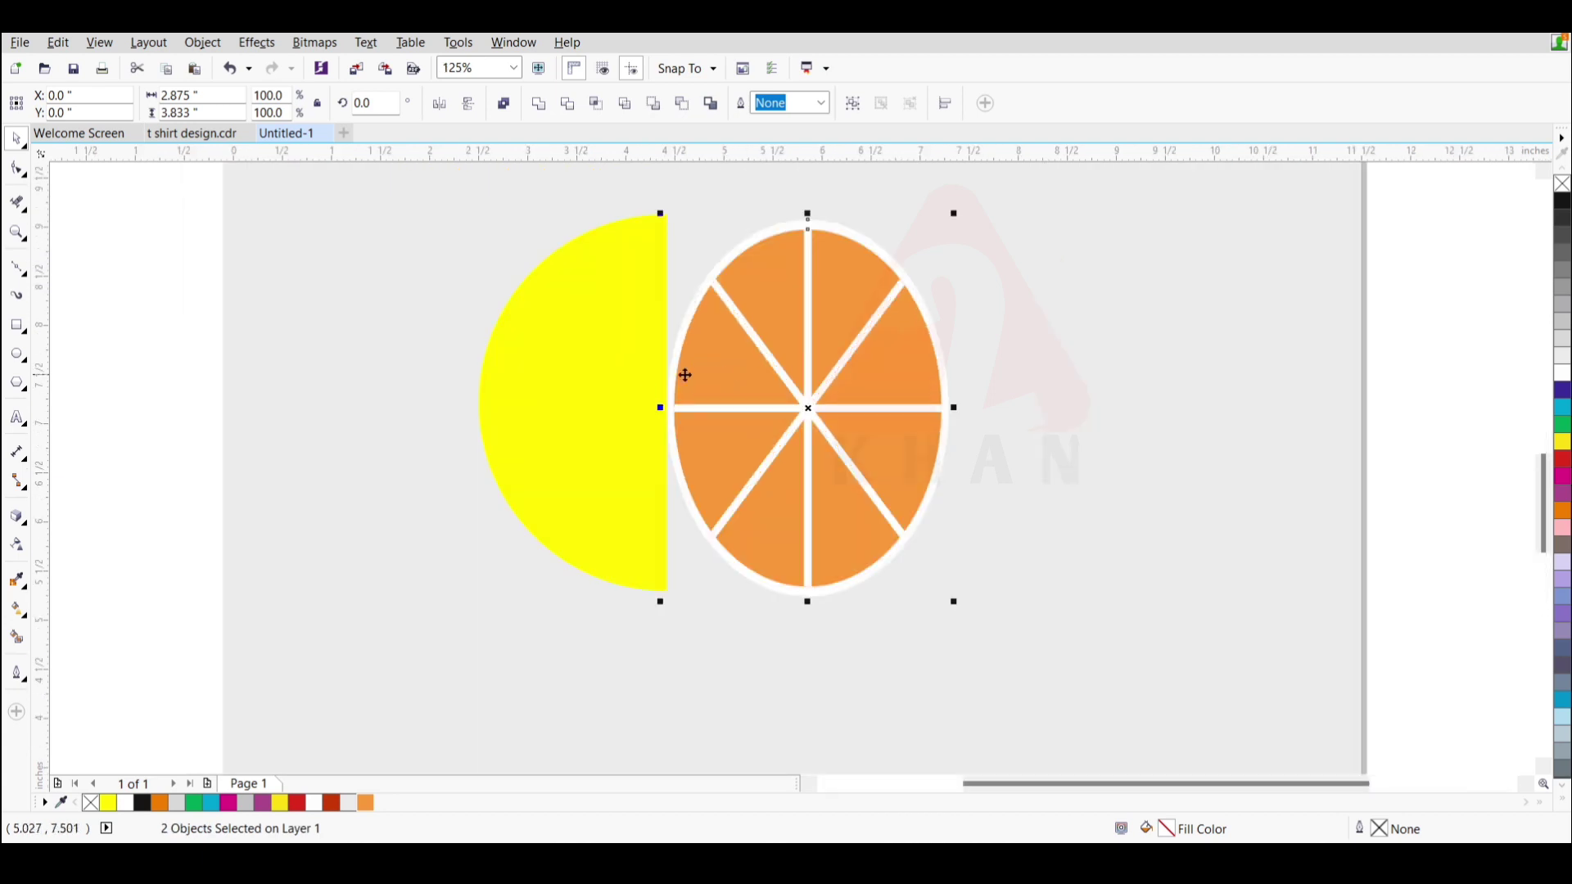
- Move the yellow half circle over the slice's left half so its straight edge meets the slice's vertical centre line
drag(630, 379, 757, 389)
scroll(731, 254, down, 2)
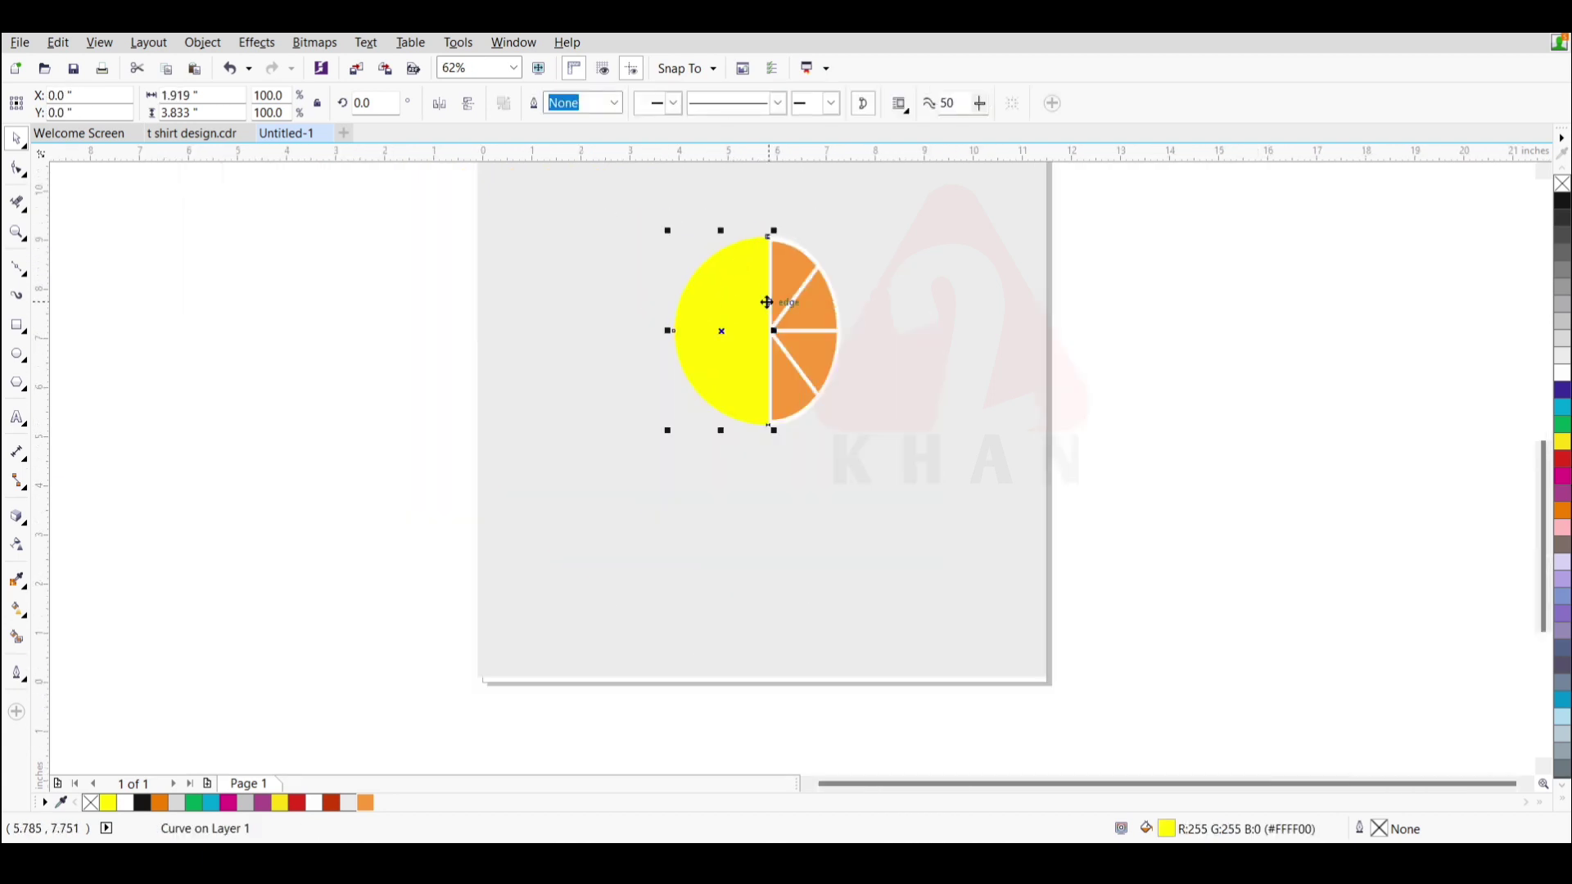
click(1021, 362)
click(721, 388)
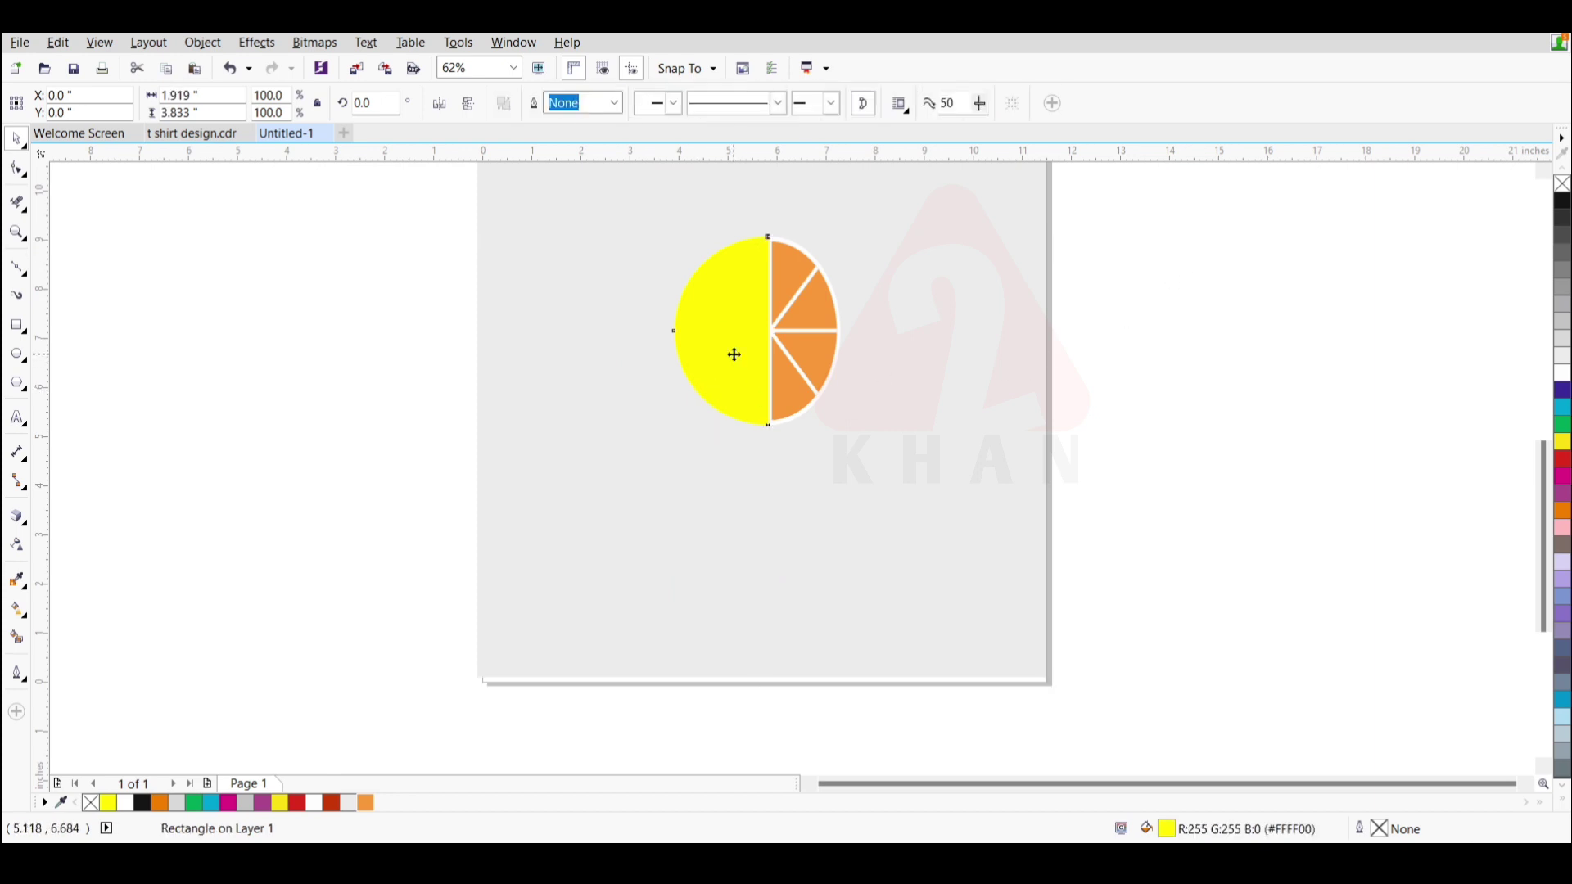
- Send the yellow half circle behind the orange slice, keeping the grey background rectangle behind both
key(ctrl+Page_Down)
click(765, 626)
key(ctrl+Page_Down)
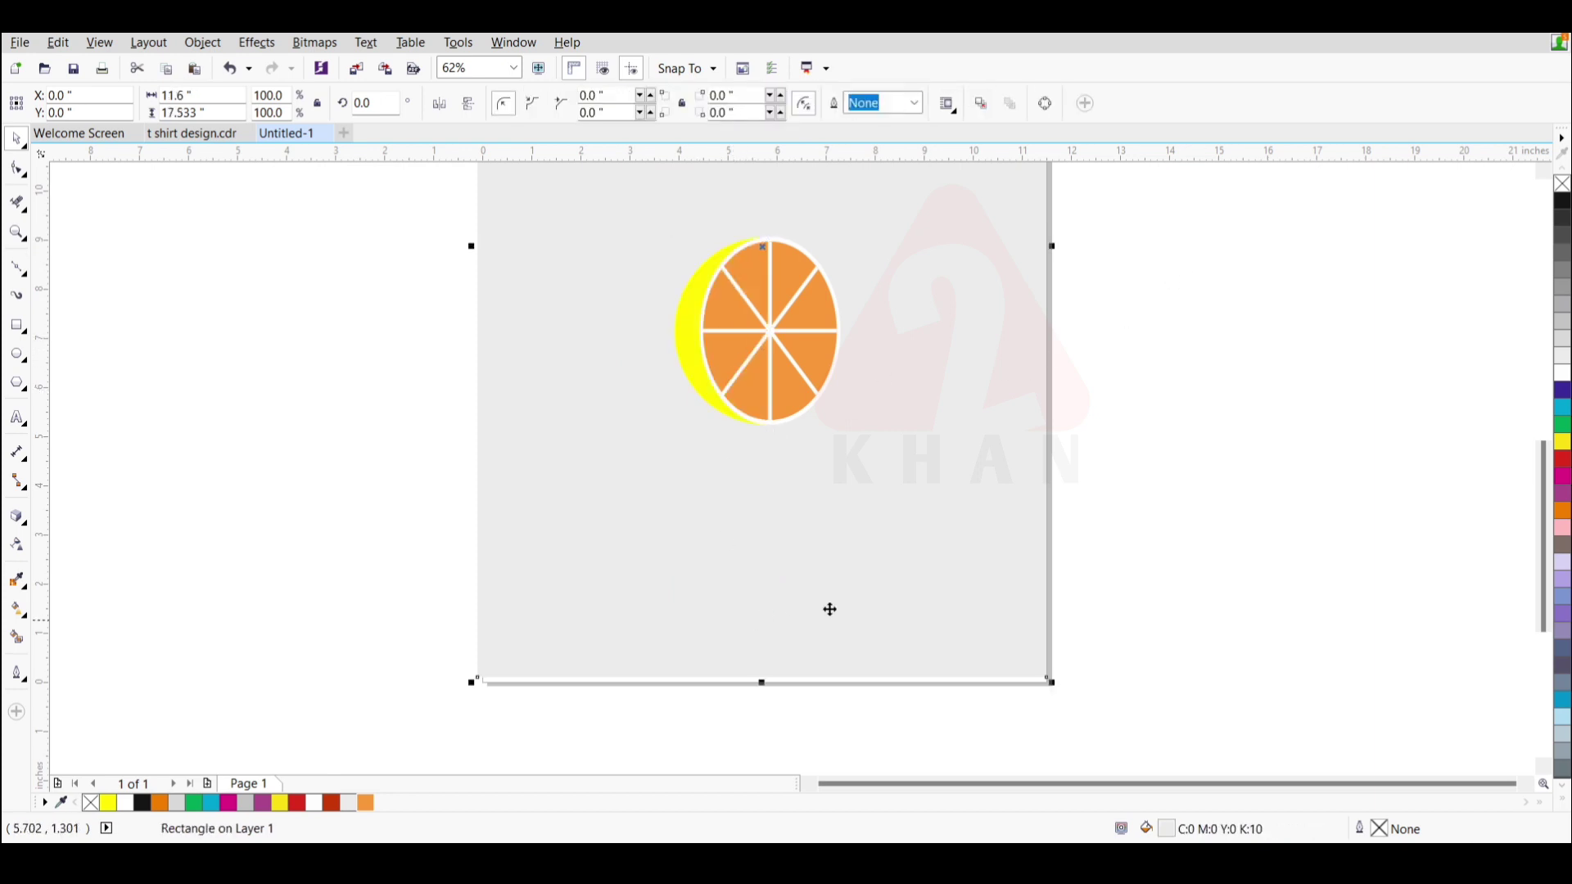
key(Escape)
scroll(733, 253, up, 3)
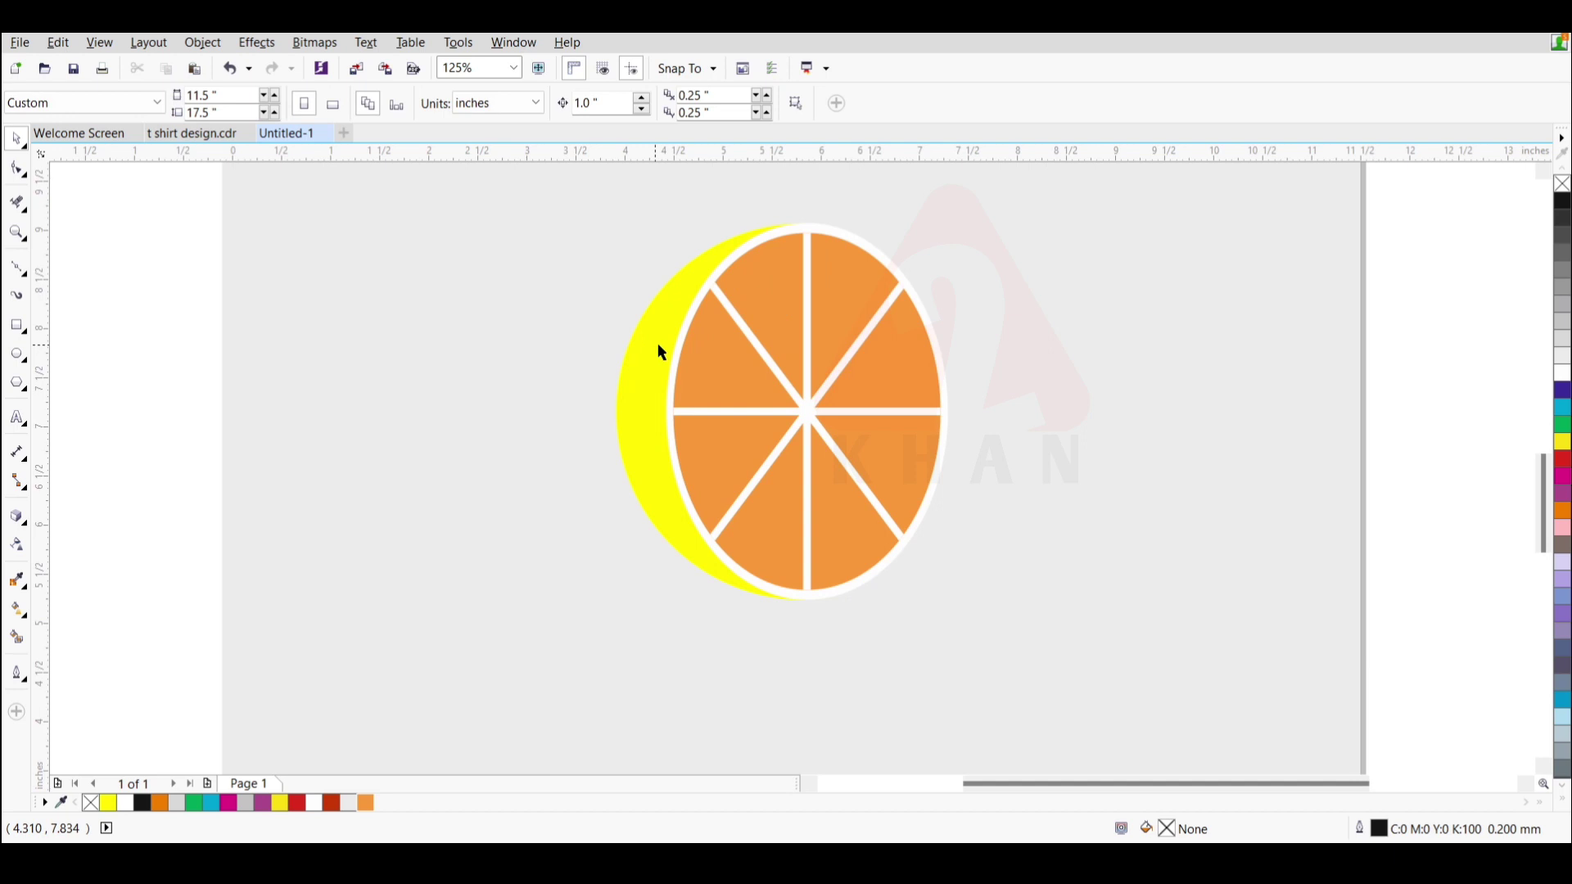
click(807, 275)
drag(669, 411, 686, 412)
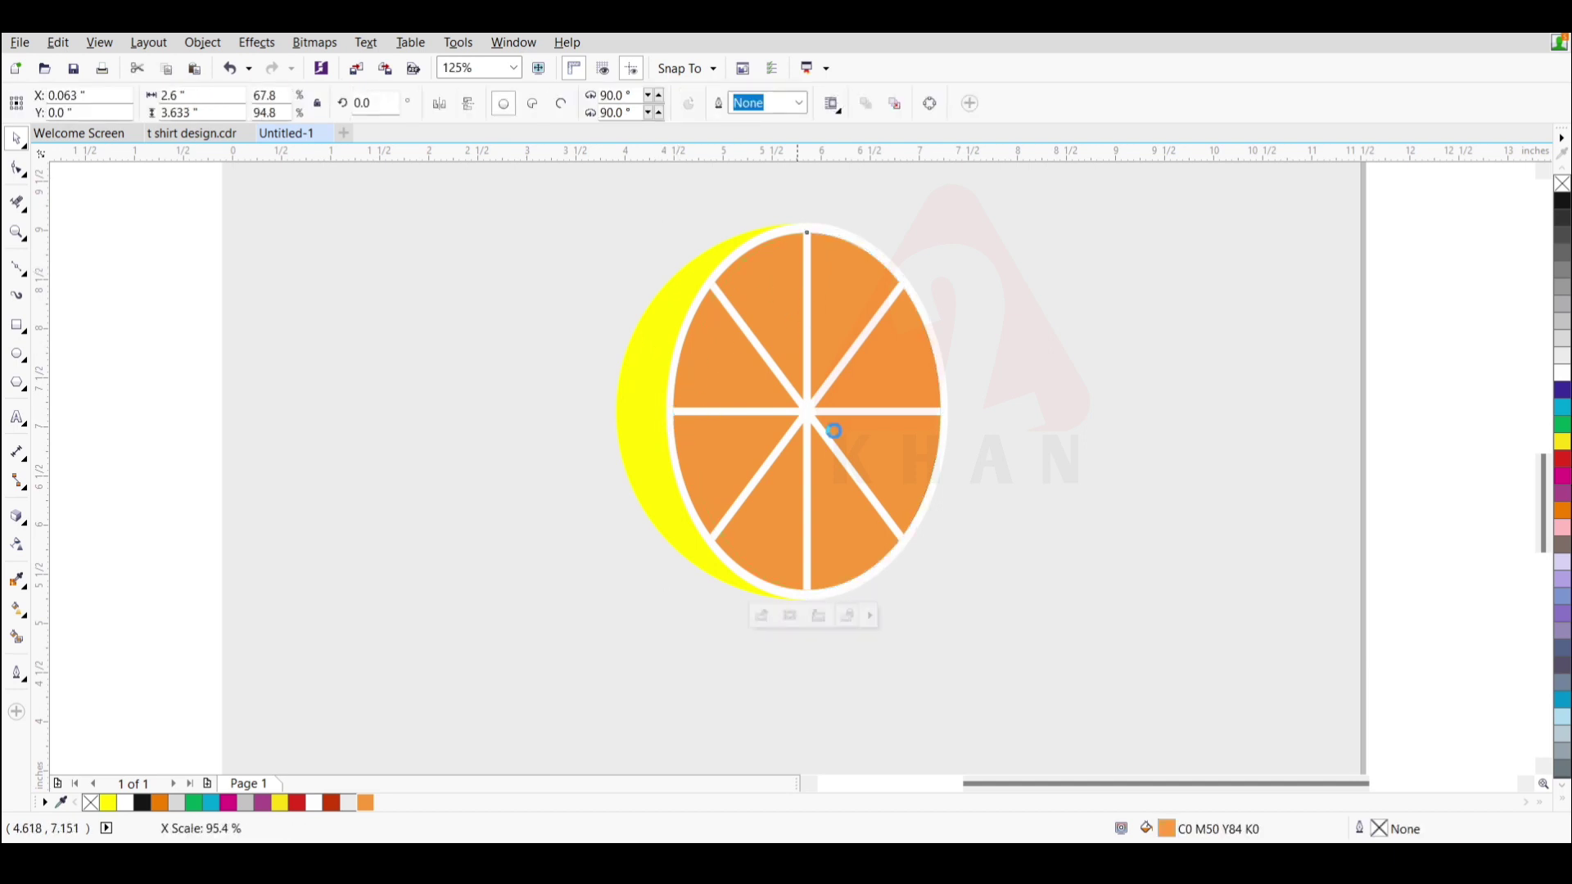
click(1393, 271)
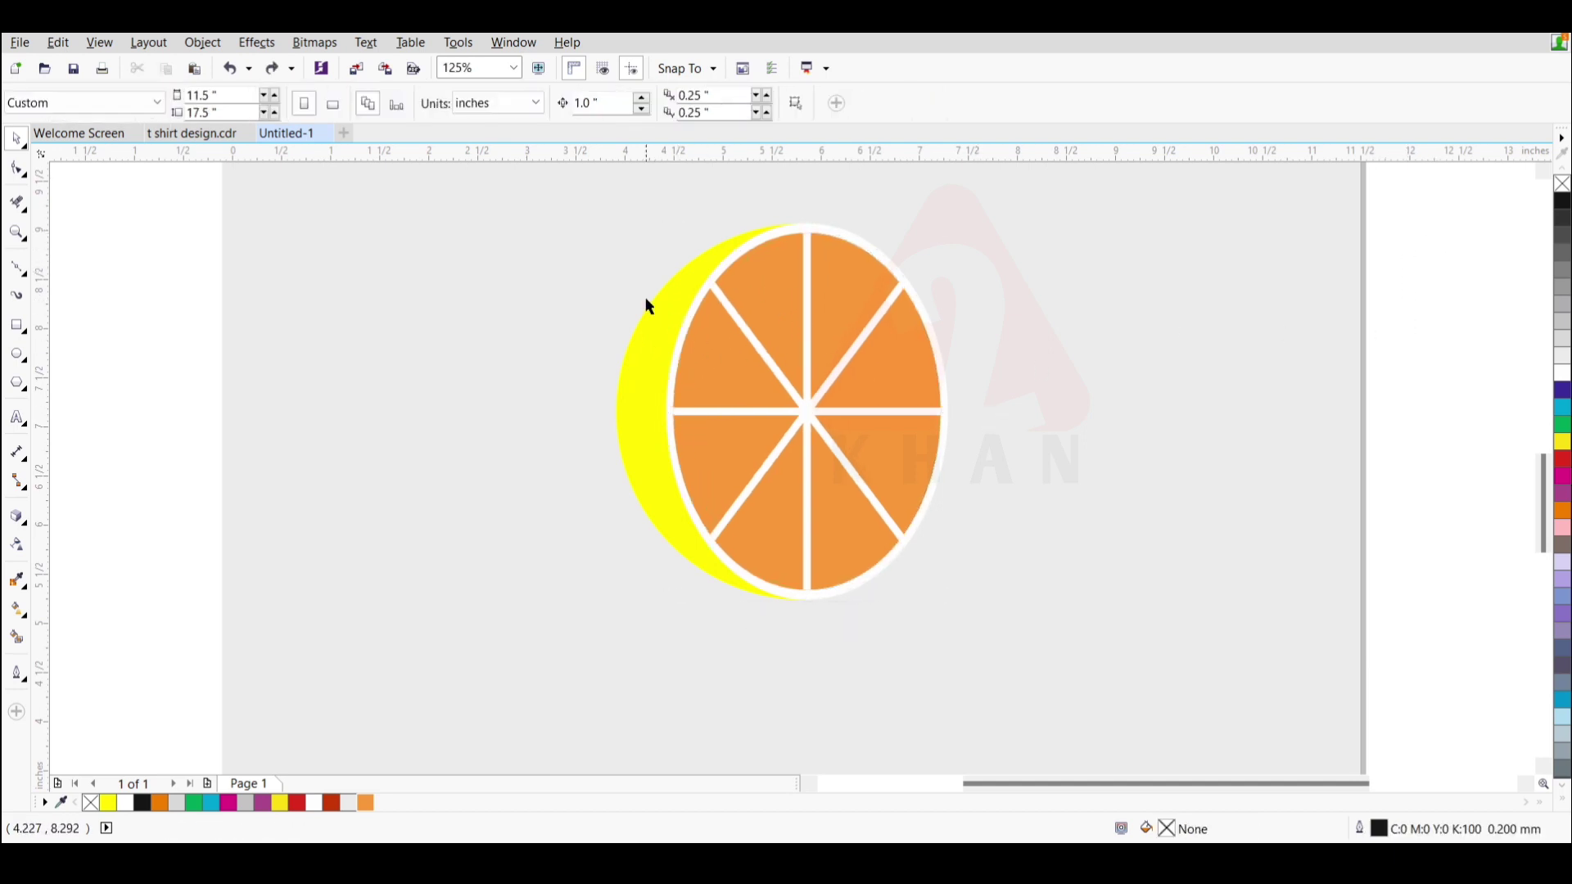
- Recolour the half circle behind the orange slice with the Yellow swatch from the document palette
click(680, 334)
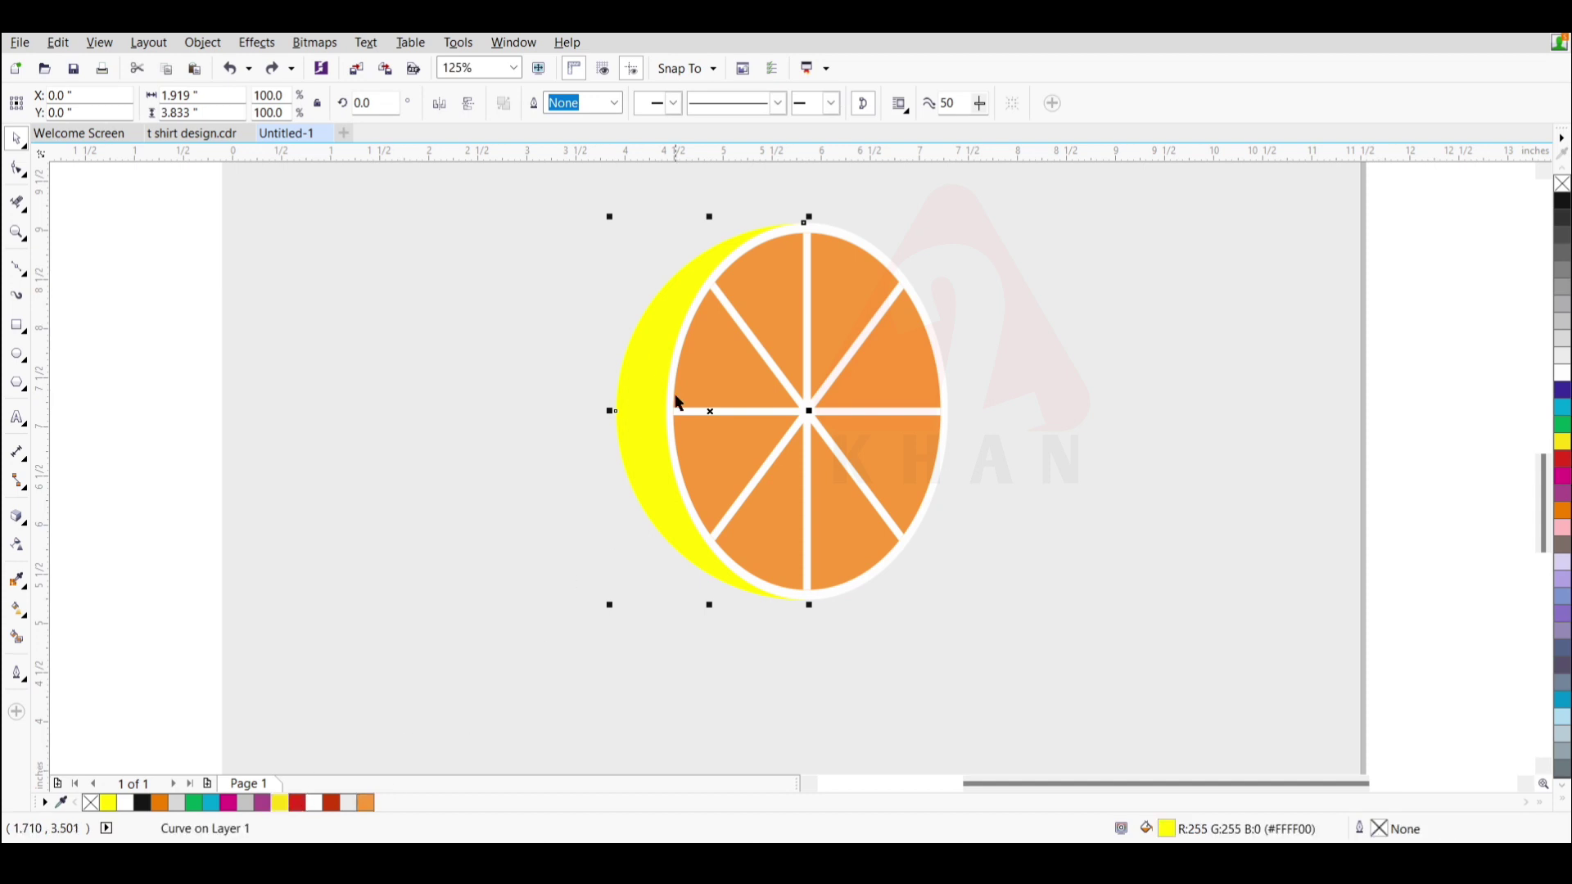
click(284, 804)
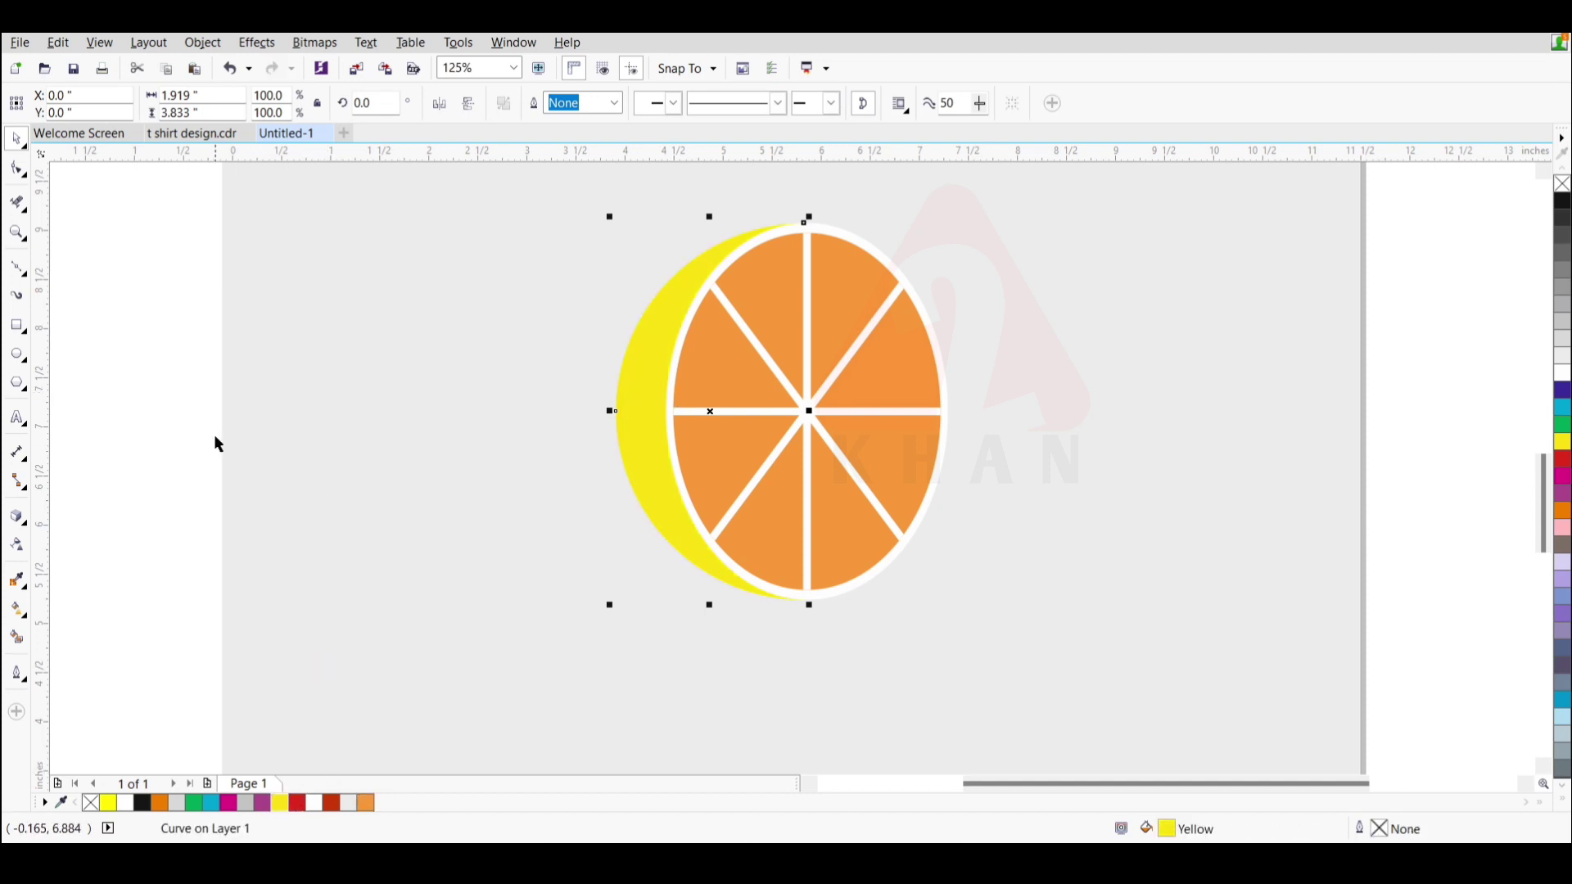
click(162, 431)
- Duplicate the yellow half circle with a slight offset up and to the left of the original
click(652, 495)
scroll(694, 526, up, 1)
drag(685, 533, 678, 512)
right_click(678, 511)
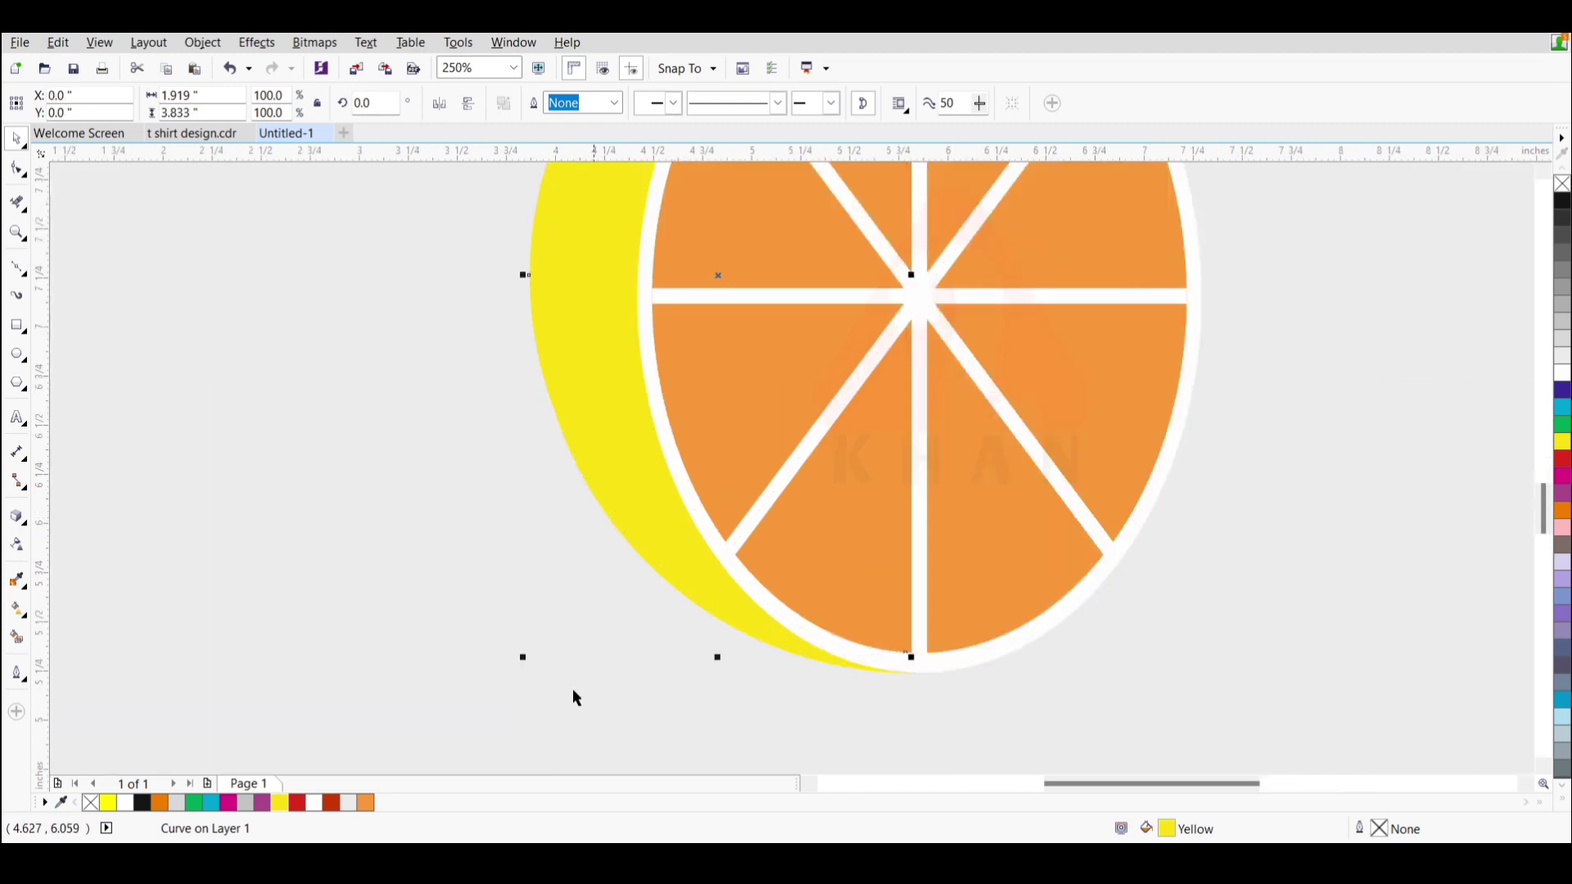
- Use Smart Fill on the thin crescent left uncovered along the peel's lower edge to create a separate shape
click(17, 637)
click(753, 634)
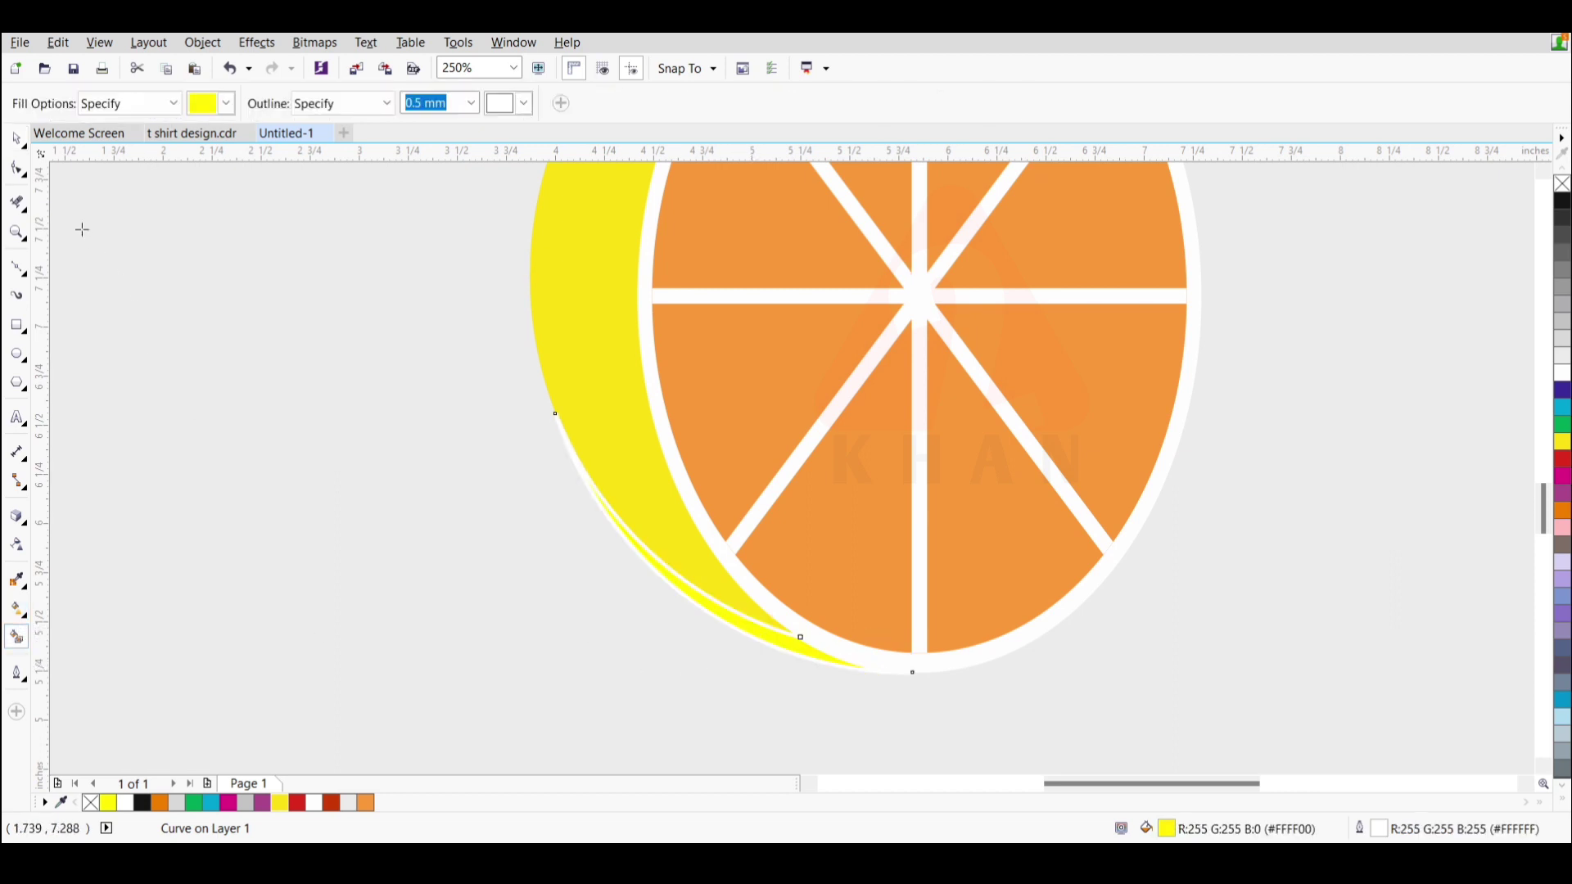
click(26, 146)
click(70, 137)
scroll(464, 454, down, 1)
- Delete the duplicated half circle, and give the lower crescent an orange fill (C0 M50 Y84 K0) without outline
click(539, 354)
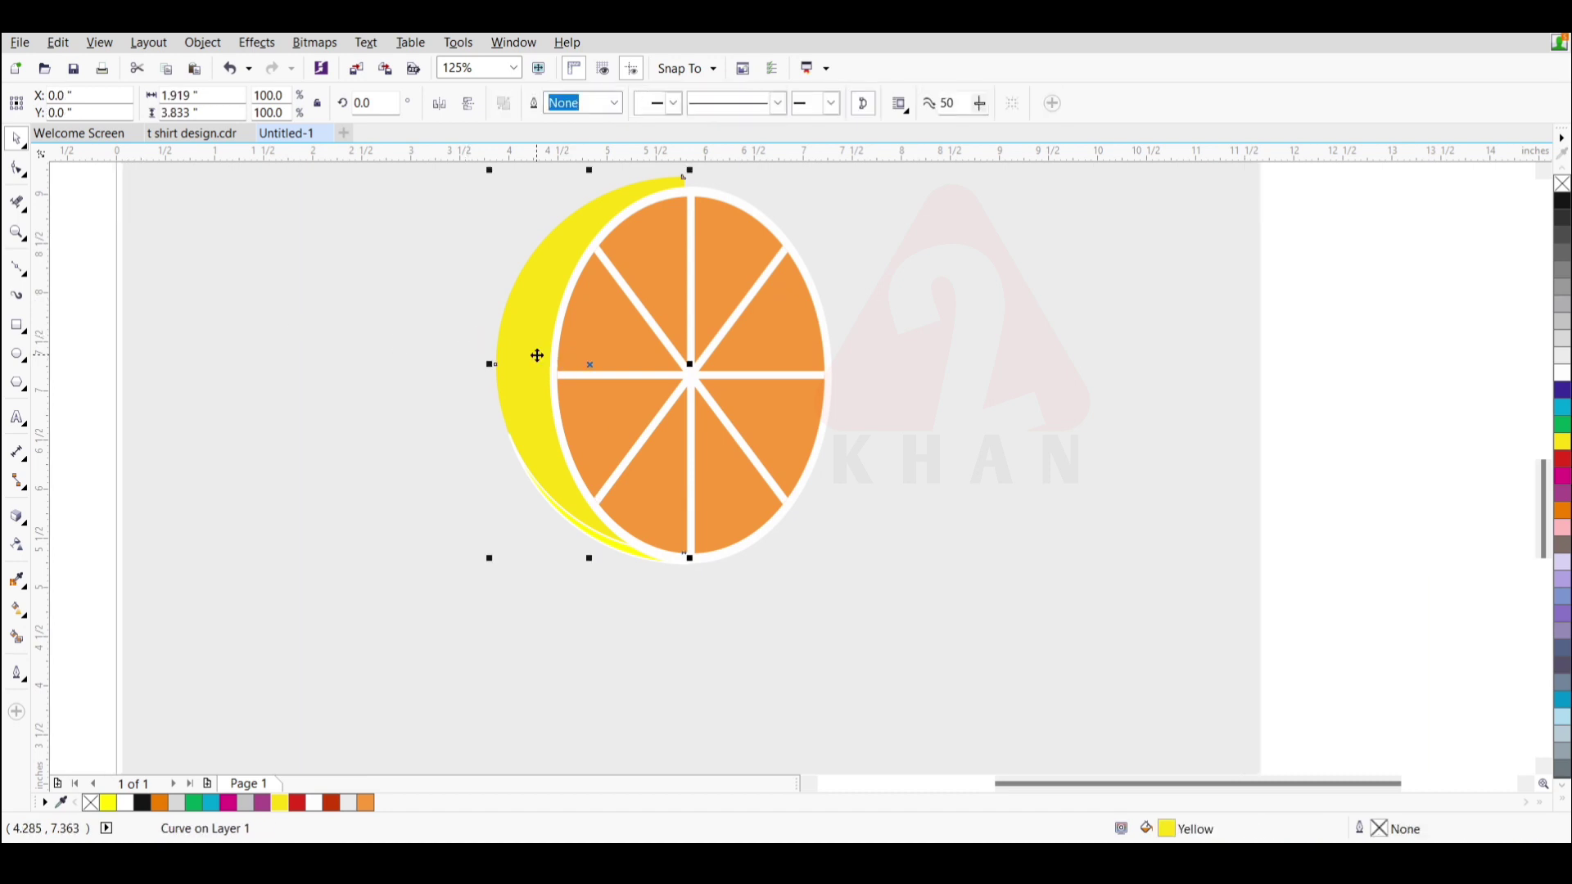
click(580, 530)
click(537, 500)
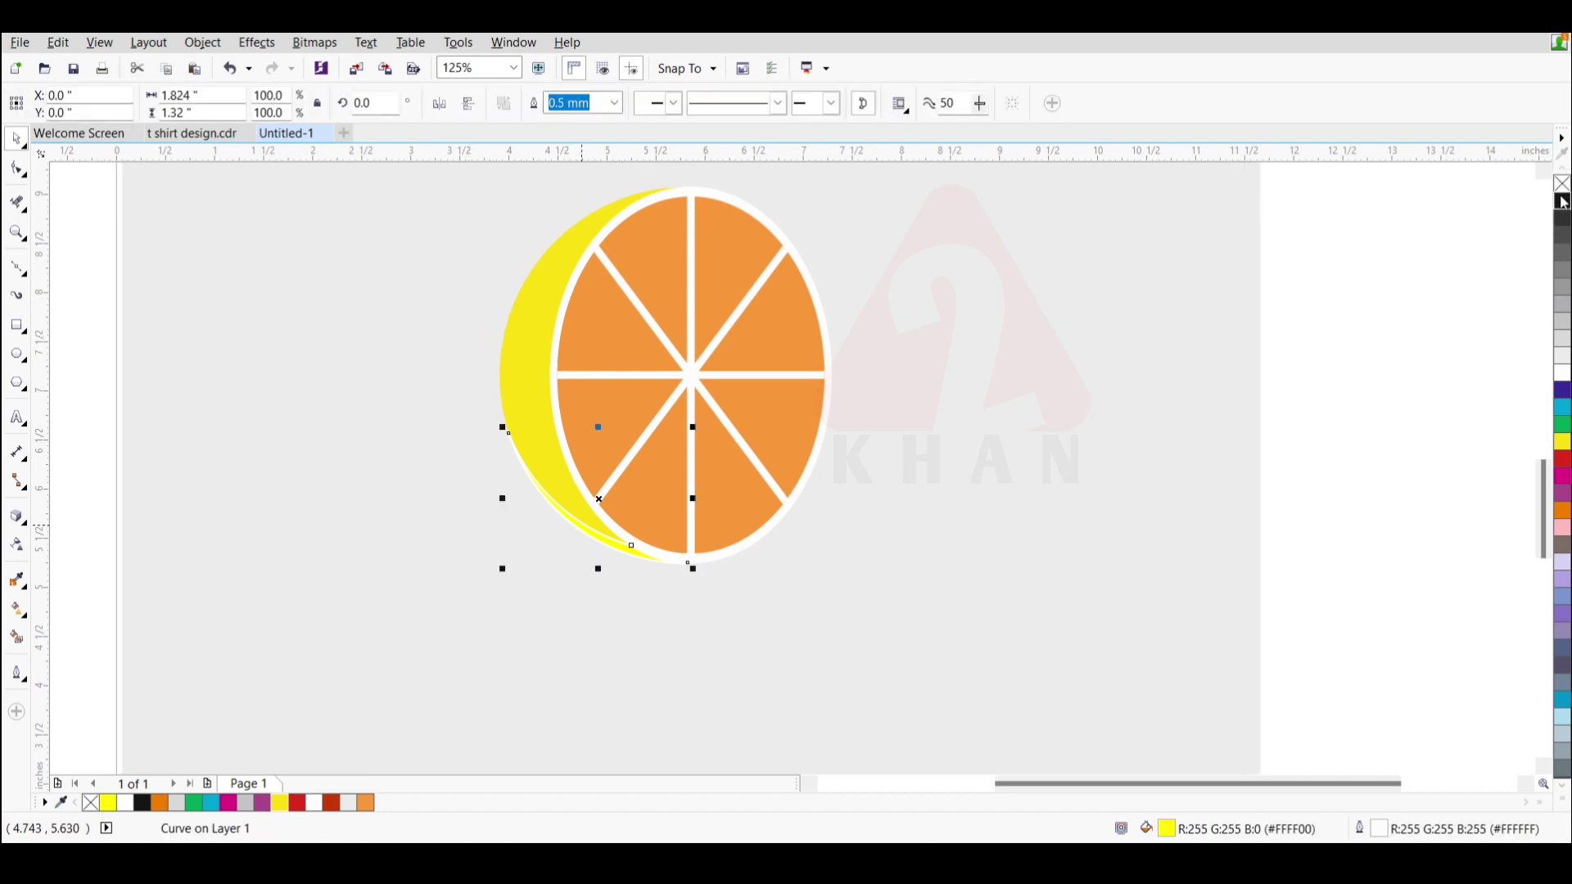
click(366, 809)
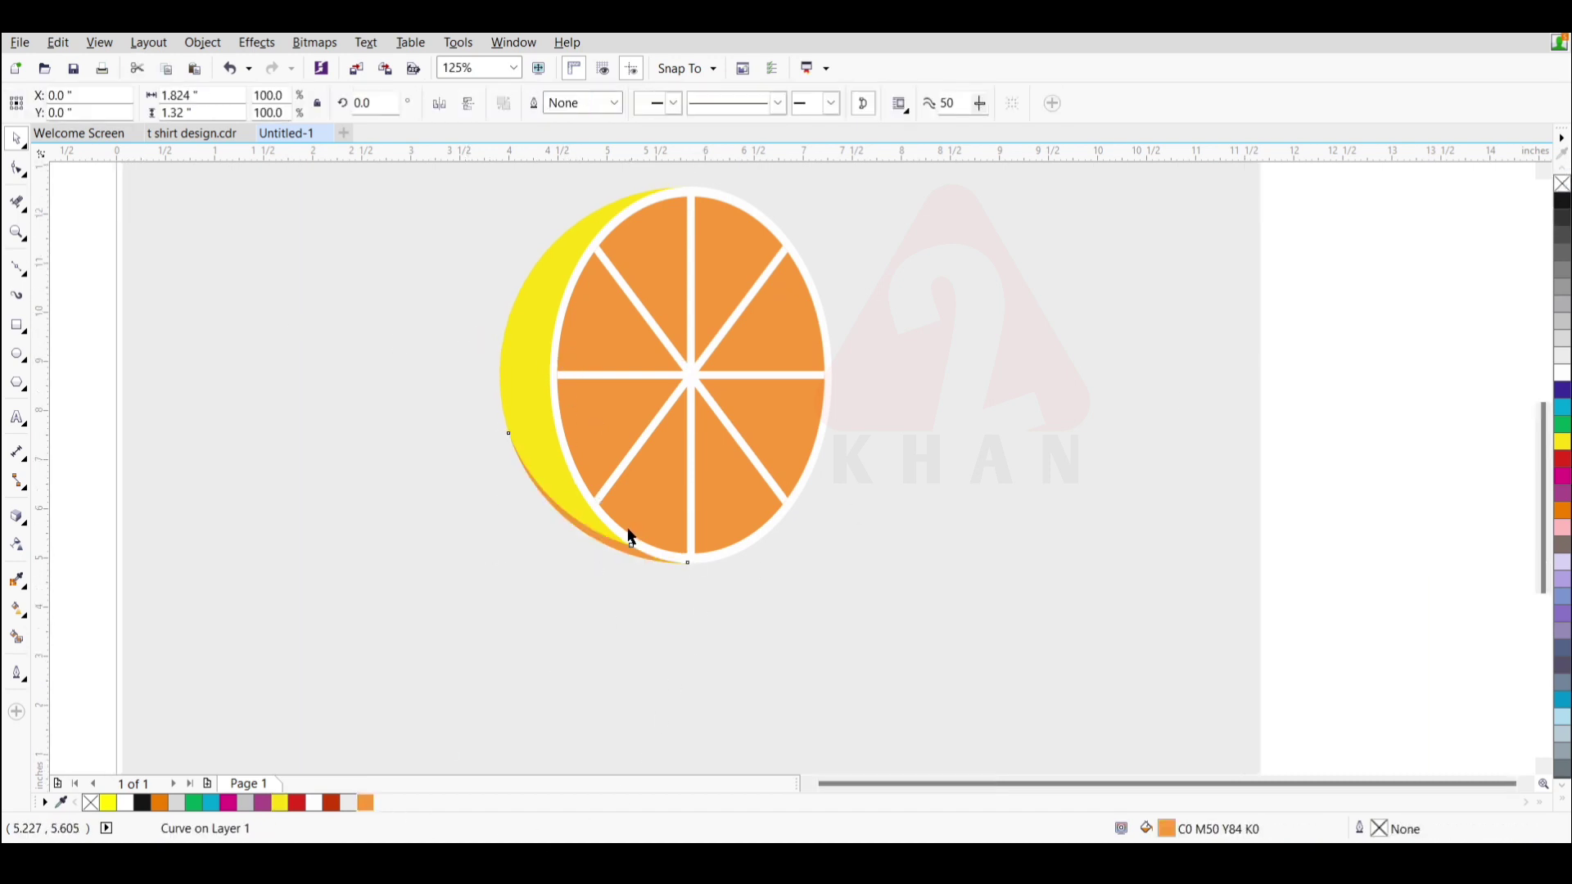
- Delete the grey background rectangle behind the orange graphic
scroll(631, 533, down, 2)
click(948, 344)
key(Delete)
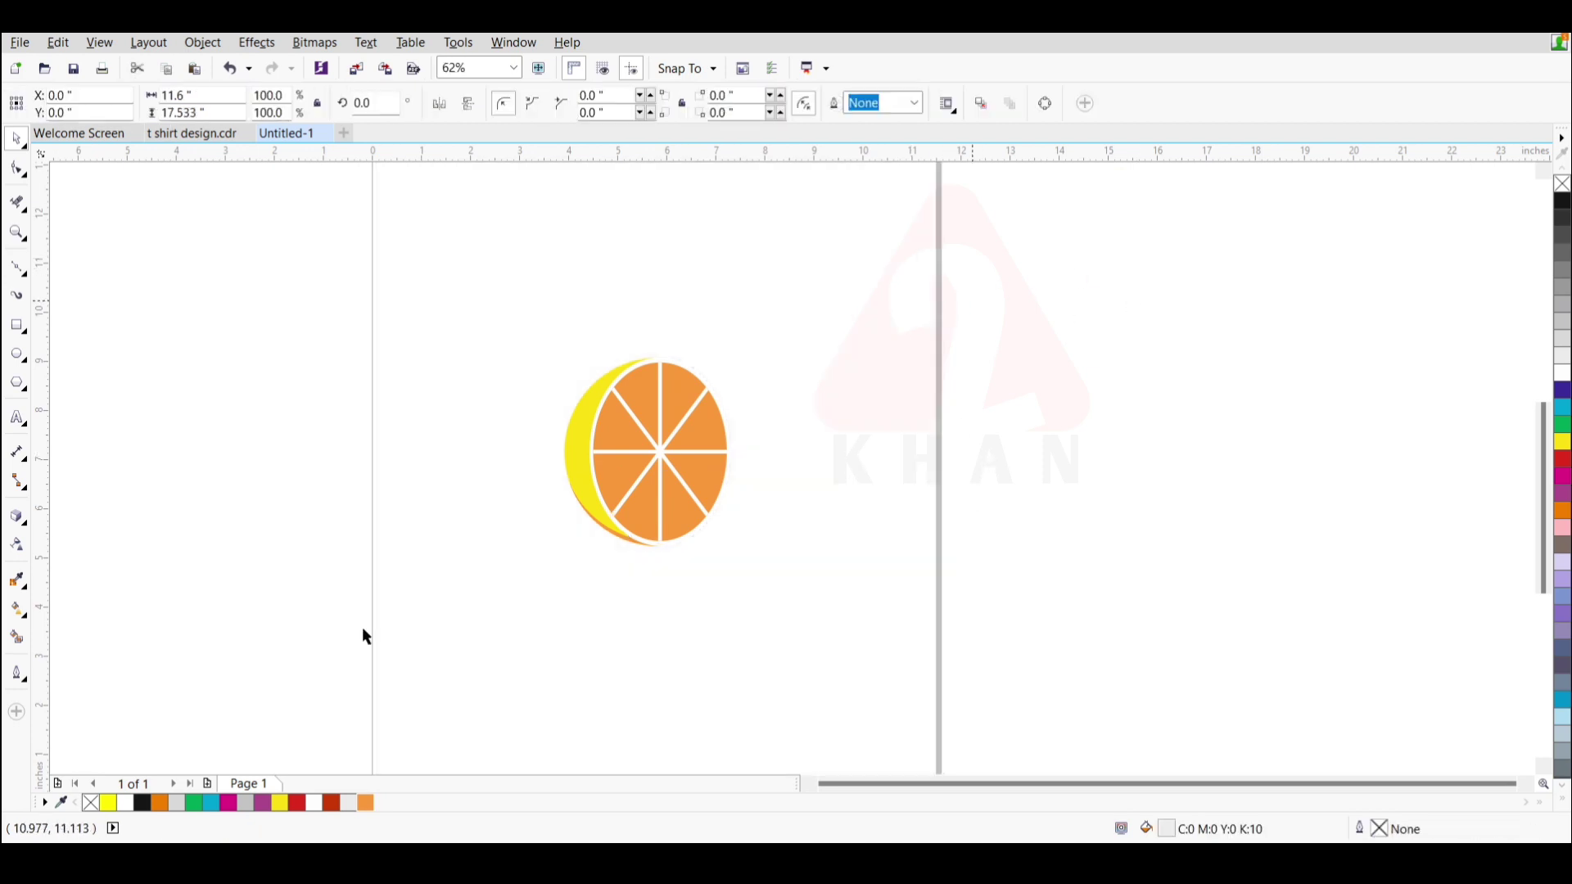
drag(361, 635, 761, 344)
scroll(704, 540, up, 2)
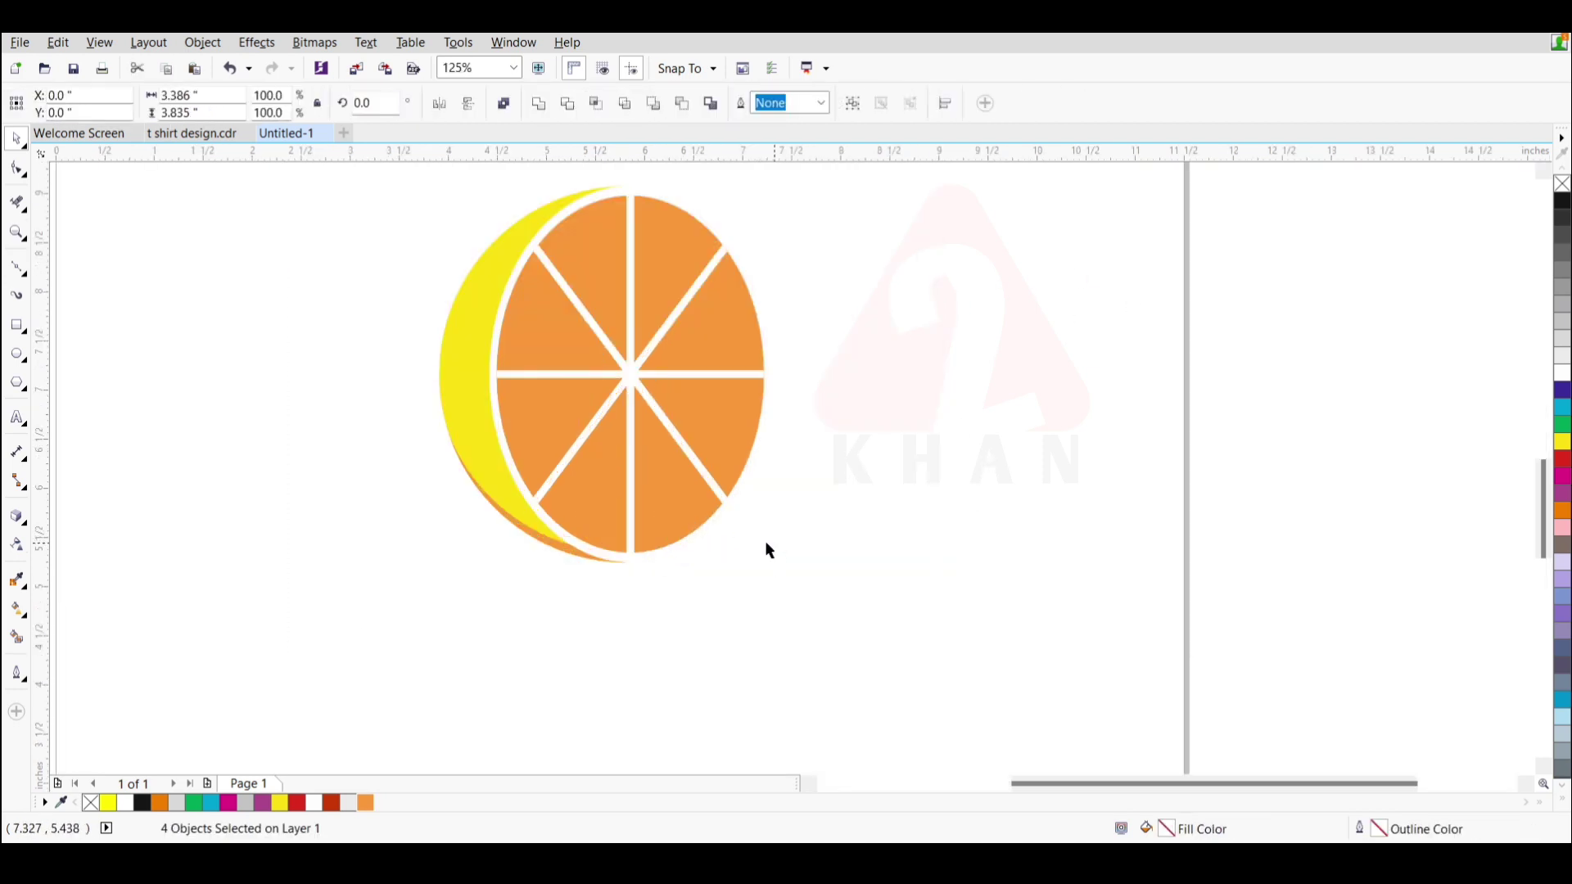
key(z)
right_click(737, 537)
drag(571, 385, 782, 586)
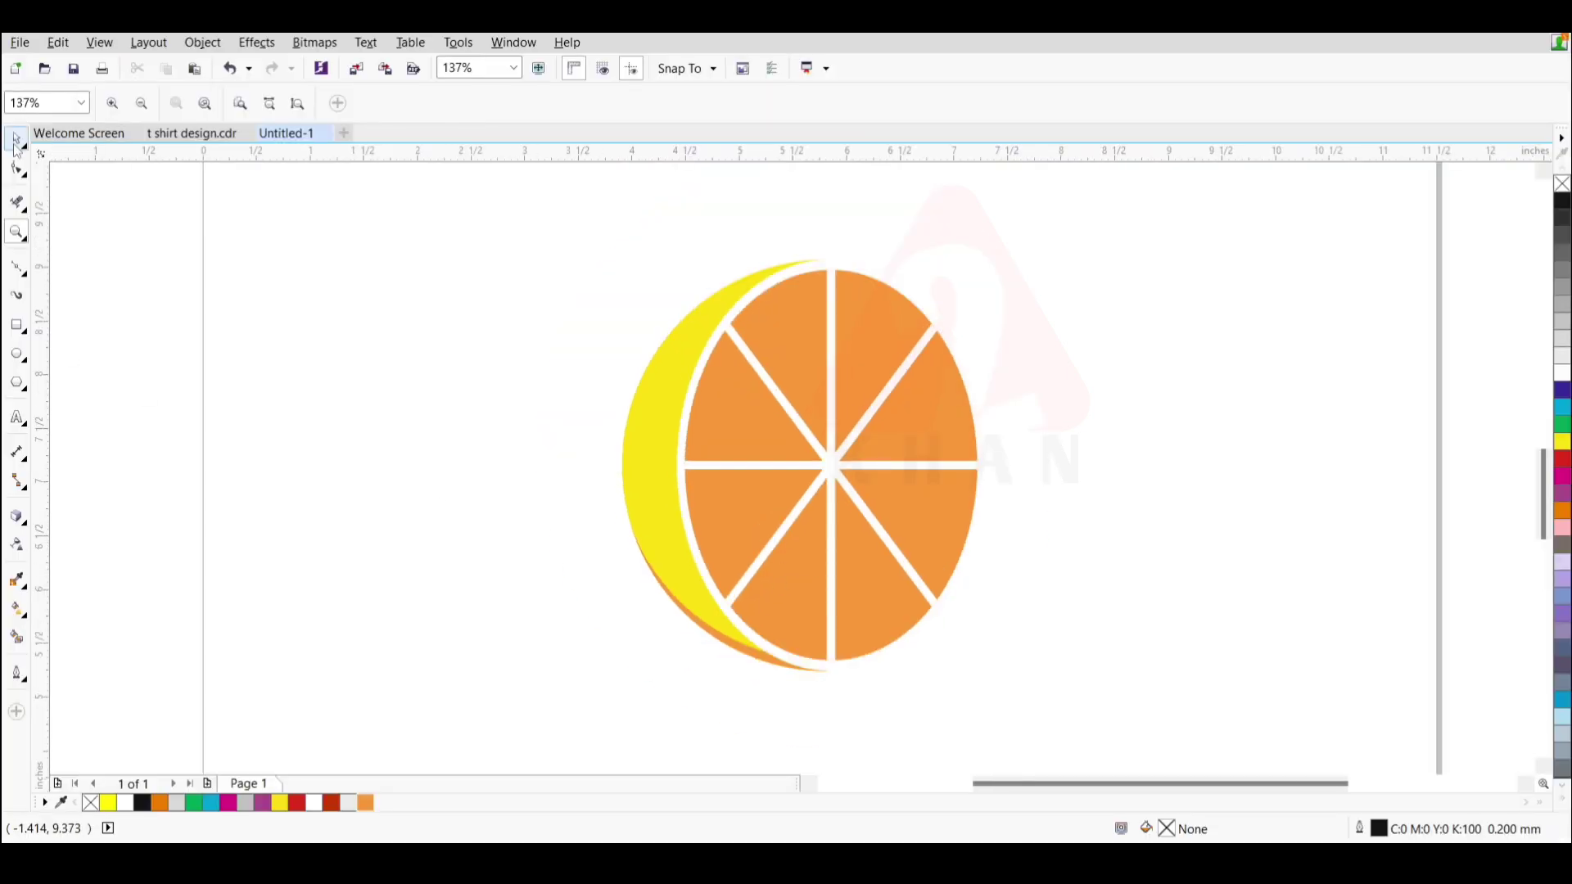
click(17, 139)
- Group all four objects of the orange graphic and move the group up towards the page's upper part
scroll(778, 406, down, 3)
drag(601, 338, 986, 542)
scroll(801, 385, up, 2)
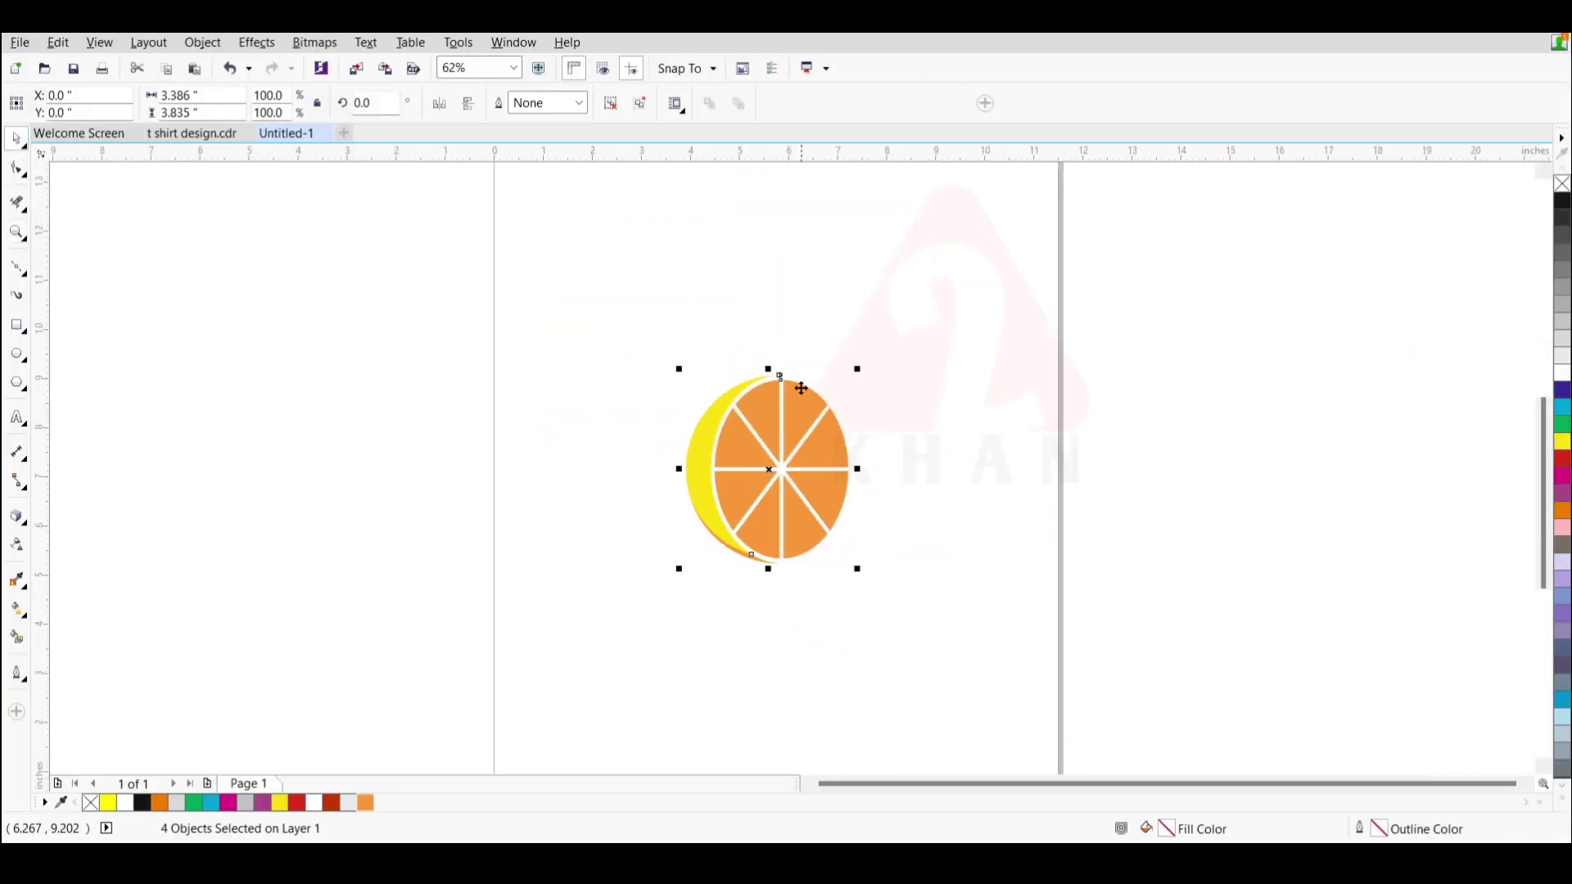
key(ctrl+g)
scroll(801, 387, down, 2)
drag(786, 464, 778, 305)
scroll(811, 424, up, 2)
key(Escape)
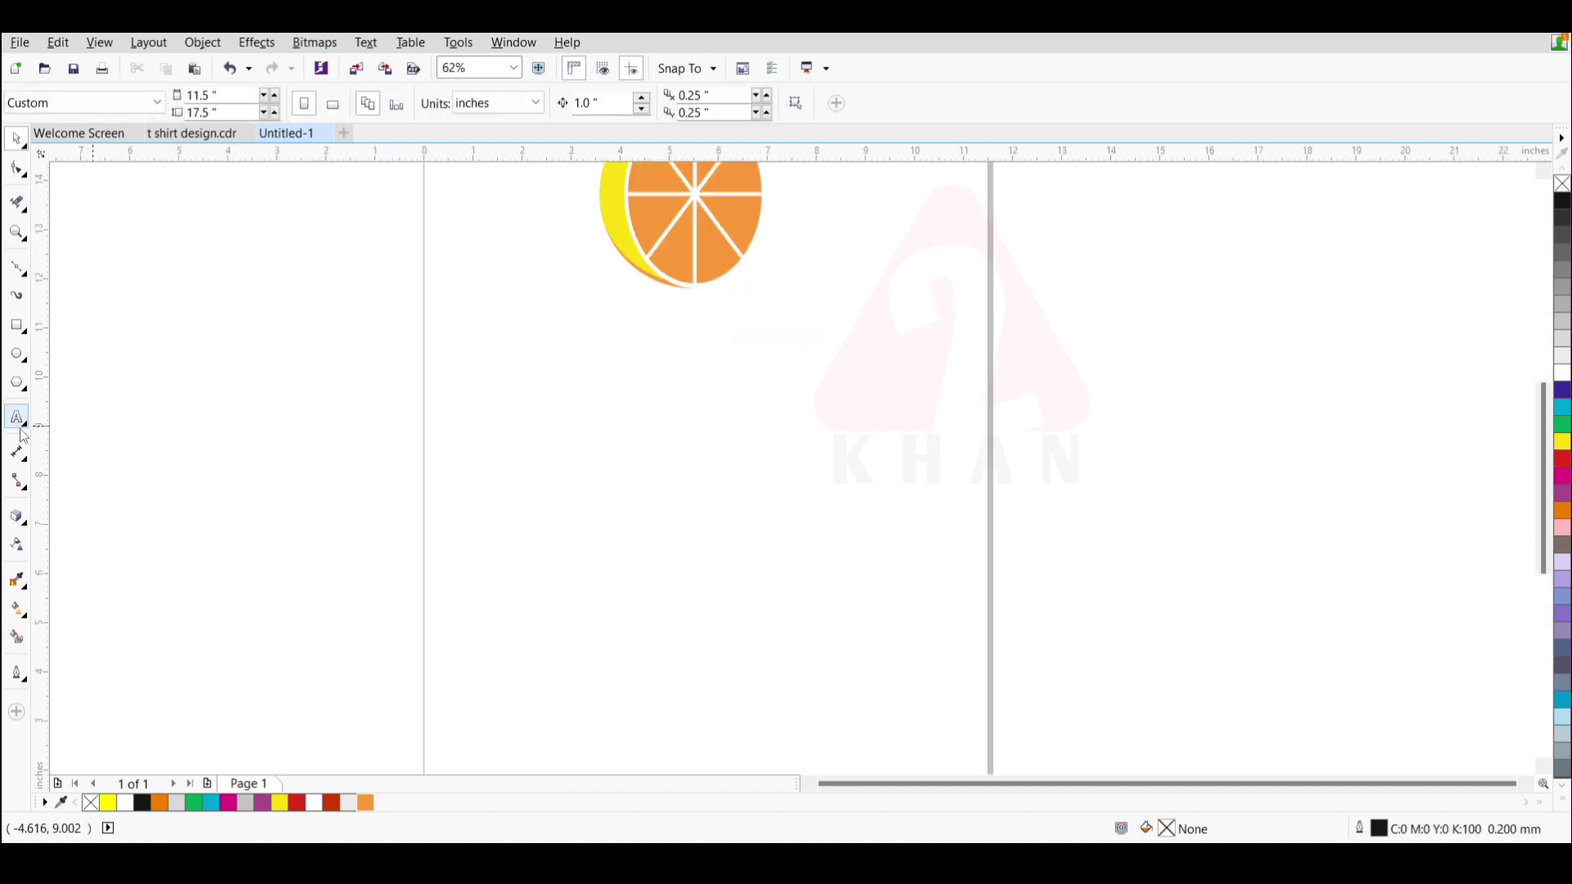
- Add the artistic text "Orange" below the fruit graphic
click(23, 436)
click(625, 386)
scroll(697, 414, up, 2)
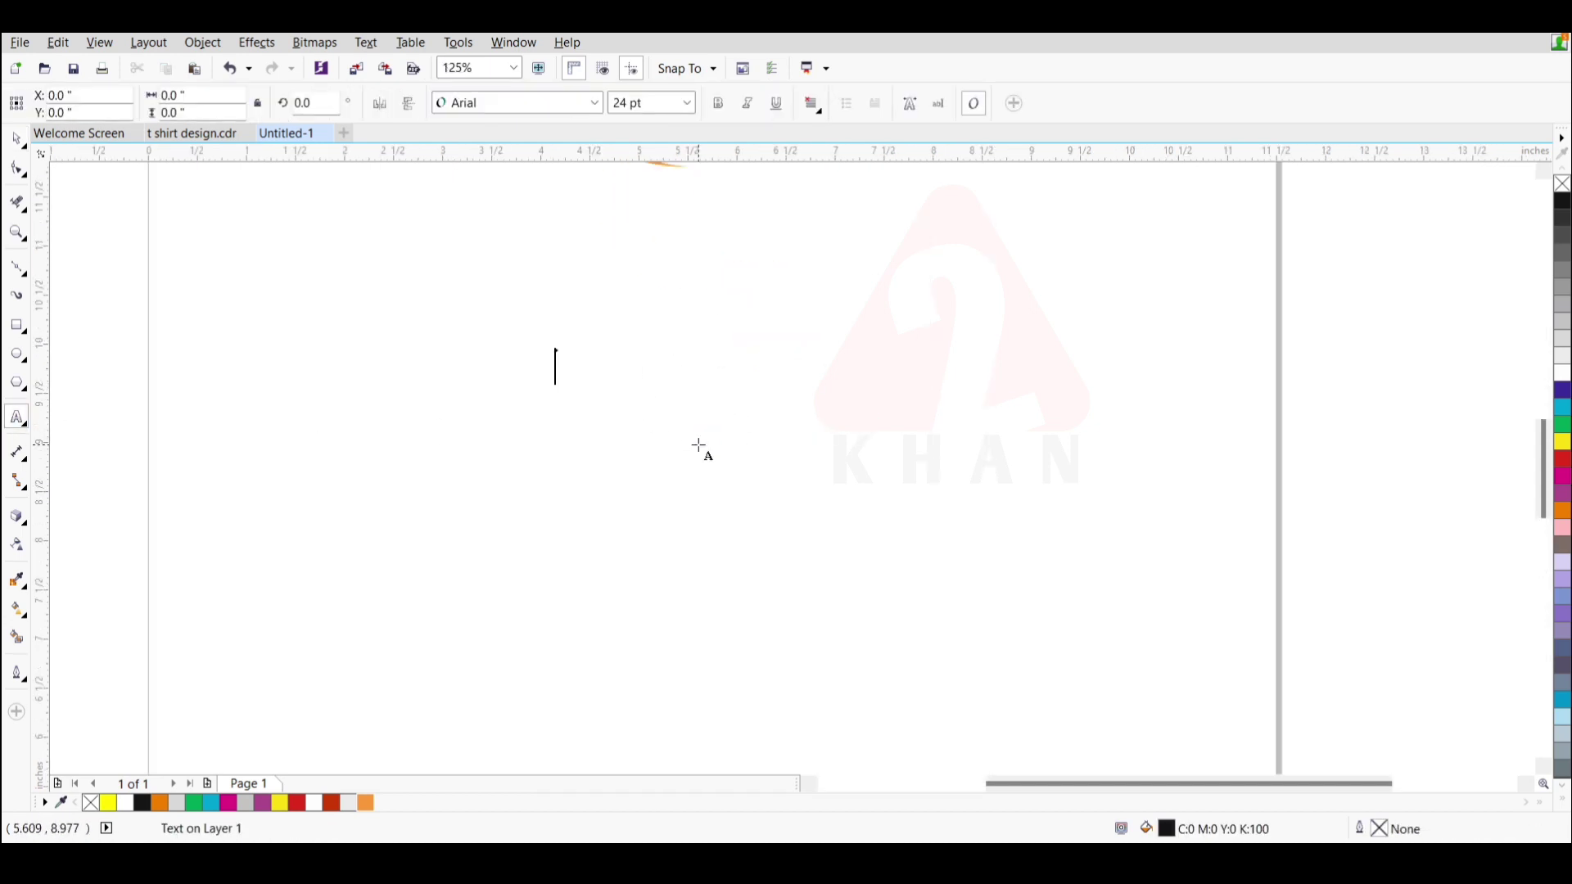
text(Orange)
key(ctrl+a)
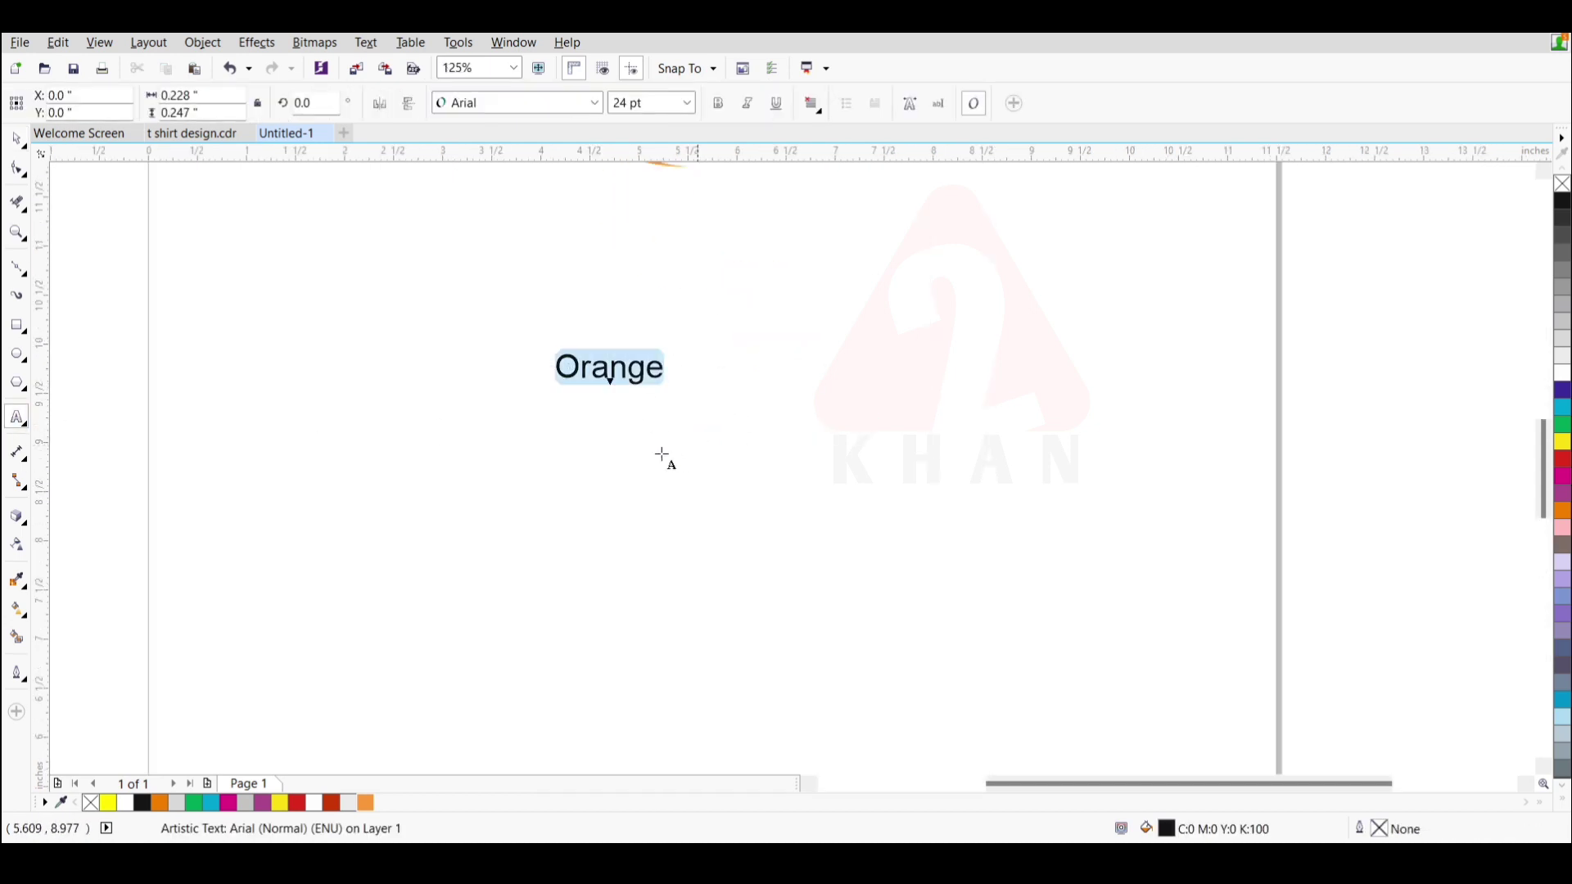
- Set the font of the "Orange" text to Arial CE MT Black
click(16, 139)
click(516, 102)
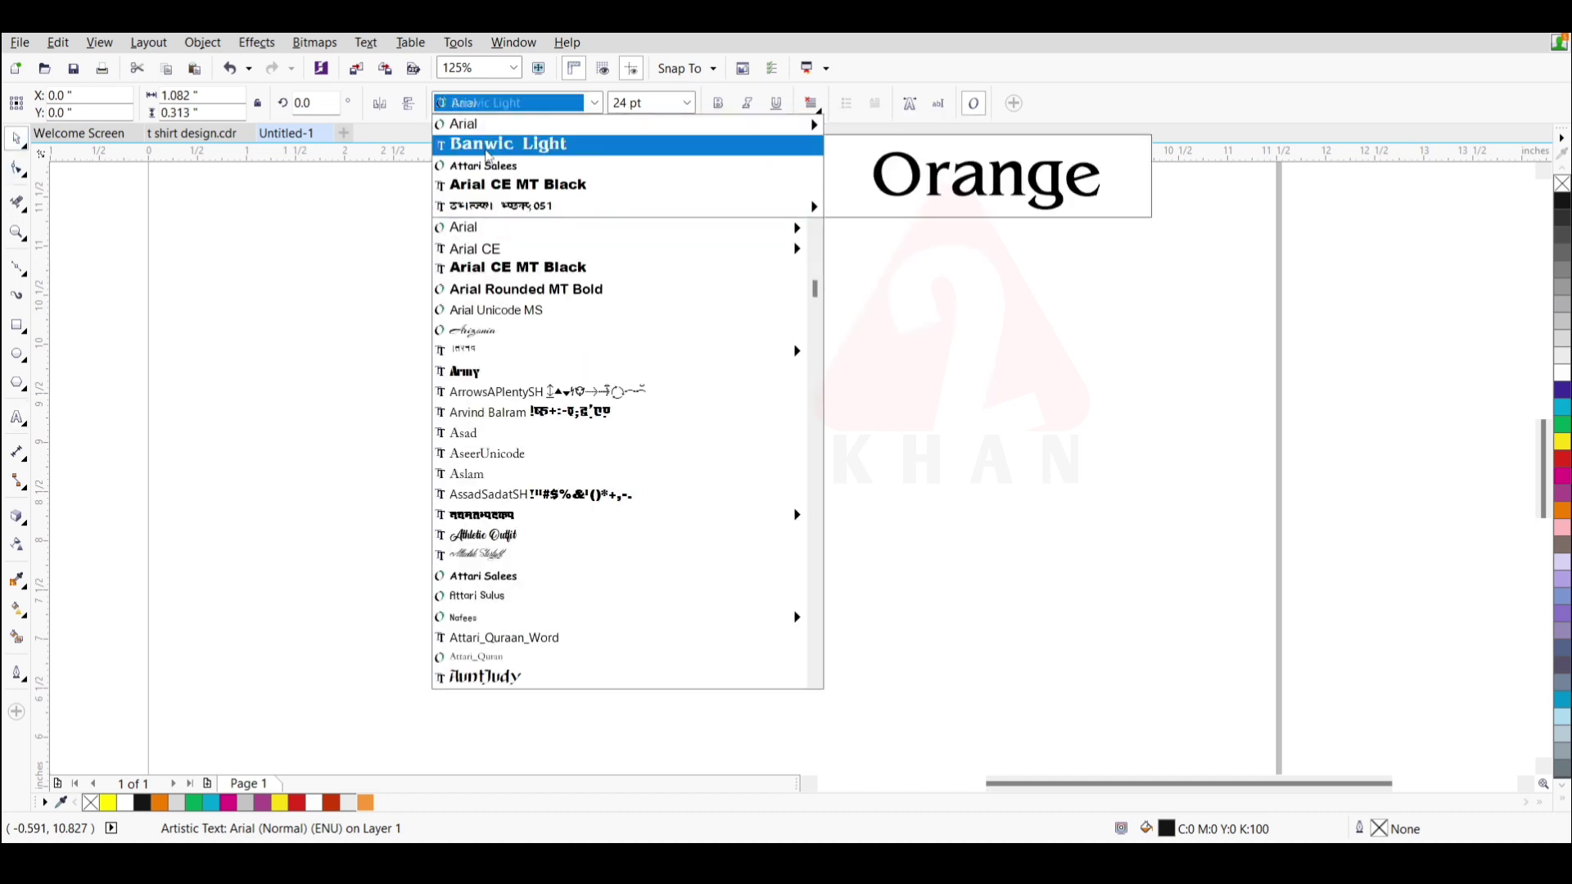
click(495, 184)
scroll(604, 356, up, 3)
scroll(657, 427, down, 1)
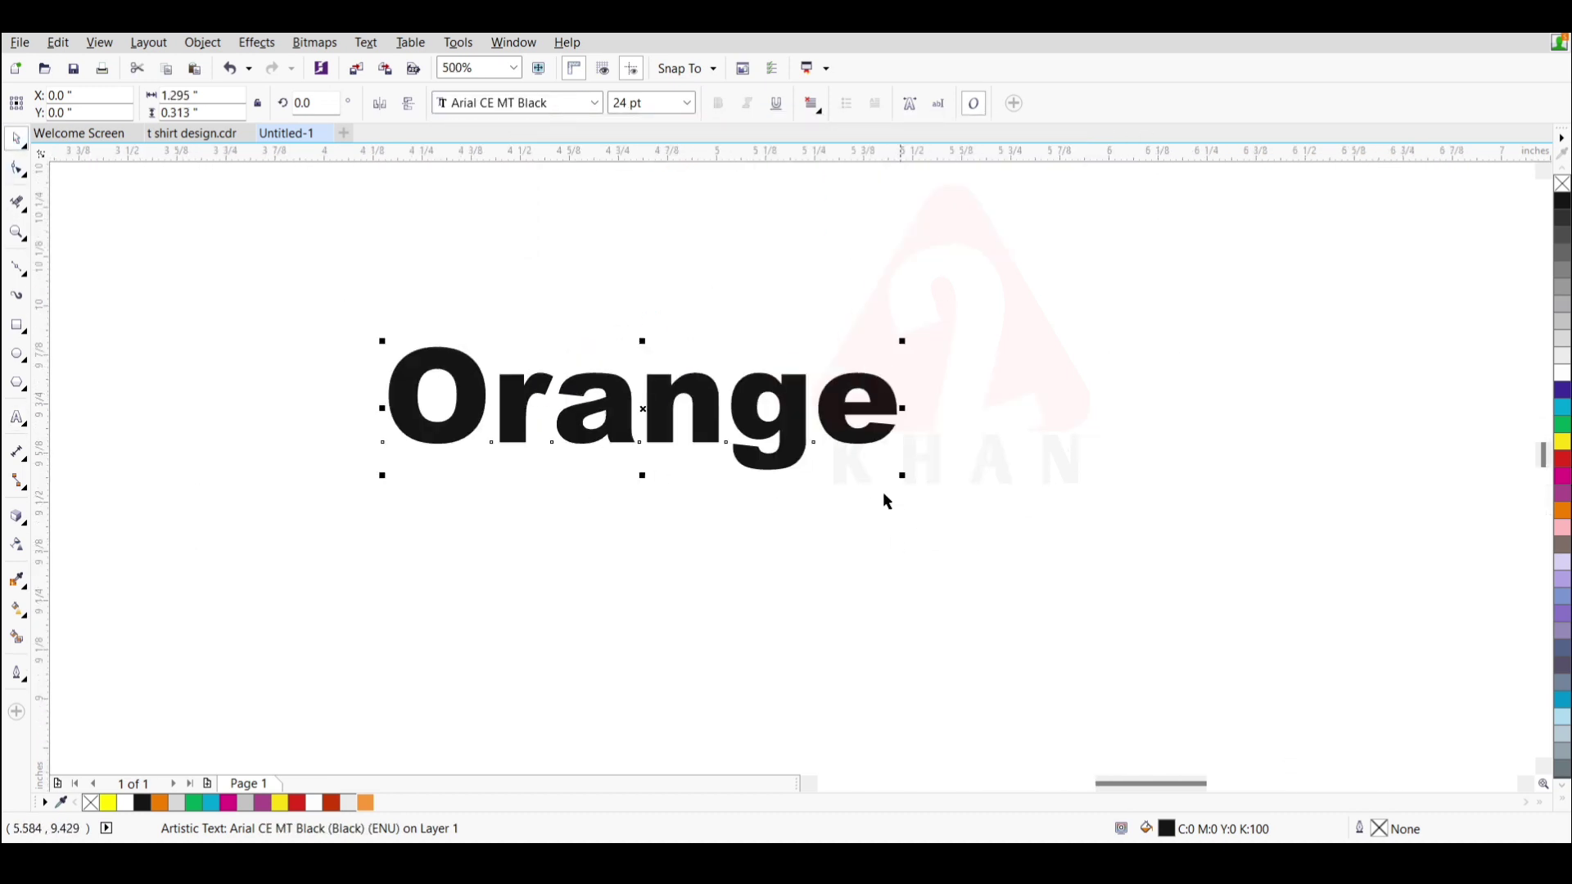
- Enlarge the "Orange" text to about 4.95 inches wide and centre it beneath the fruit graphic
drag(917, 483, 1057, 519)
scroll(803, 592, down, 1)
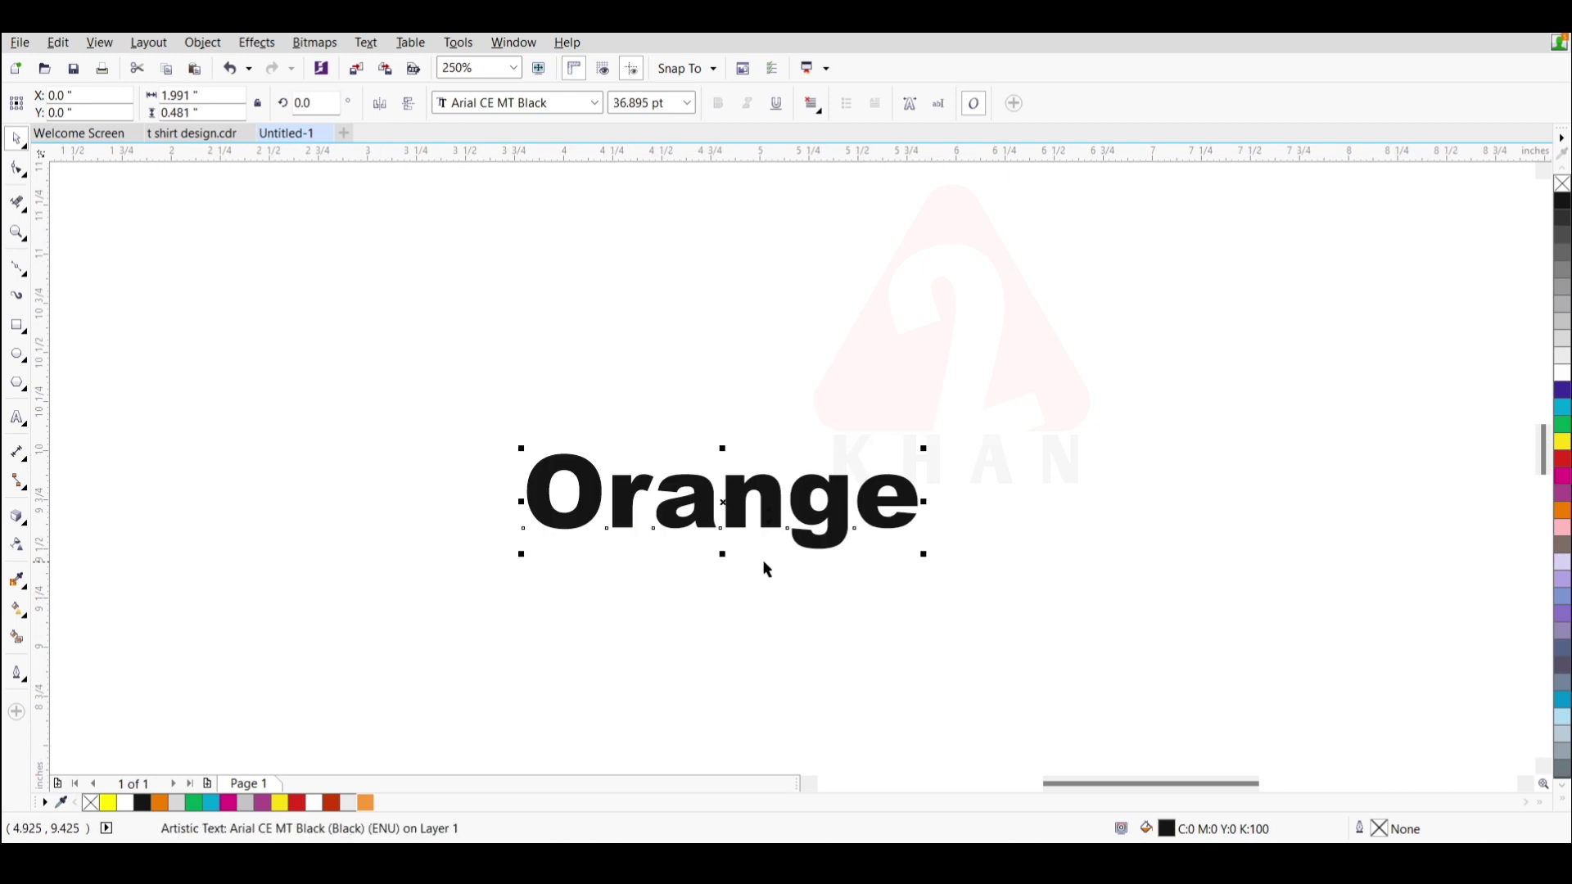
scroll(767, 564, down, 2)
drag(772, 547, 896, 565)
scroll(825, 508, up, 1)
drag(824, 508, 819, 554)
- Try a one-step outward contour of about 0.26 inches around the "Orange" text, and undo it
click(31, 531)
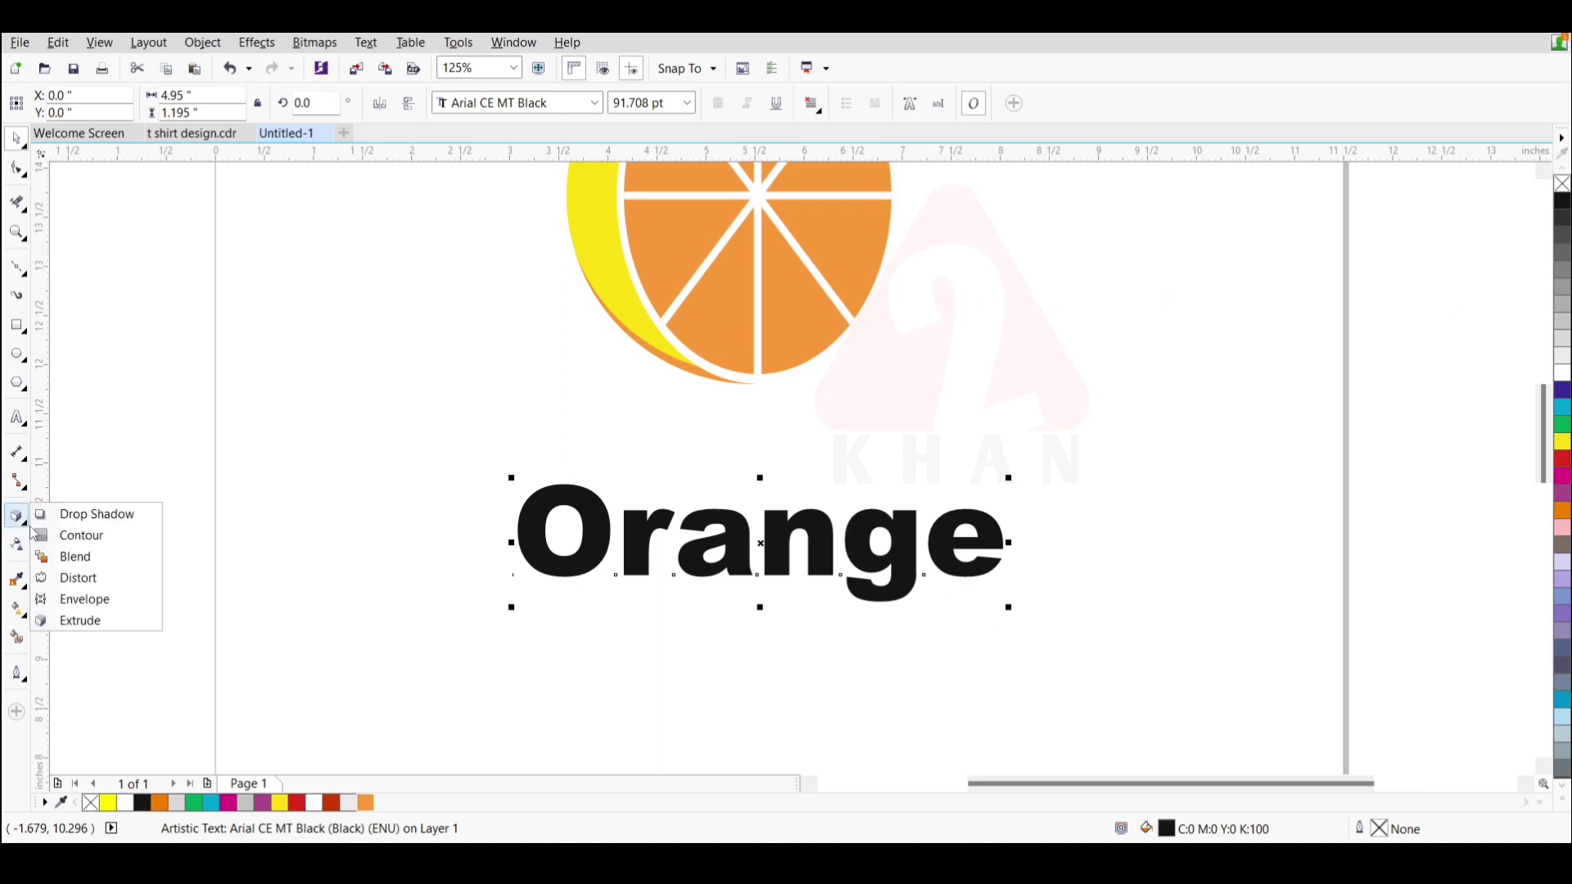
click(111, 536)
drag(731, 559, 814, 533)
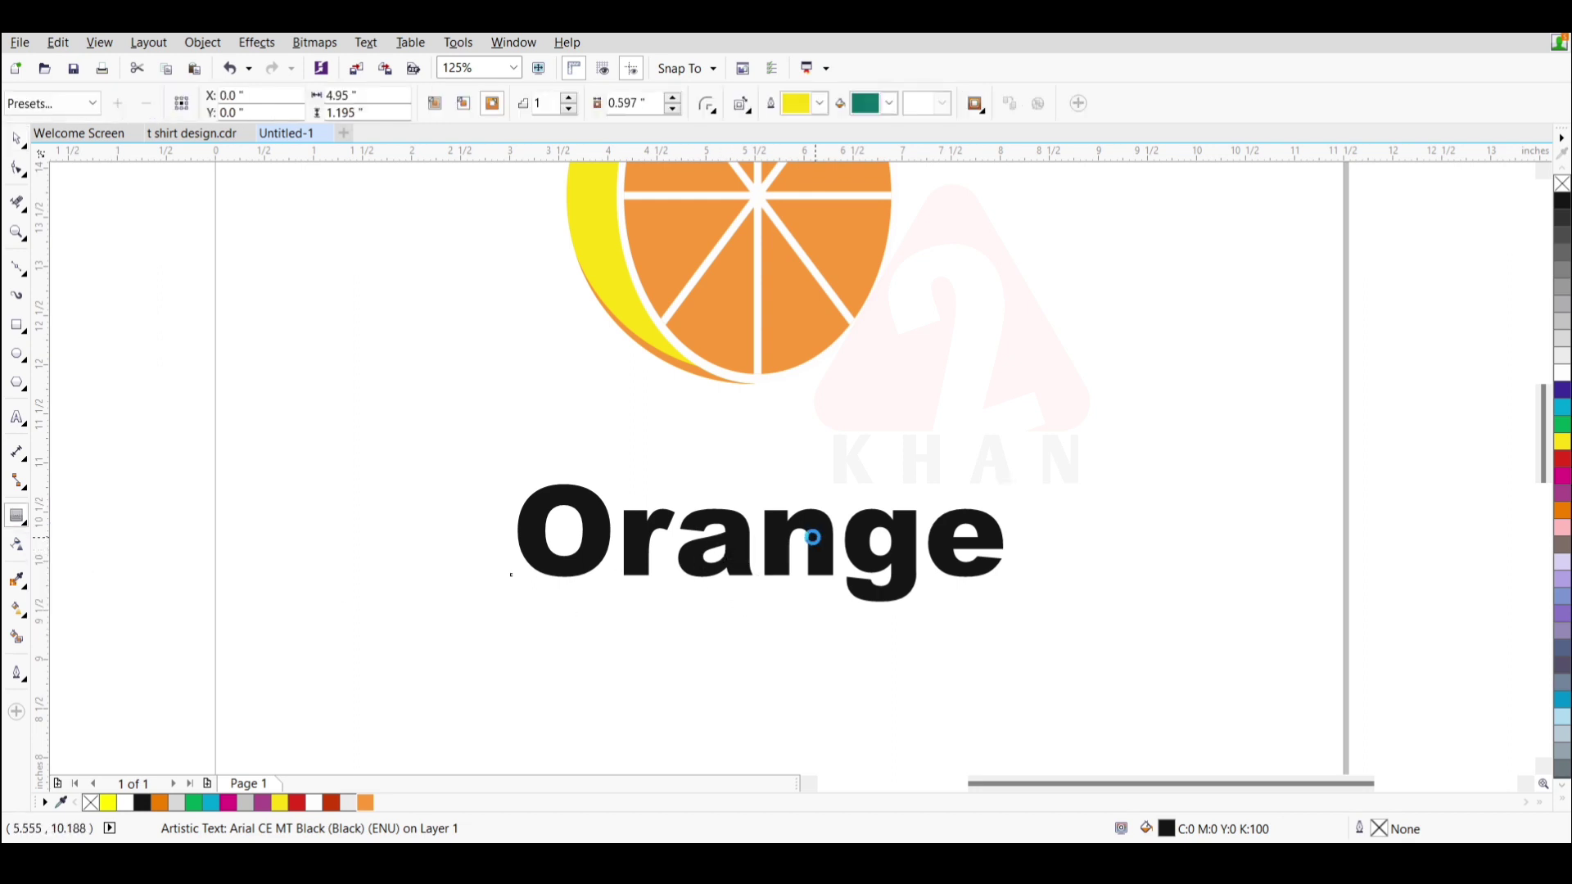
click(824, 479)
drag(533, 532, 1000, 571)
click(848, 479)
drag(521, 544, 784, 584)
click(837, 482)
drag(653, 543, 670, 658)
click(847, 468)
click(672, 108)
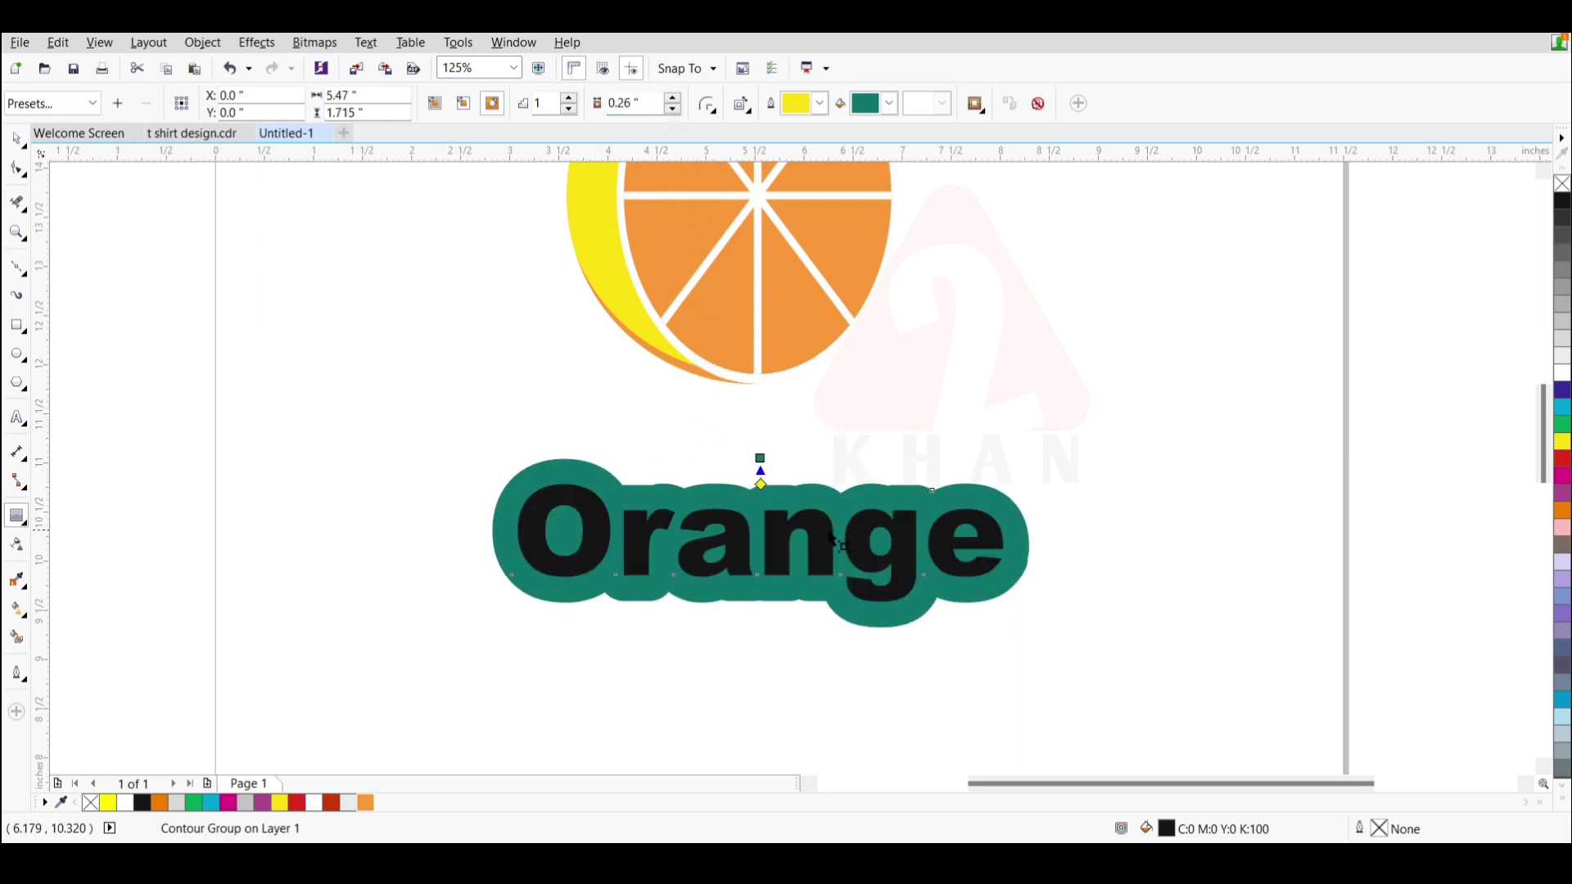
key(ctrl+z)
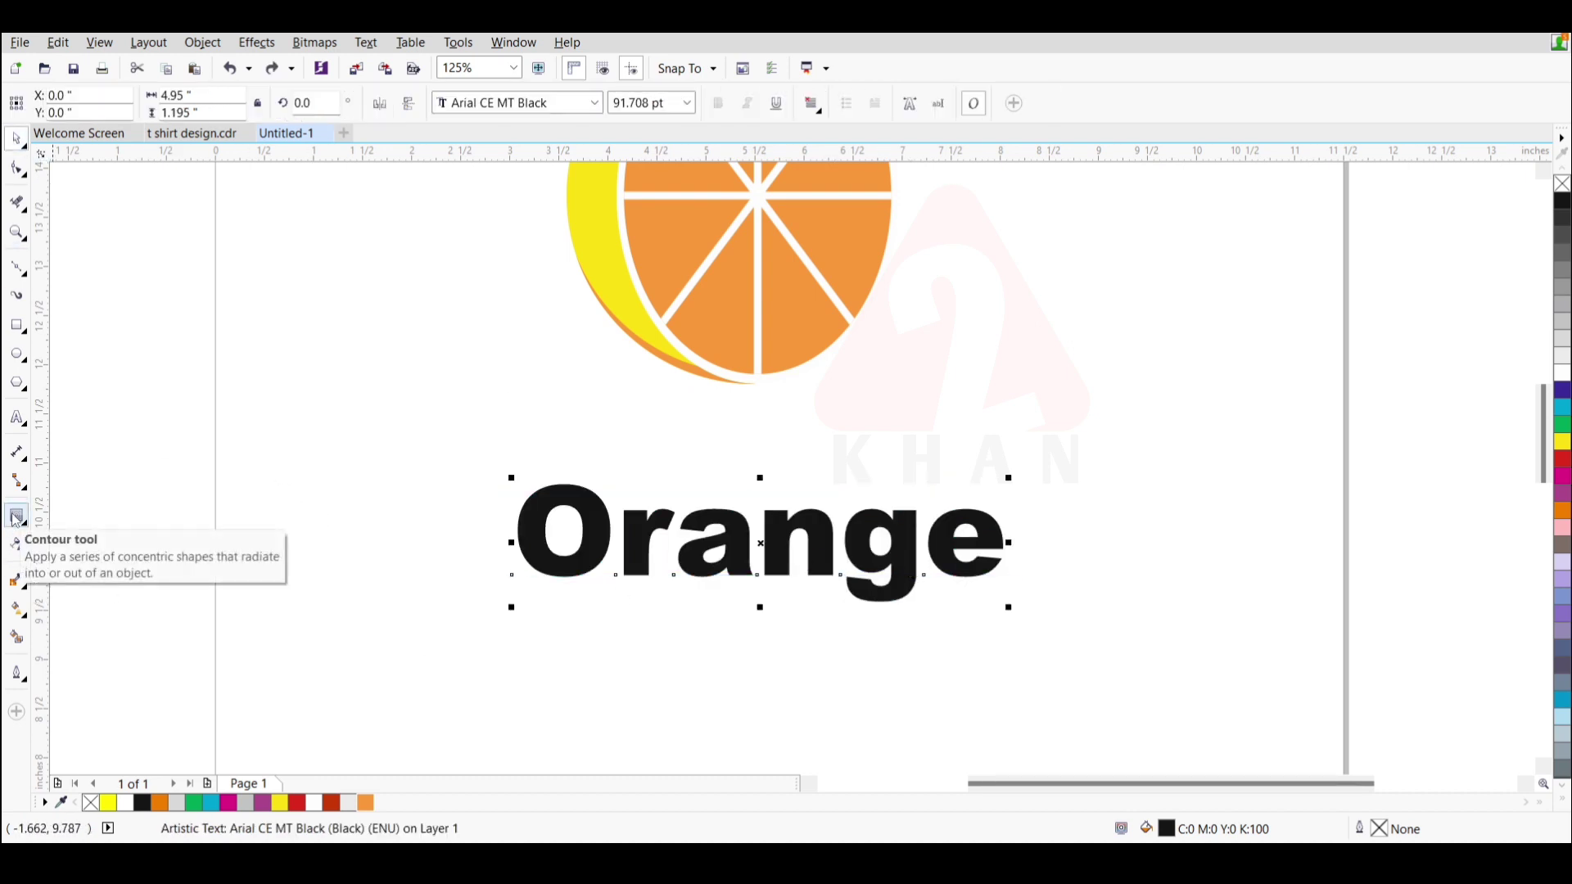
click(1075, 509)
click(603, 562)
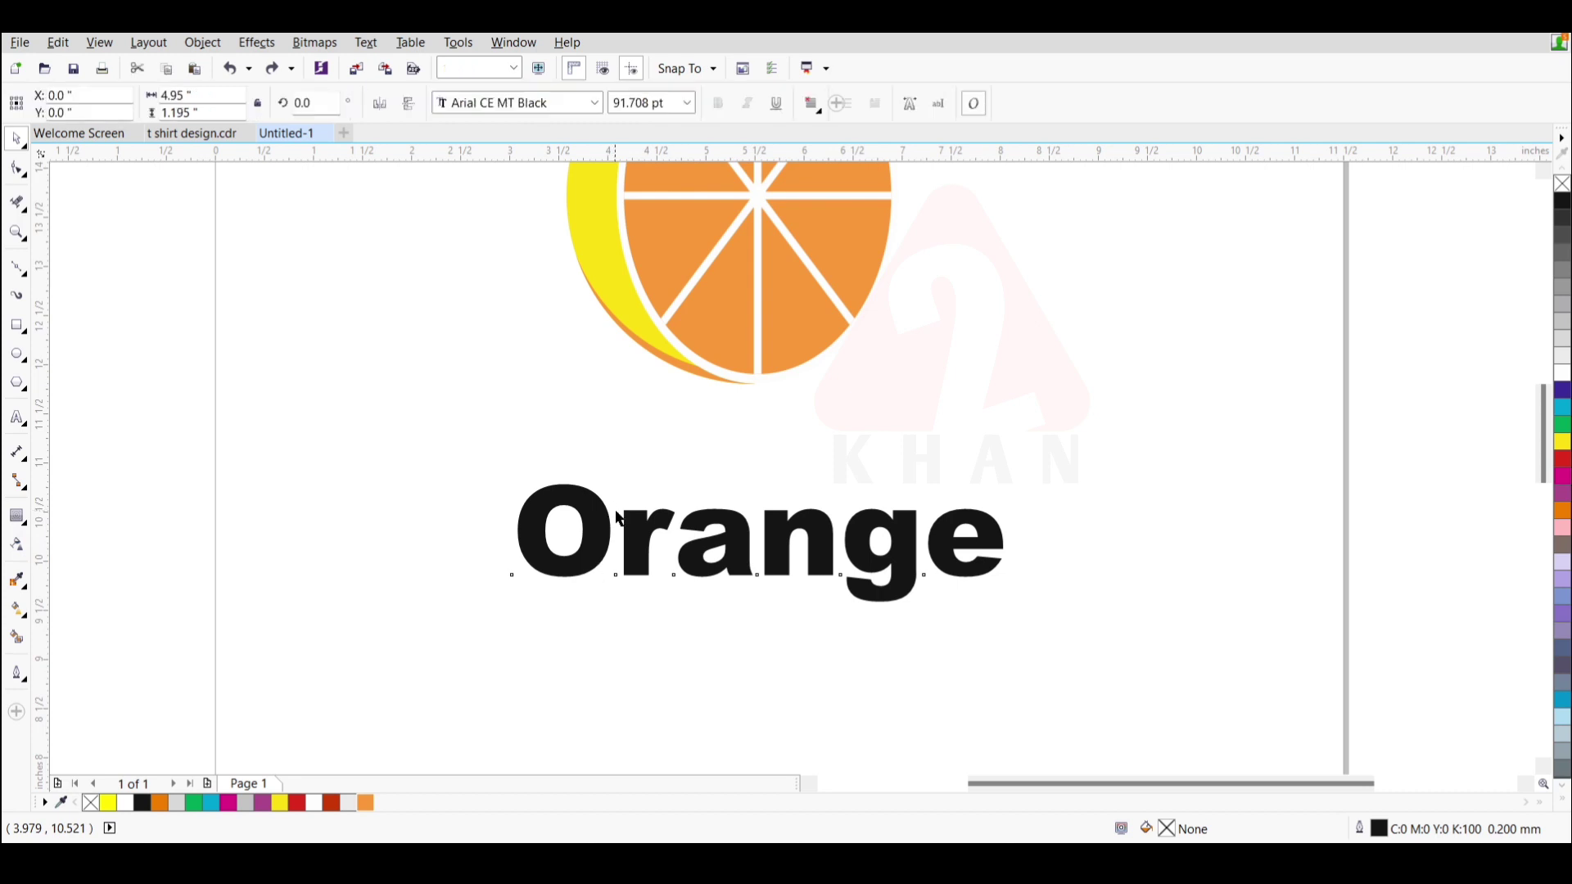
drag(604, 561, 566, 509)
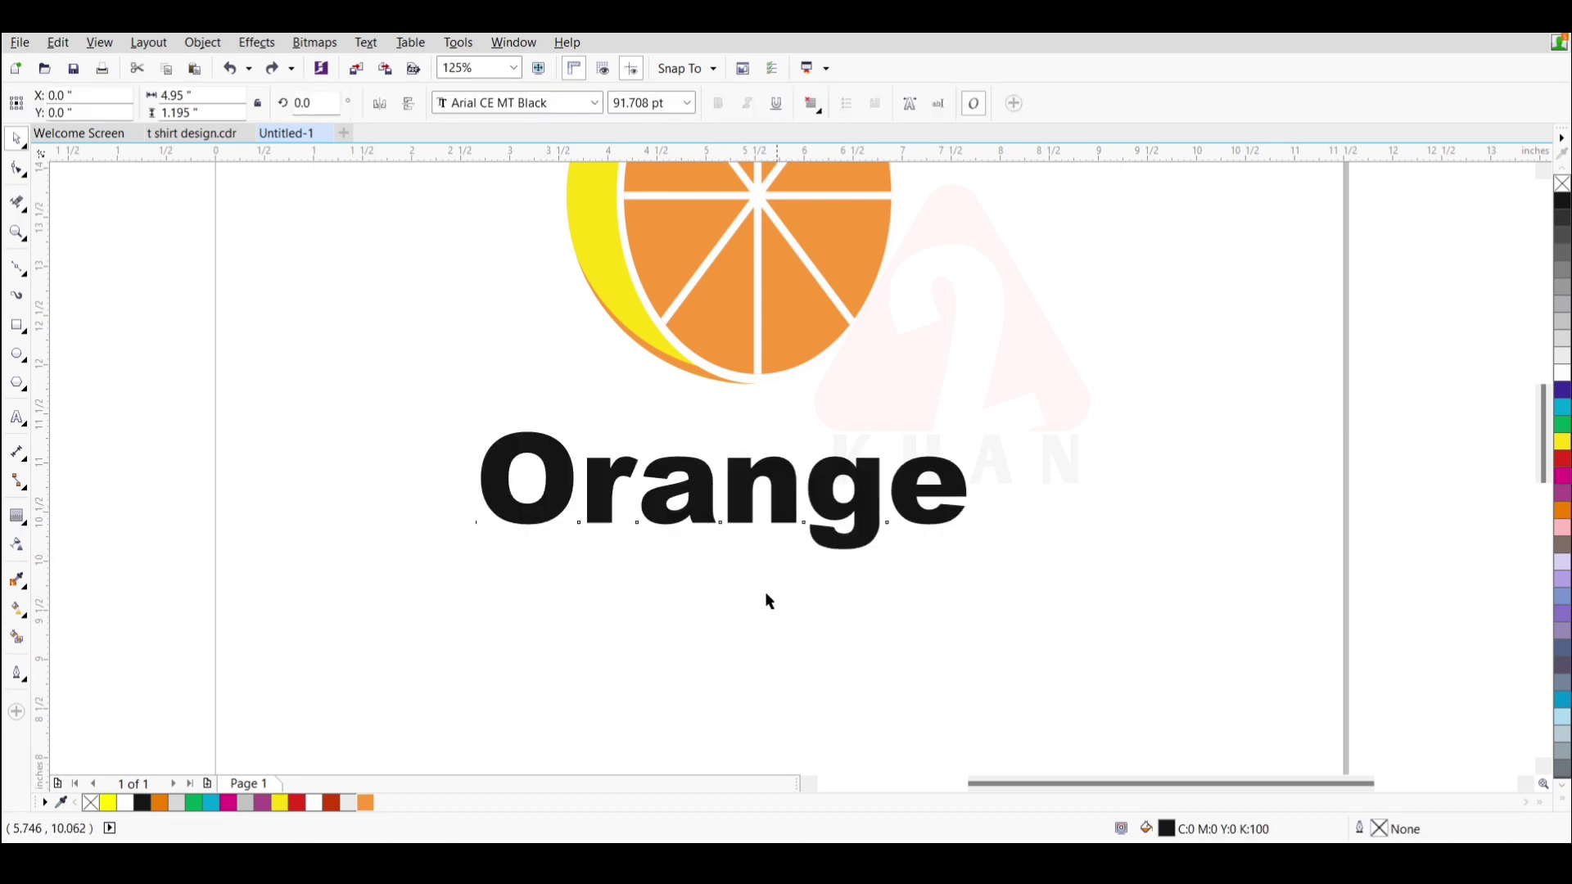
click(692, 491)
drag(692, 501, 726, 556)
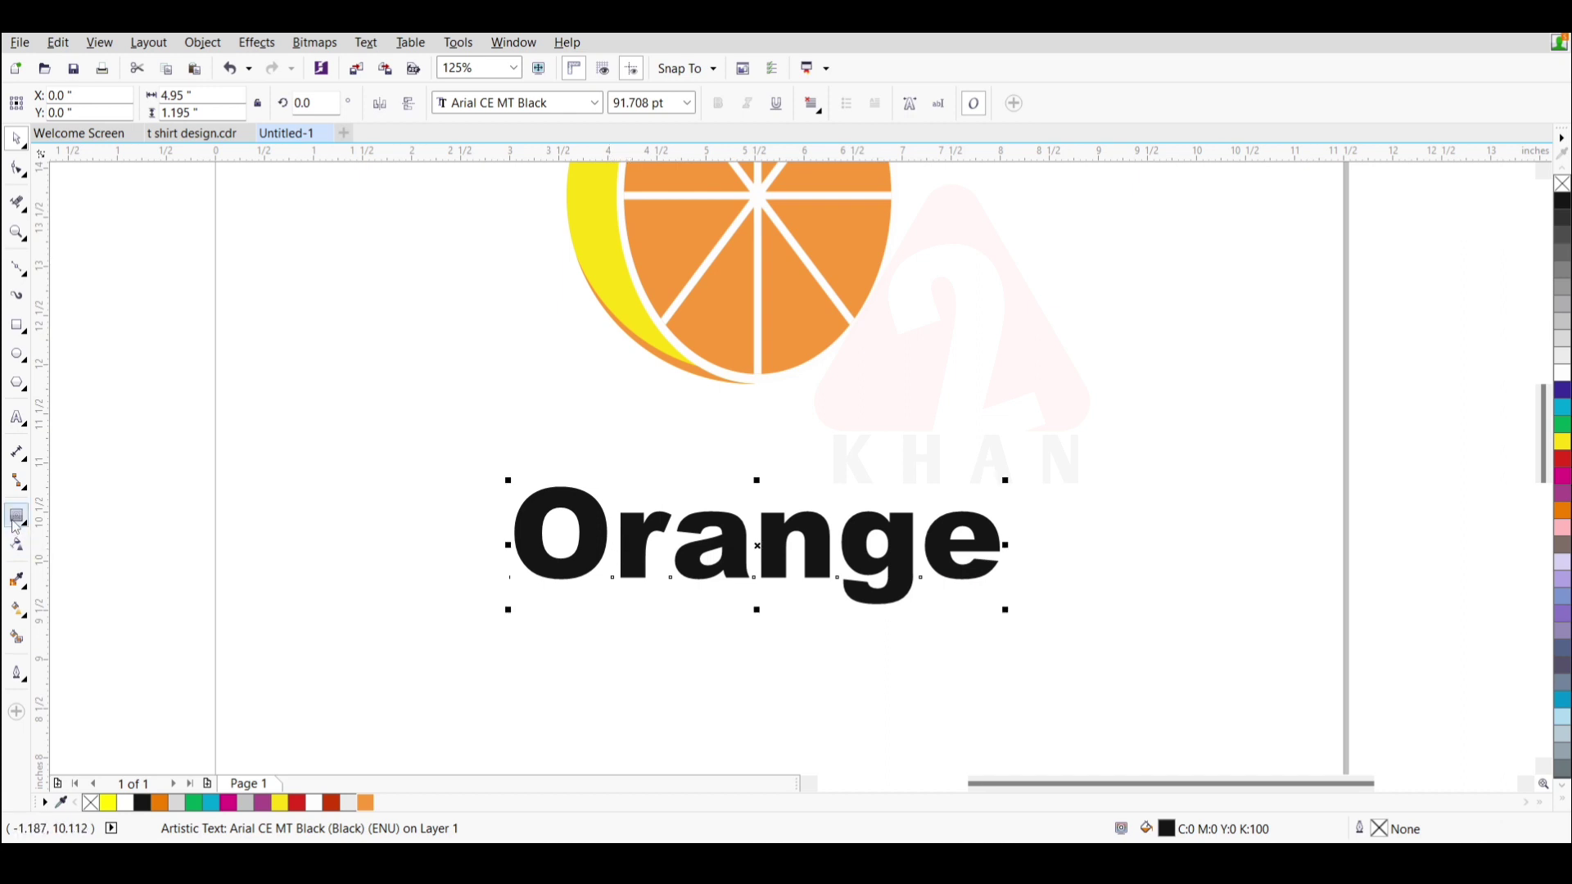
- Apply a one-step outward contour to the "Orange" text with an offset of 0.15 inches
click(16, 516)
click(679, 106)
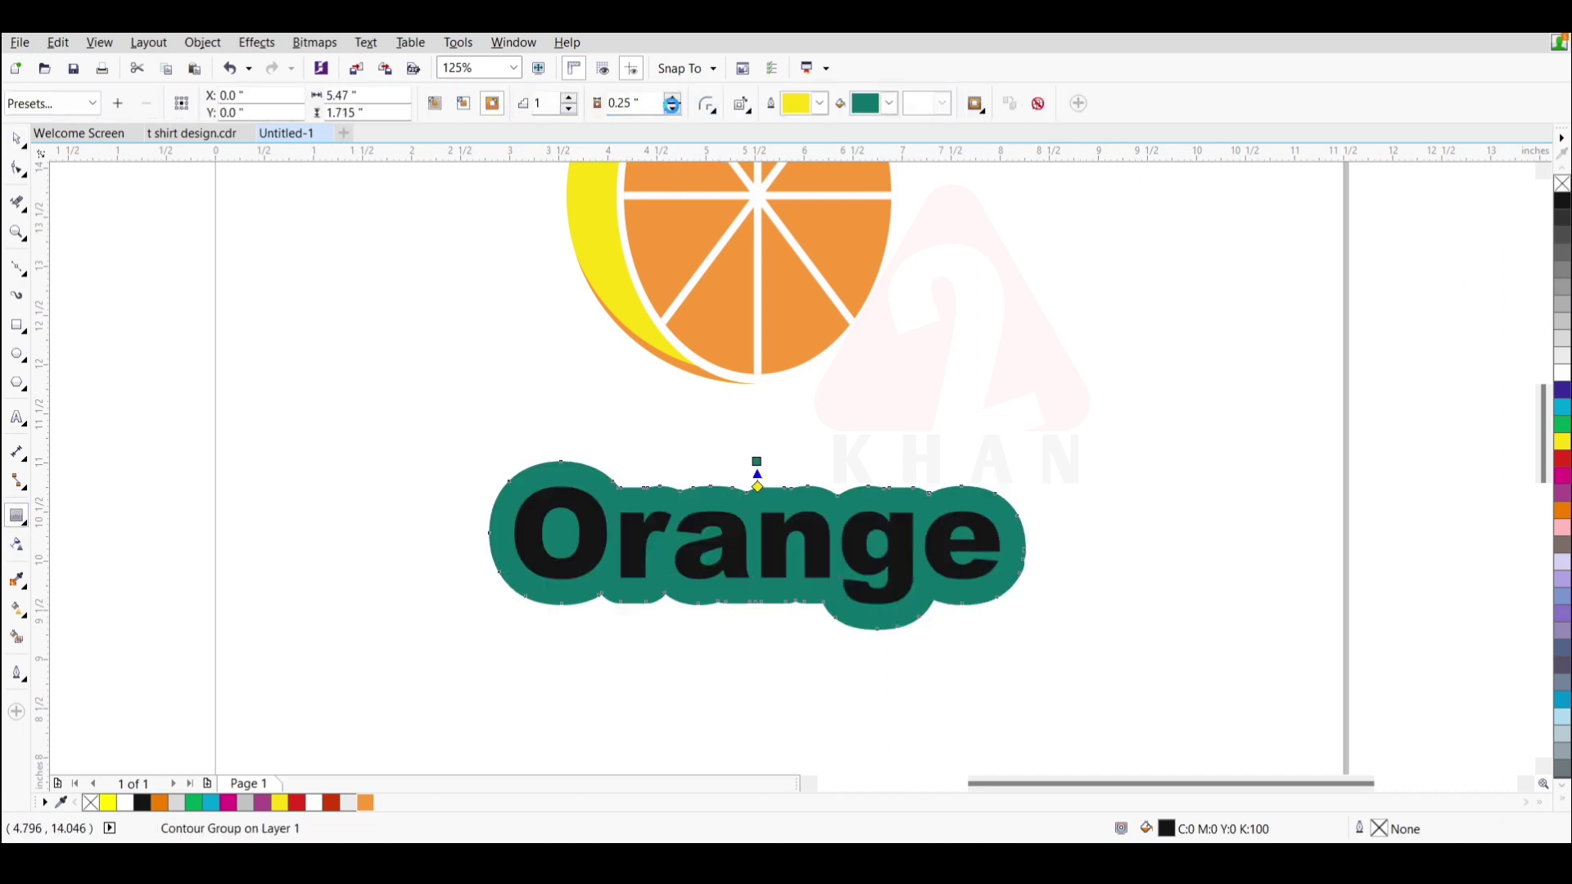
click(672, 109)
click(672, 108)
click(672, 108)
click(674, 110)
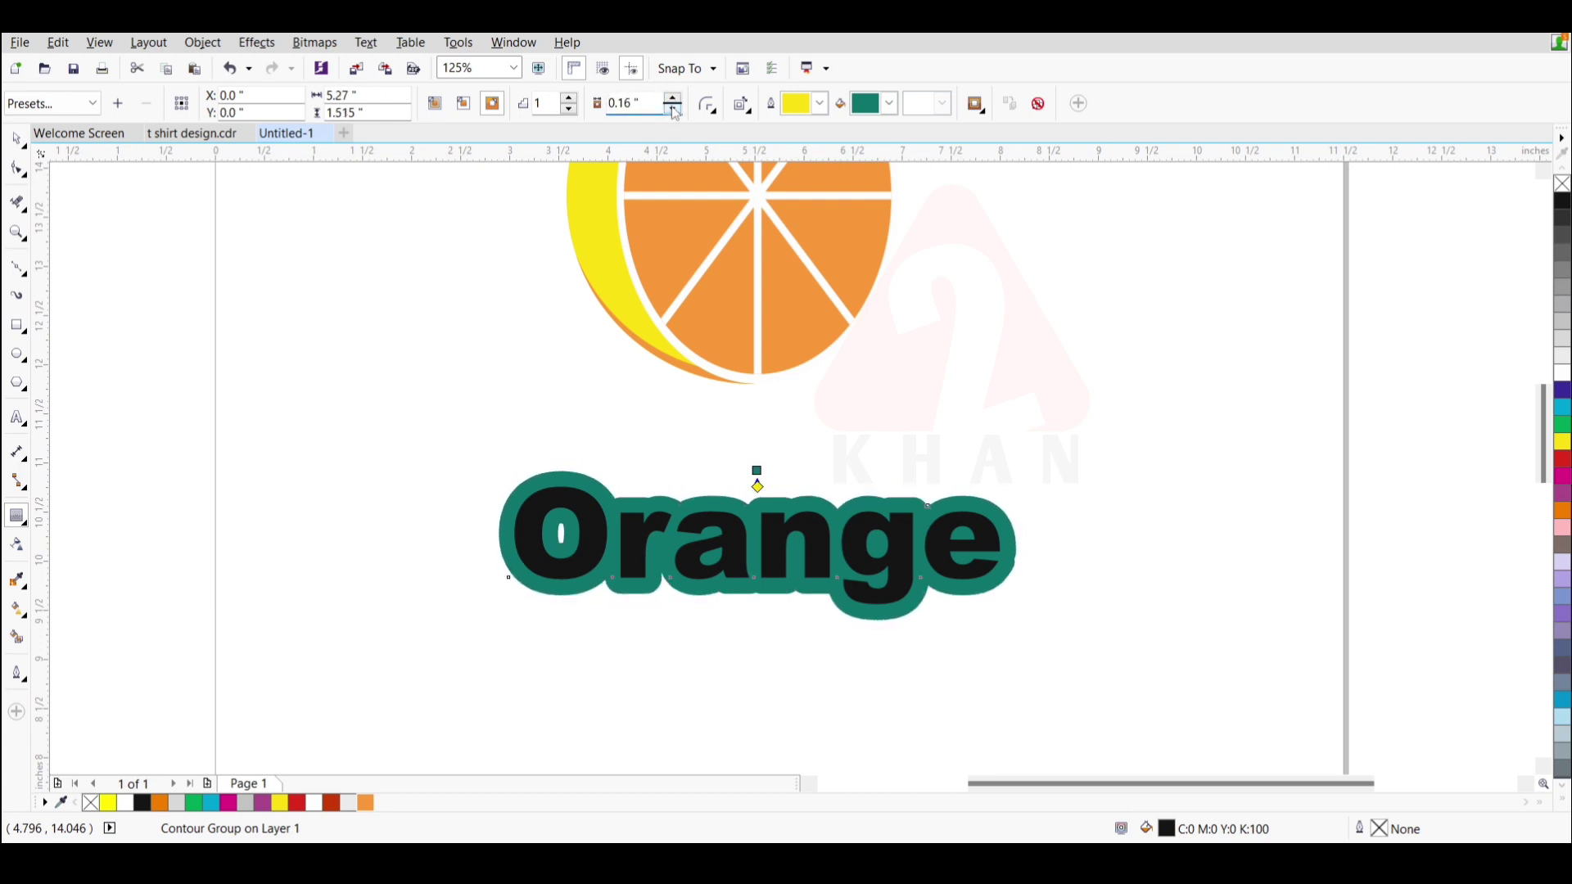
click(672, 109)
click(672, 109)
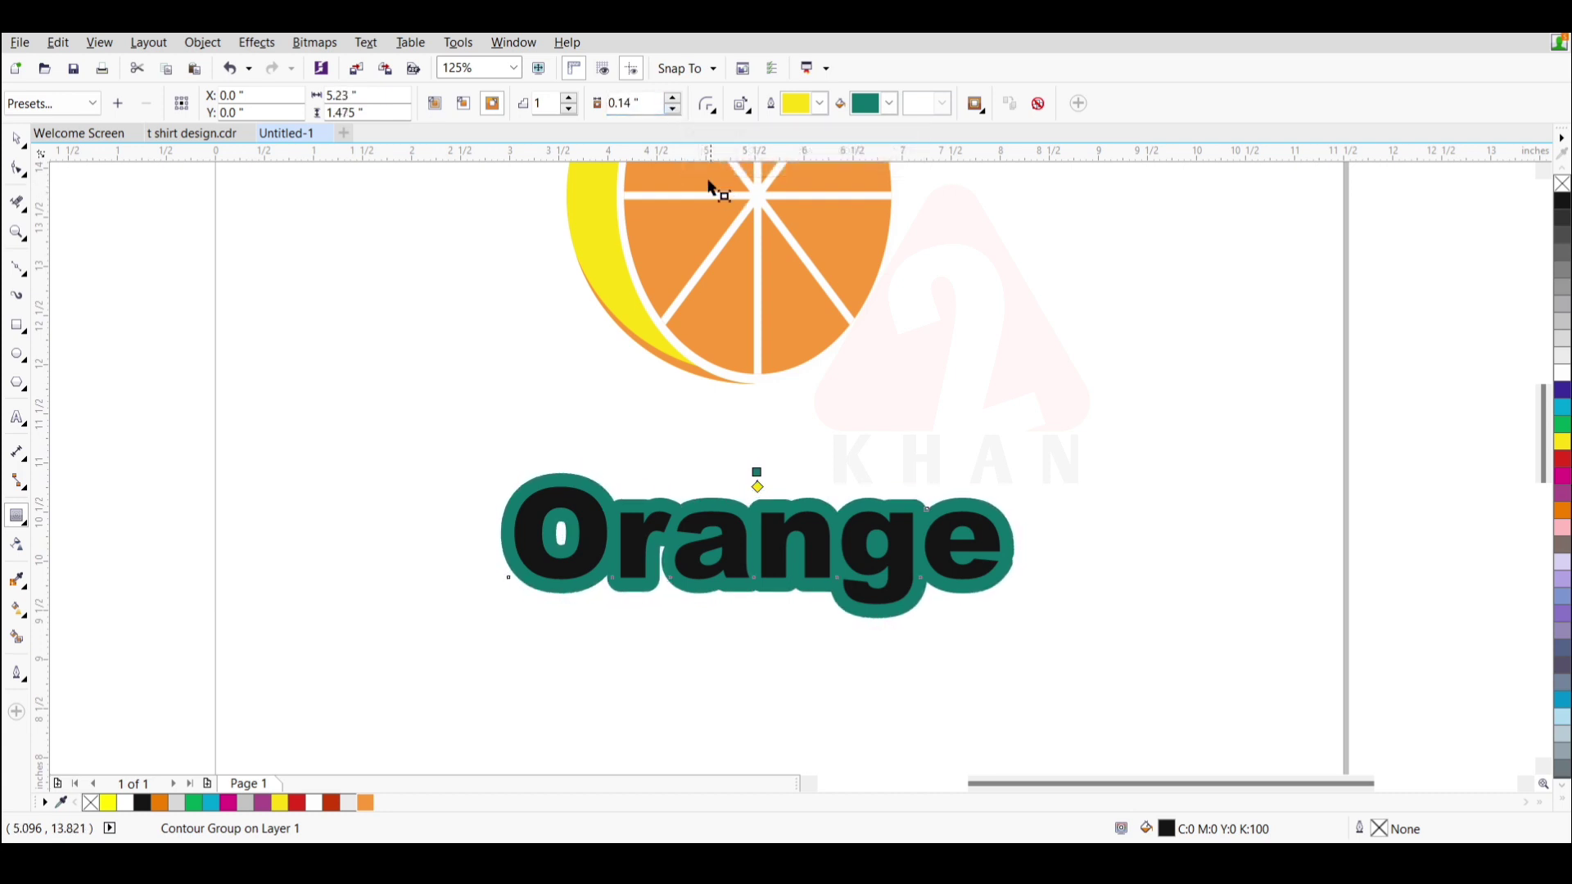
click(672, 98)
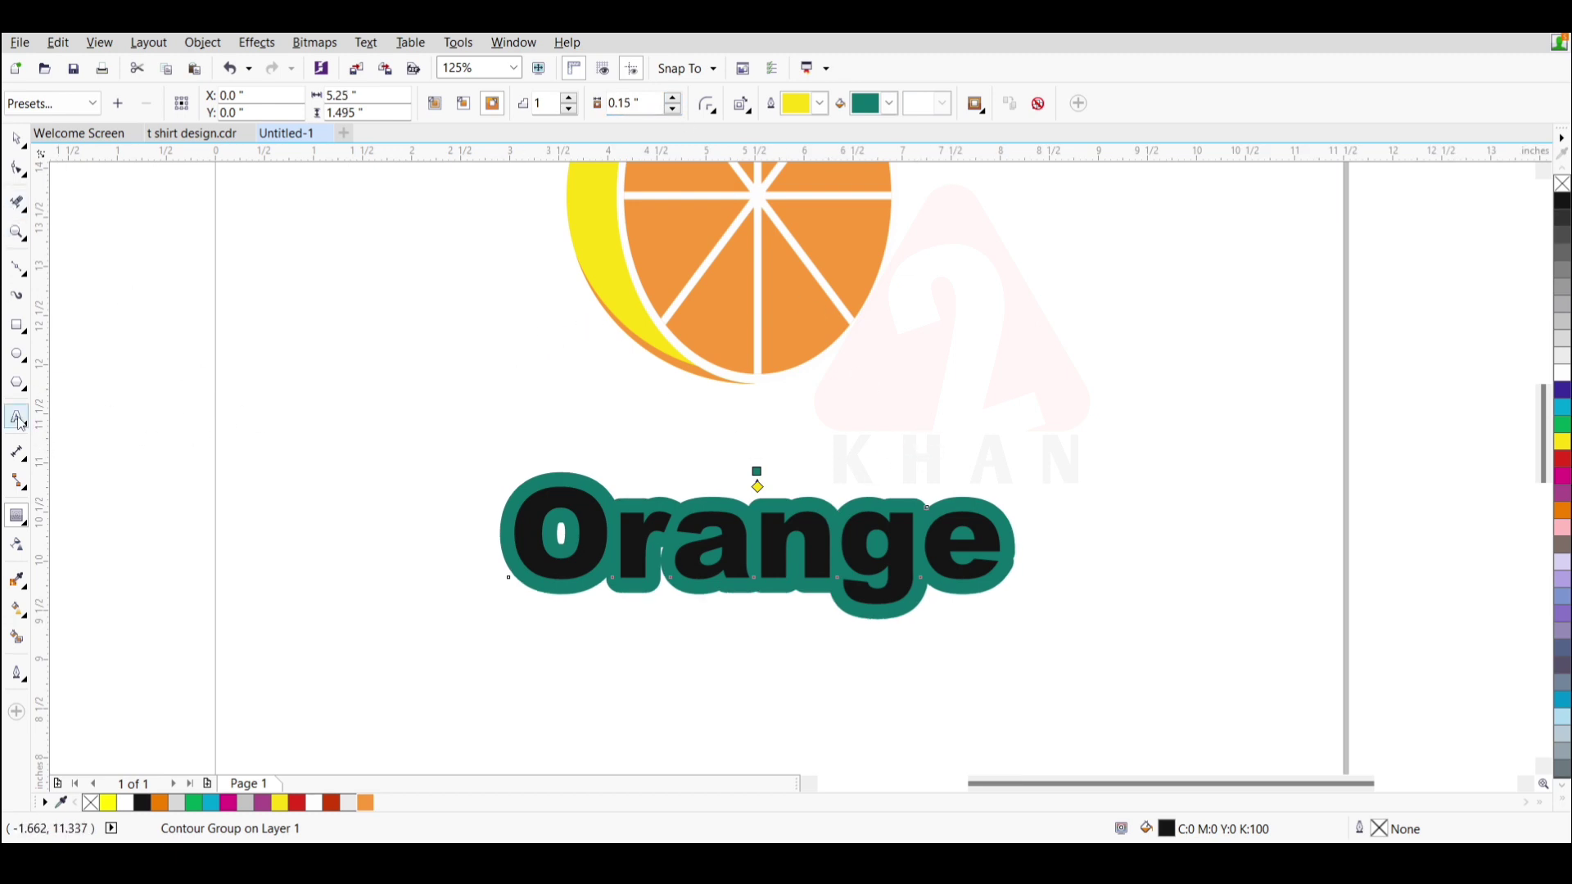
- Try widening the text's contour to an offset of about 1.39 inches, and remove the contour
click(18, 169)
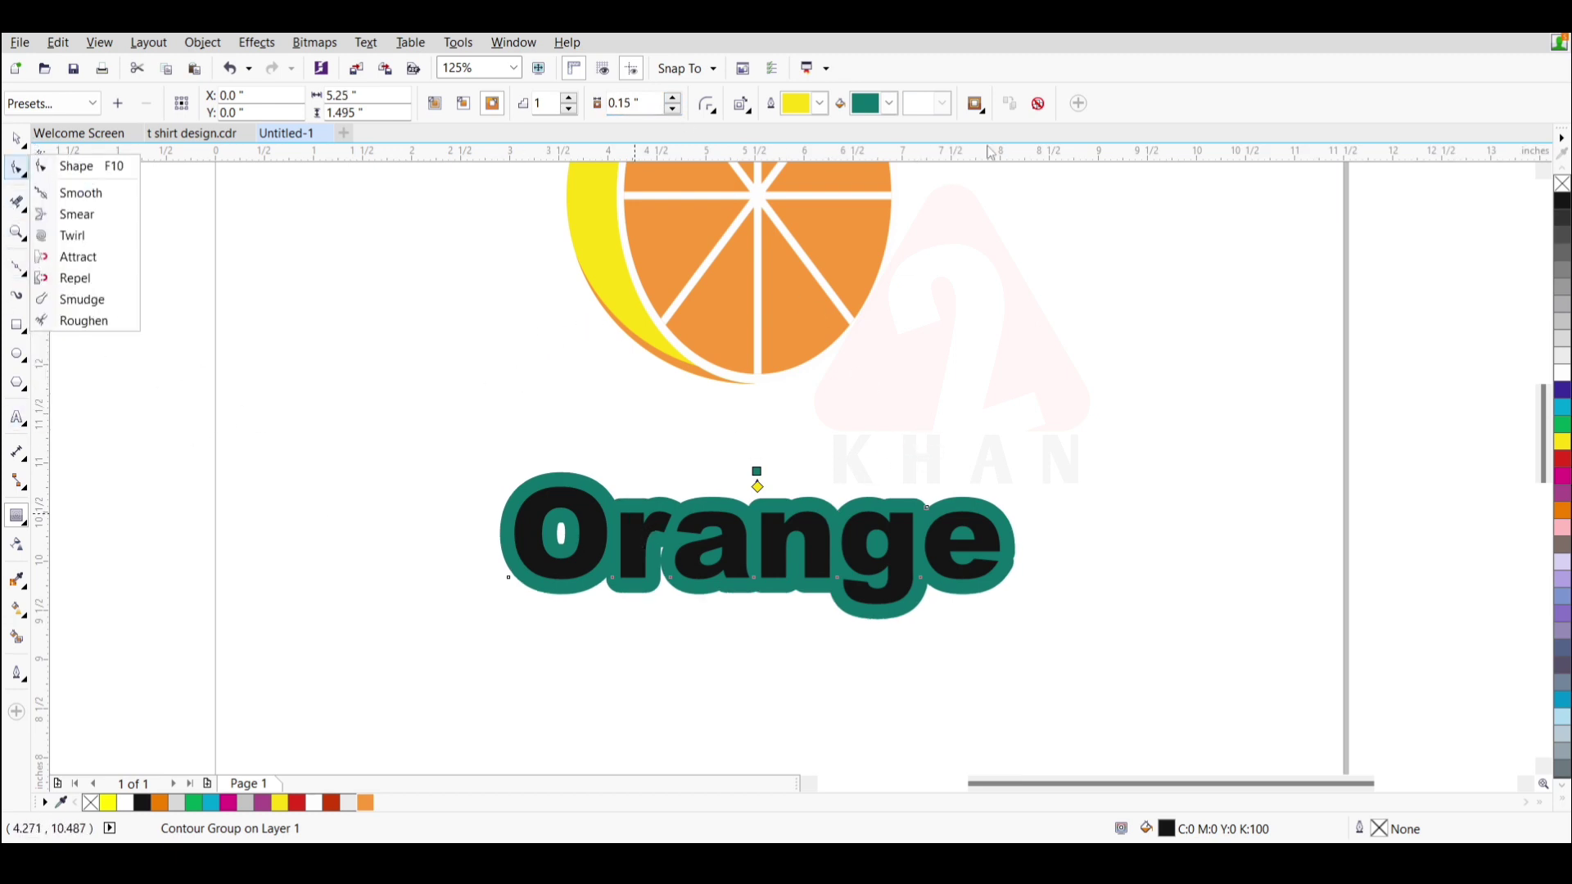
drag(757, 486, 754, 352)
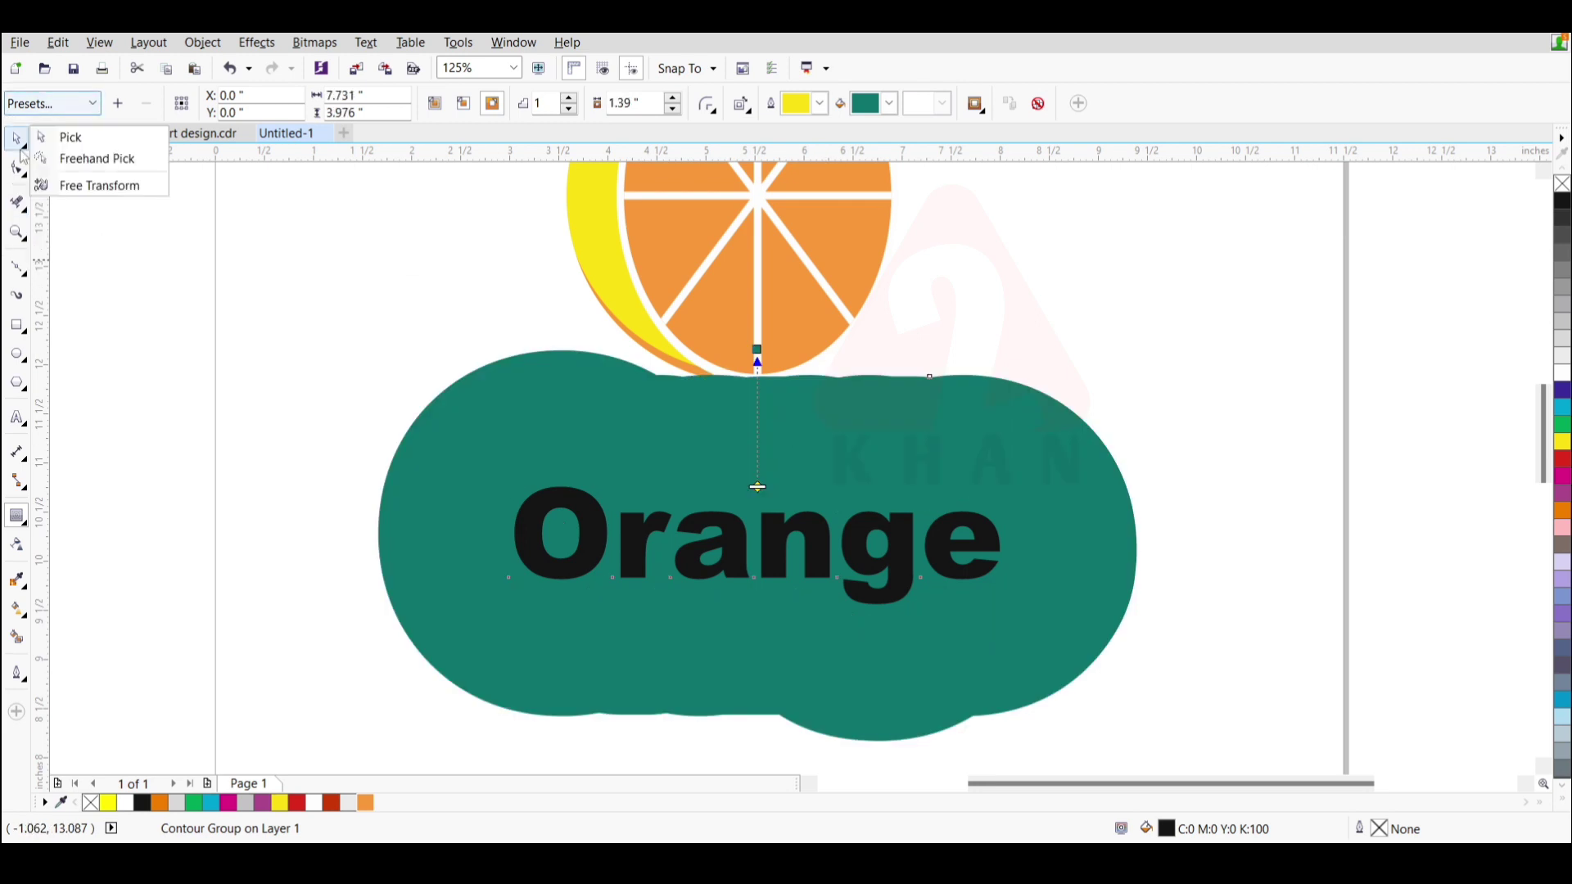
click(757, 557)
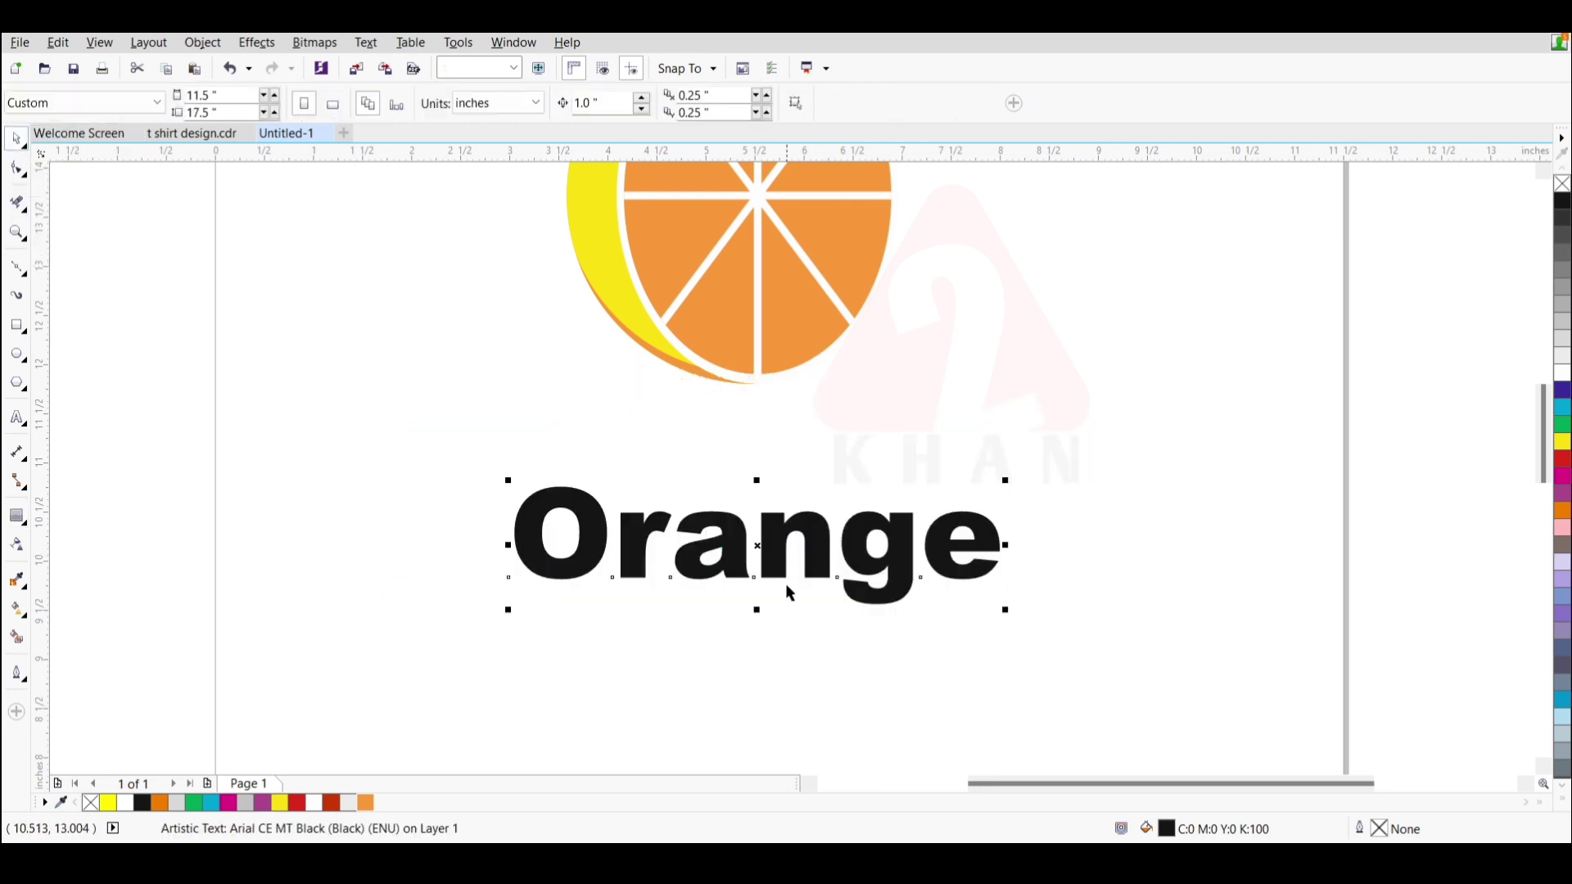
- Try the "Orange" text in the Athletic Outfit font with a one-step outward contour offset by 0.11 inches
click(519, 104)
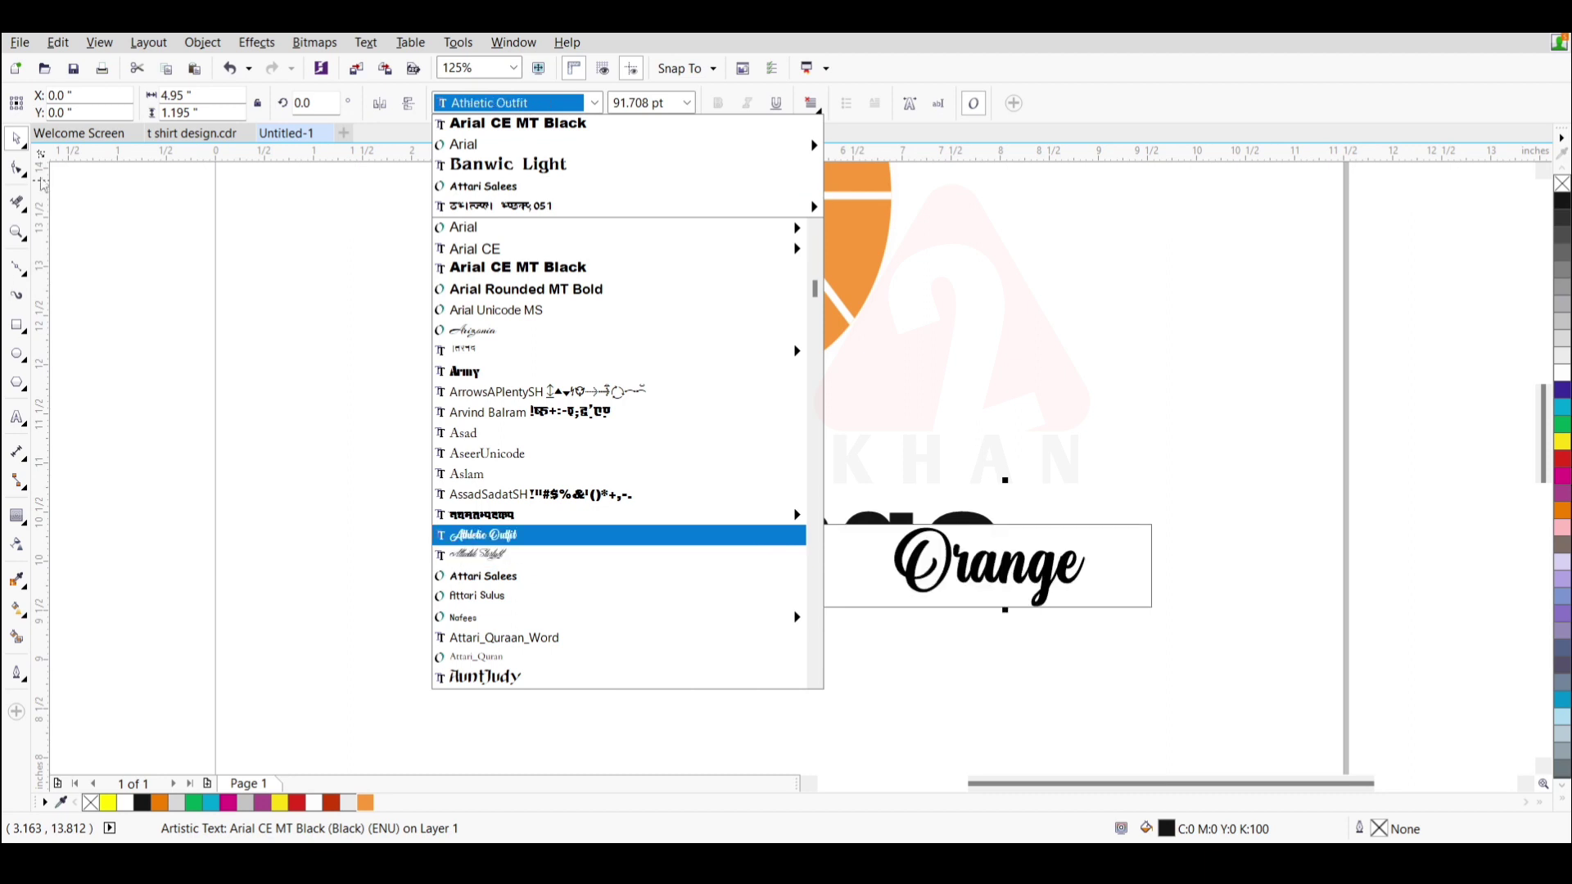
click(665, 536)
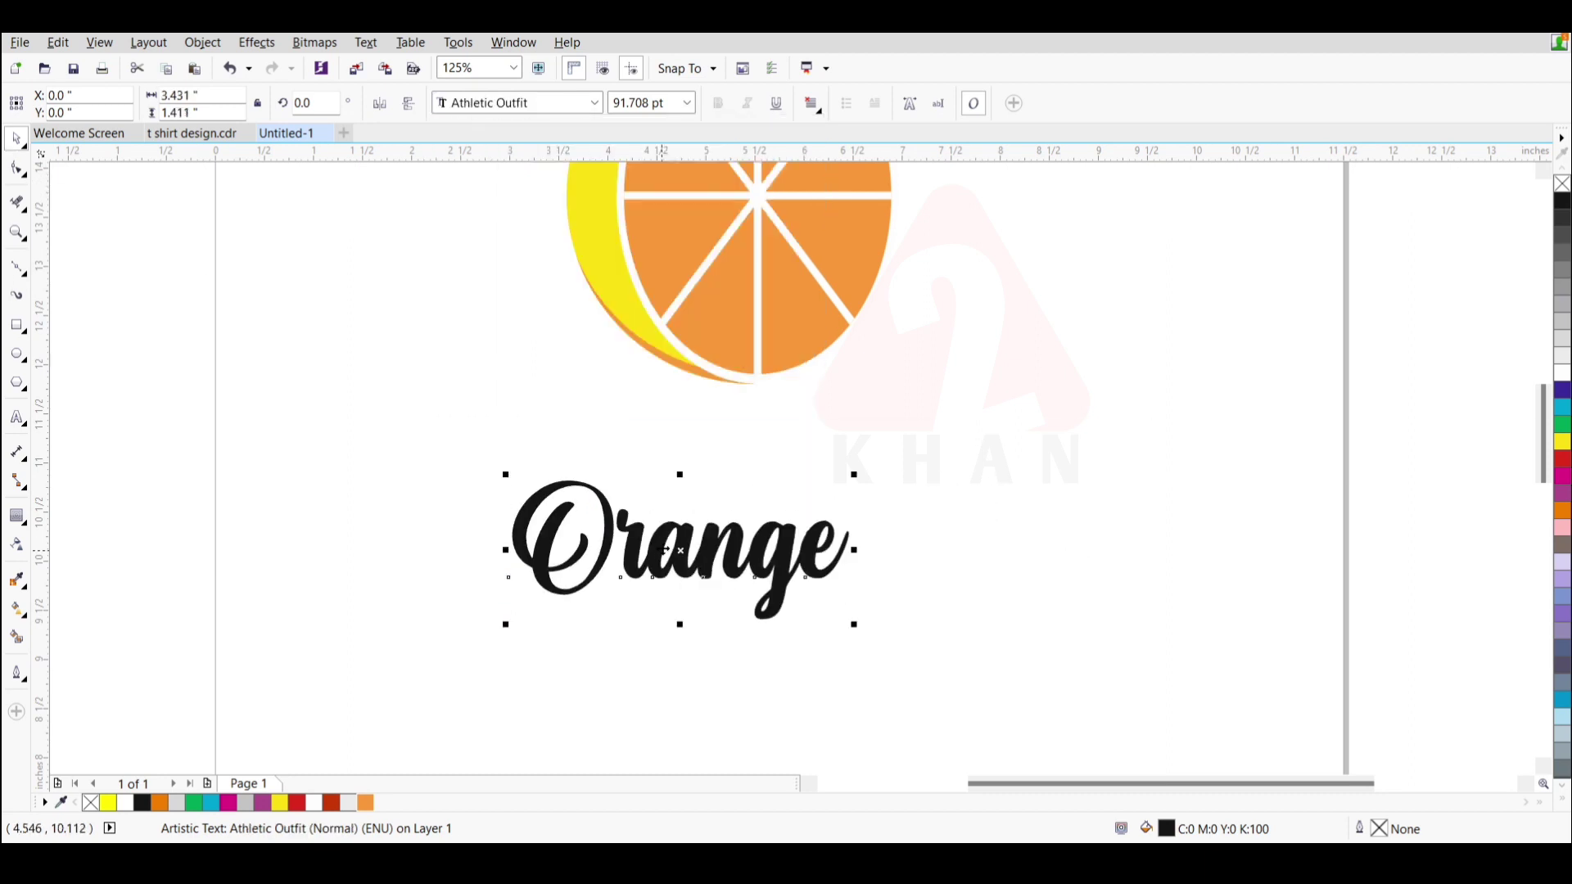
click(16, 516)
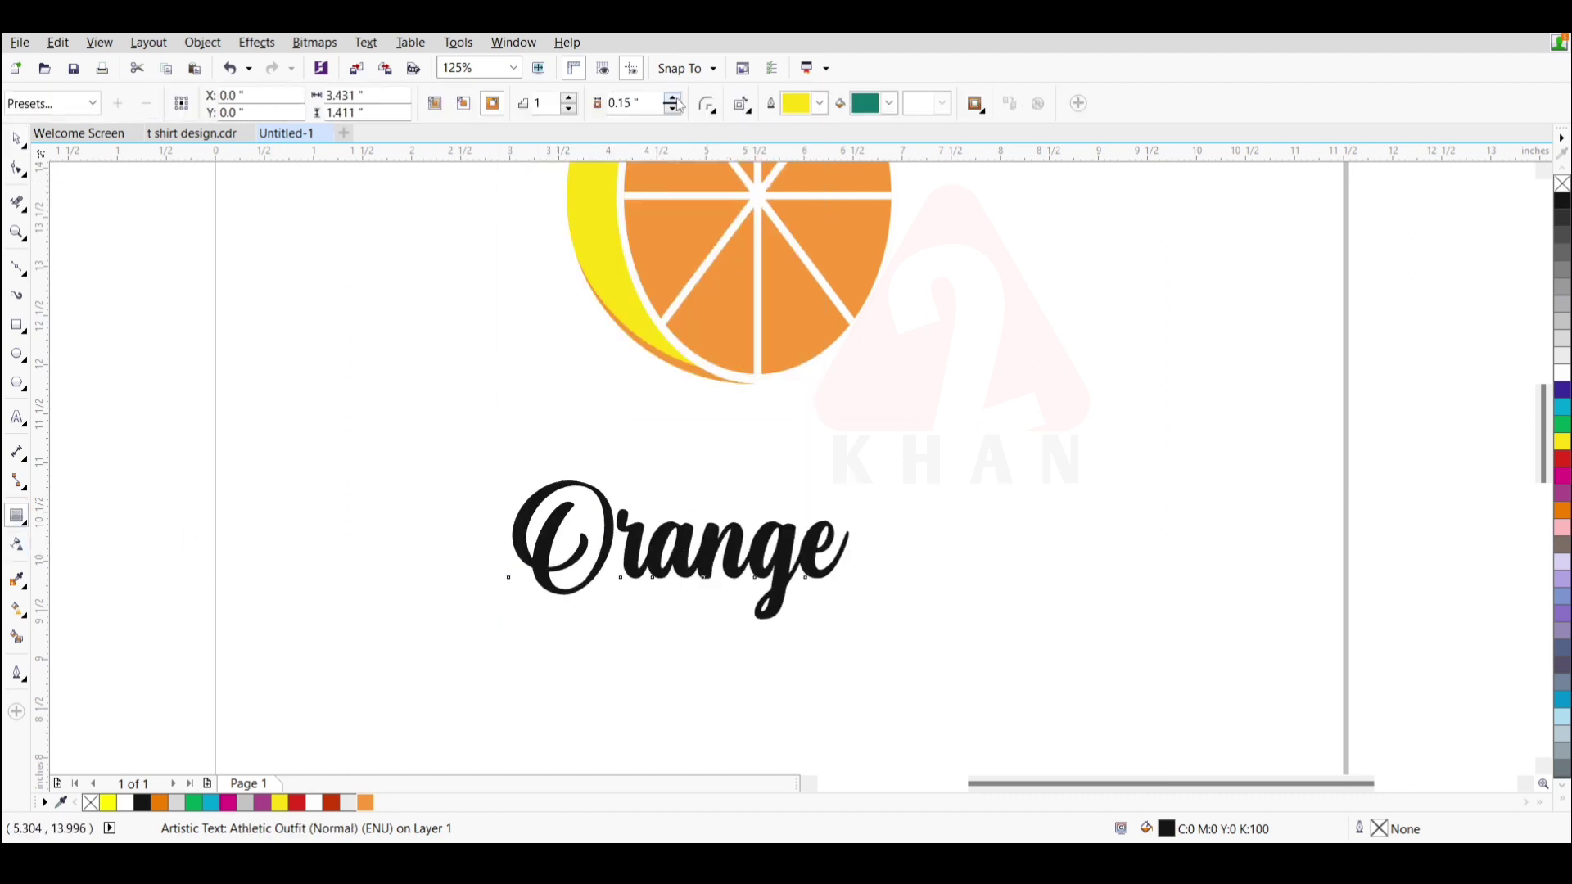
click(676, 99)
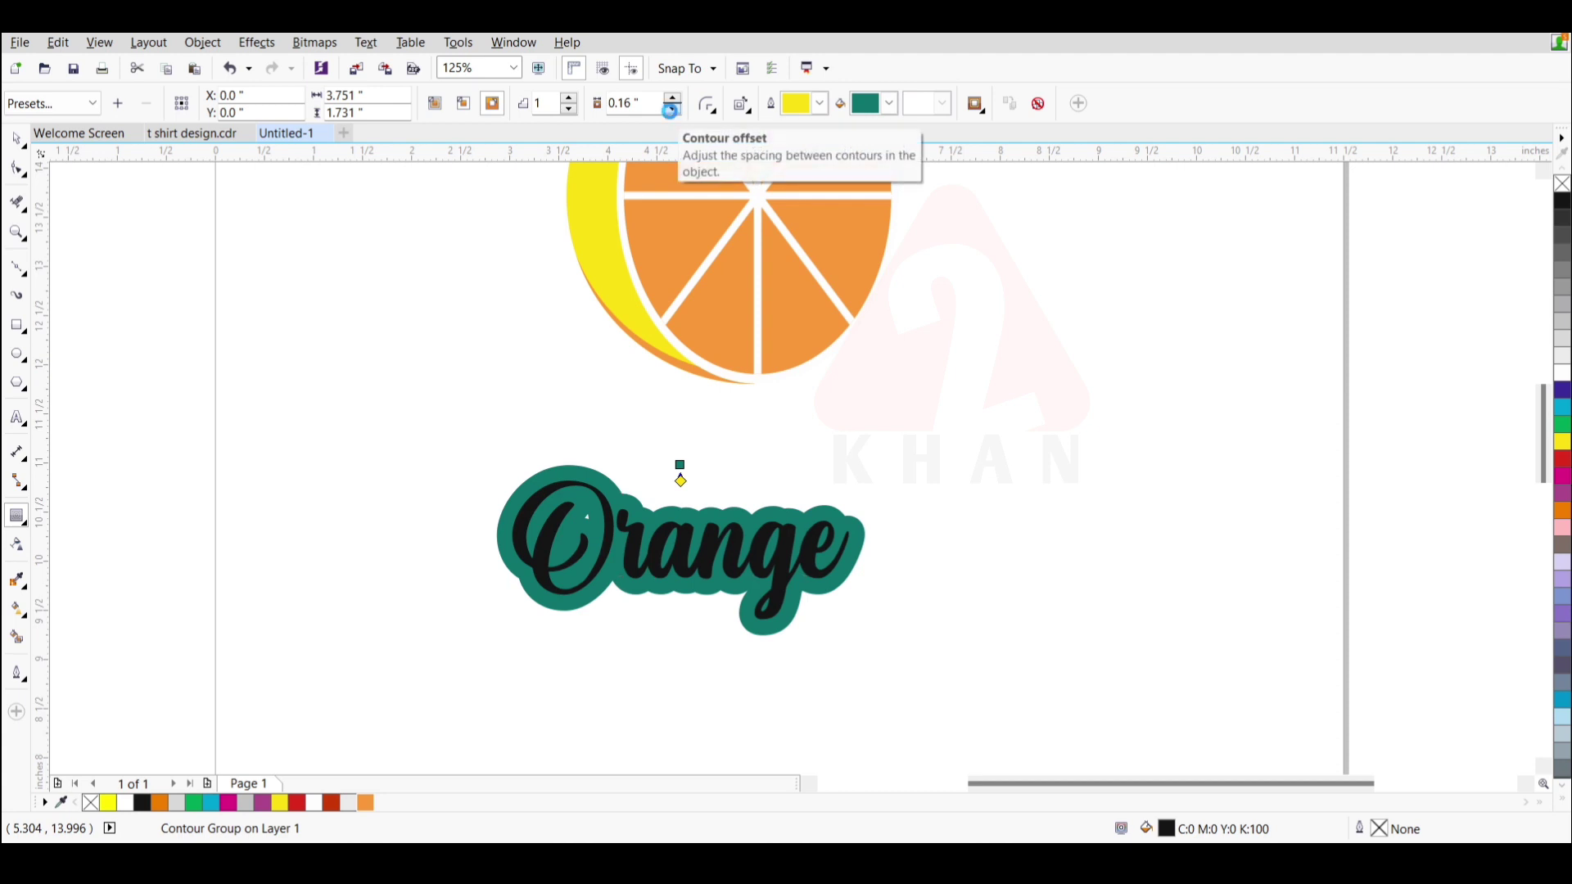
click(672, 108)
click(672, 109)
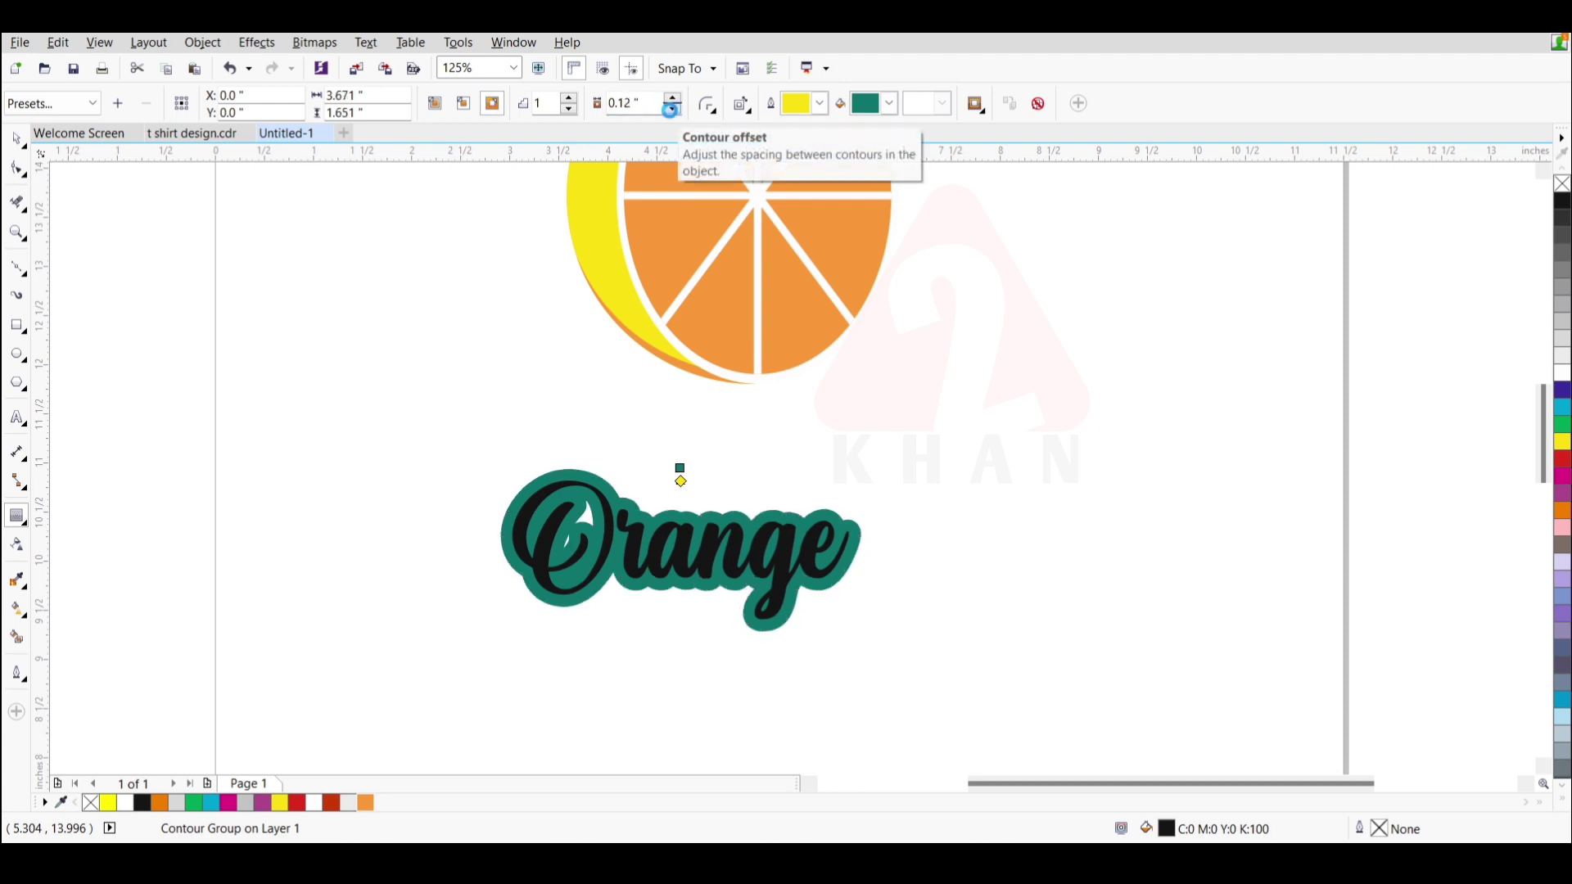
click(672, 110)
click(672, 109)
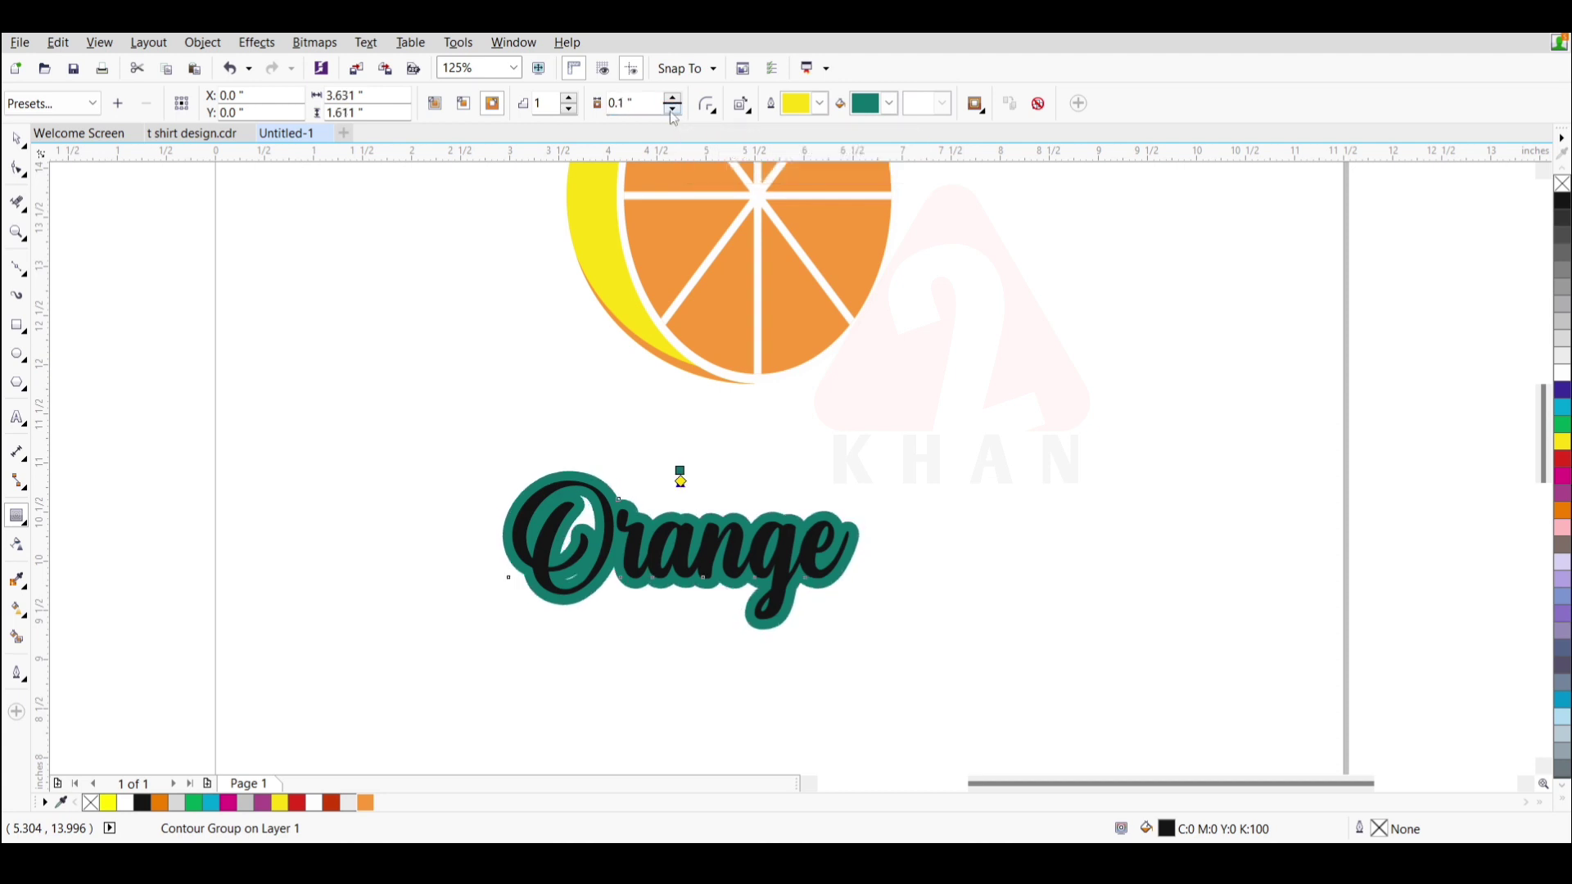
click(672, 97)
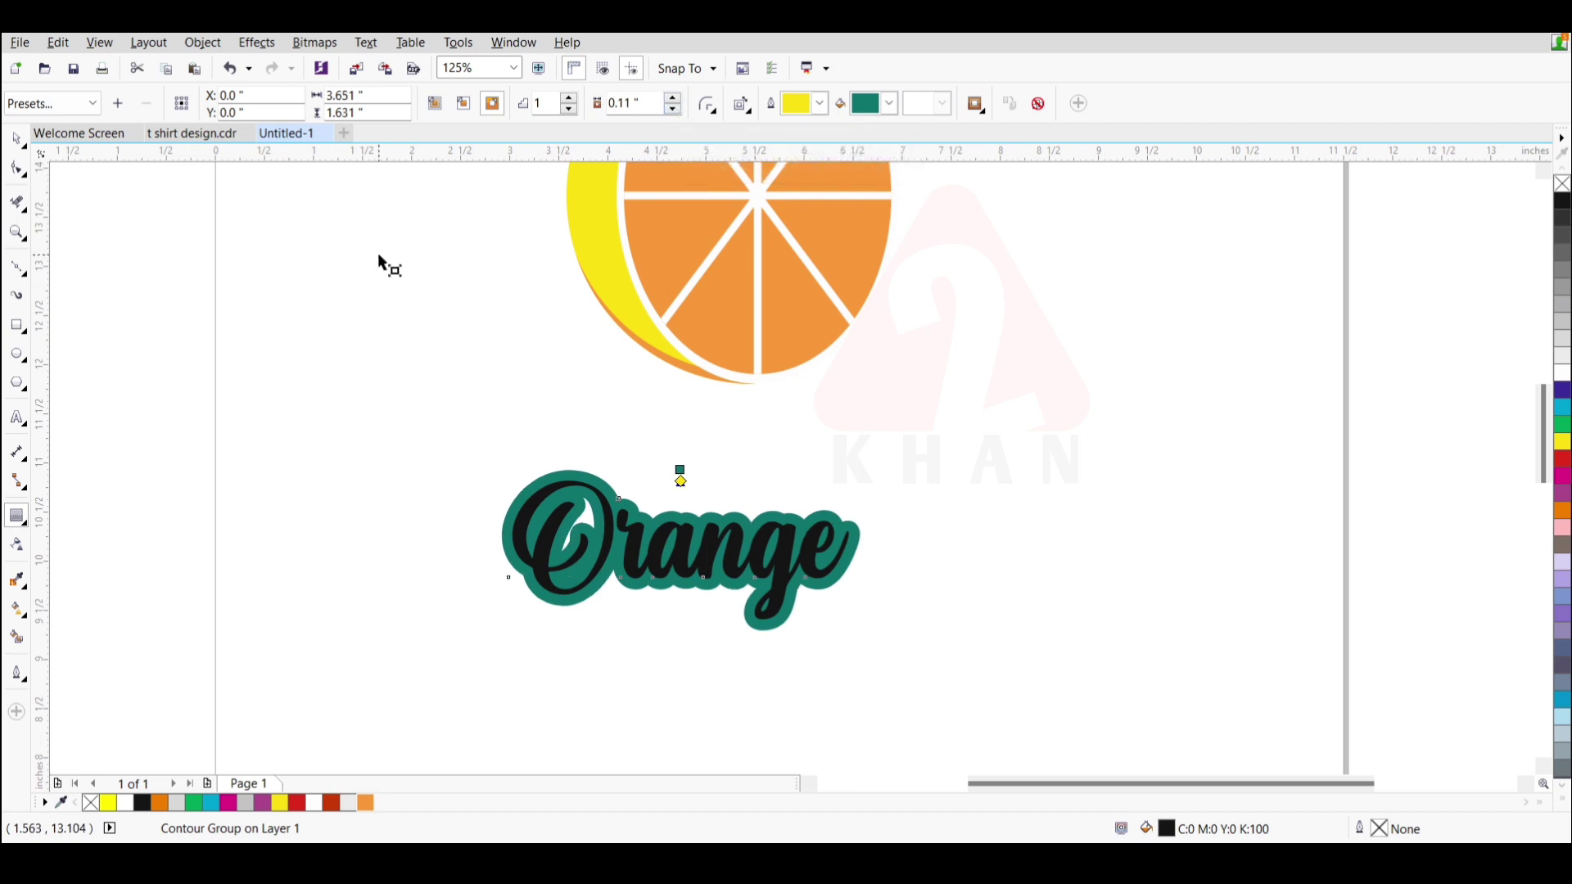
- Shift the script-style title up towards the fruit and remove its contour
click(16, 138)
drag(661, 491, 703, 434)
click(1038, 103)
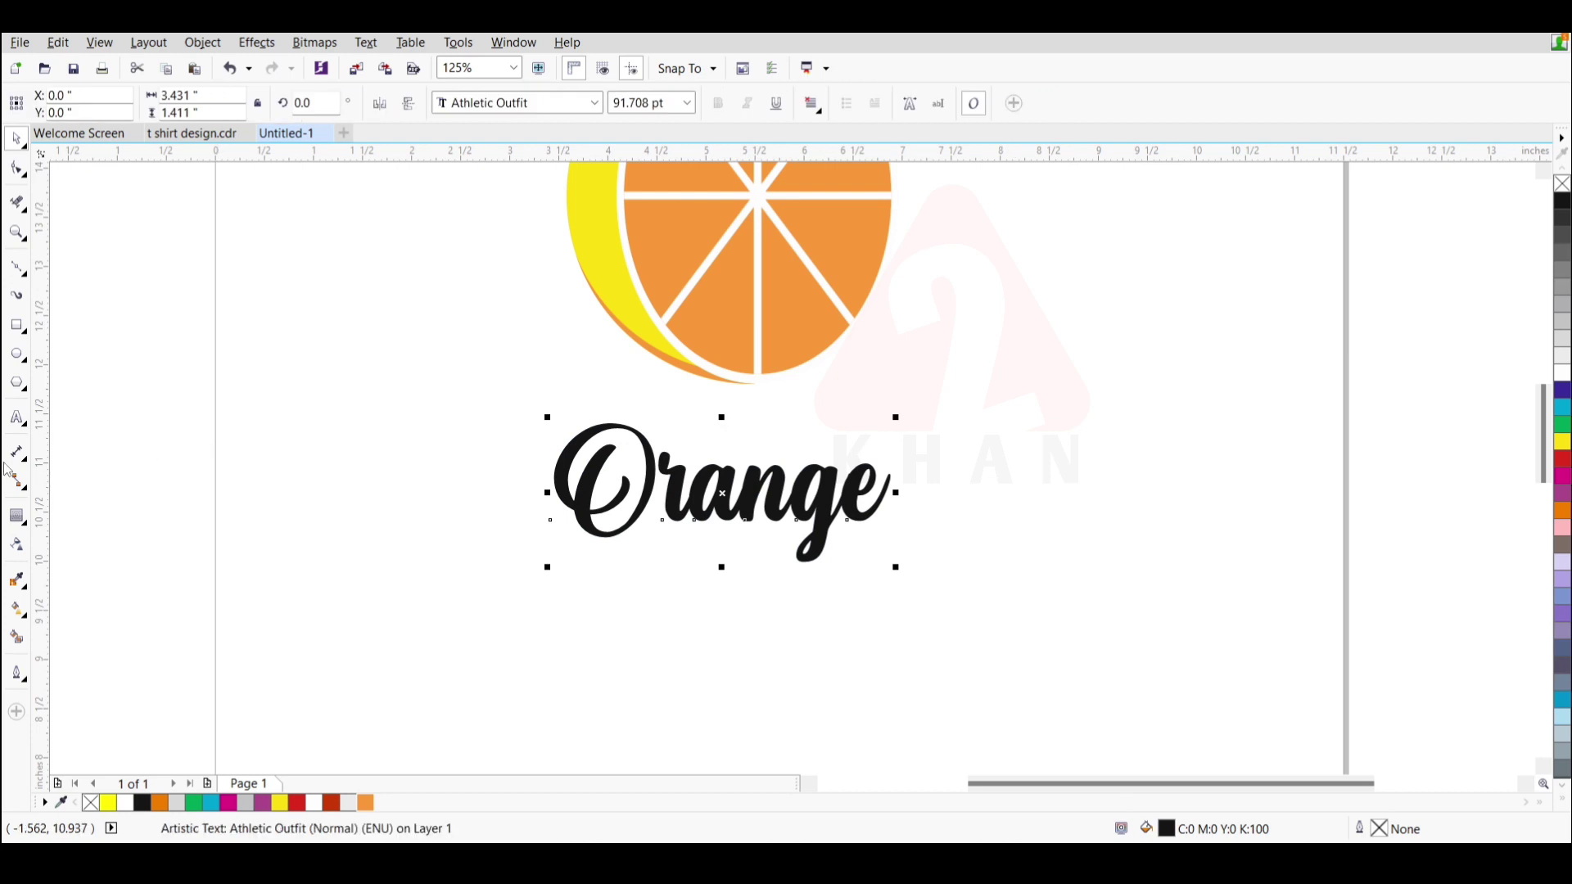
- Set the whole "Orange" text back to the Arial CE MT Black font
key(F8)
key(ctrl+a)
click(503, 103)
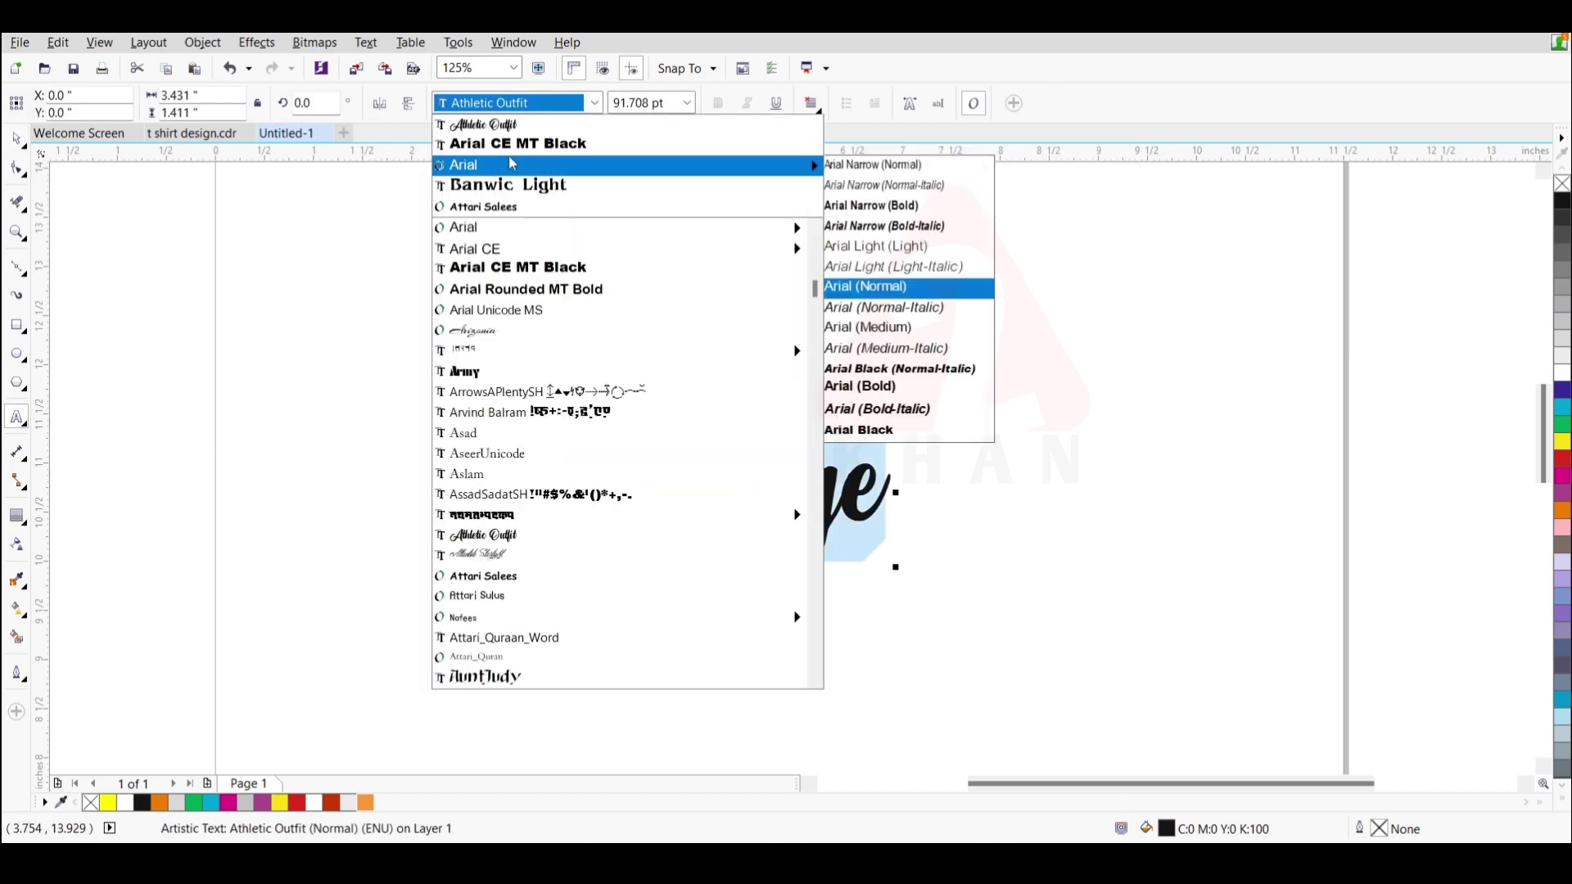
click(509, 141)
click(15, 140)
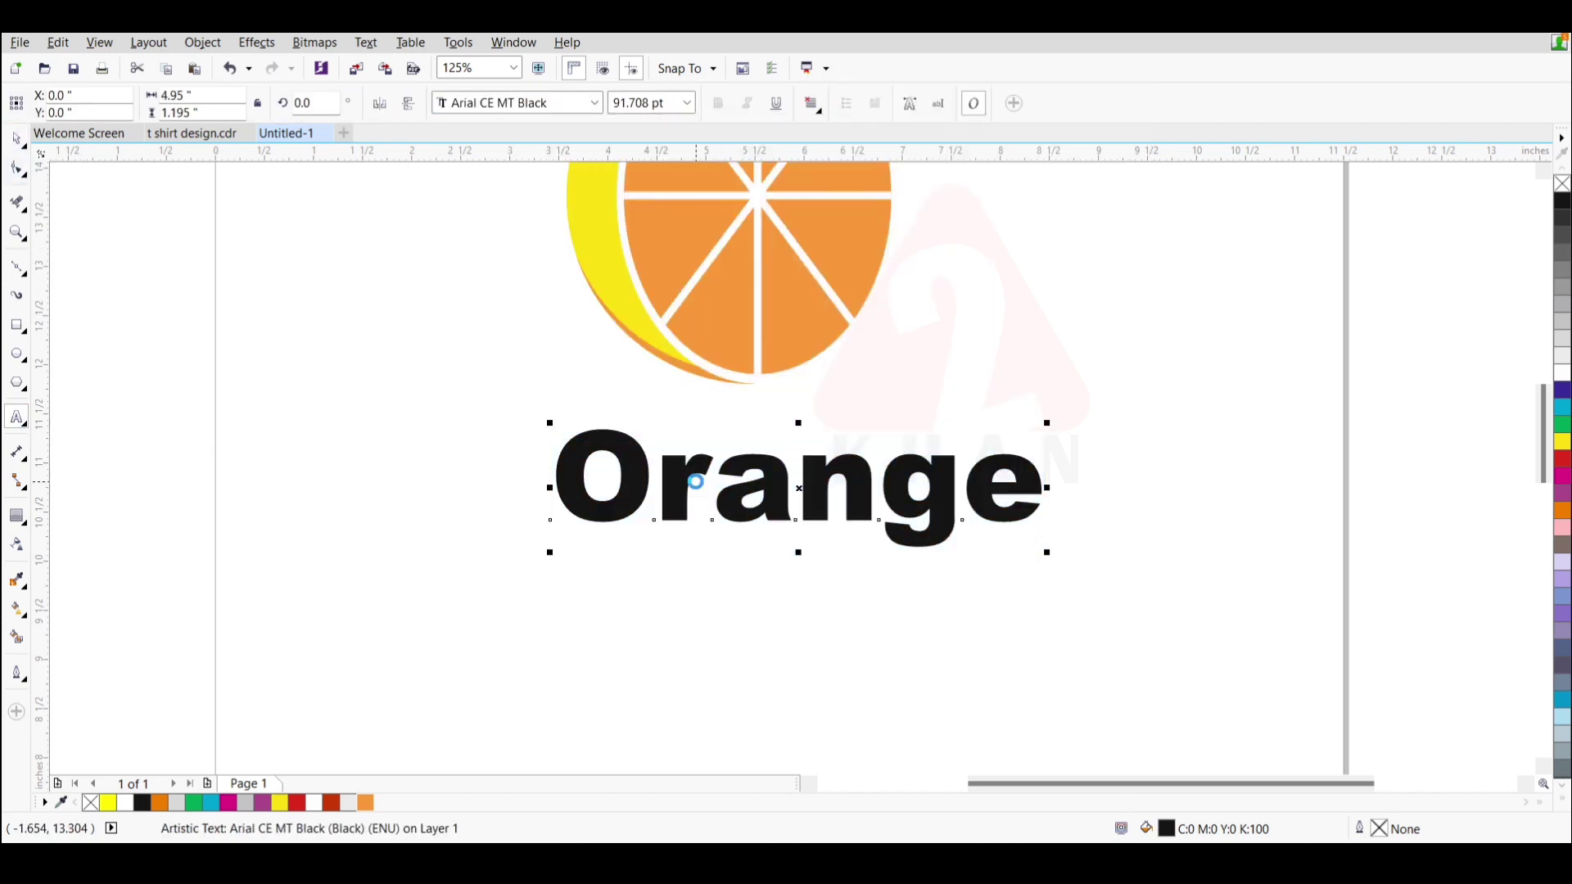
- Apply a one-step outward contour to the "Orange" text with an offset of 0.12 inches
click(16, 515)
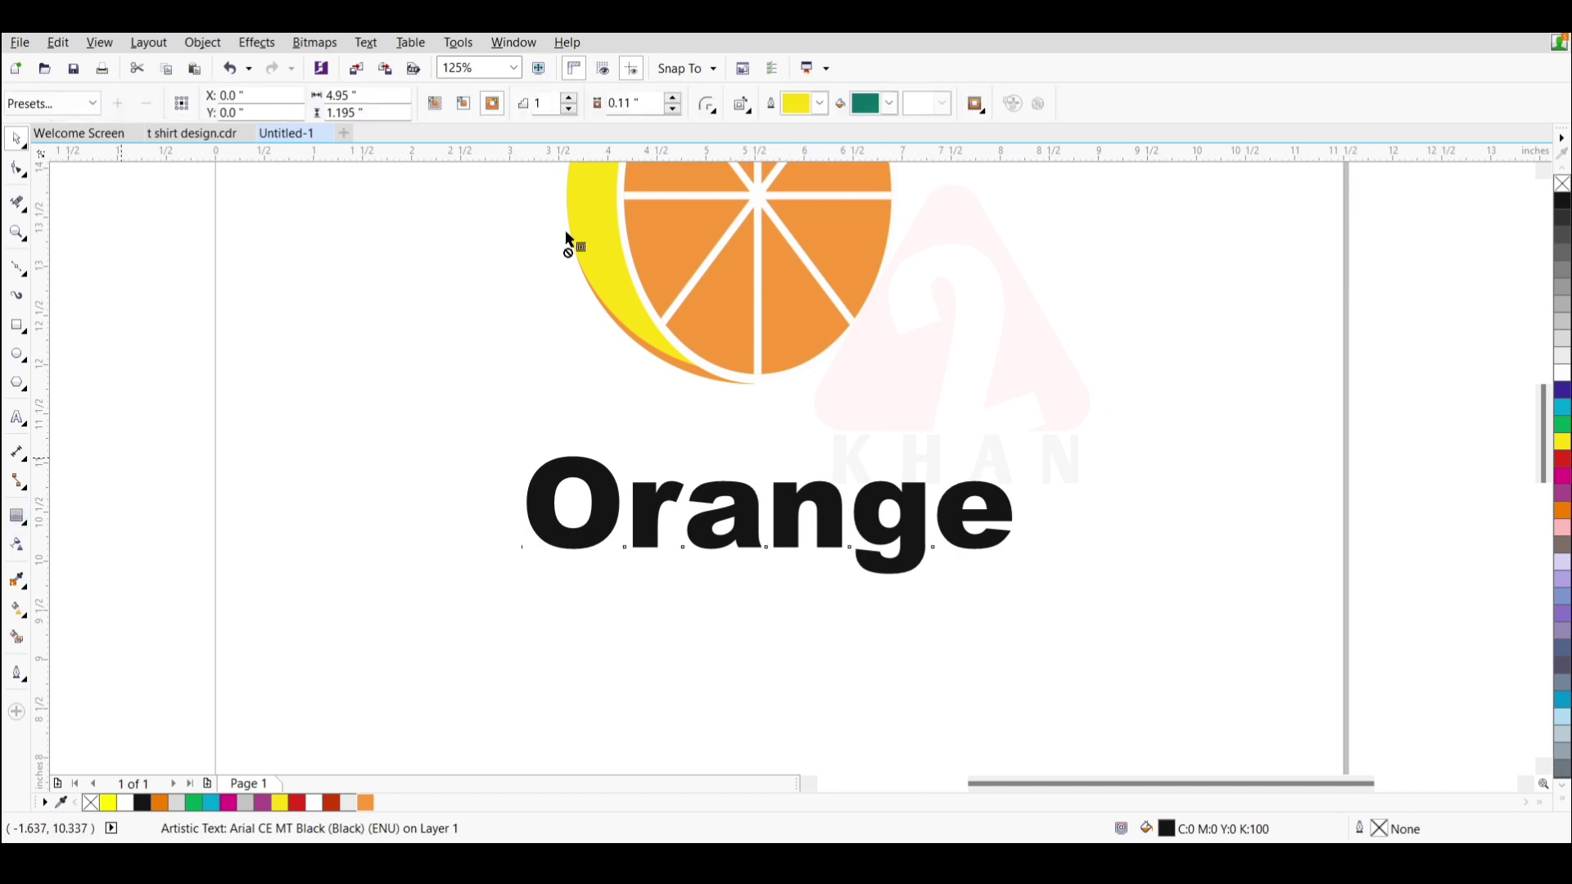
click(673, 98)
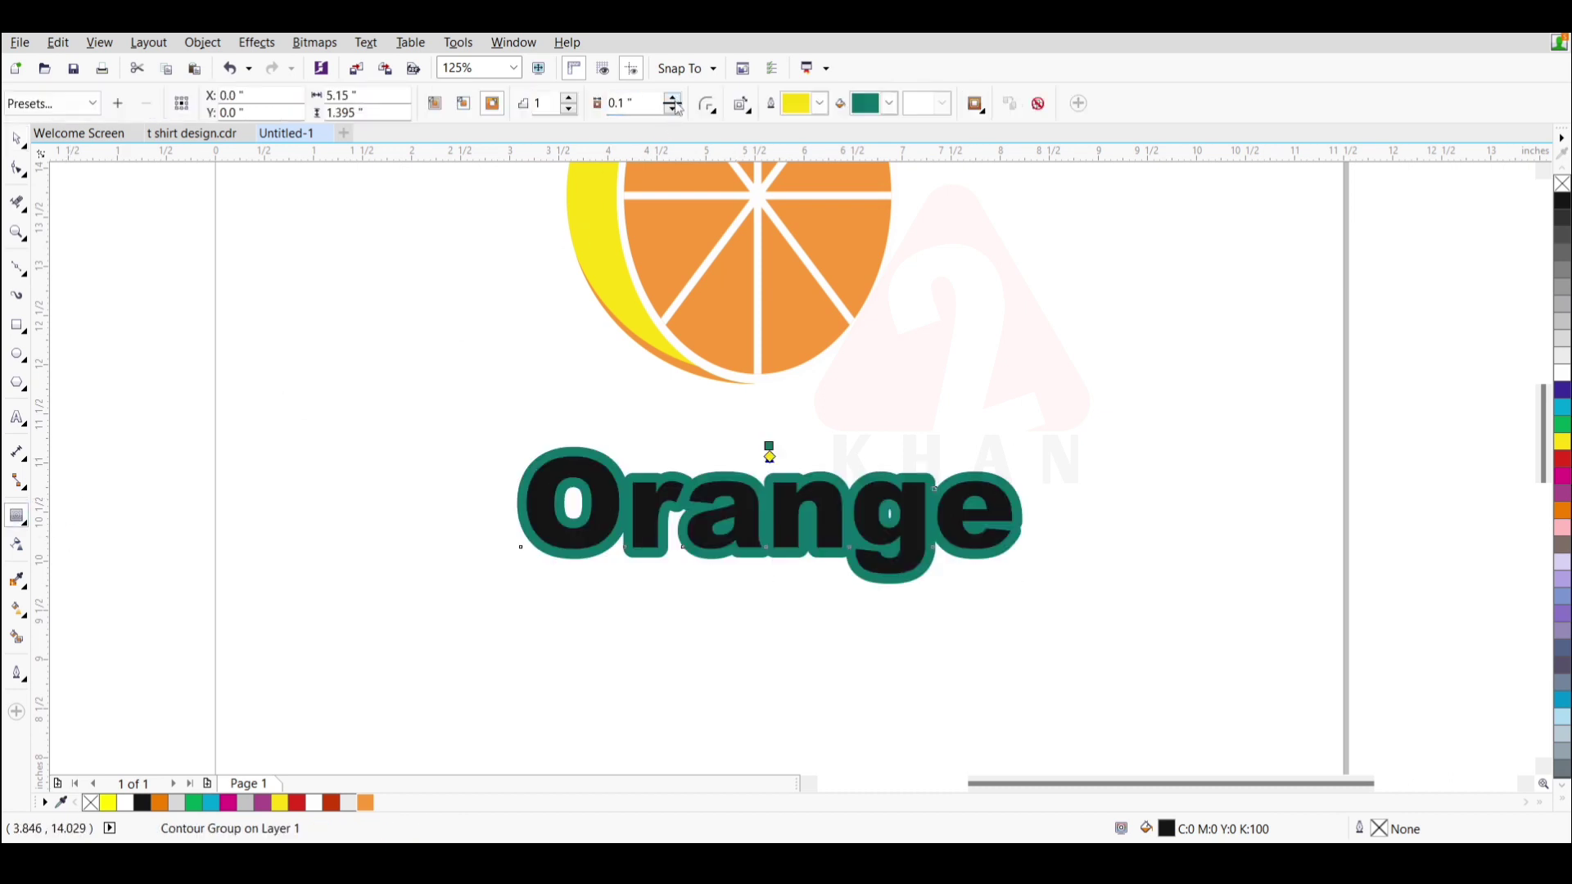
click(677, 100)
click(676, 100)
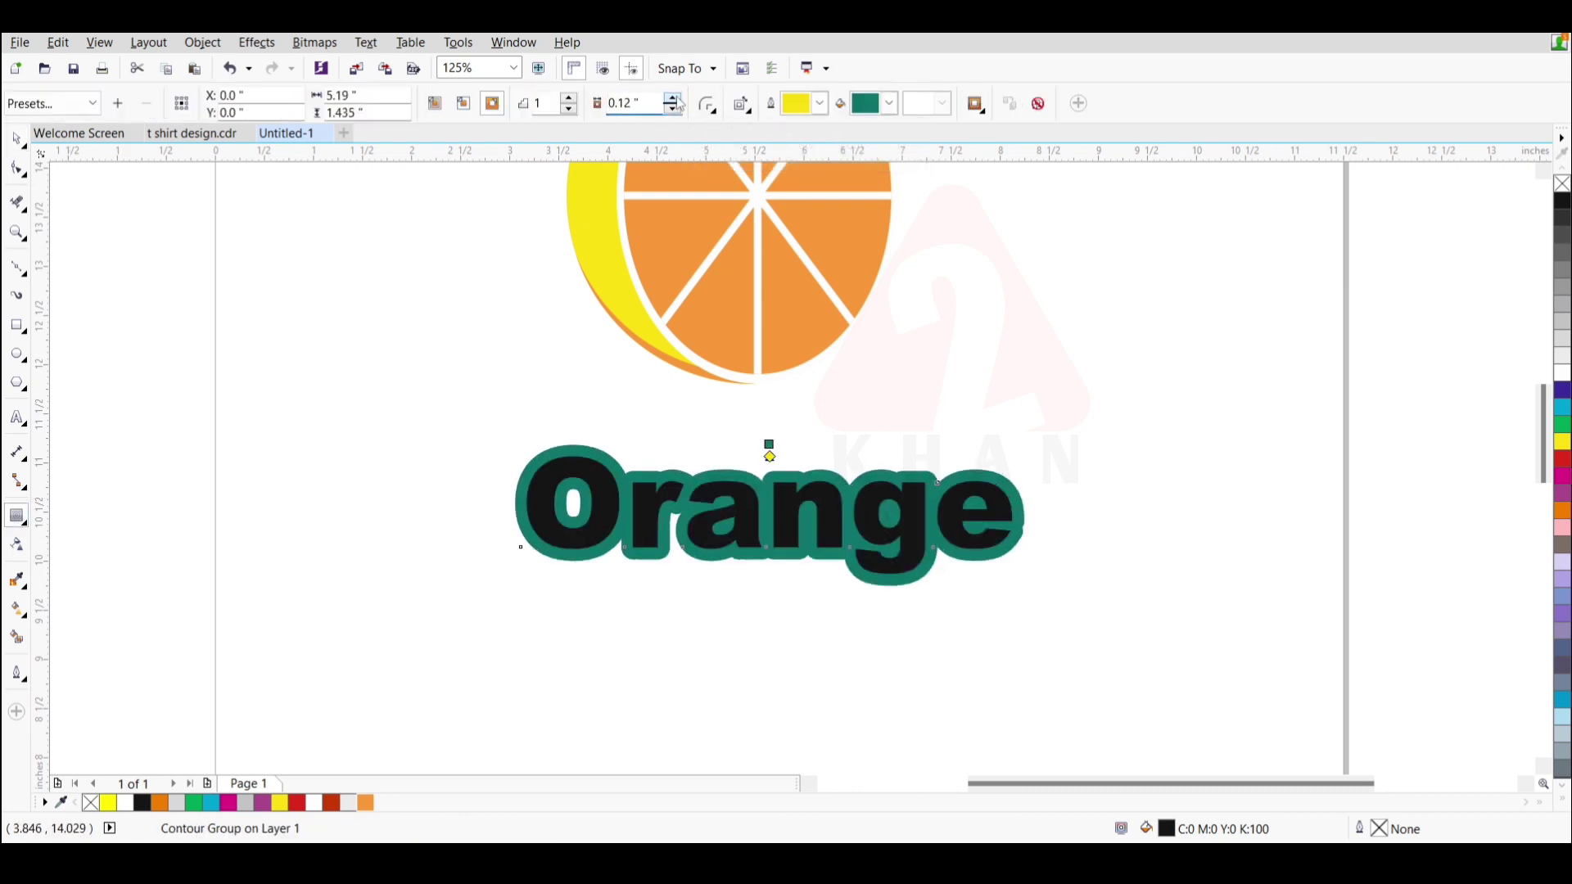
click(676, 100)
click(674, 109)
- Break the contour group apart so the "Orange" text and its contour shape are separate objects
click(16, 139)
scroll(821, 545, up, 1)
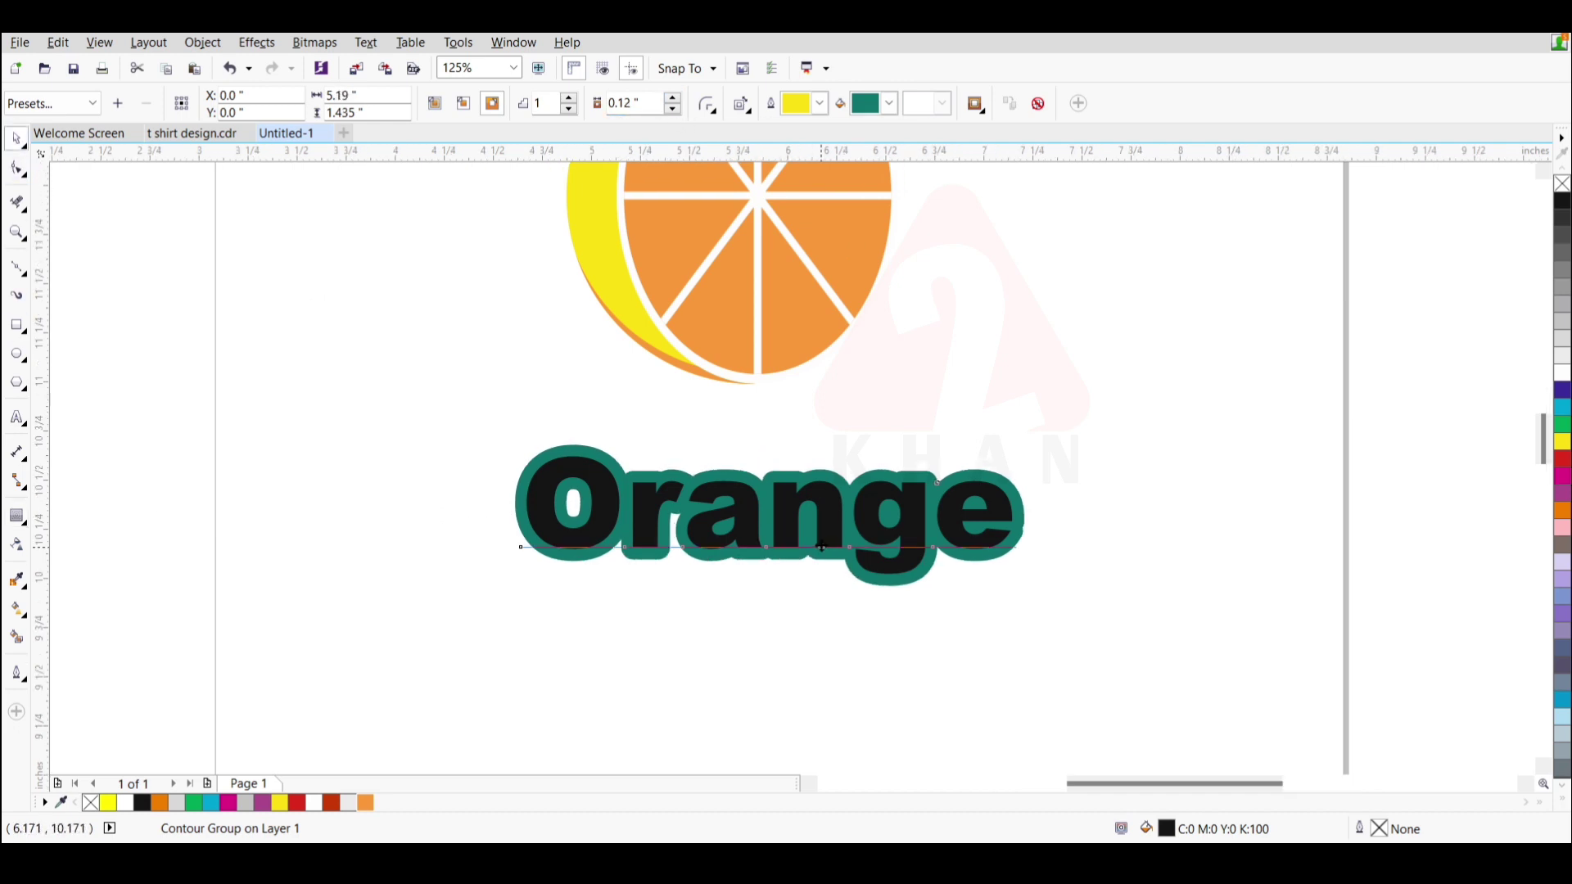
right_click(719, 564)
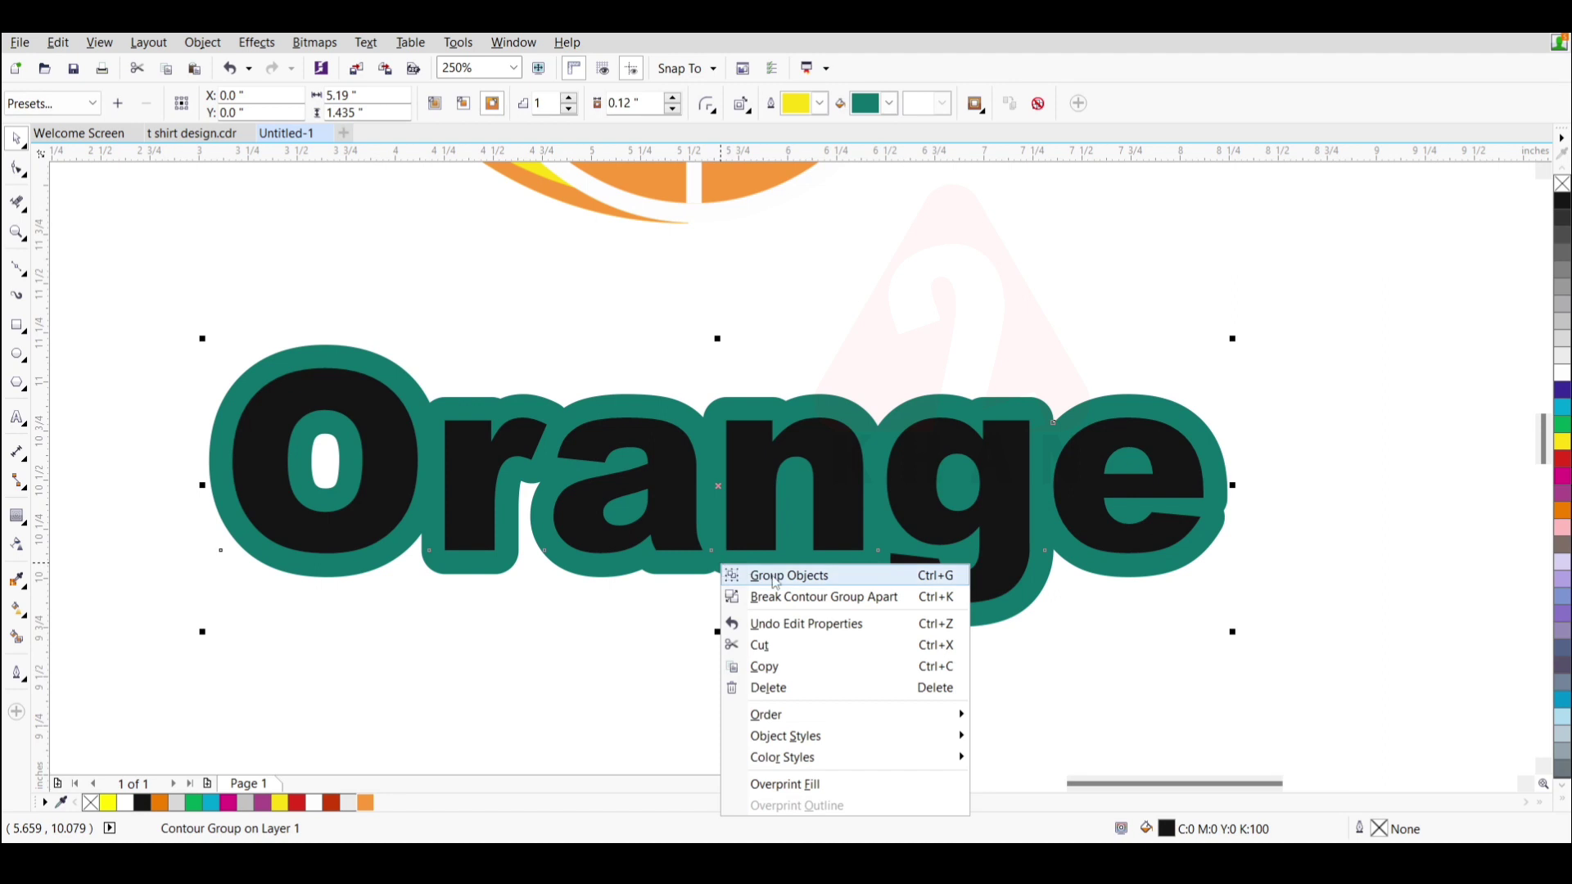
click(822, 597)
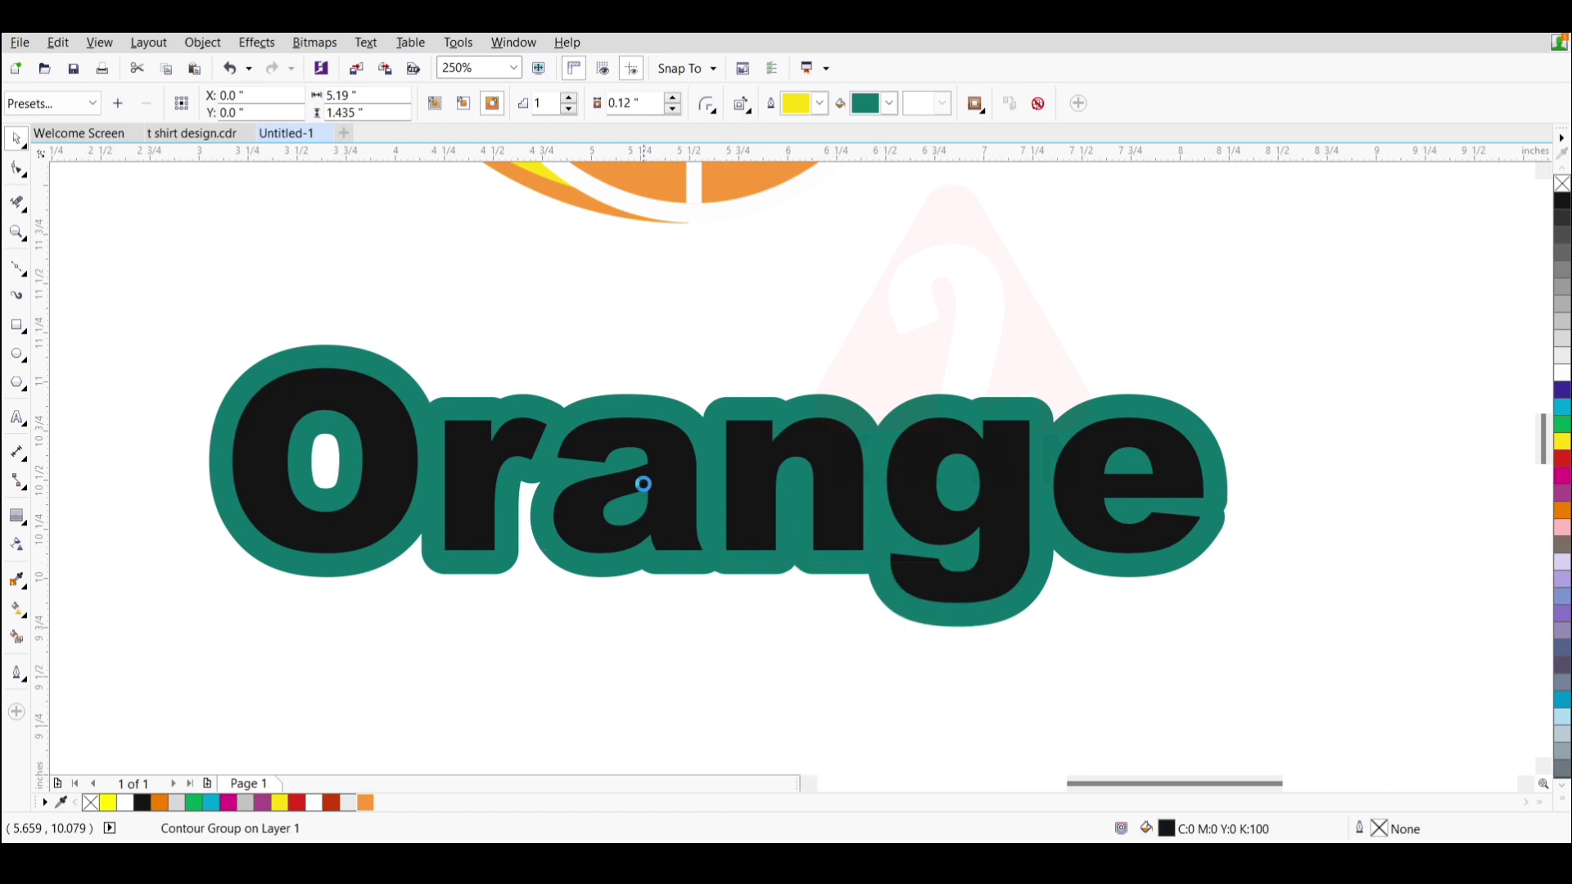
scroll(641, 488, down, 1)
click(678, 483)
drag(678, 485, 737, 604)
key(ctrl+z)
- Fill the contour shape with orange (C:0 M:60 Y:100 K:0) and the "Orange" text with white
click(1557, 508)
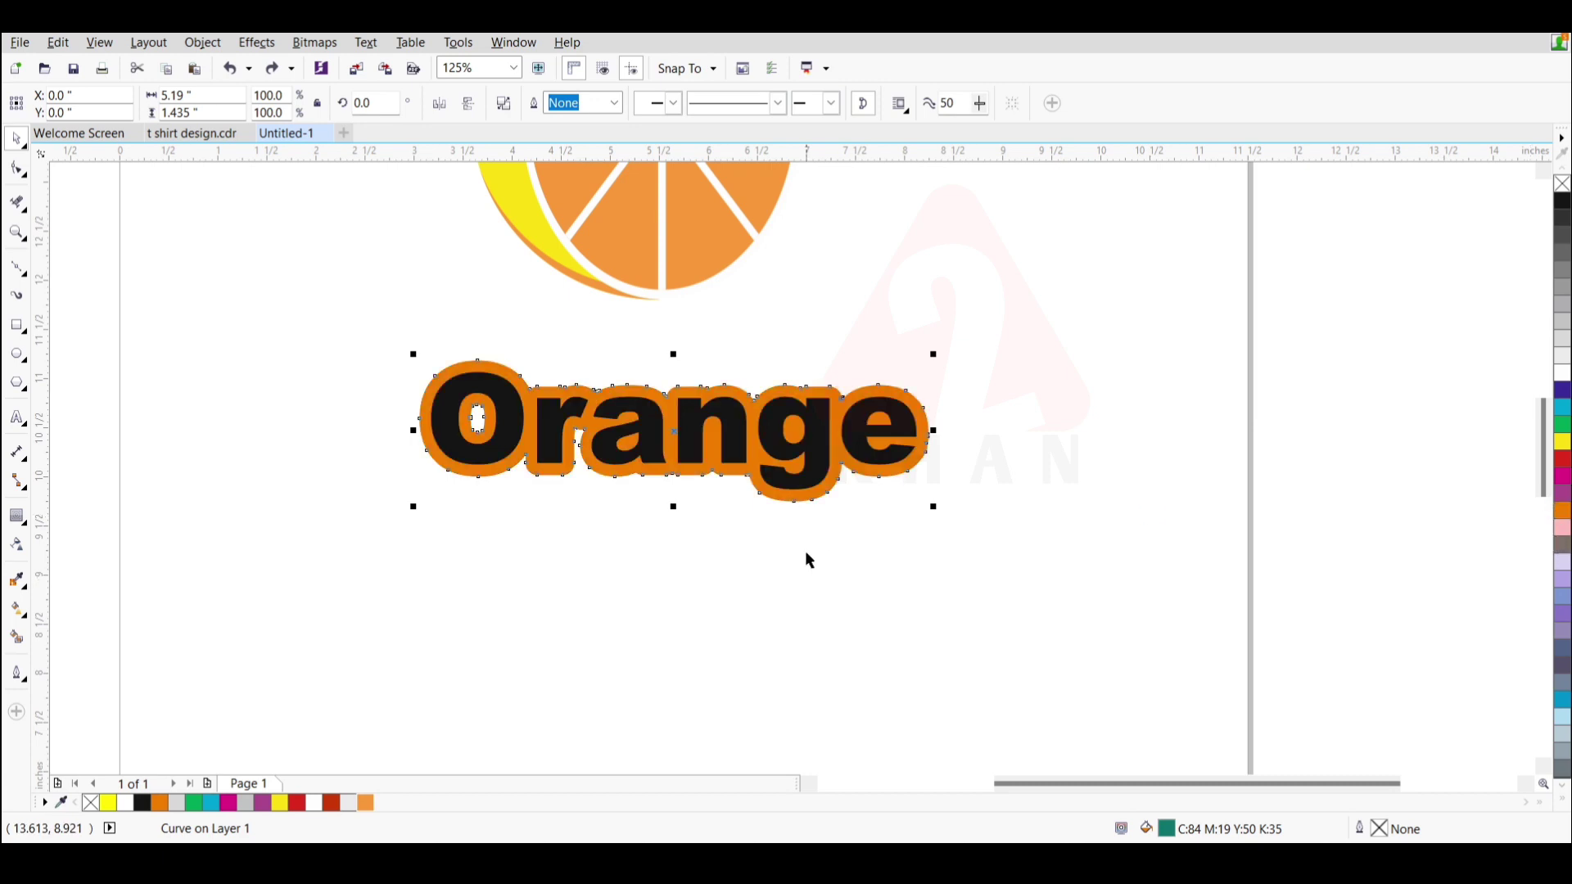
scroll(660, 379, up, 1)
click(741, 501)
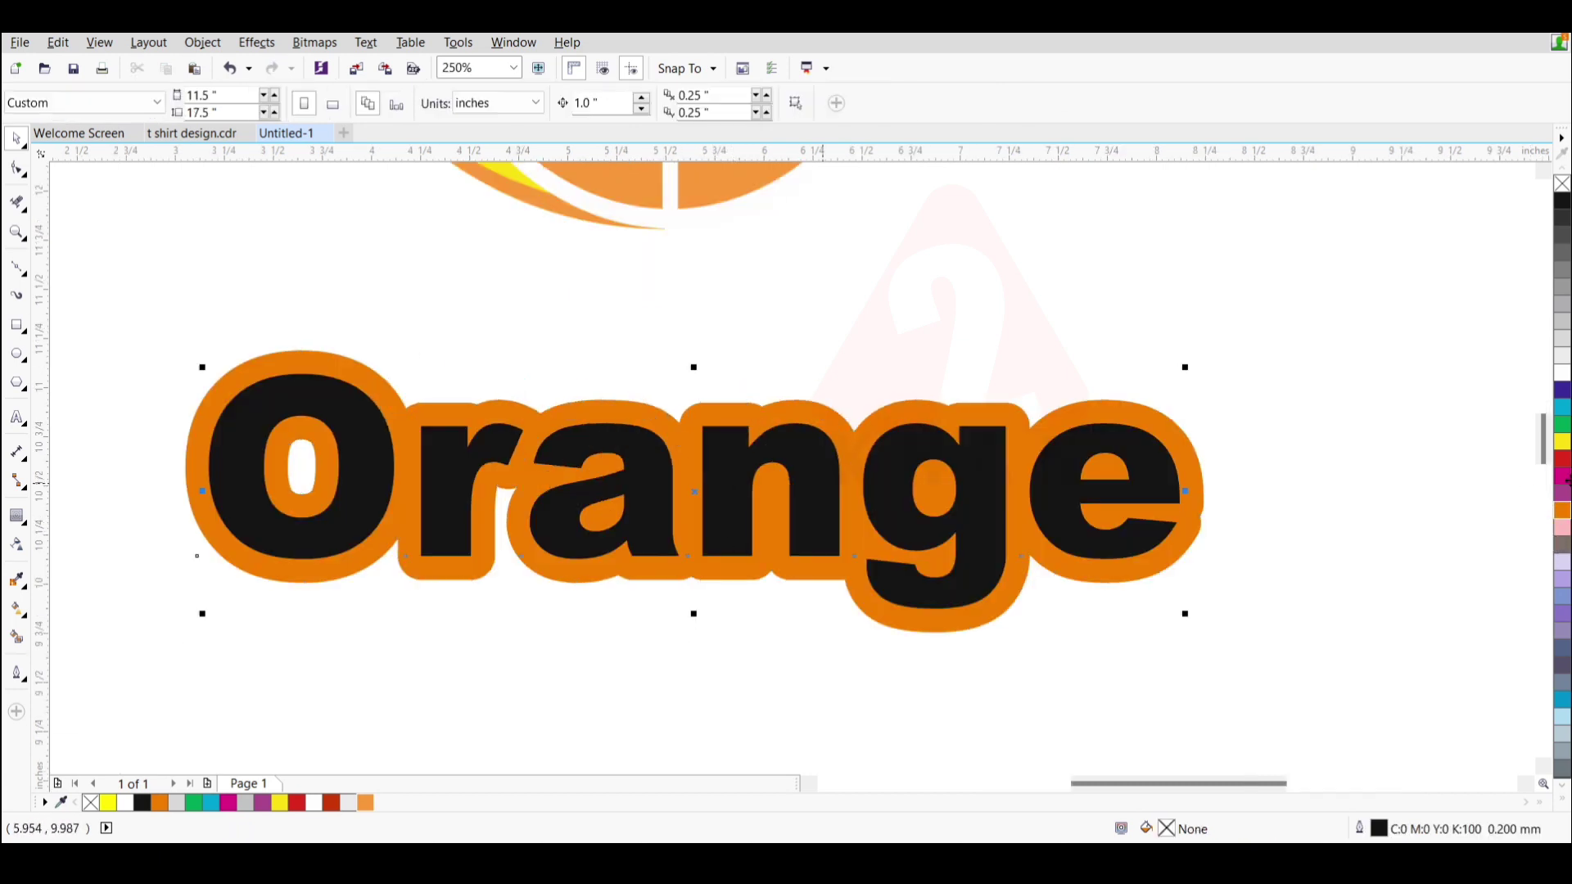
click(1562, 373)
scroll(655, 508, down, 1)
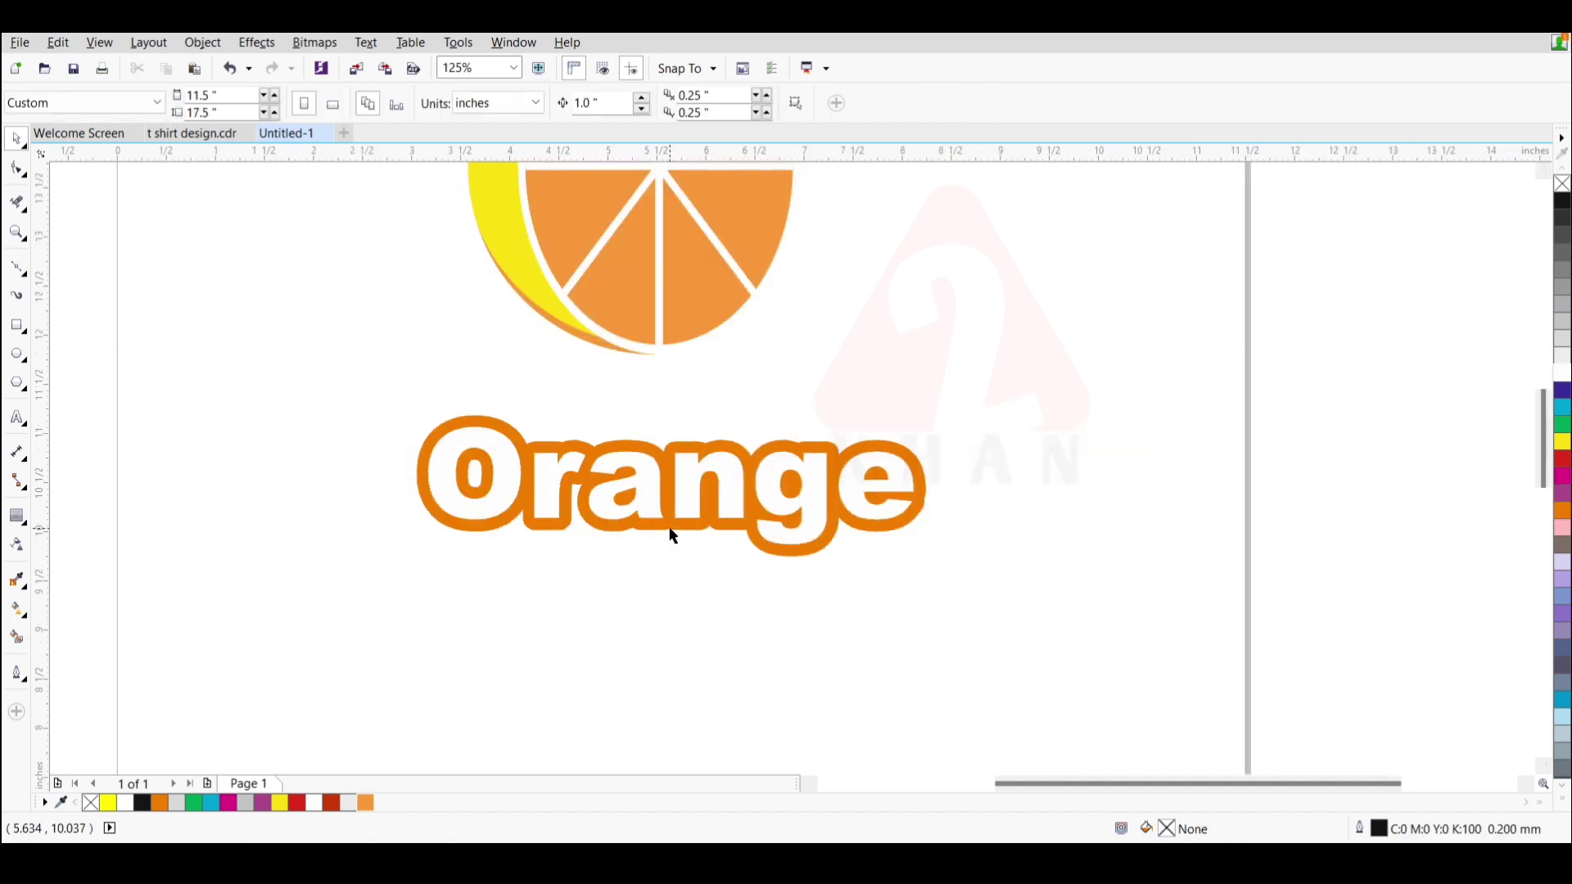
- Extrude the orange contour shape downward as a parallel extrusion, with extrusion coordinates of about 0.075 and -0.405 inches
click(670, 533)
click(16, 516)
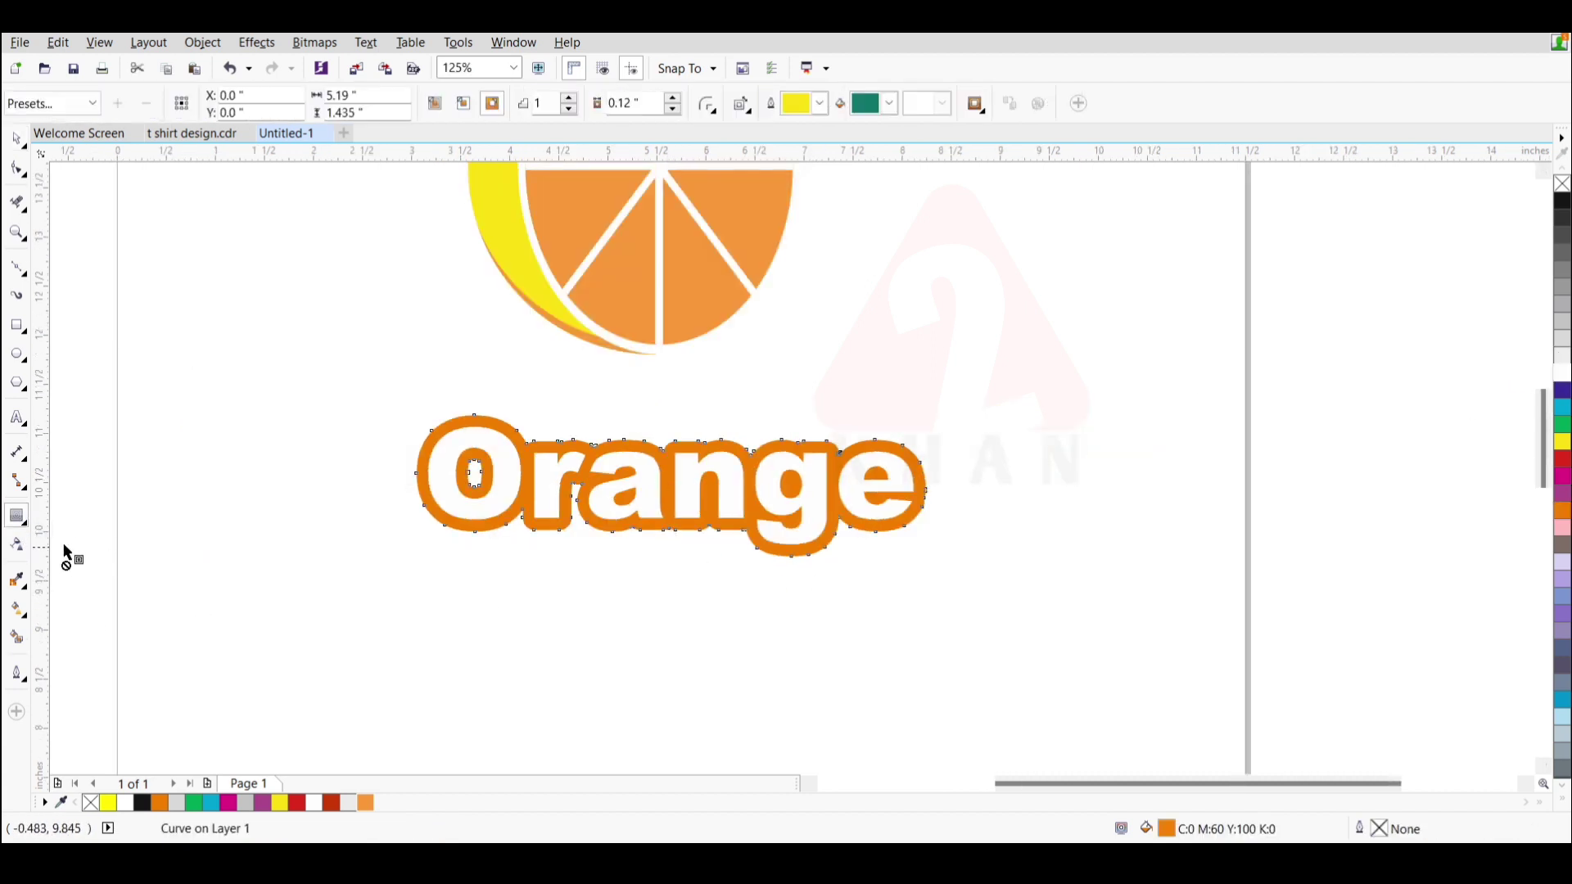
click(27, 525)
click(77, 617)
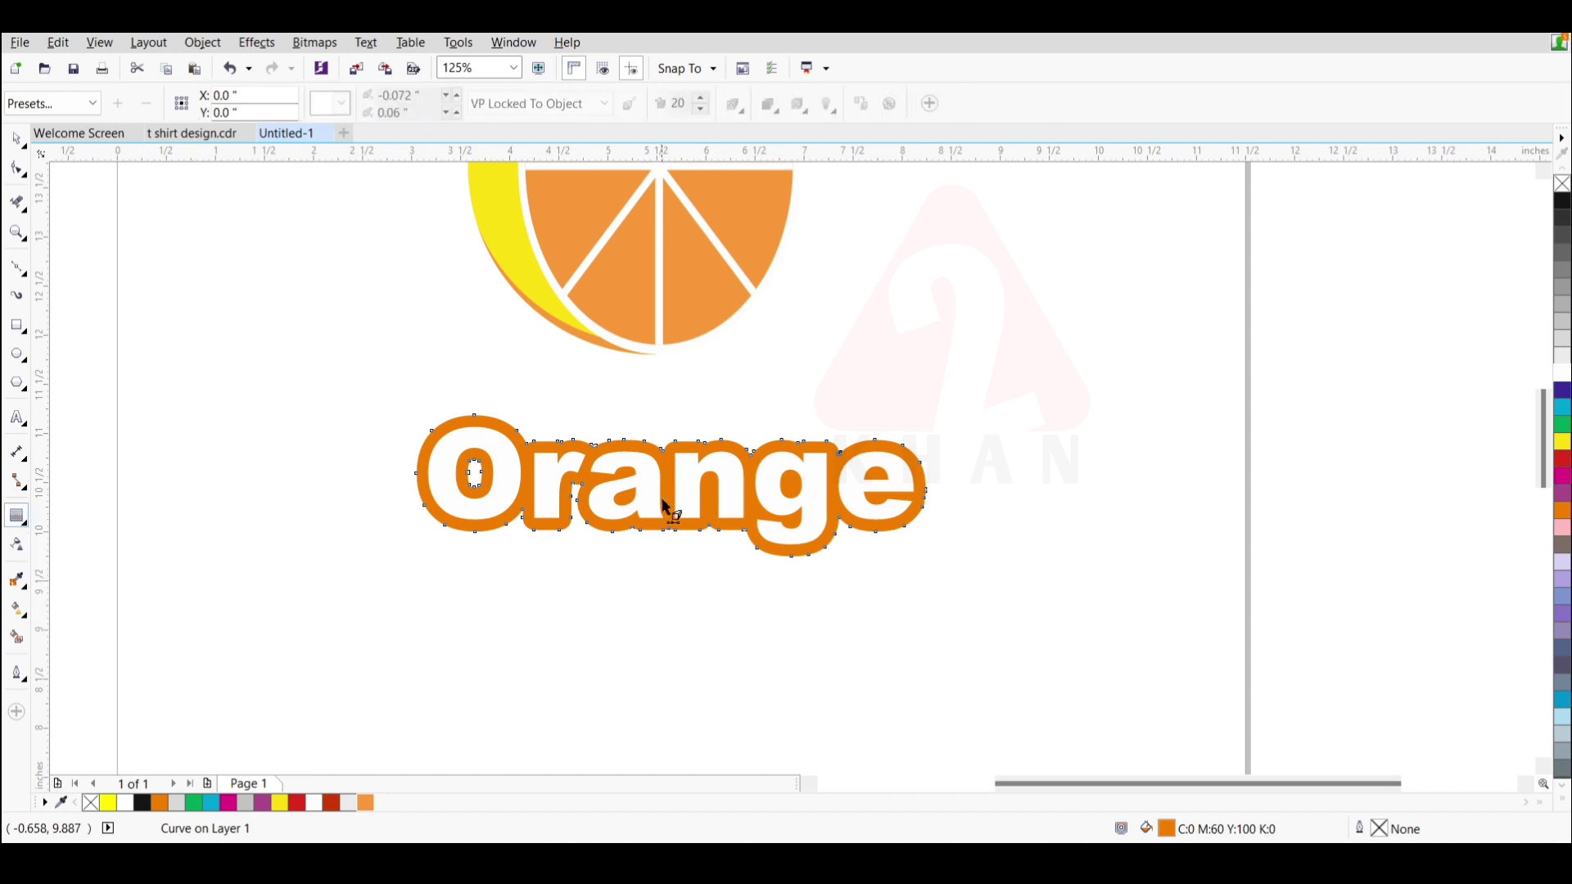
scroll(655, 500, up, 1)
drag(673, 418, 728, 543)
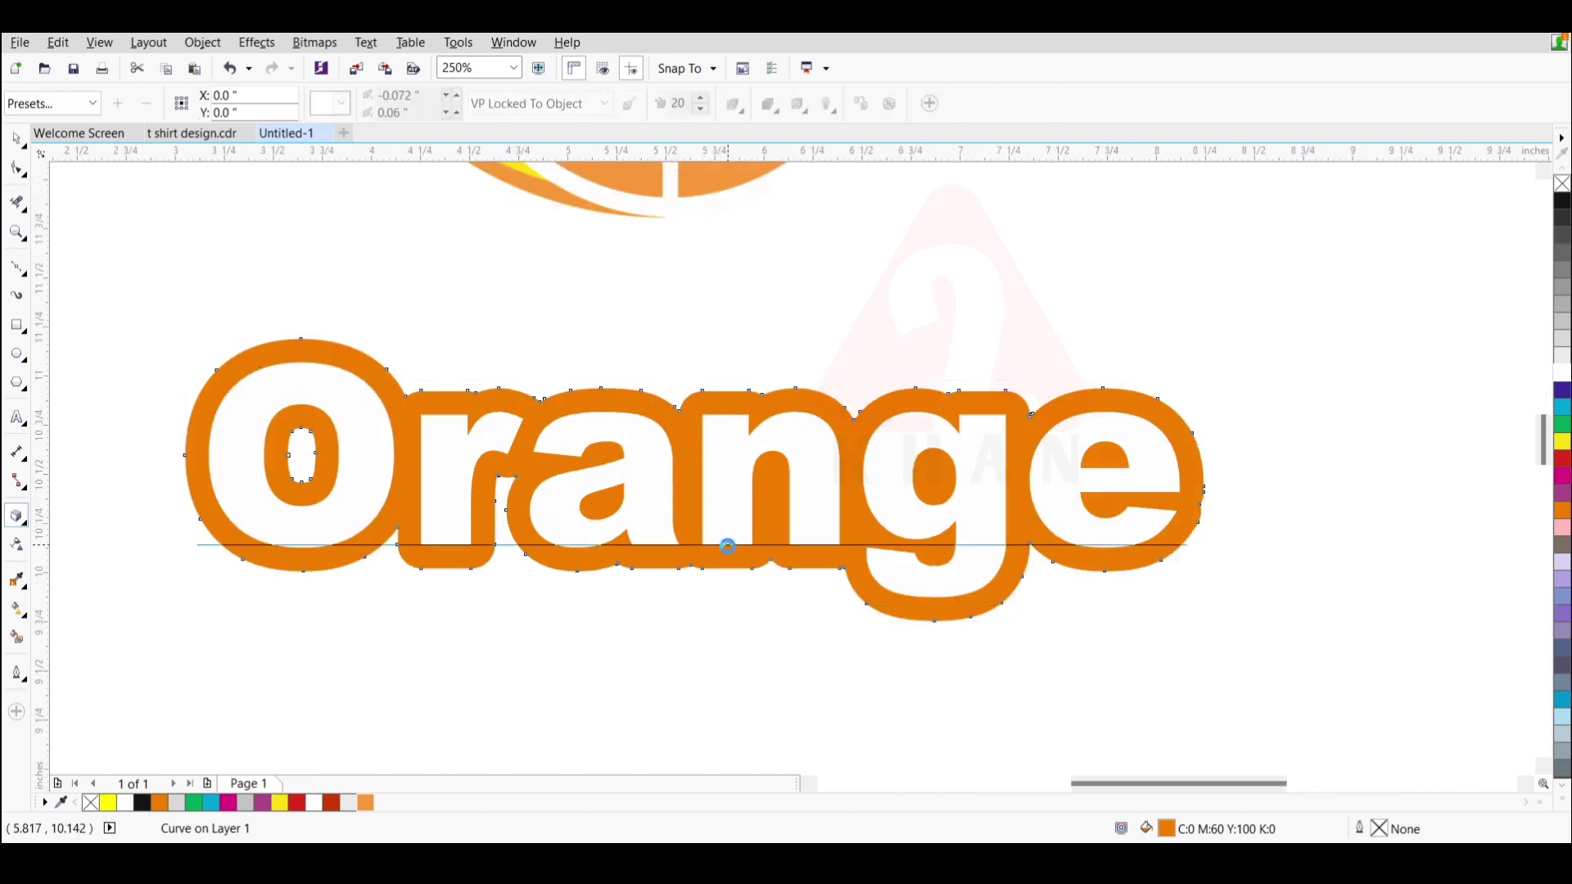
key(ctrl+z)
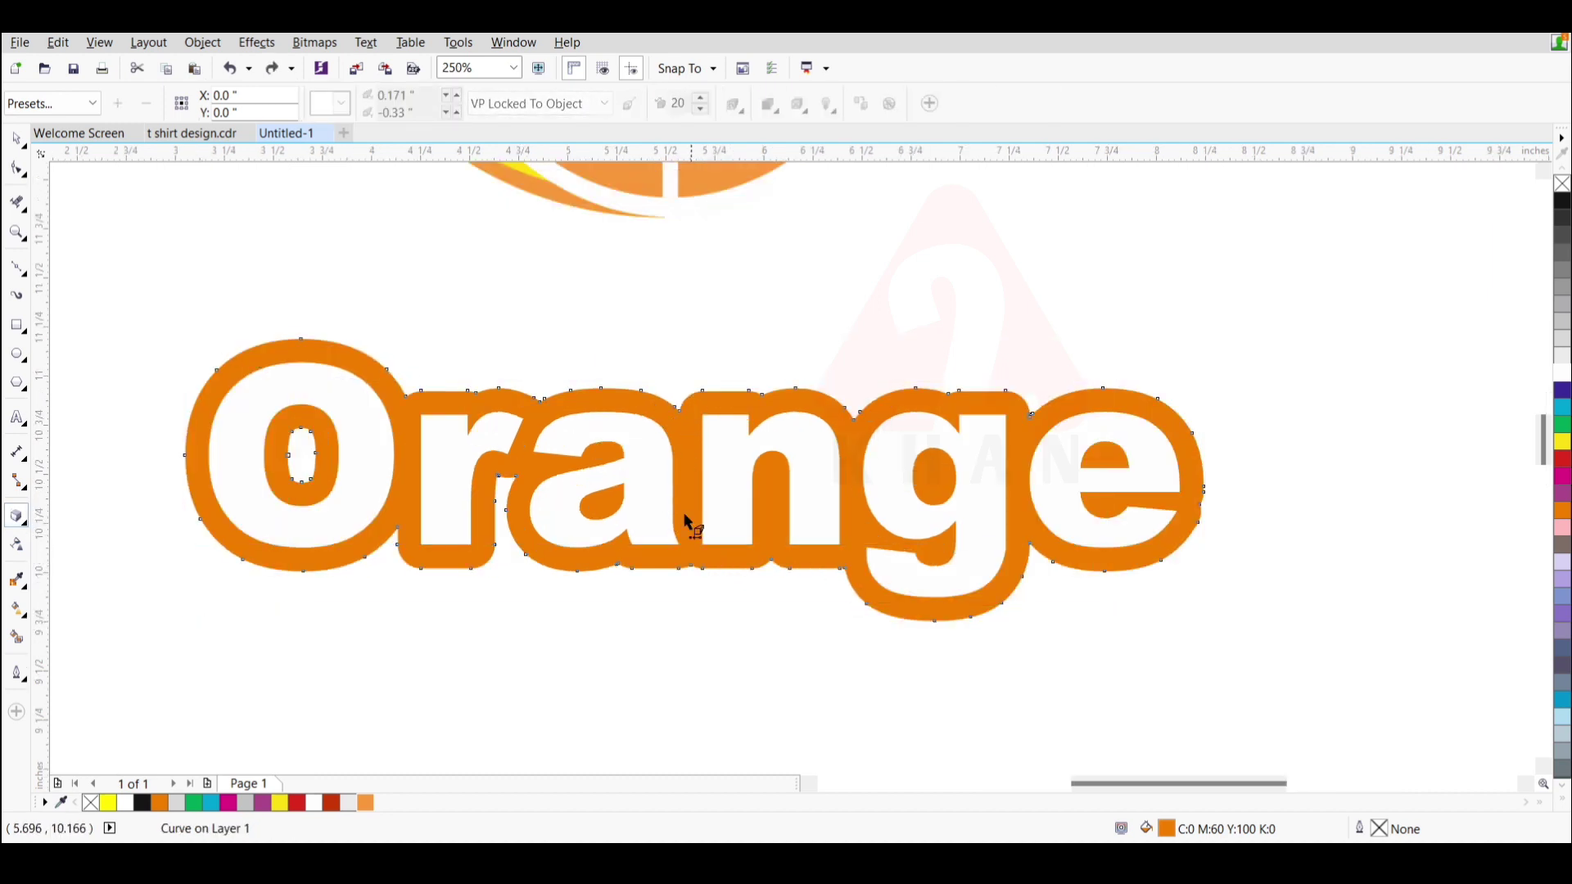
key(ctrl+shift+z)
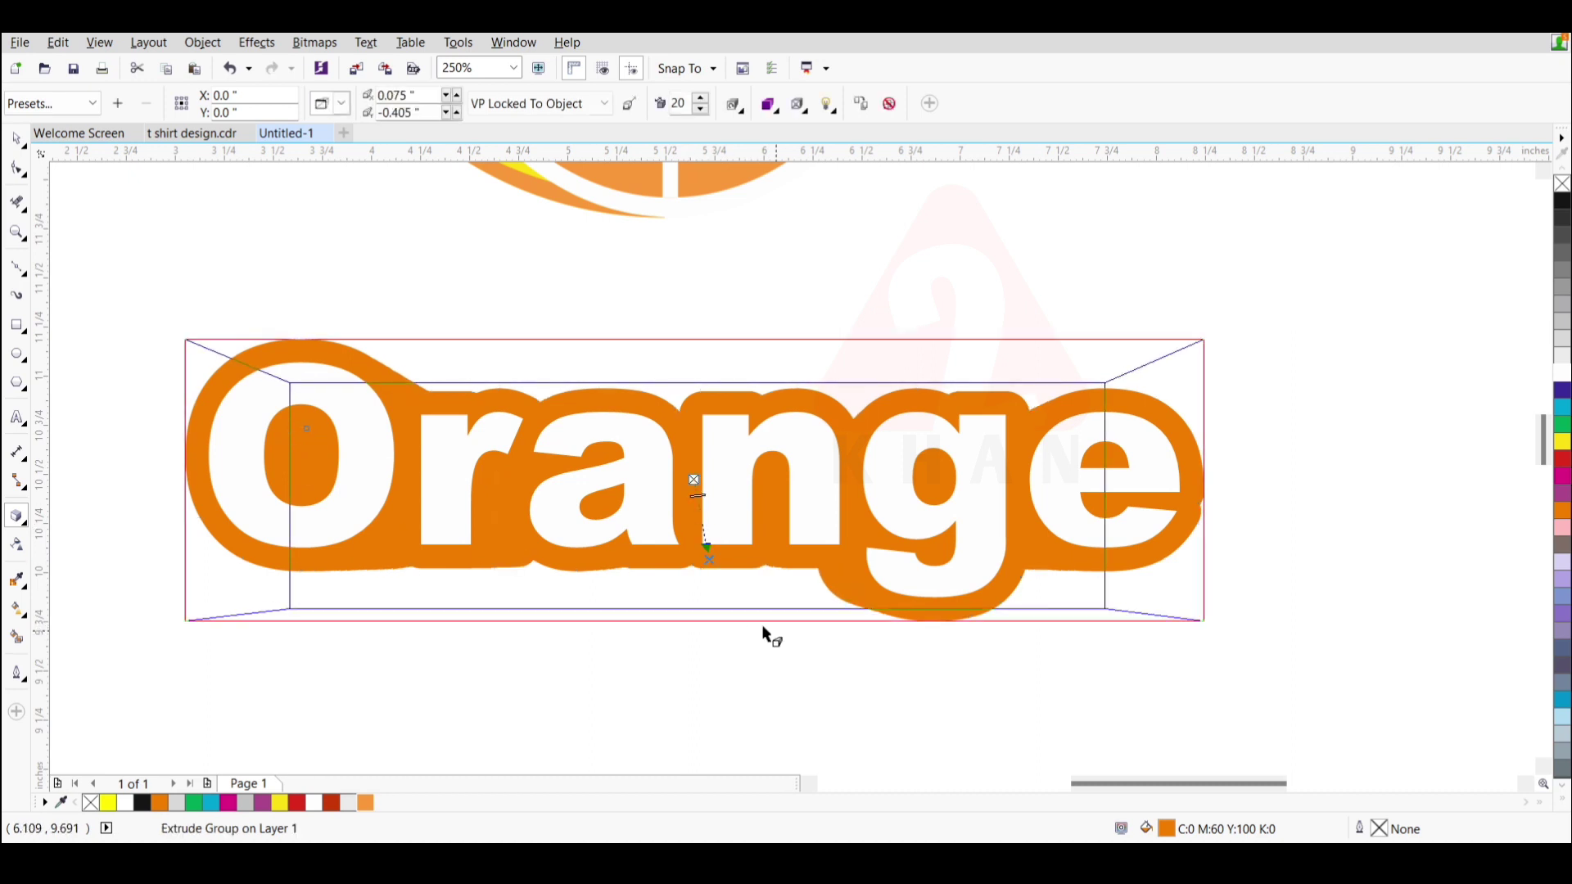
click(324, 113)
click(350, 155)
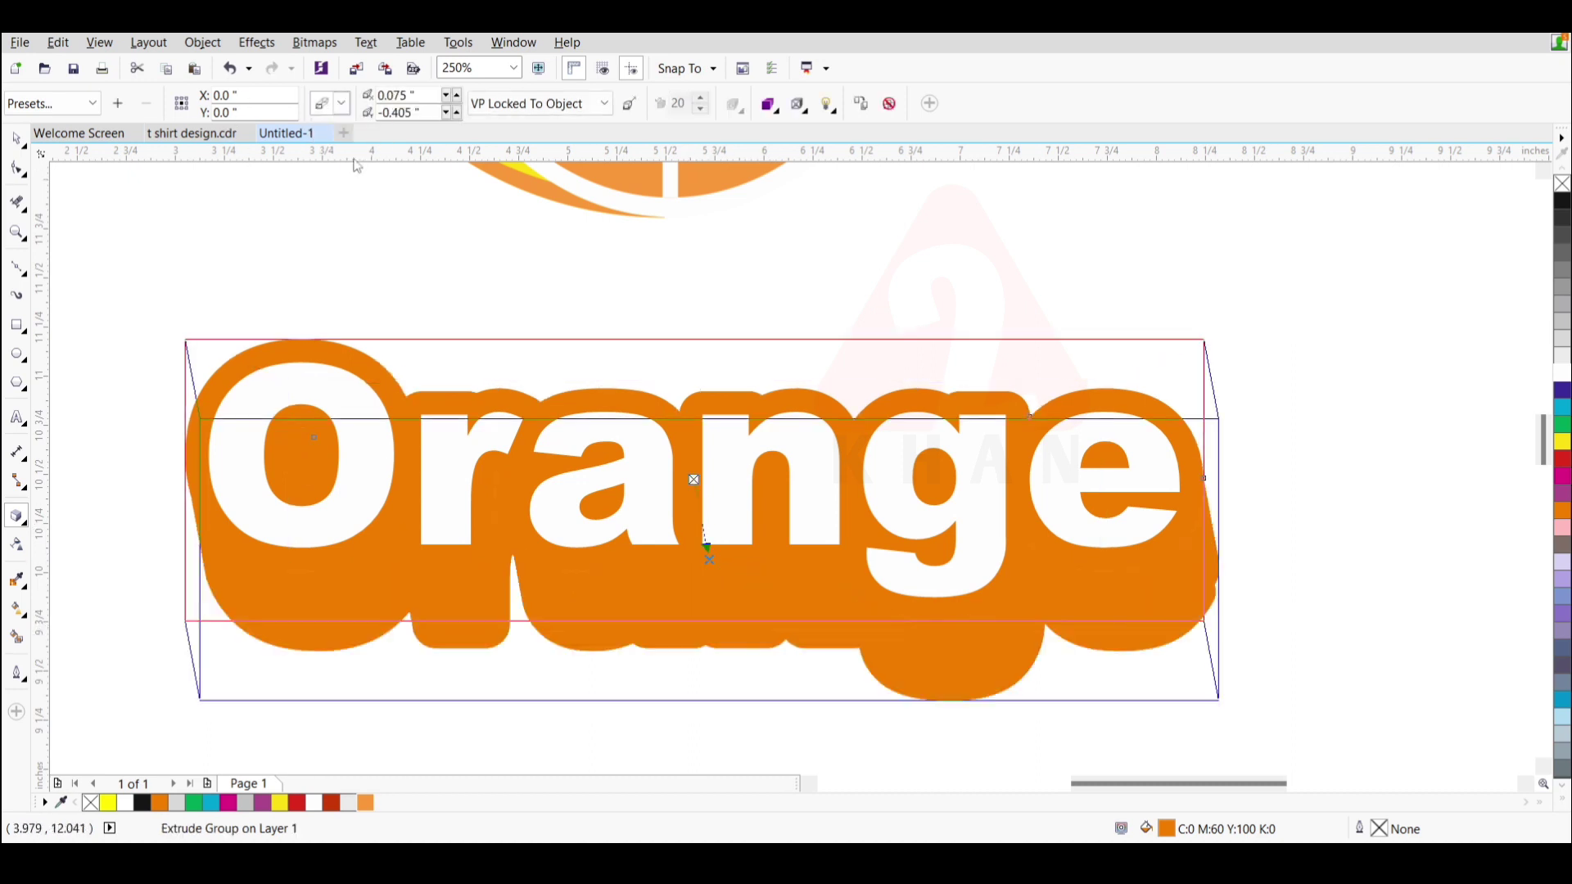
- Give the extrusion a black hairline outline and shorten its depth to coordinates of about 0.033 and -0.138 inches
right_click(1562, 200)
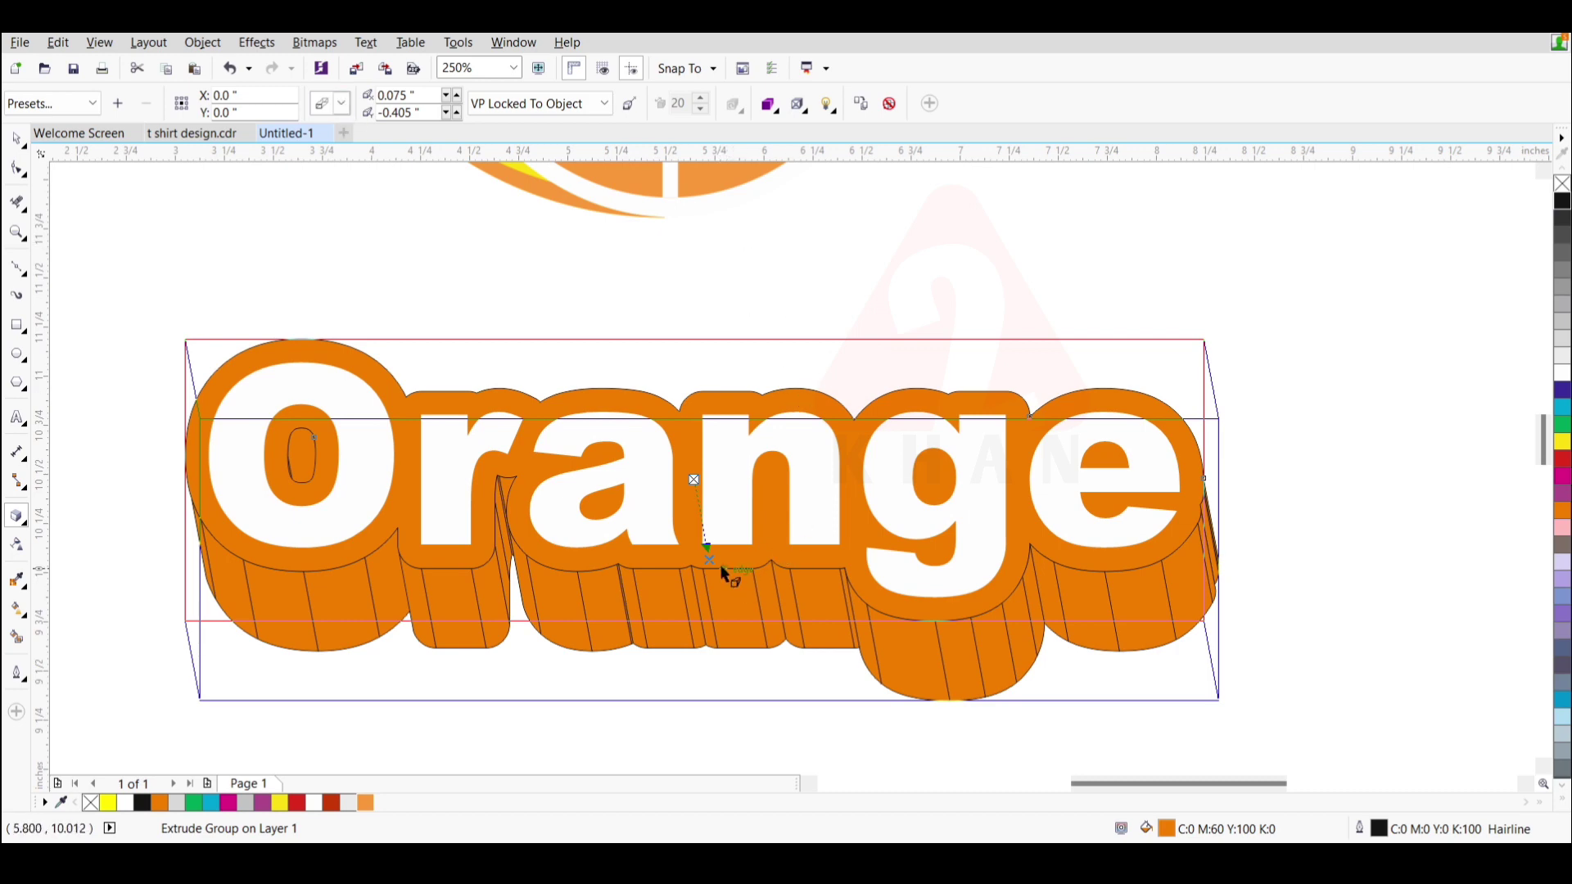
drag(712, 565, 701, 508)
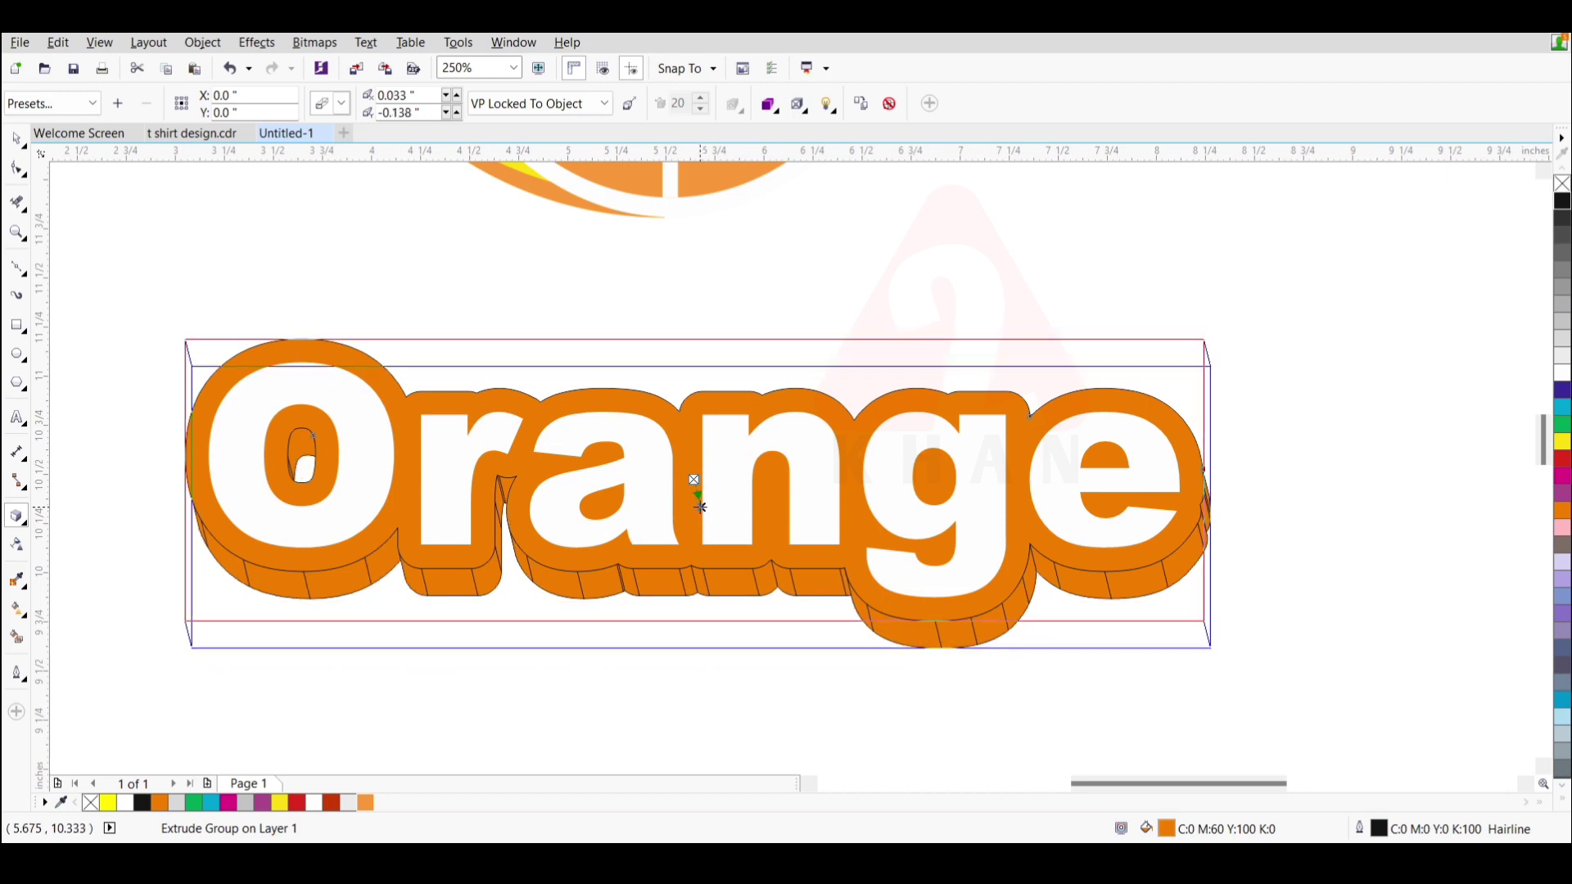
key(space)
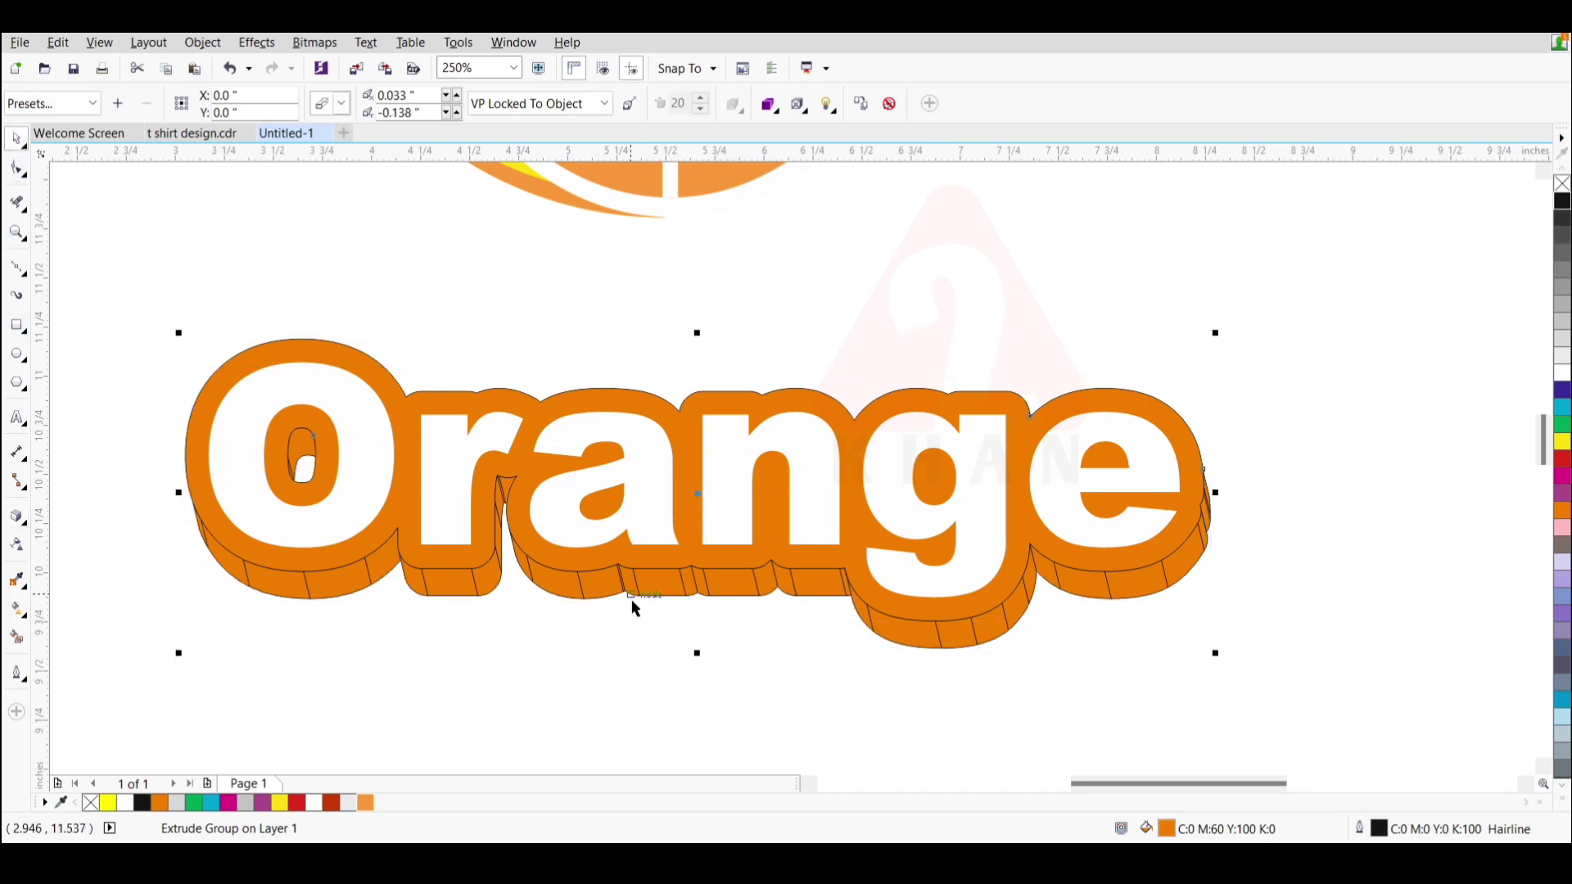
- Break the extrude group apart to separate the contour shape from its extruded side faces
right_click(675, 585)
click(712, 618)
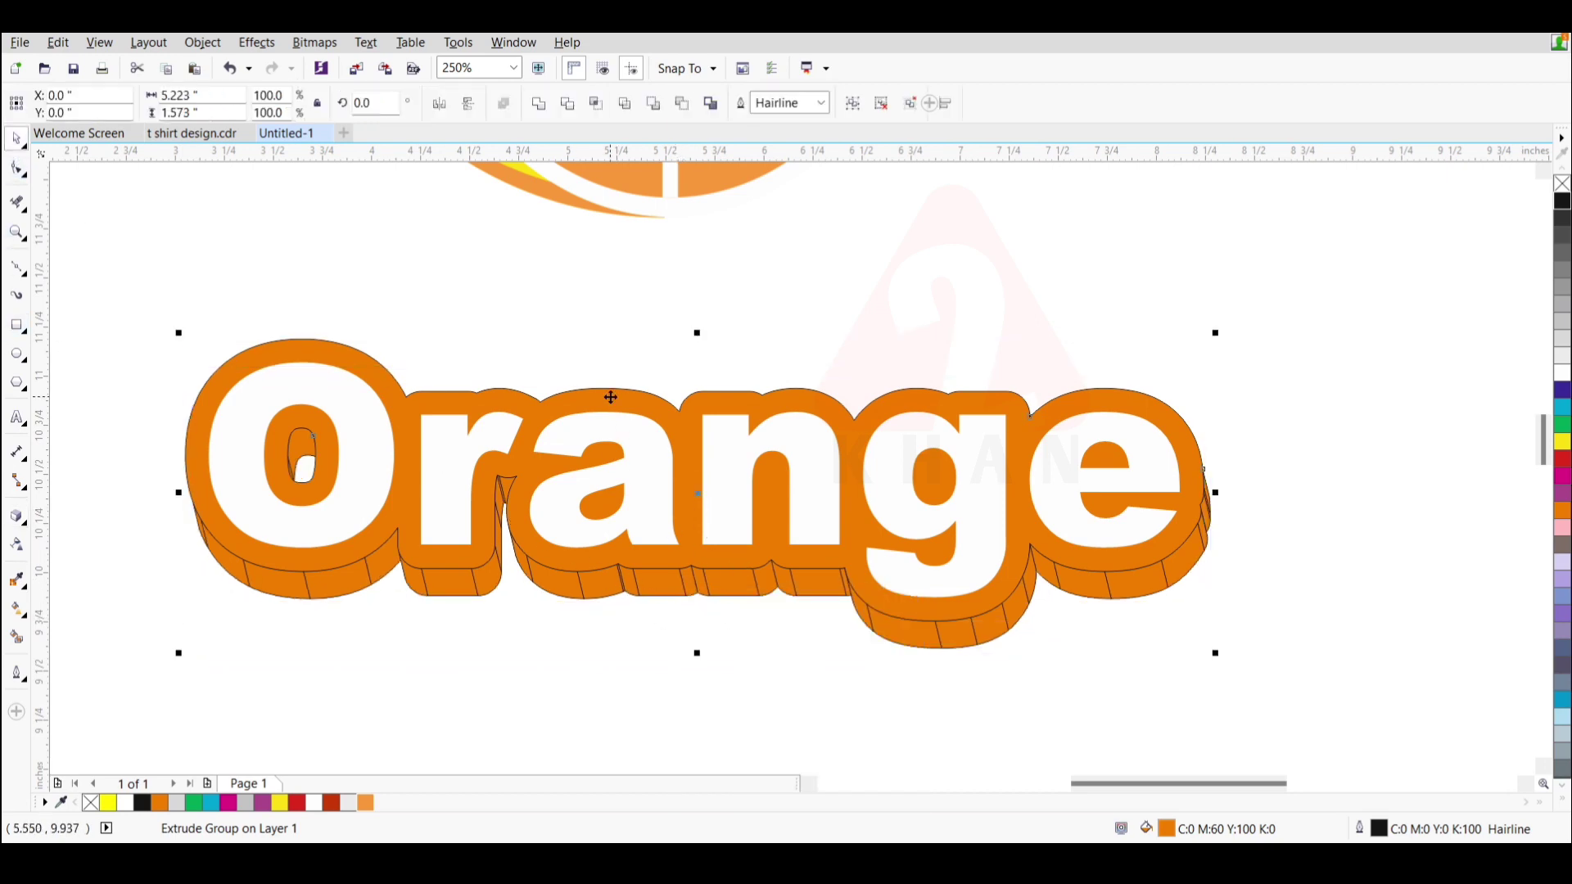
scroll(671, 556, down, 4)
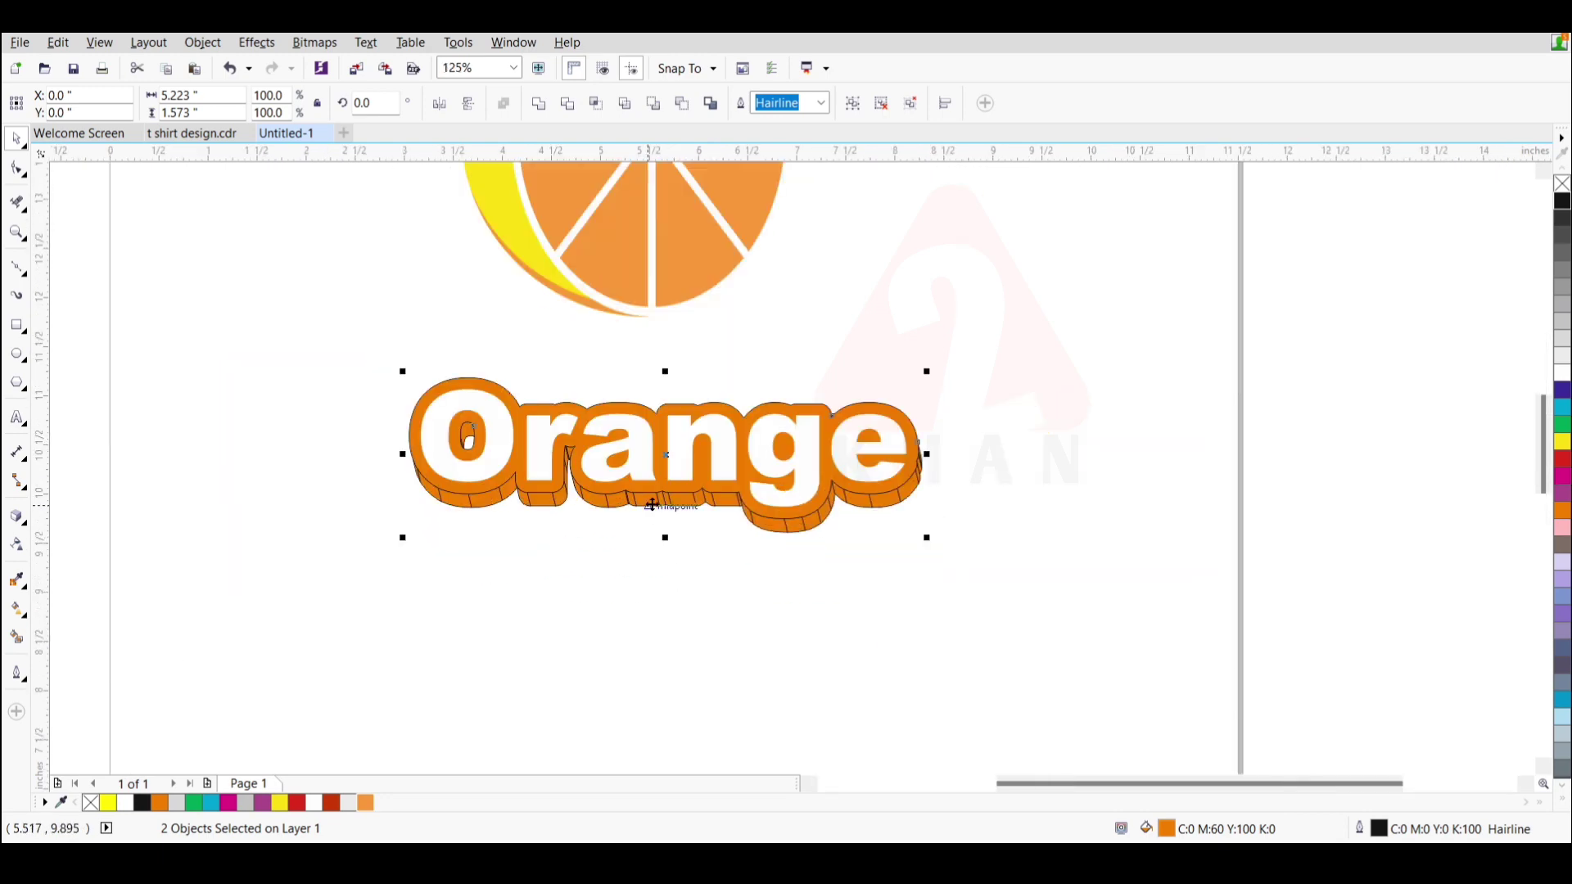
drag(652, 505, 639, 635)
scroll(635, 647, up, 3)
scroll(688, 565, down, 1)
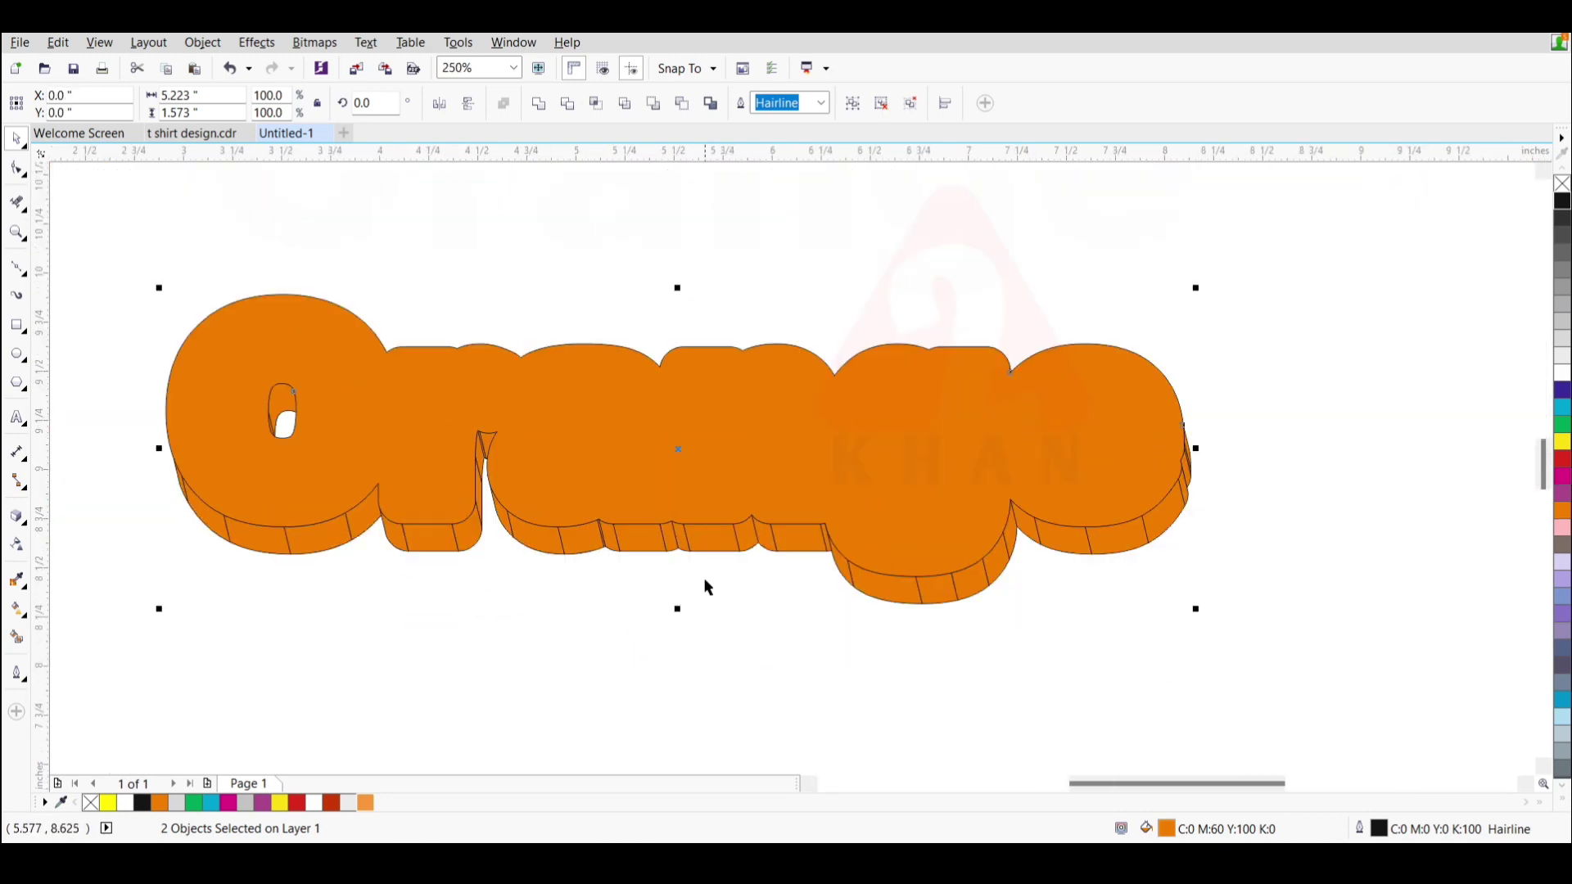
scroll(708, 588, down, 2)
key(shift+Page_Down)
- Move the group of extruded side faces down, clear of the "Orange" title
click(679, 442)
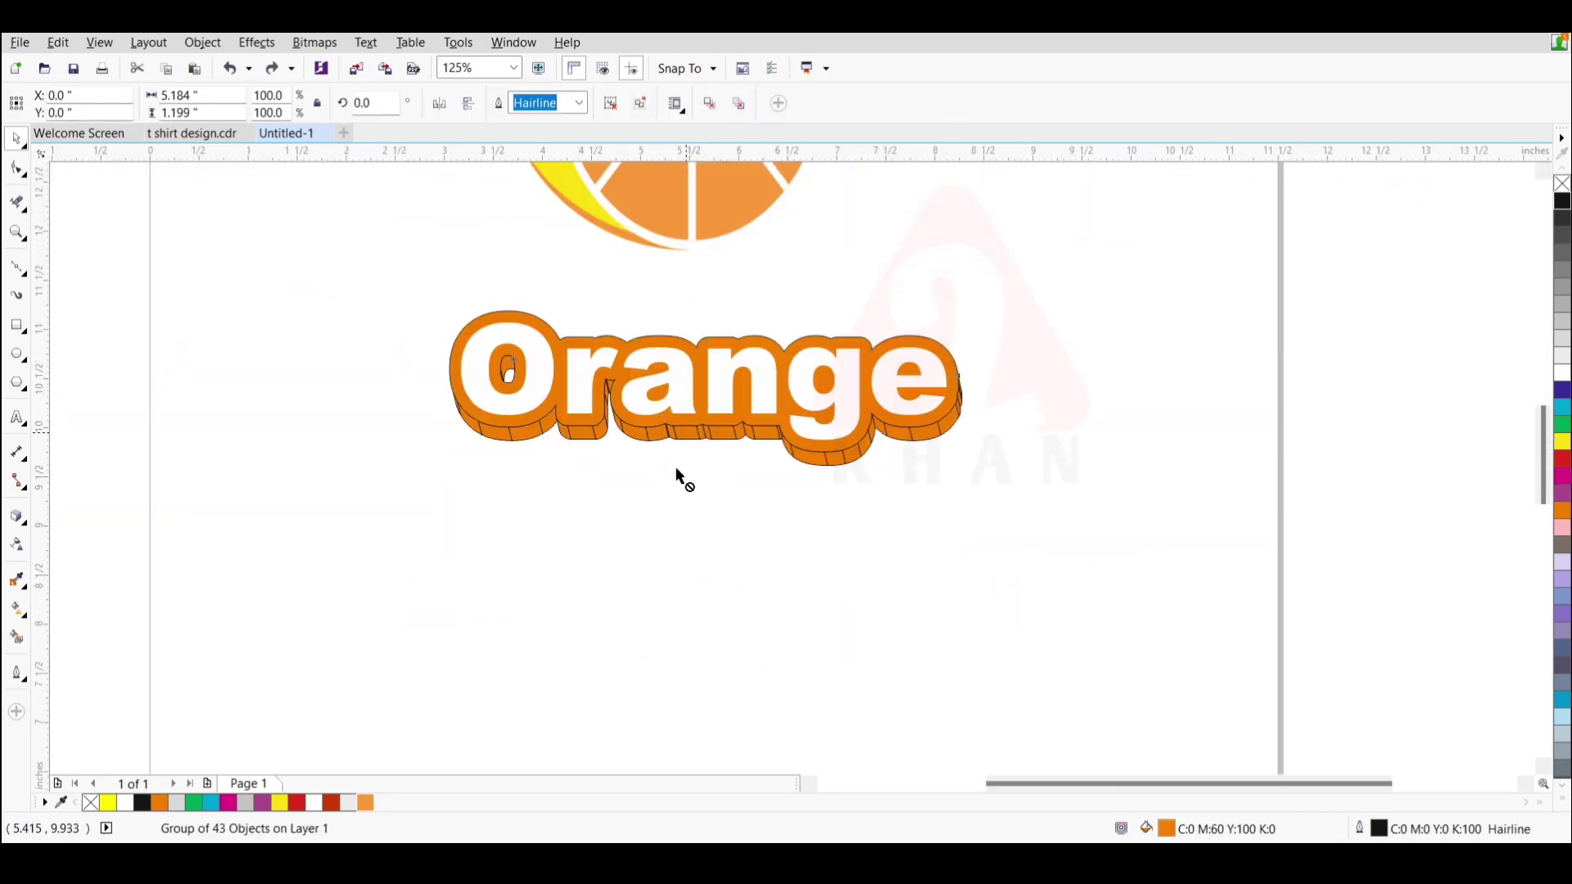
drag(680, 477, 778, 588)
scroll(718, 563, up, 2)
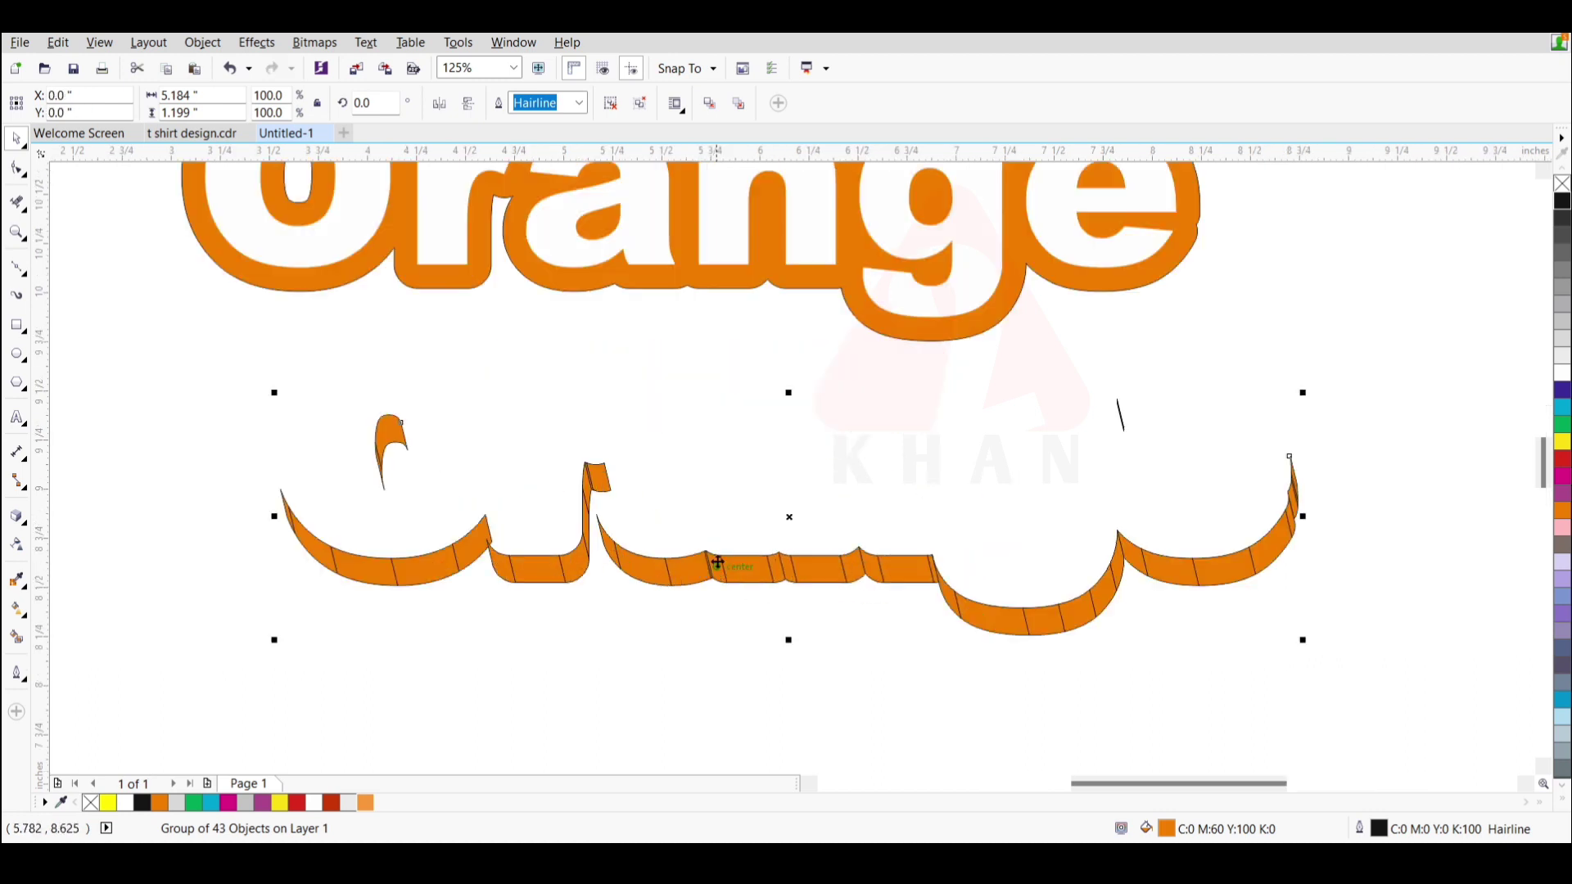
- Ungroup the extruded side faces and weld them into a single shape with no outline
click(640, 103)
click(866, 102)
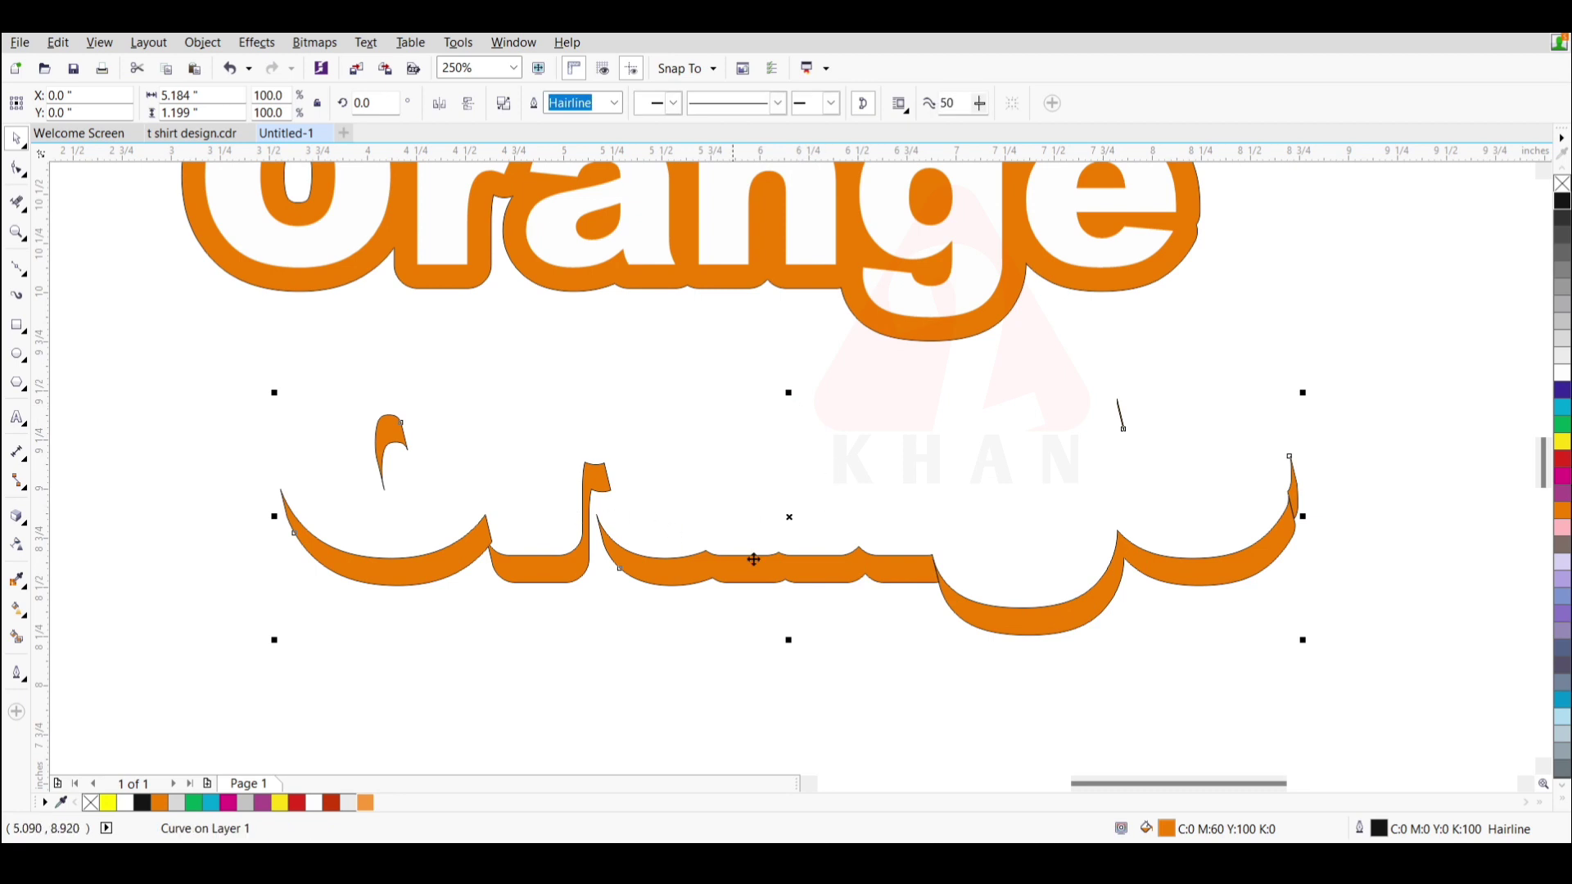
right_click(1562, 184)
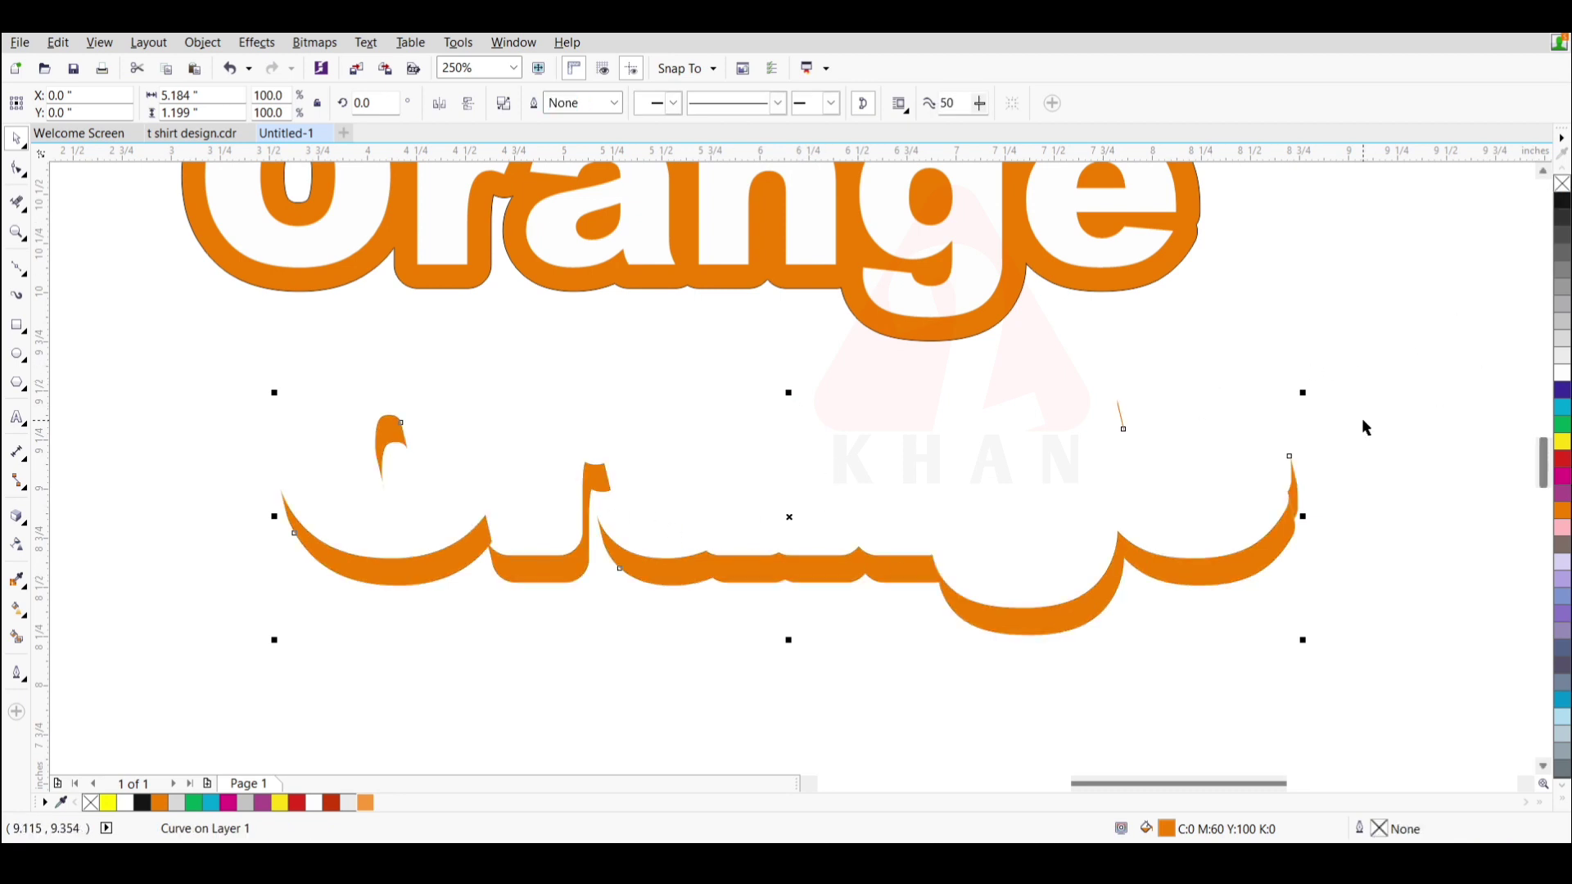
- Delete the stray sliver nodes above the letter g's side face from the welded side shape using the Shape tool
click(606, 568)
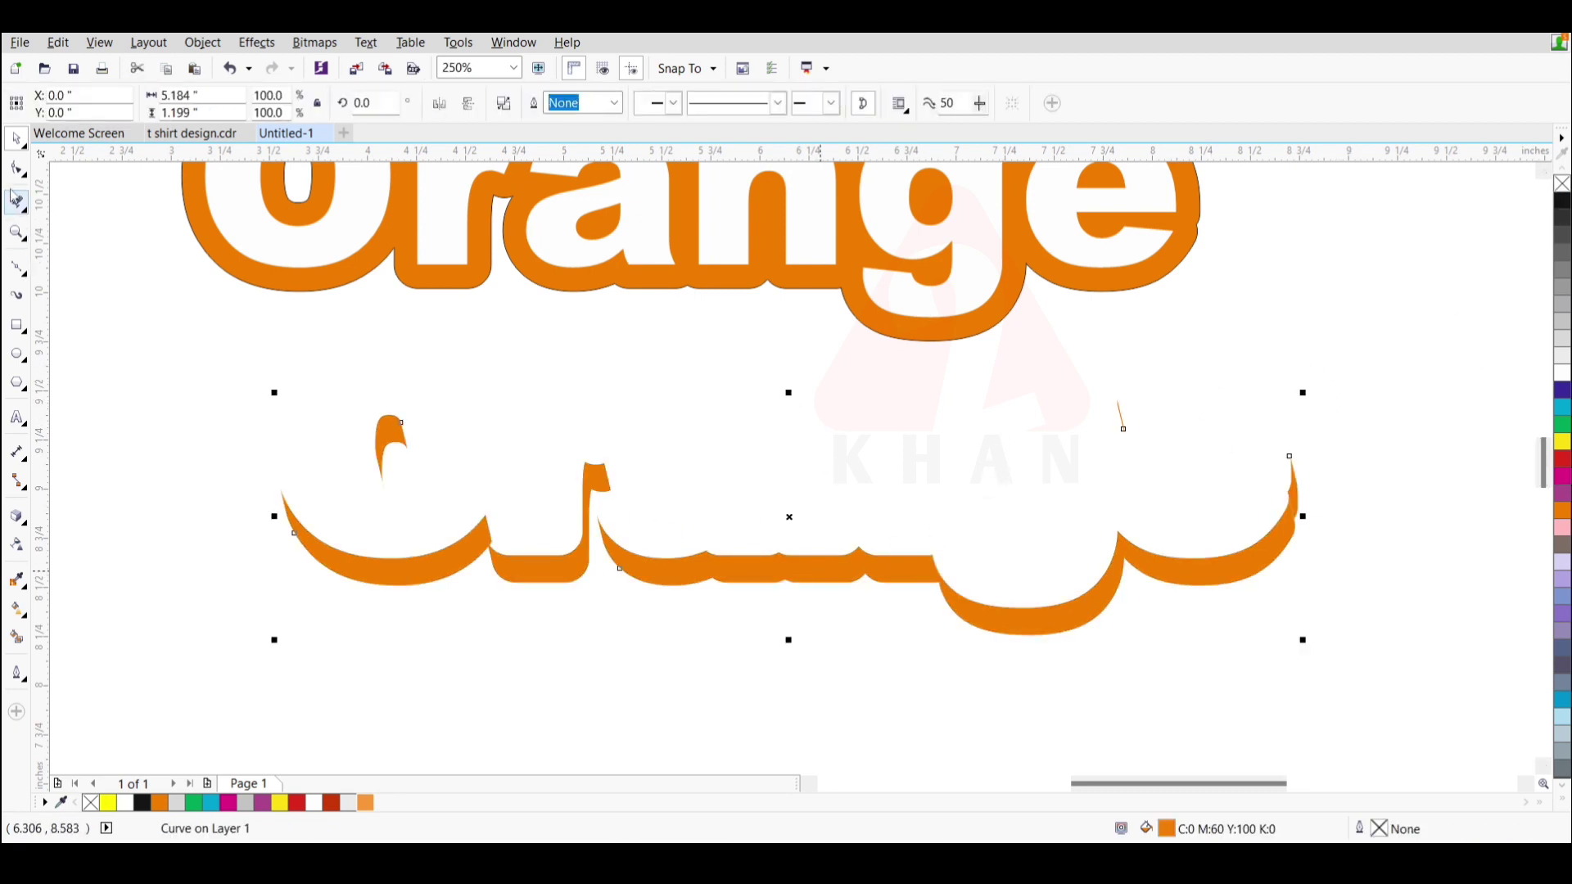
click(23, 172)
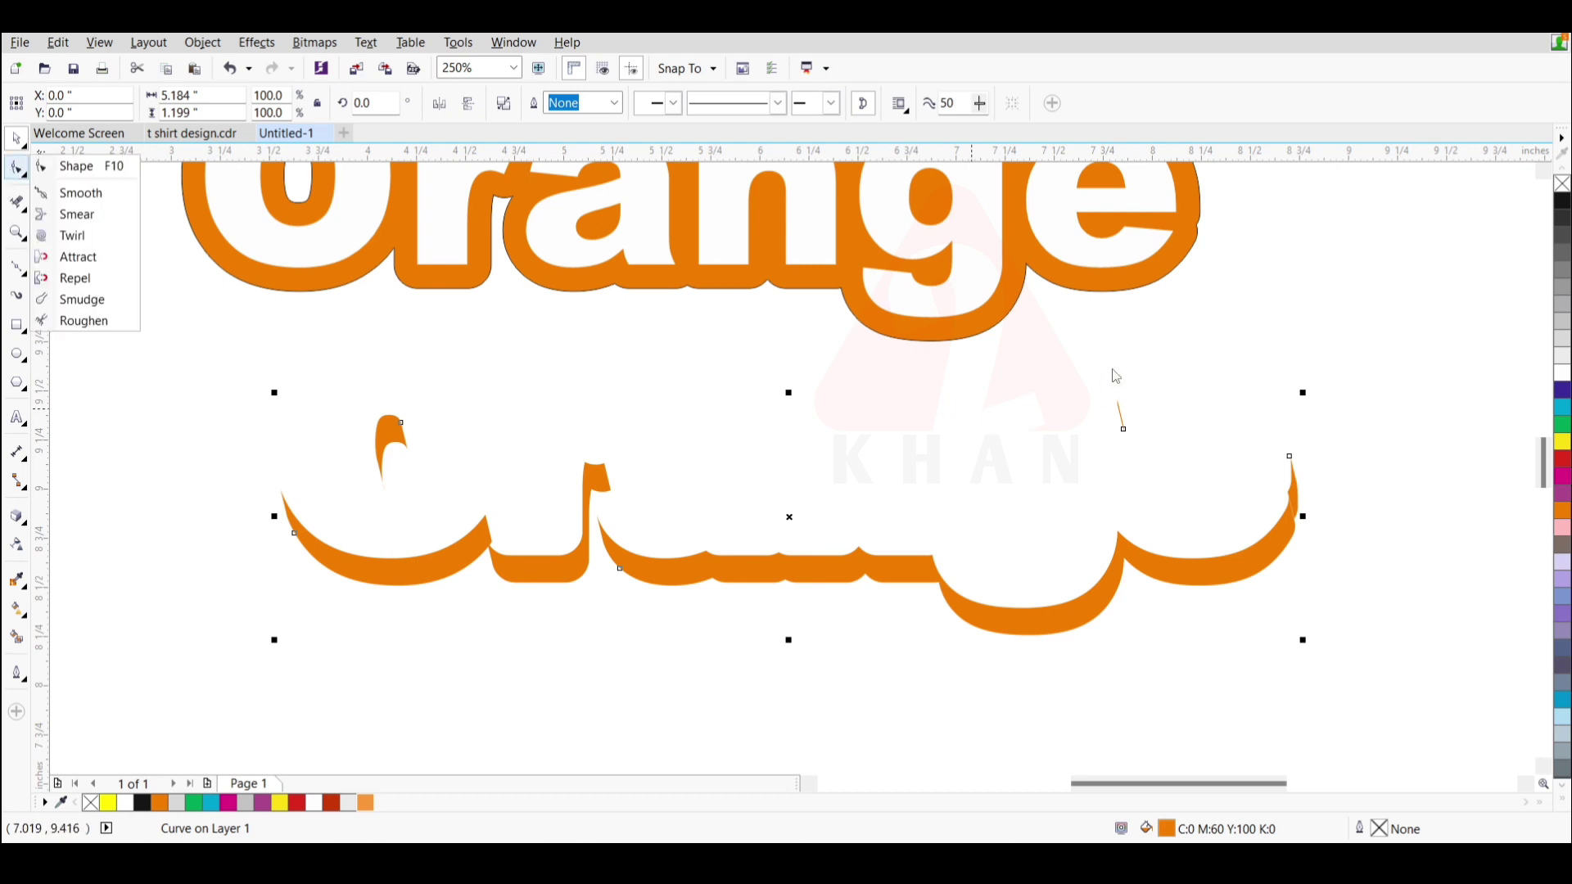
click(16, 168)
drag(1176, 368, 1042, 465)
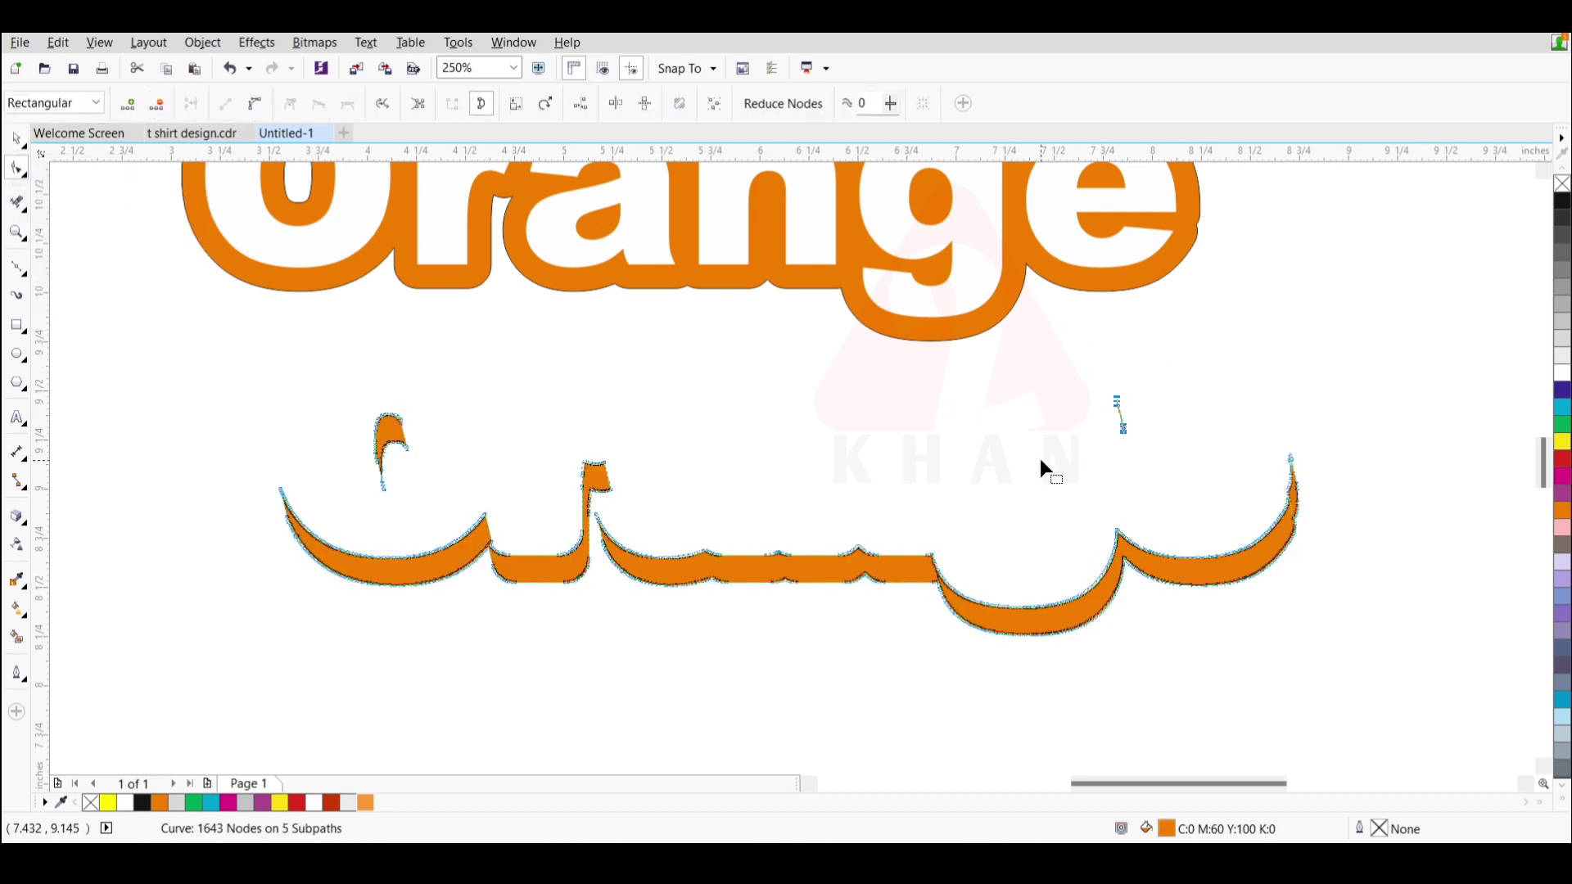
key(Delete)
click(16, 140)
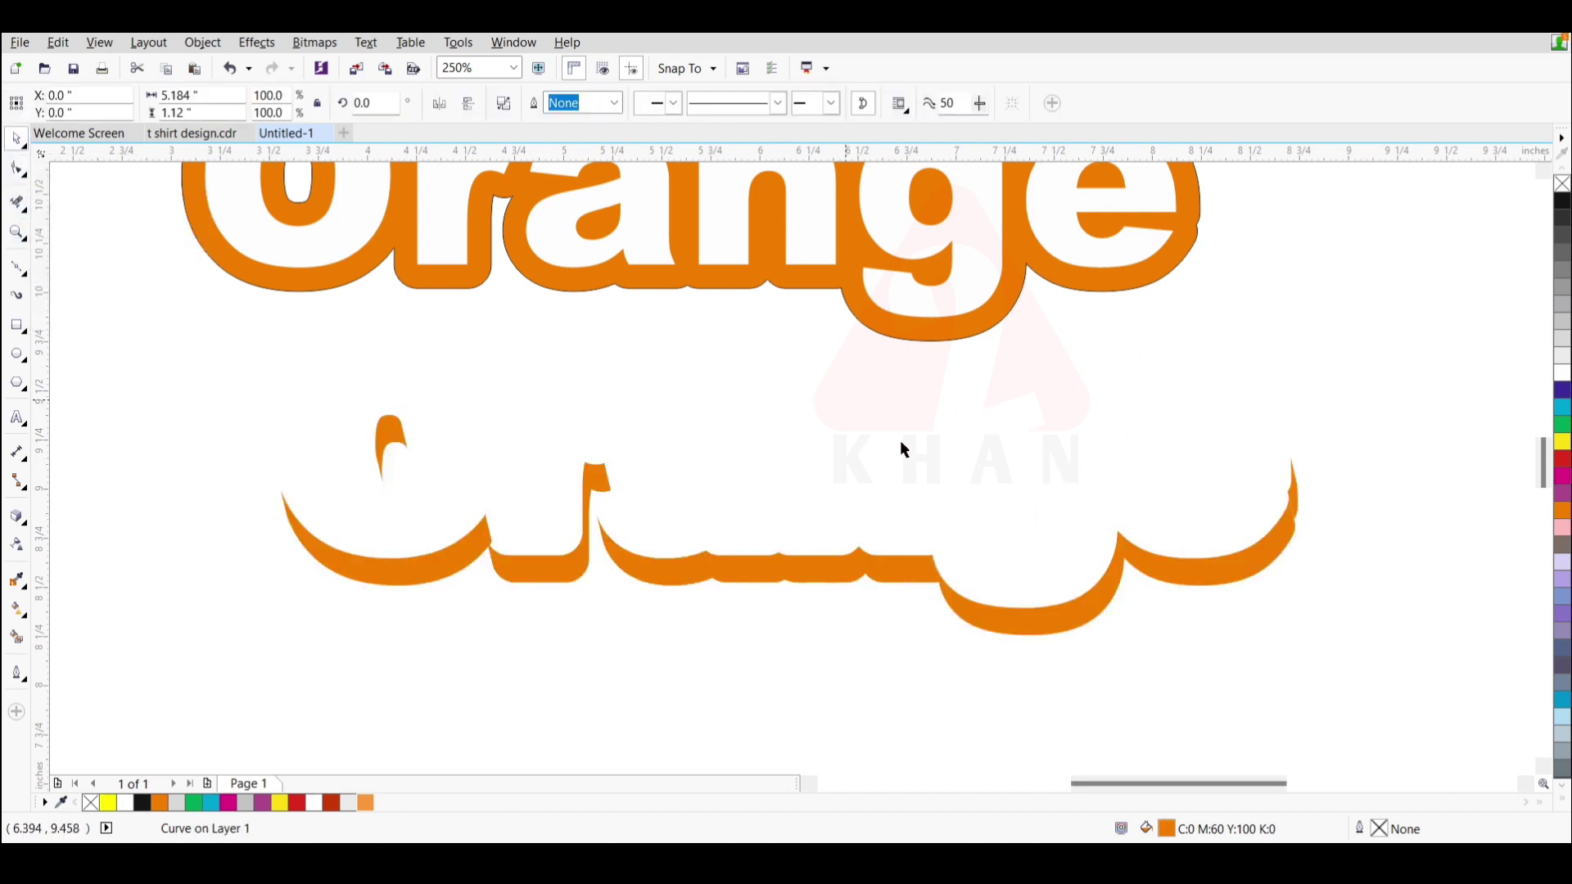
click(1030, 438)
- Move the welded side shape back up beneath the "Orange" title's contour
scroll(1028, 435, down, 1)
drag(1095, 416, 414, 593)
scroll(764, 480, up, 1)
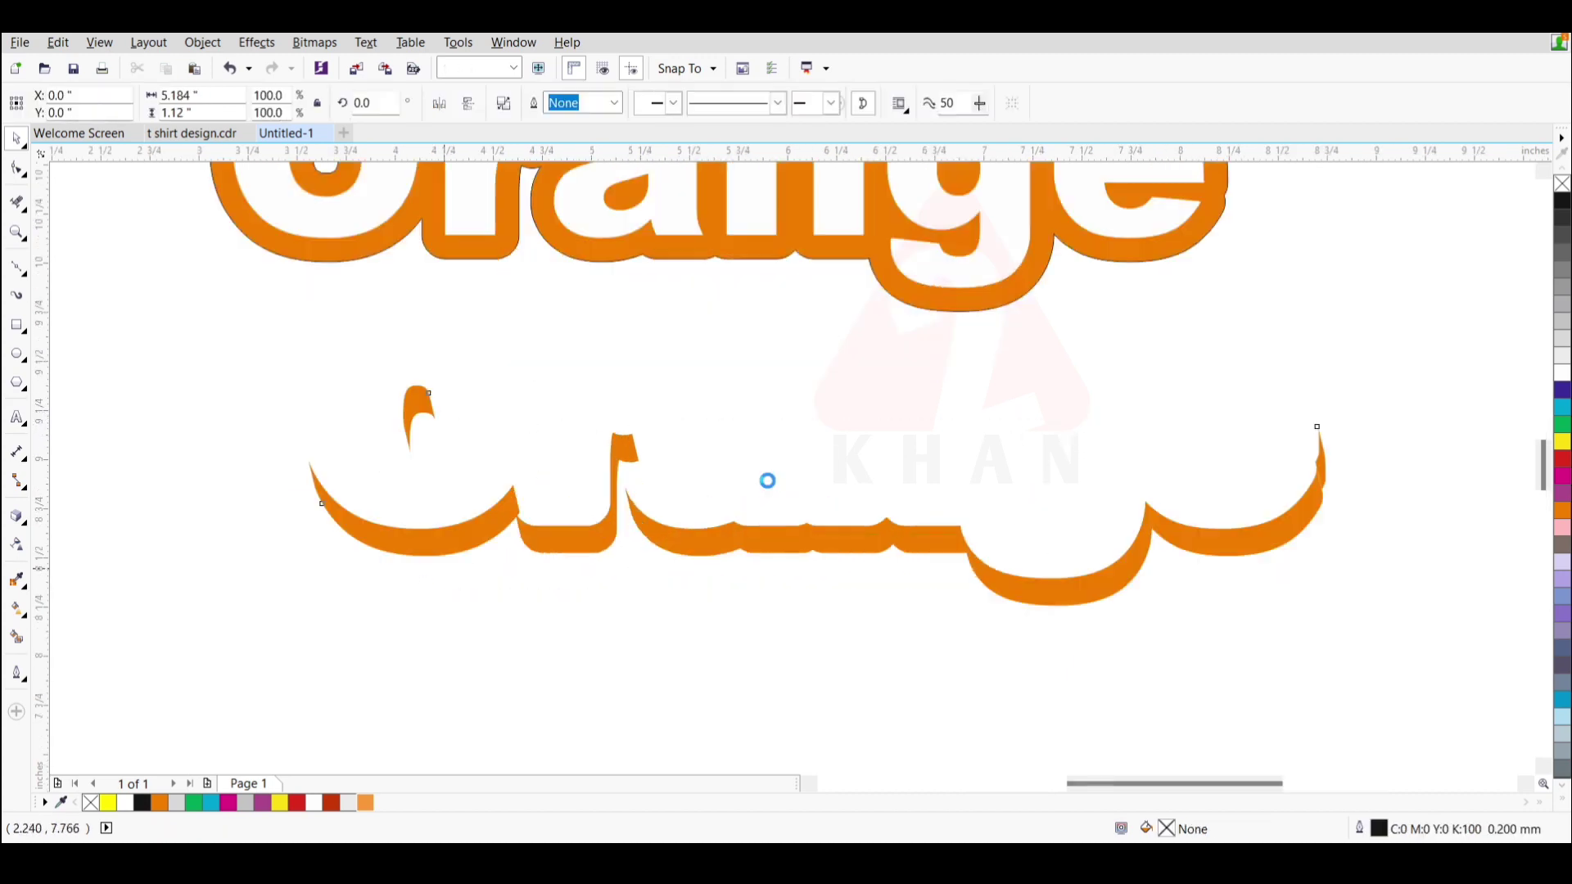
scroll(772, 491, up, 1)
scroll(781, 604, down, 2)
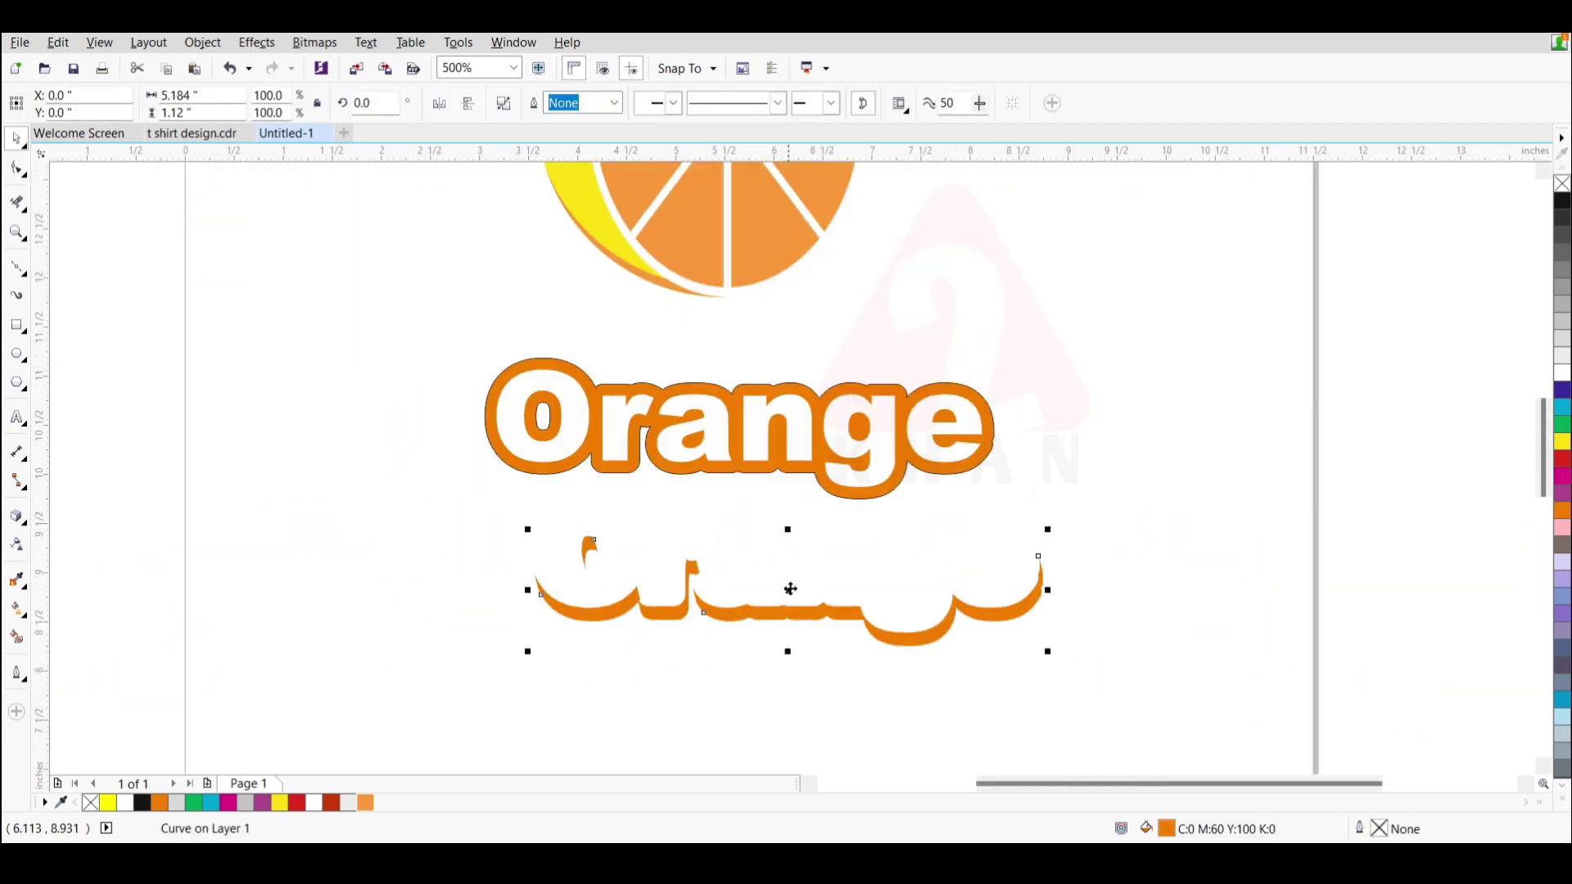
click(773, 578)
drag(776, 610, 764, 610)
drag(765, 609, 751, 477)
- Fine-tune the side shape's position so its upper edge meets the contour's lower edge without a gap
scroll(770, 481, up, 4)
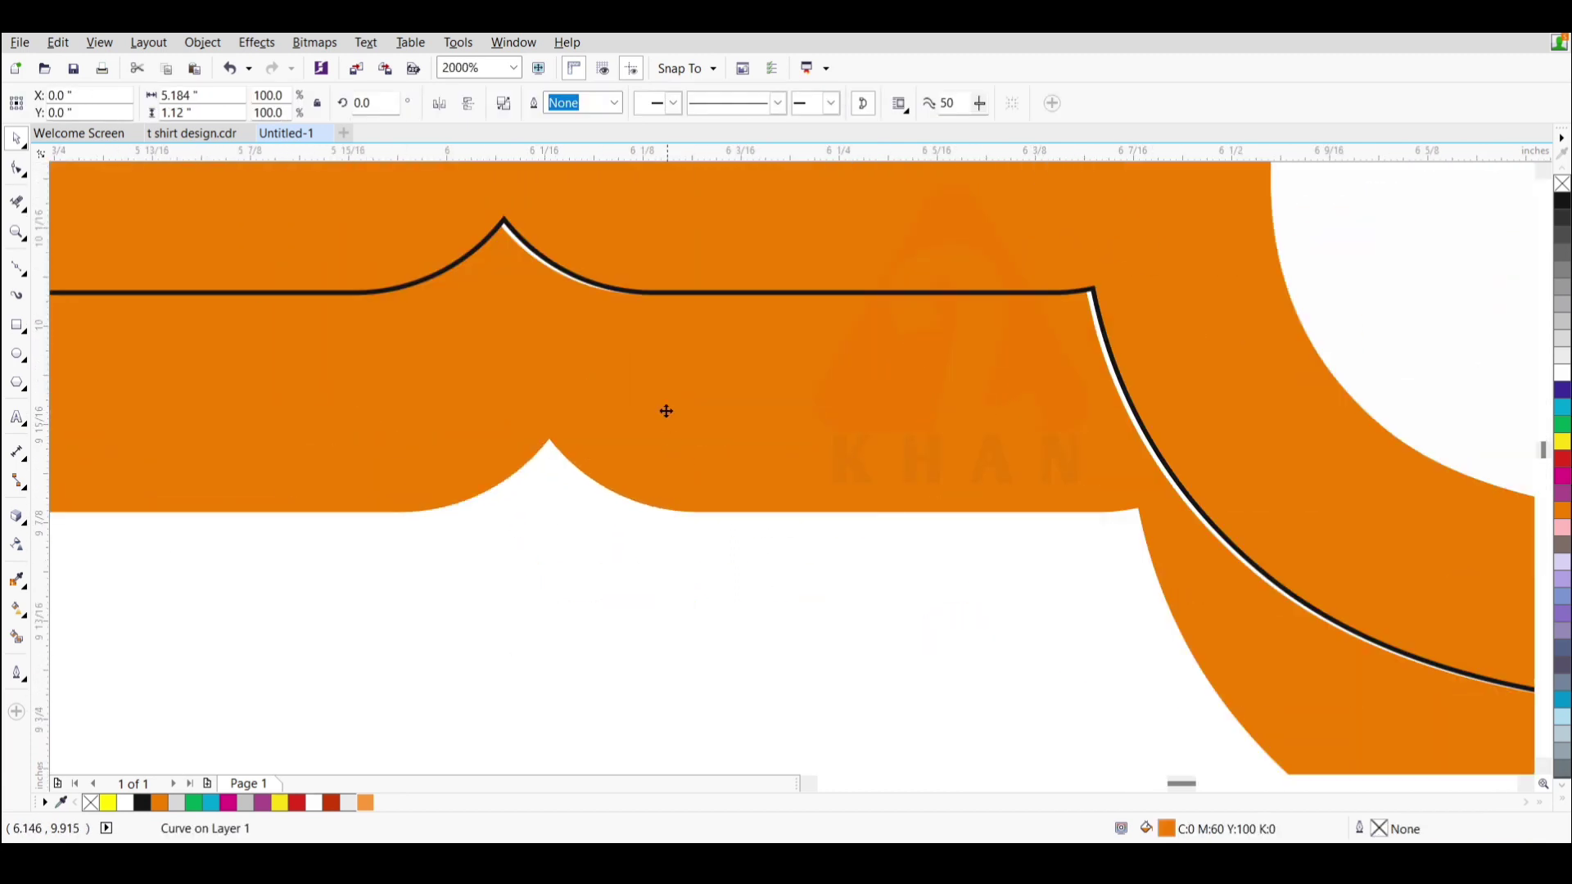
scroll(495, 319, up, 2)
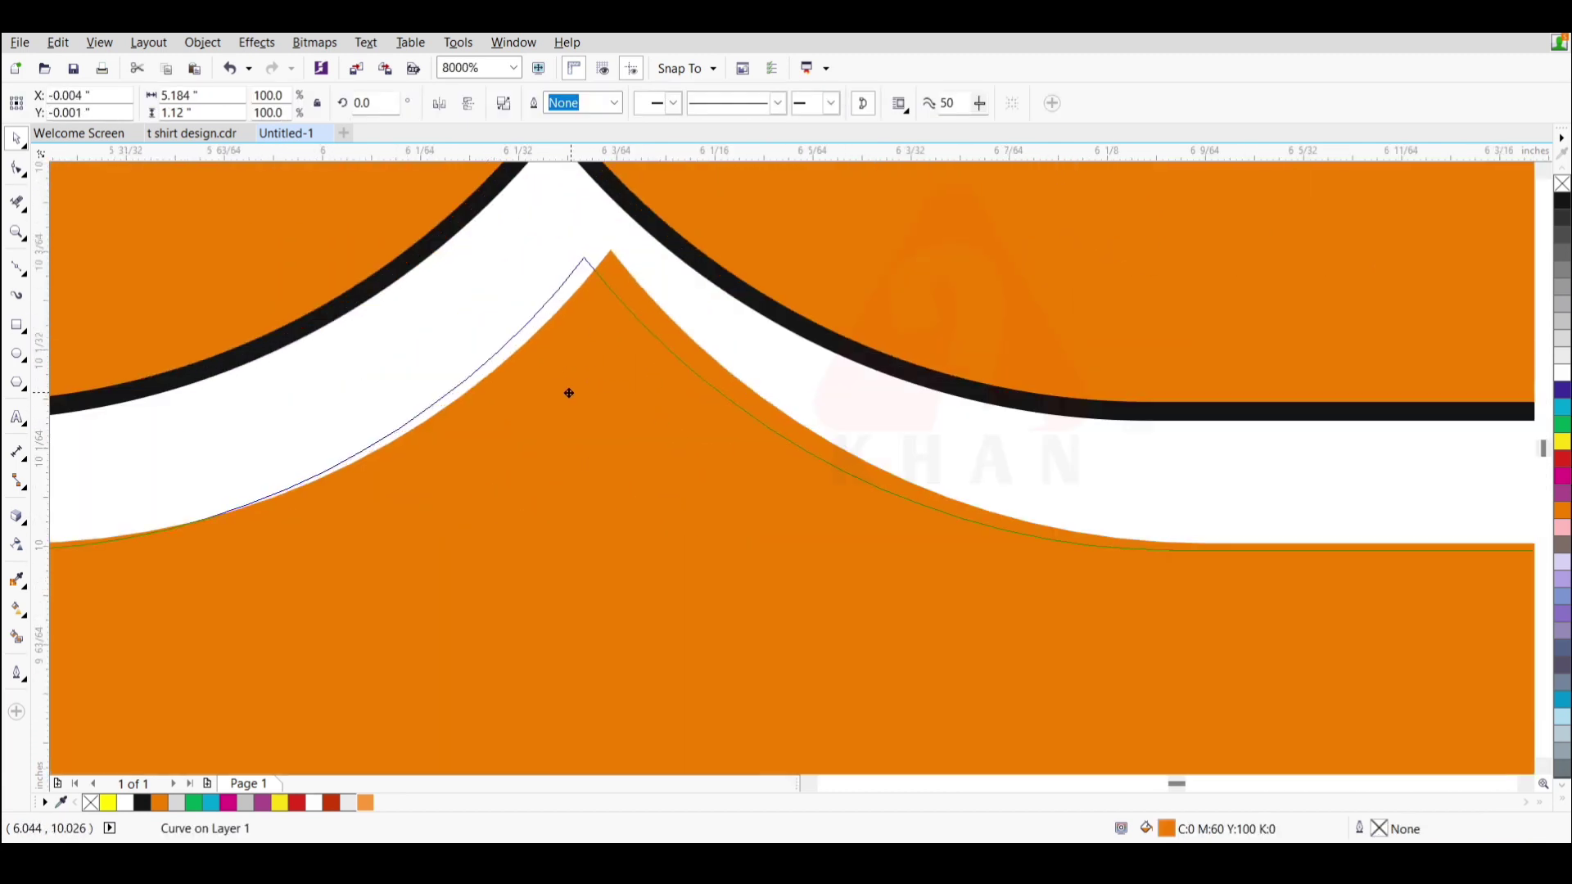
scroll(556, 348, down, 1)
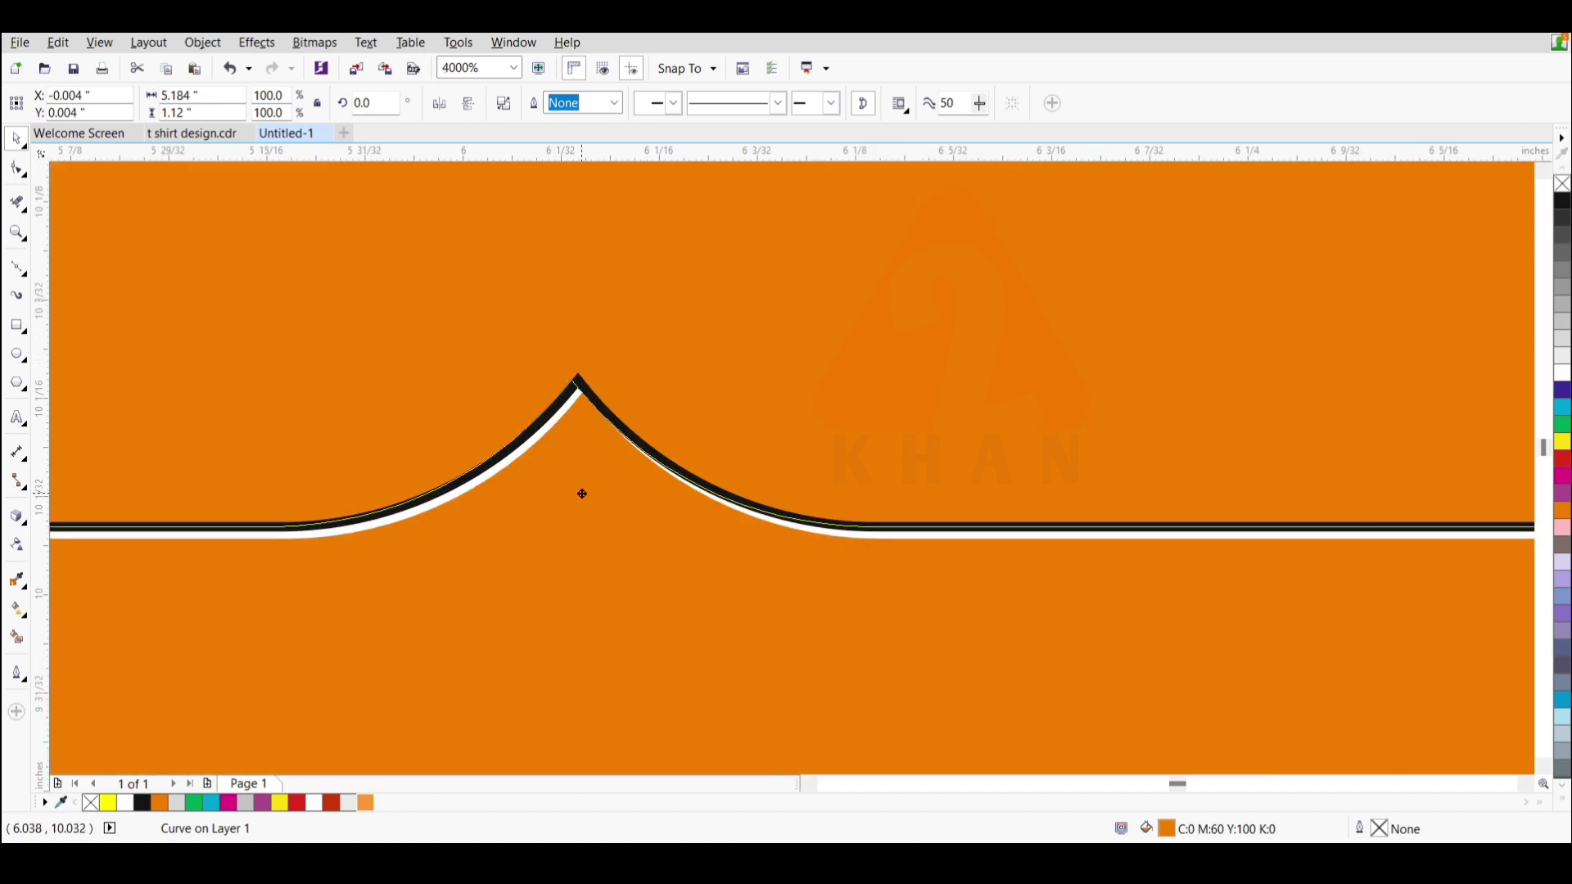
drag(588, 487, 588, 485)
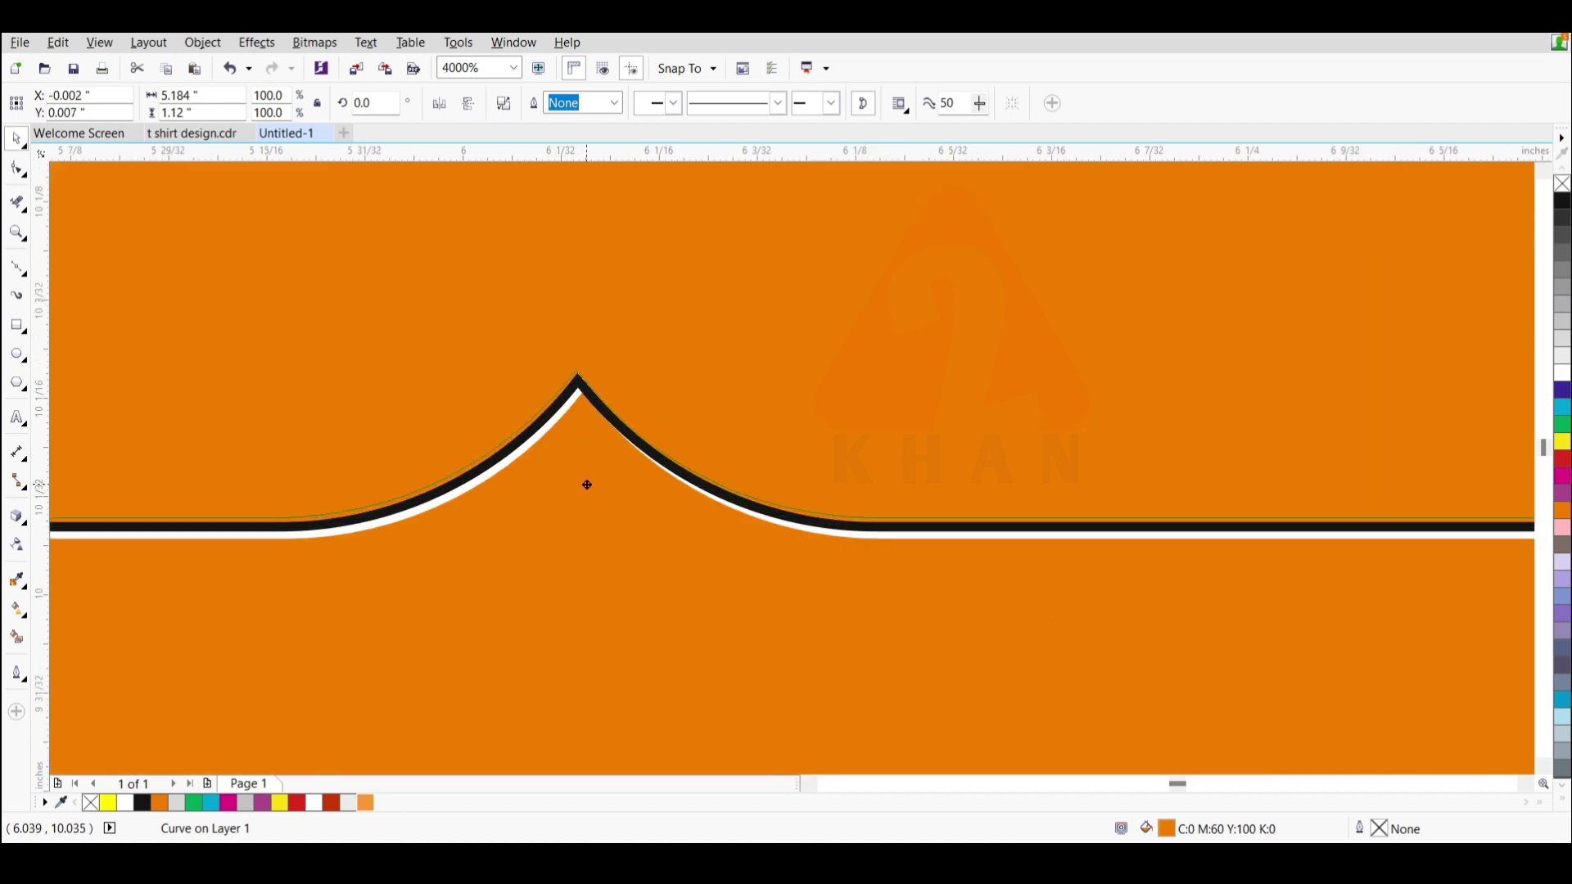
scroll(799, 473, down, 2)
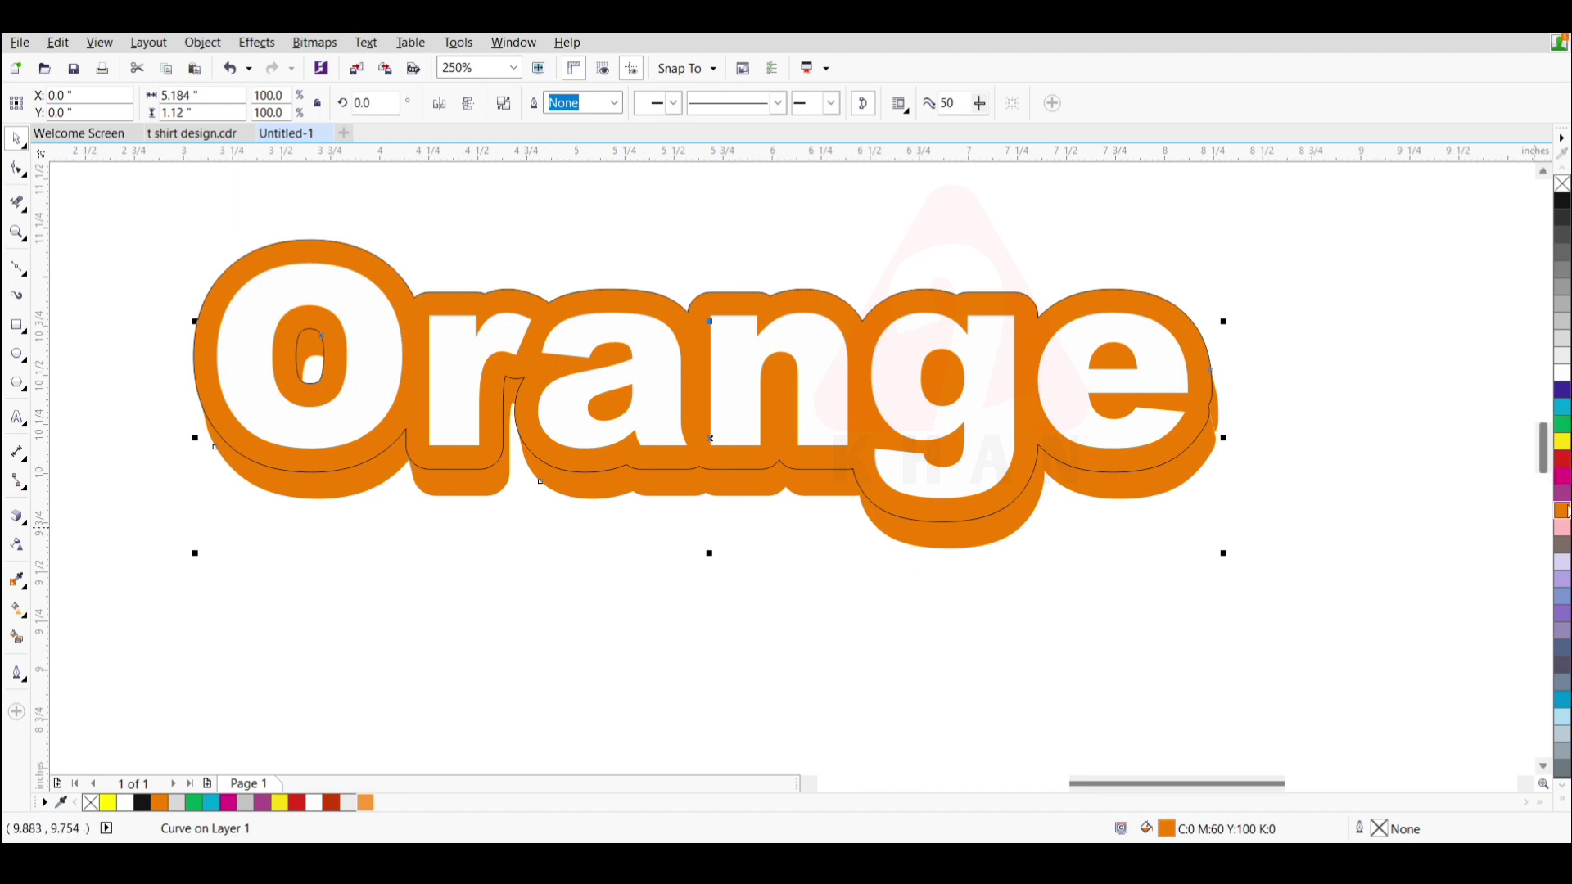
- Try purple, dark red and black fills on the side shape beneath the contour
click(1562, 493)
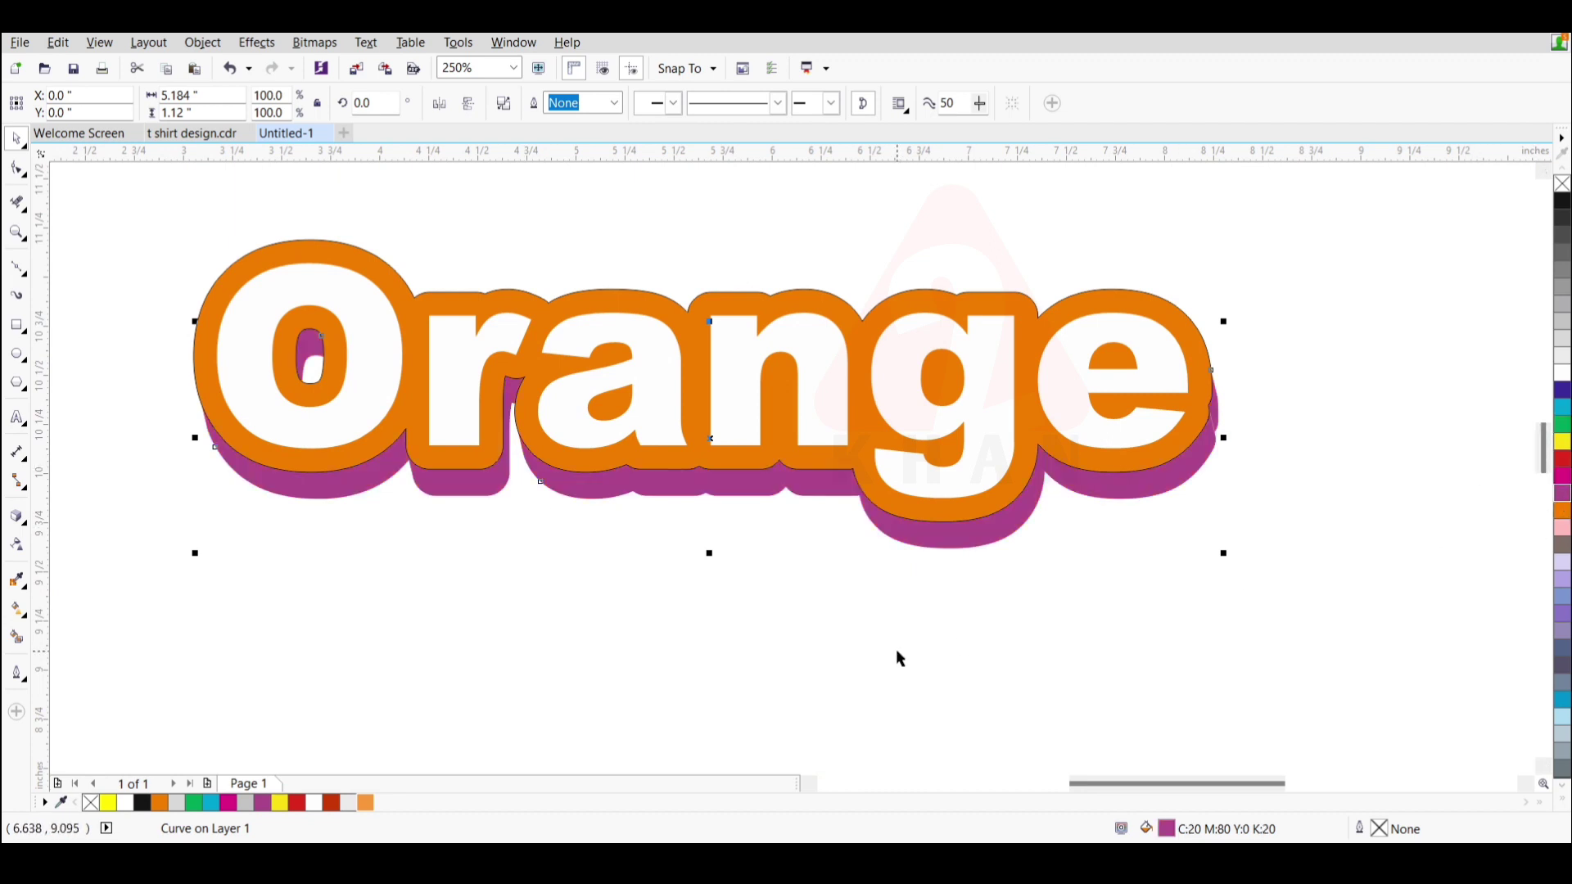
click(335, 805)
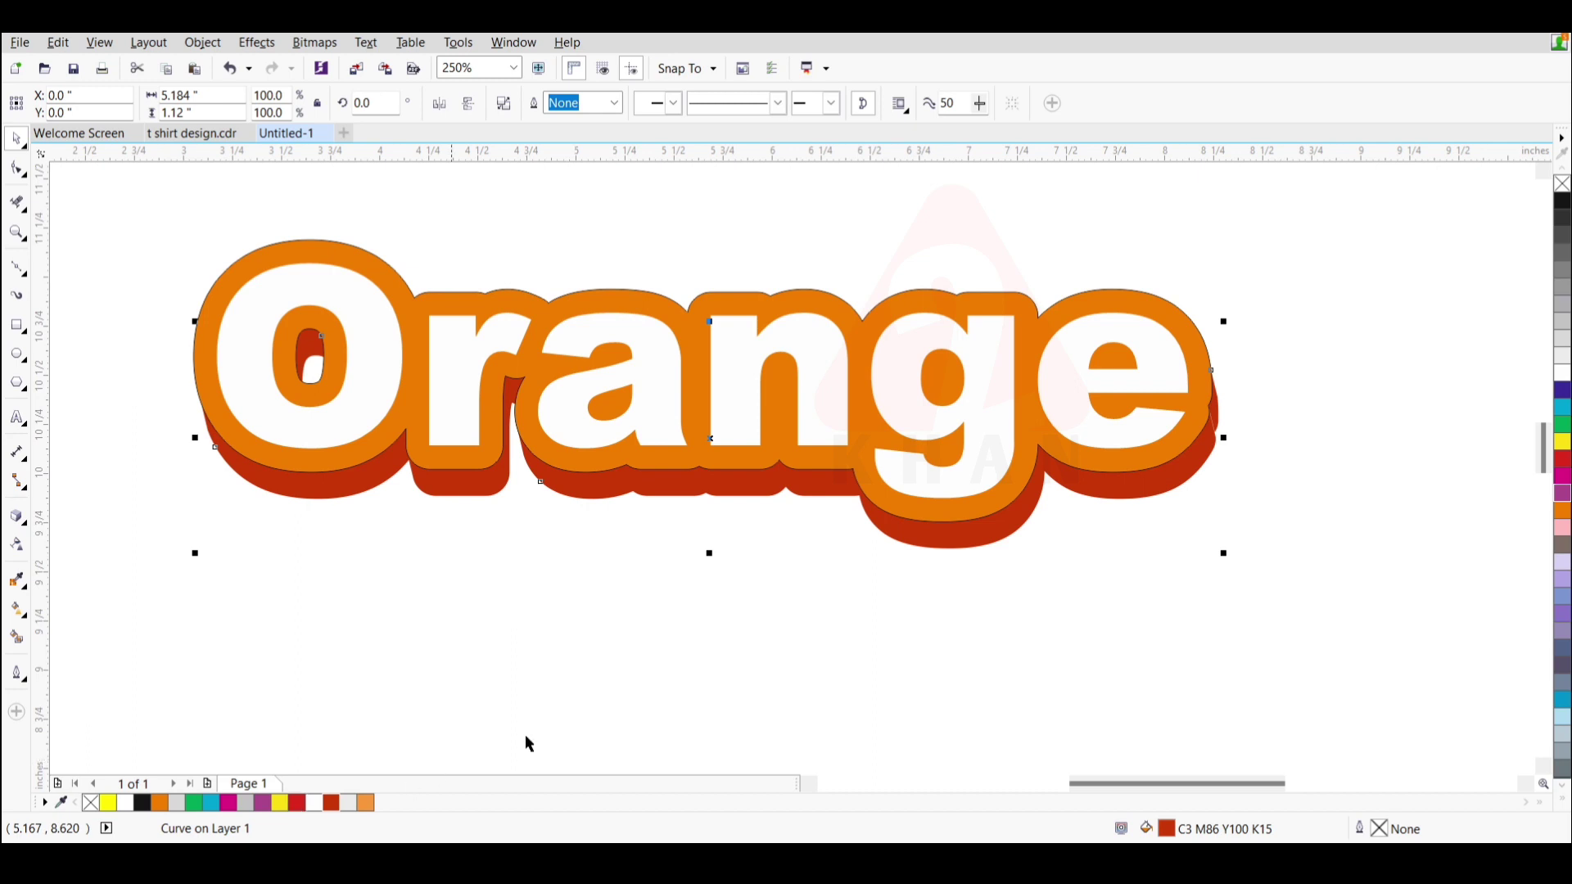
click(141, 803)
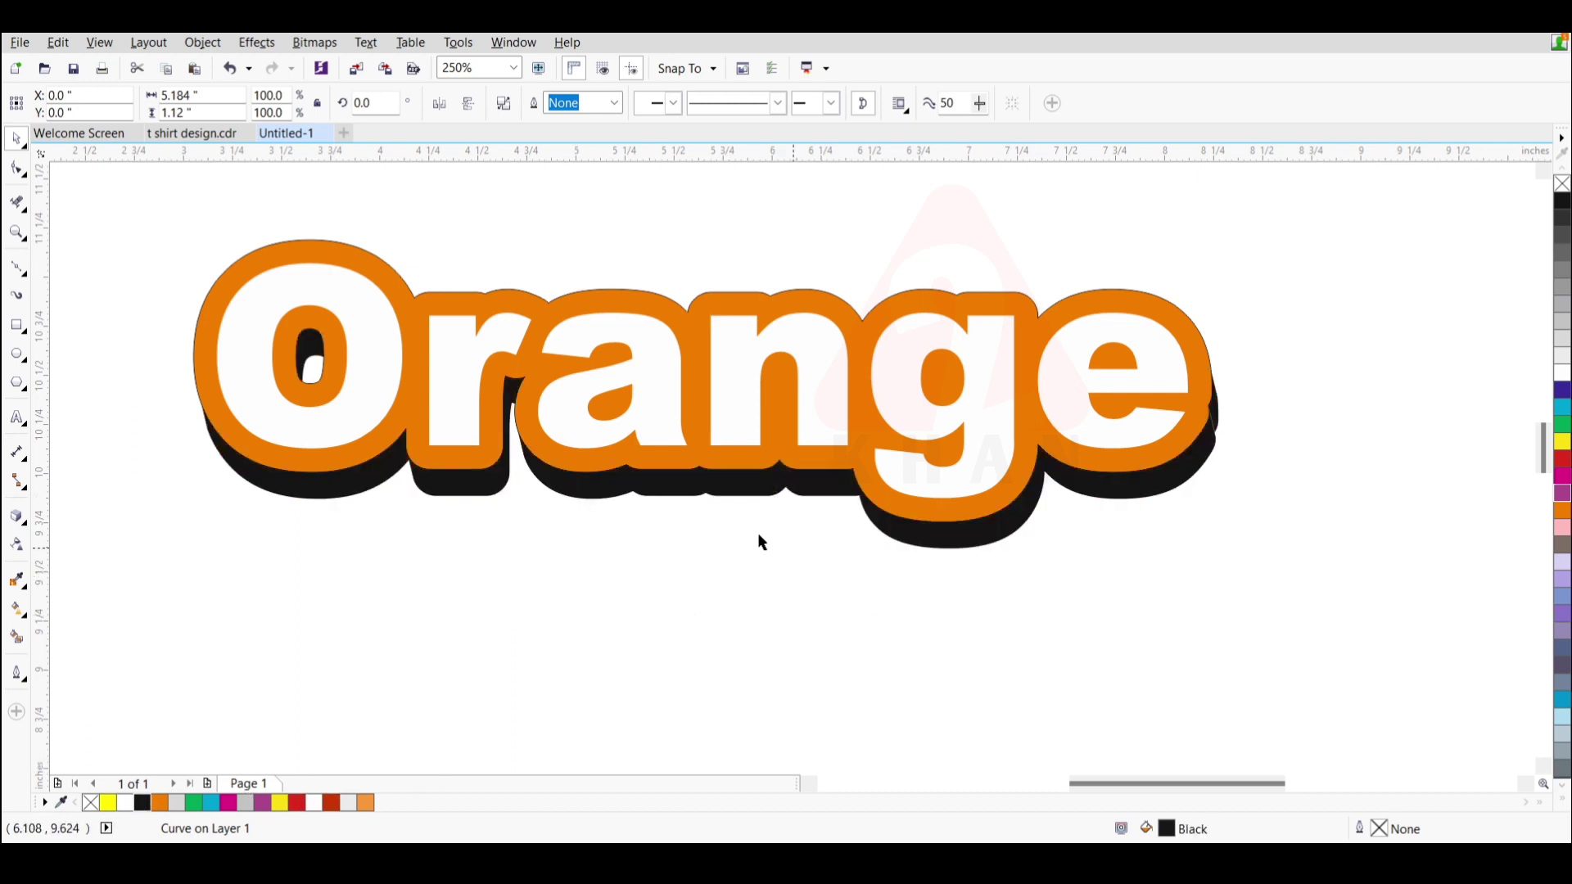
- Place a copy of the side shape below the title and fill the copy with 10% black
click(732, 543)
click(731, 497)
scroll(731, 497, up, 3)
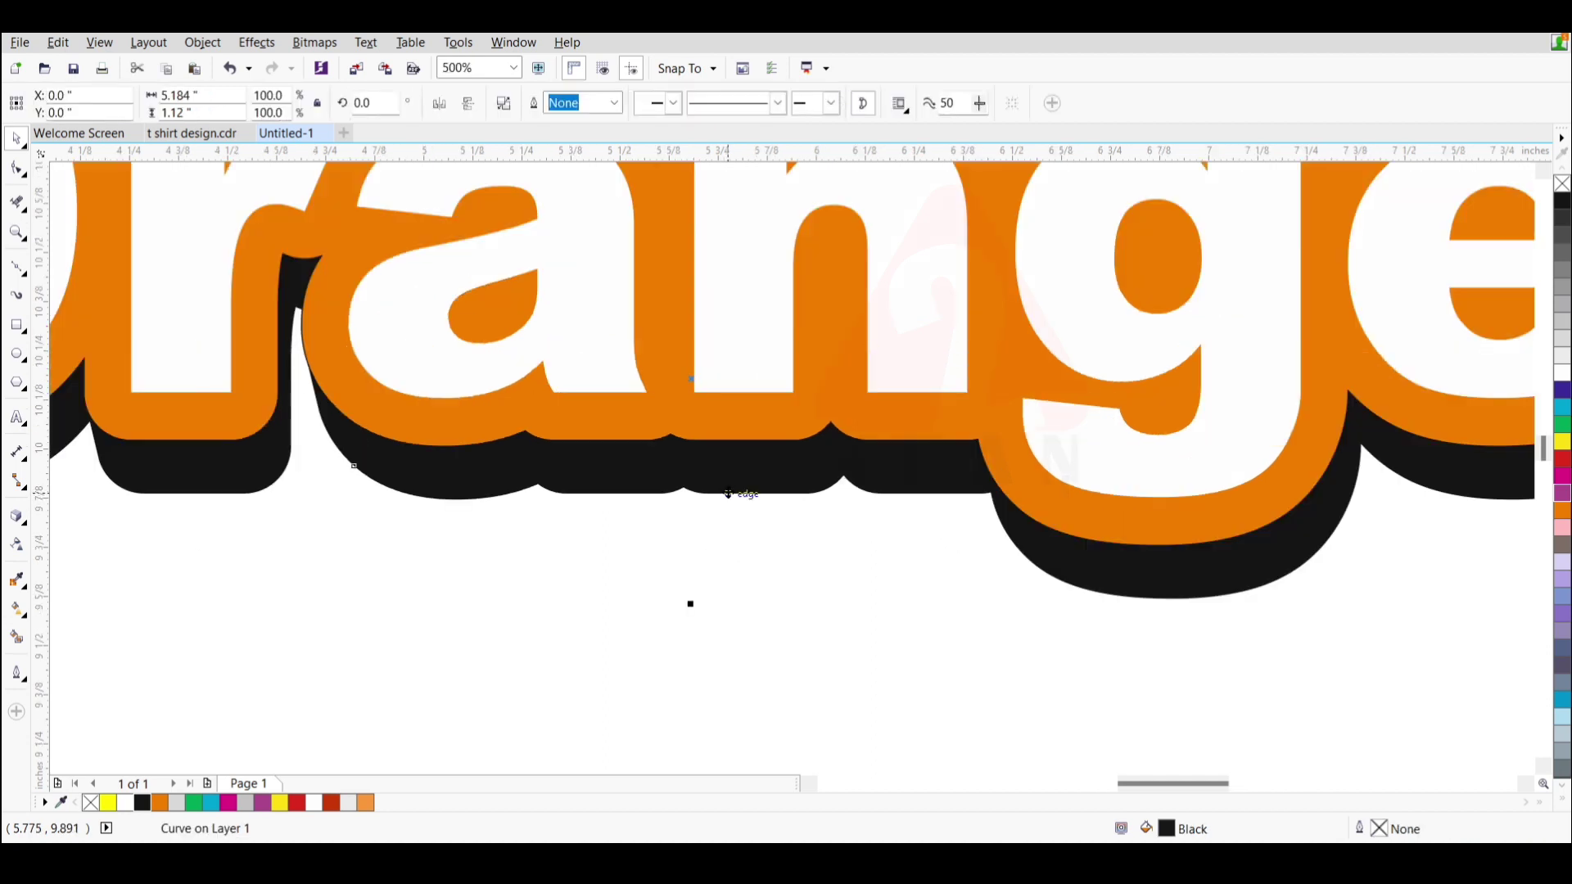
drag(731, 497, 734, 670)
drag(732, 497, 763, 612)
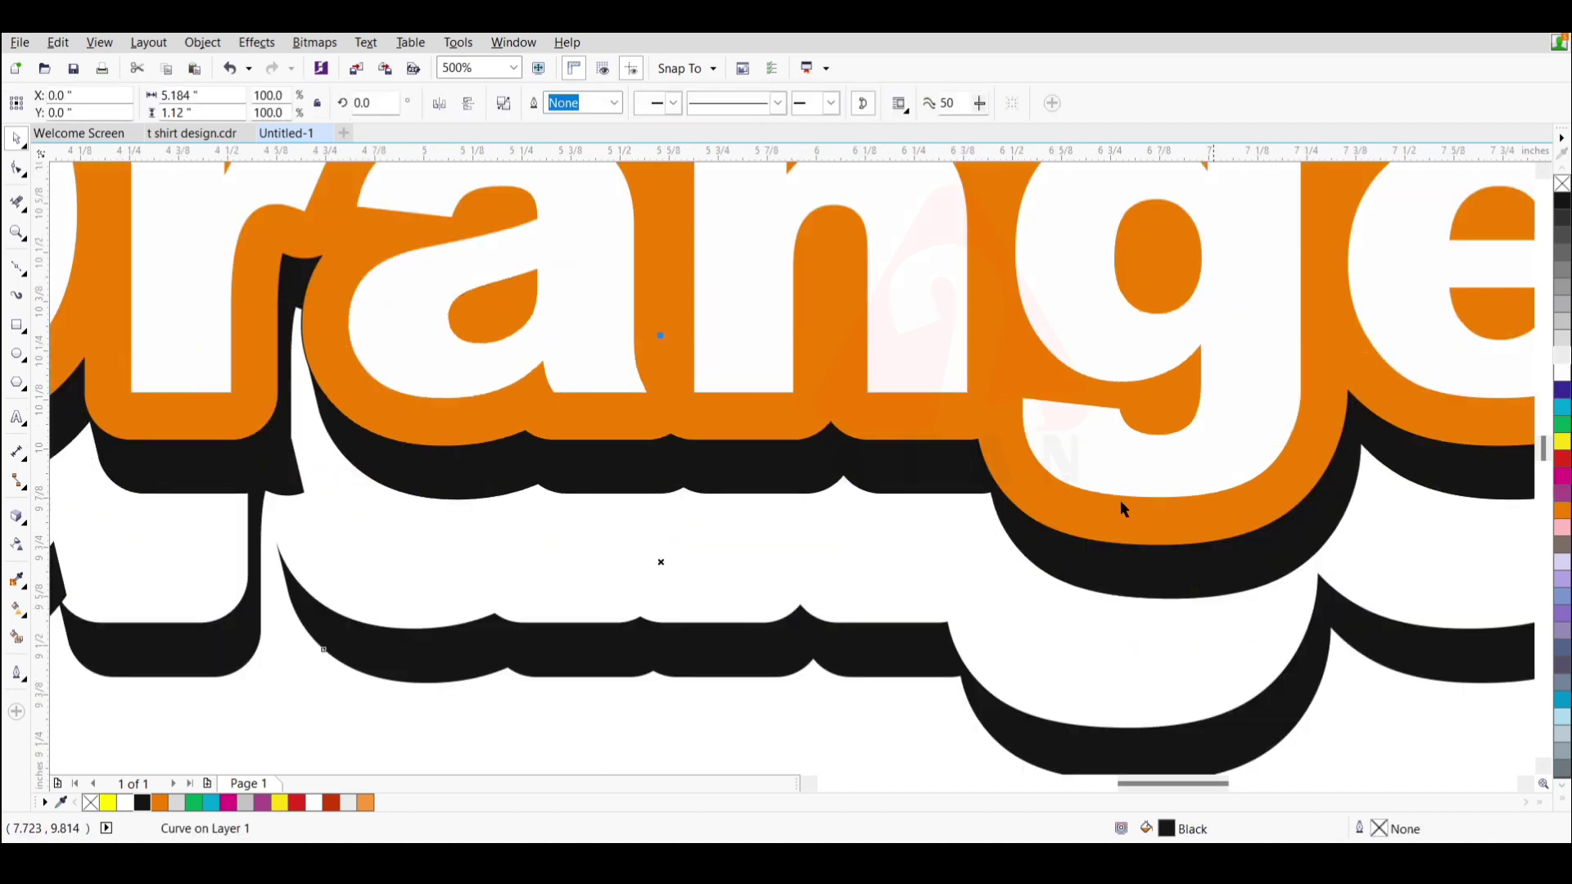
click(1564, 356)
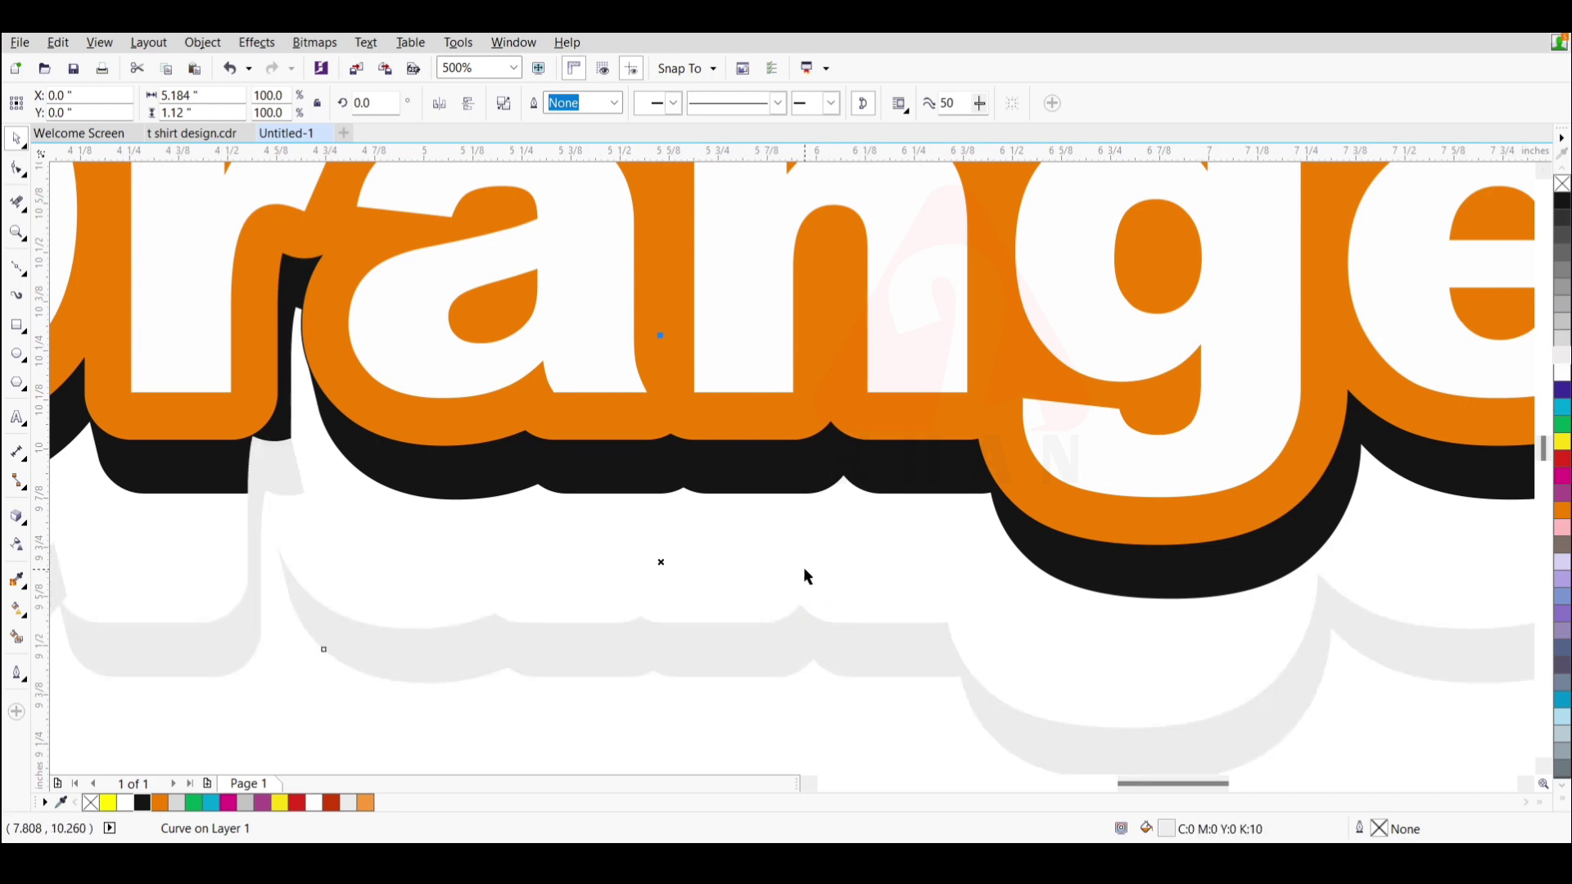
- Move the light grey copy up against the side shape's lower edge as a shadow layer
drag(790, 623, 835, 504)
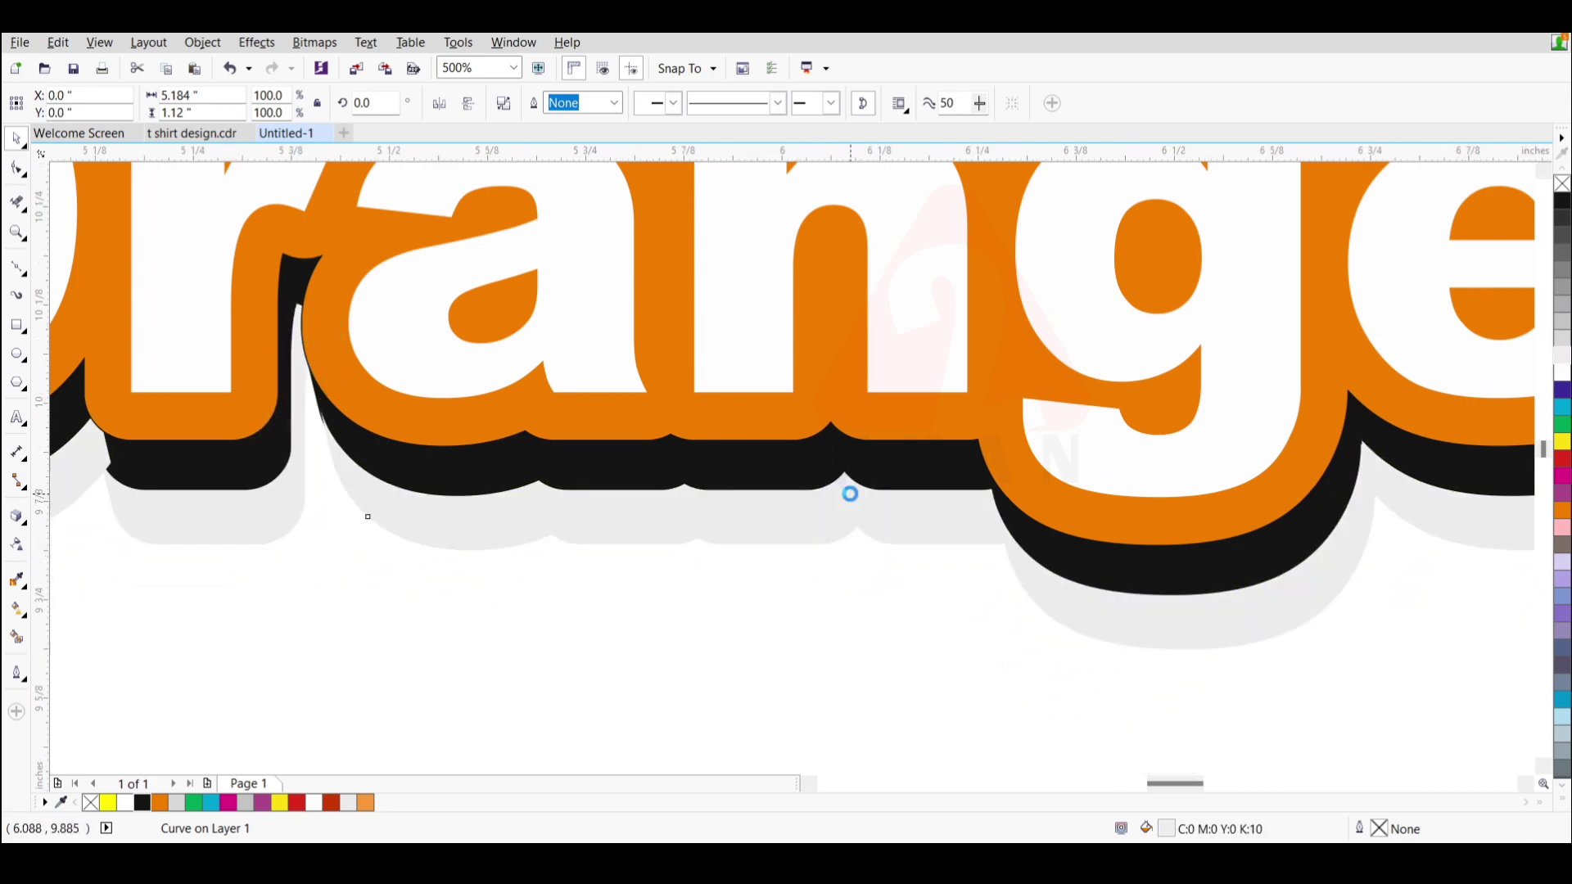
scroll(839, 499, up, 3)
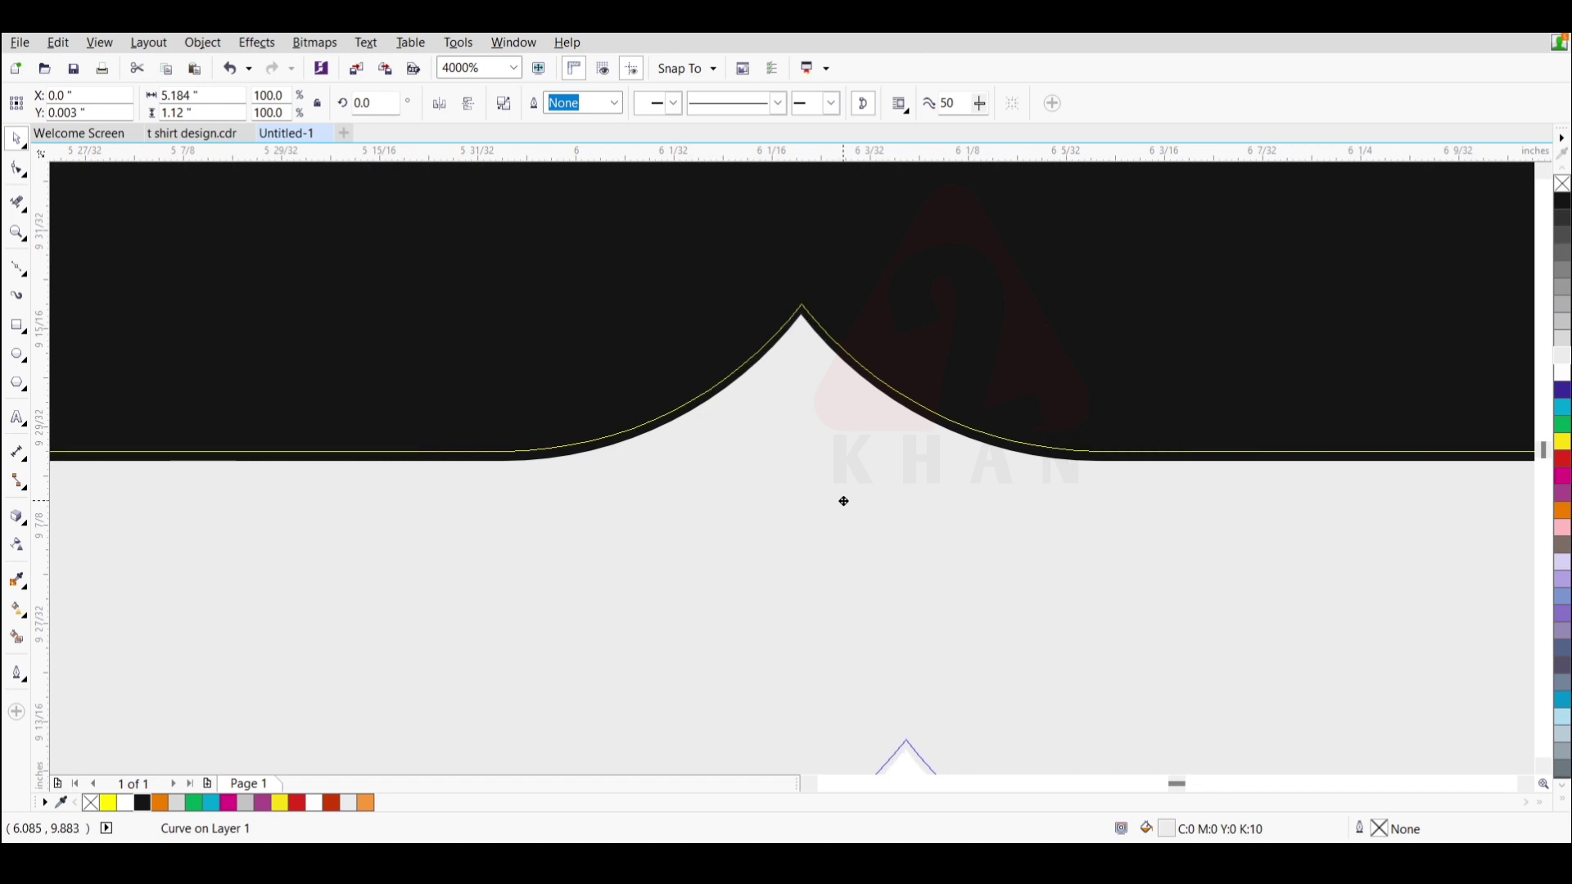
scroll(843, 501, down, 2)
click(802, 592)
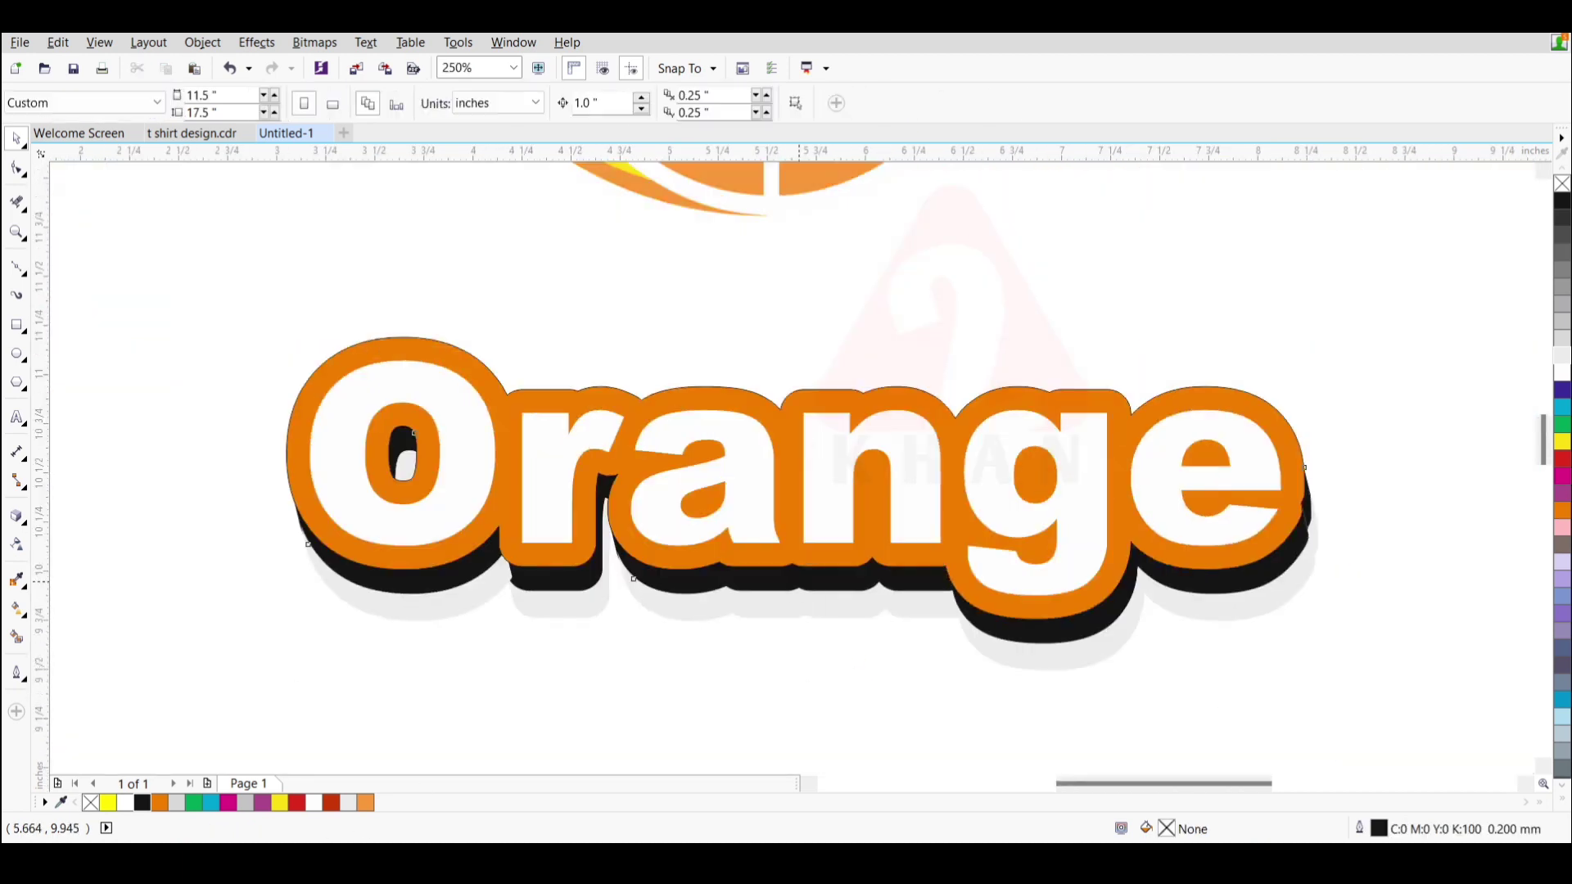
- Fill the side shape with red and remove the black outline from the orange contour
click(331, 802)
key(Escape)
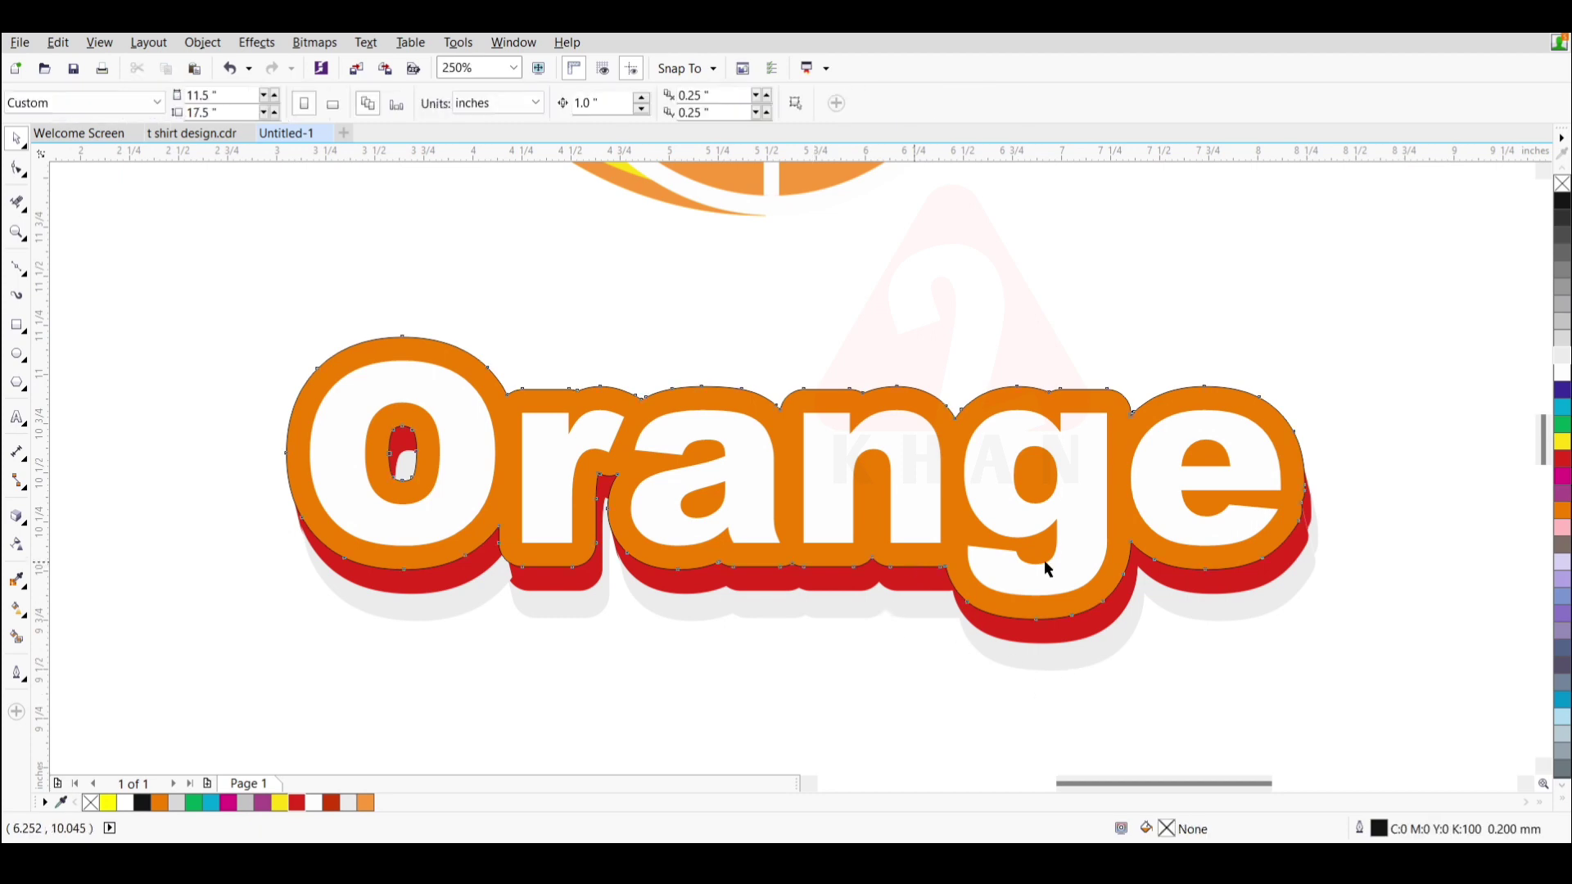
click(1046, 562)
key(Escape)
scroll(1029, 474, down, 2)
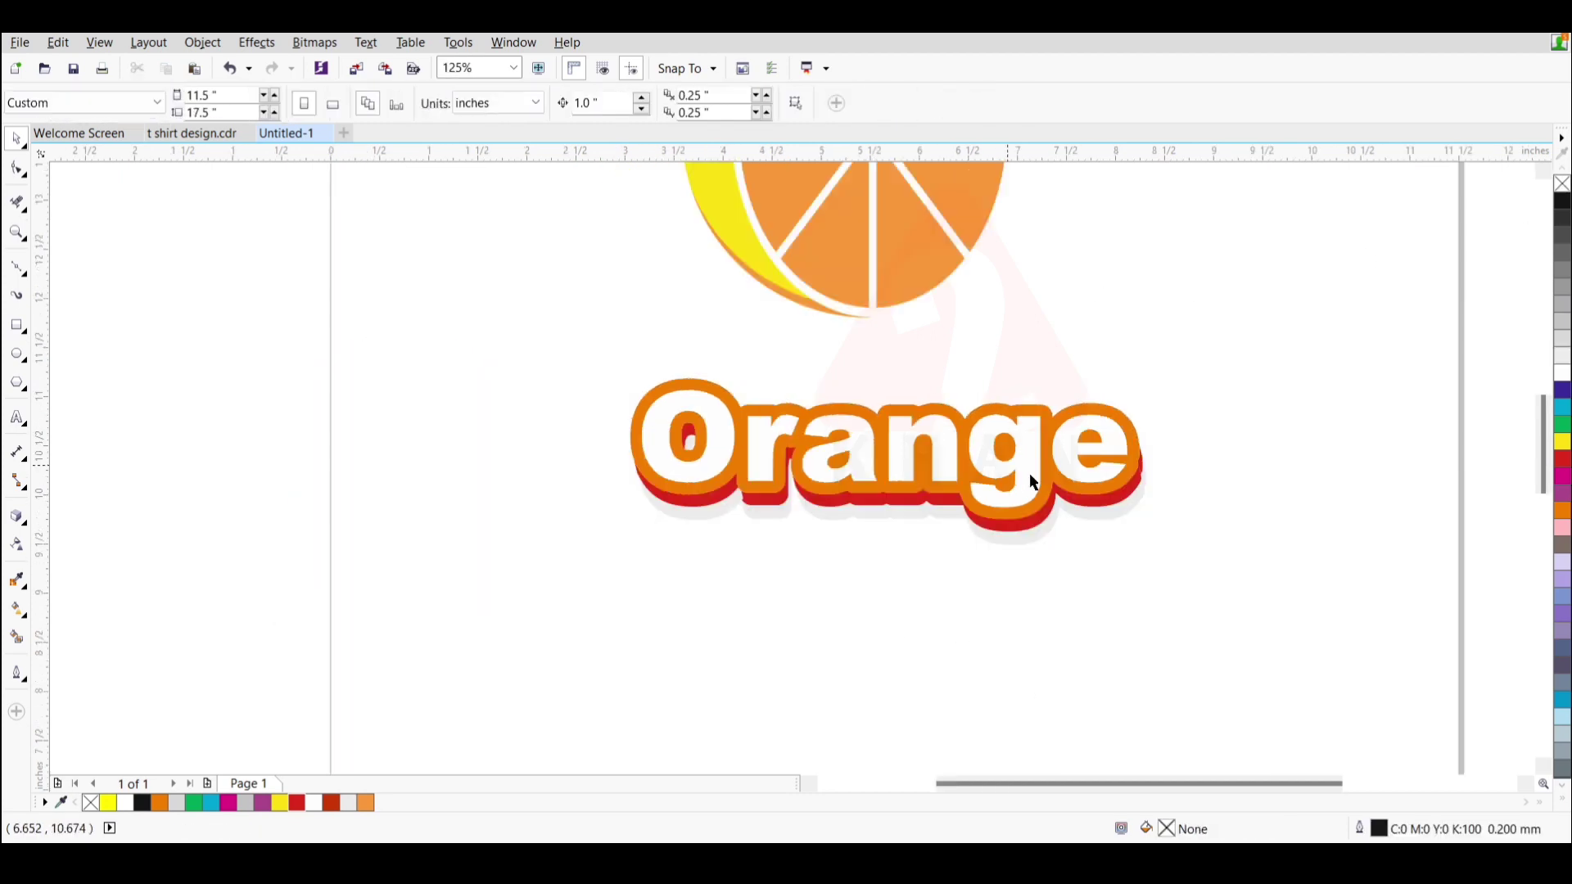
scroll(884, 455, up, 2)
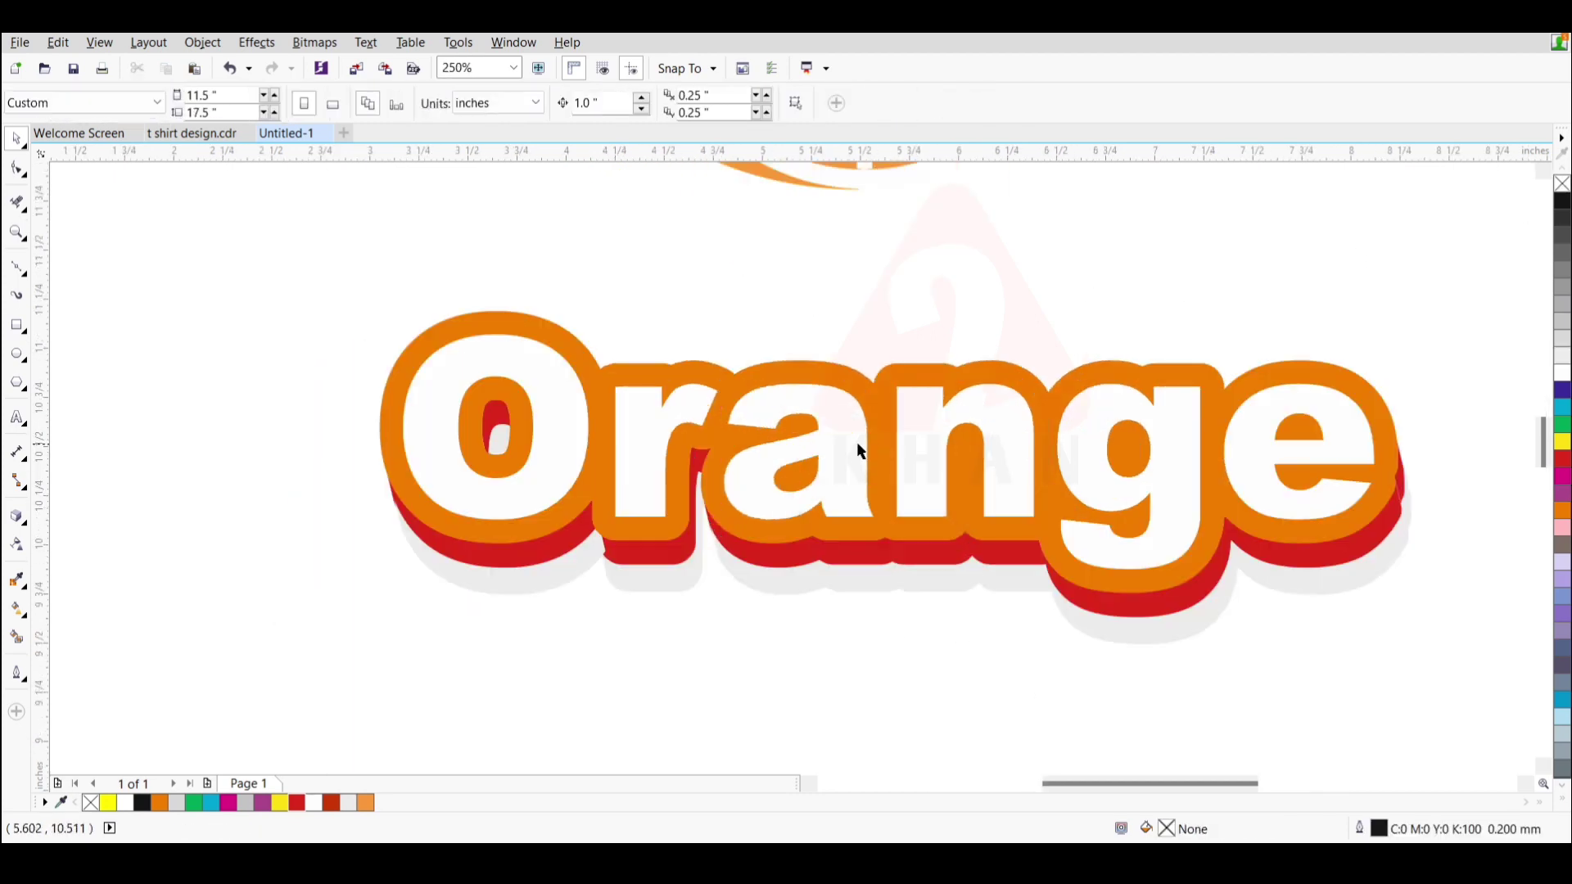
- Shift the light grey shadow shape down about 0.018 inches from the red side shape
click(901, 498)
key(Escape)
scroll(1000, 604, up, 2)
click(987, 560)
scroll(987, 560, down, 2)
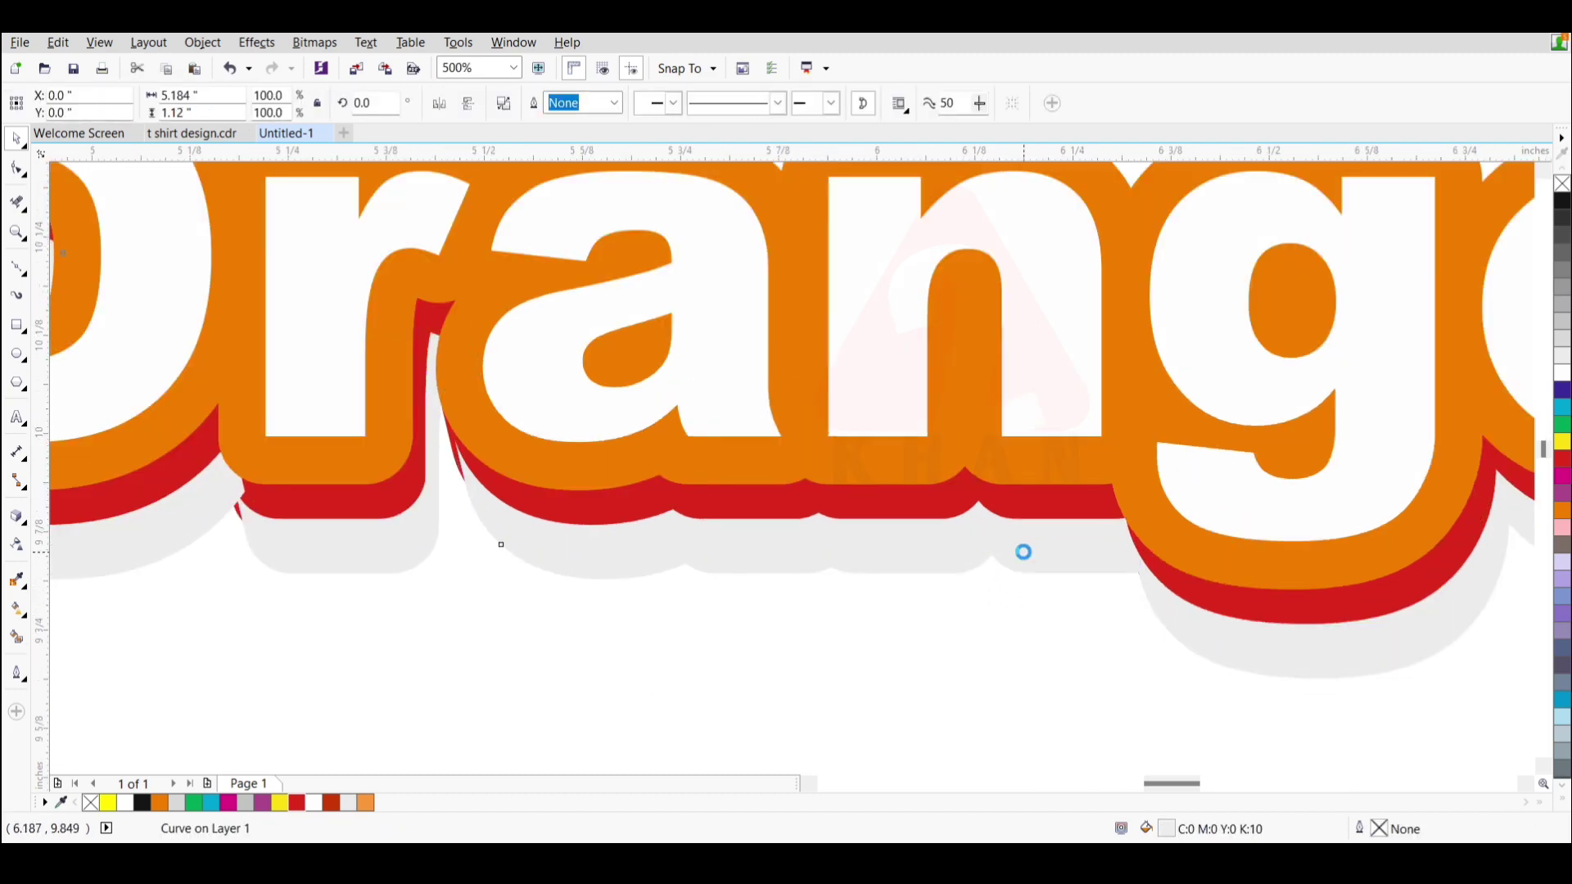
scroll(1024, 549, up, 4)
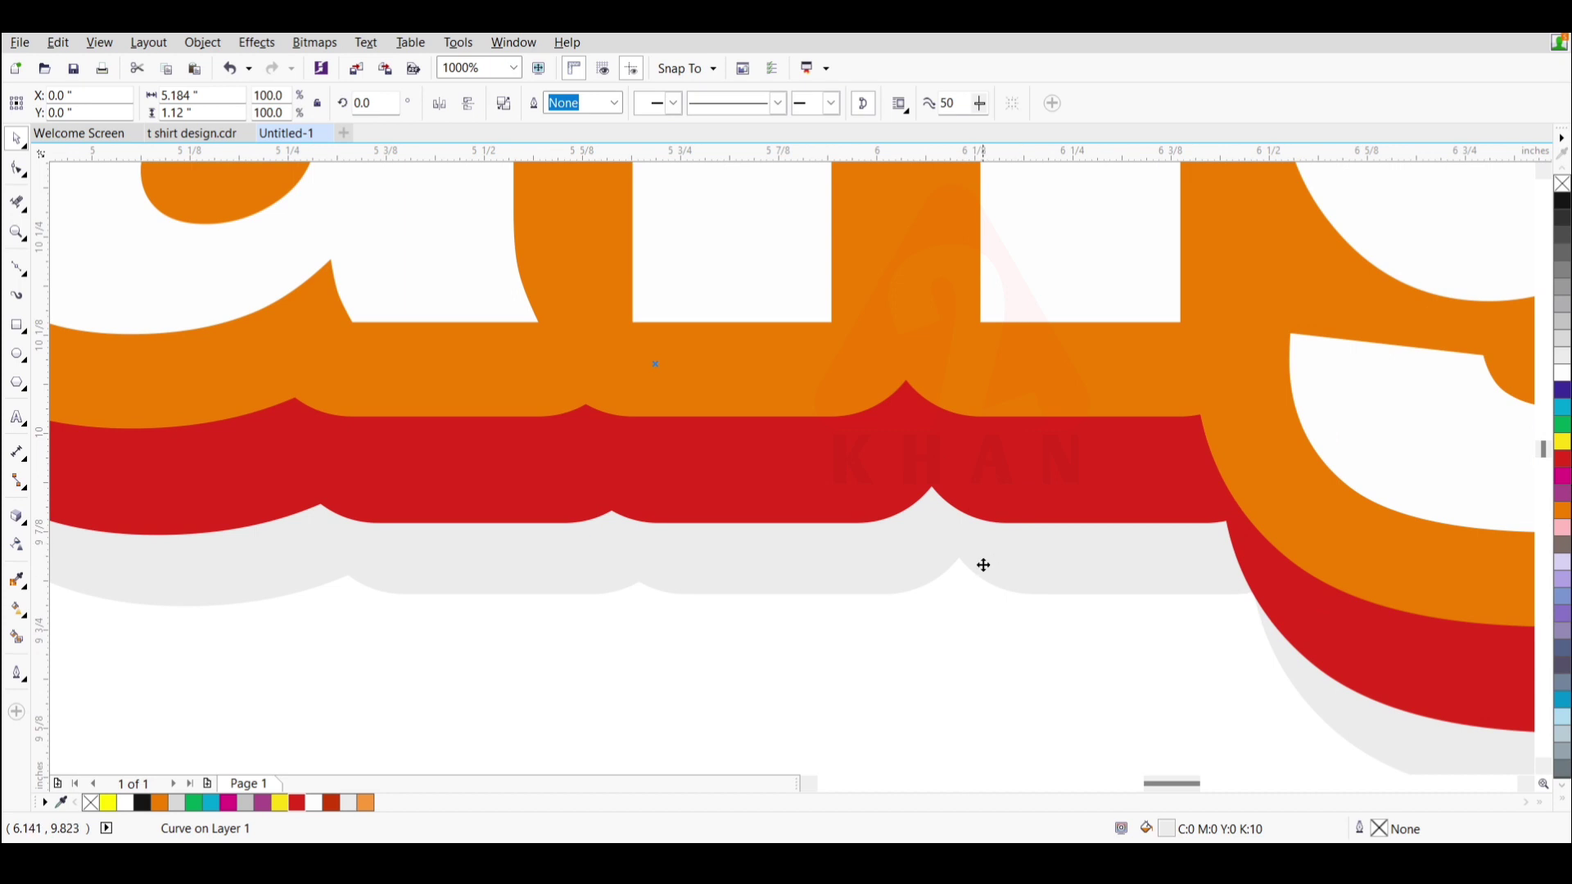
mouse_move(983, 565)
mouse_down()
mouse_move(979, 589)
mouse_move(981, 573)
mouse_up()
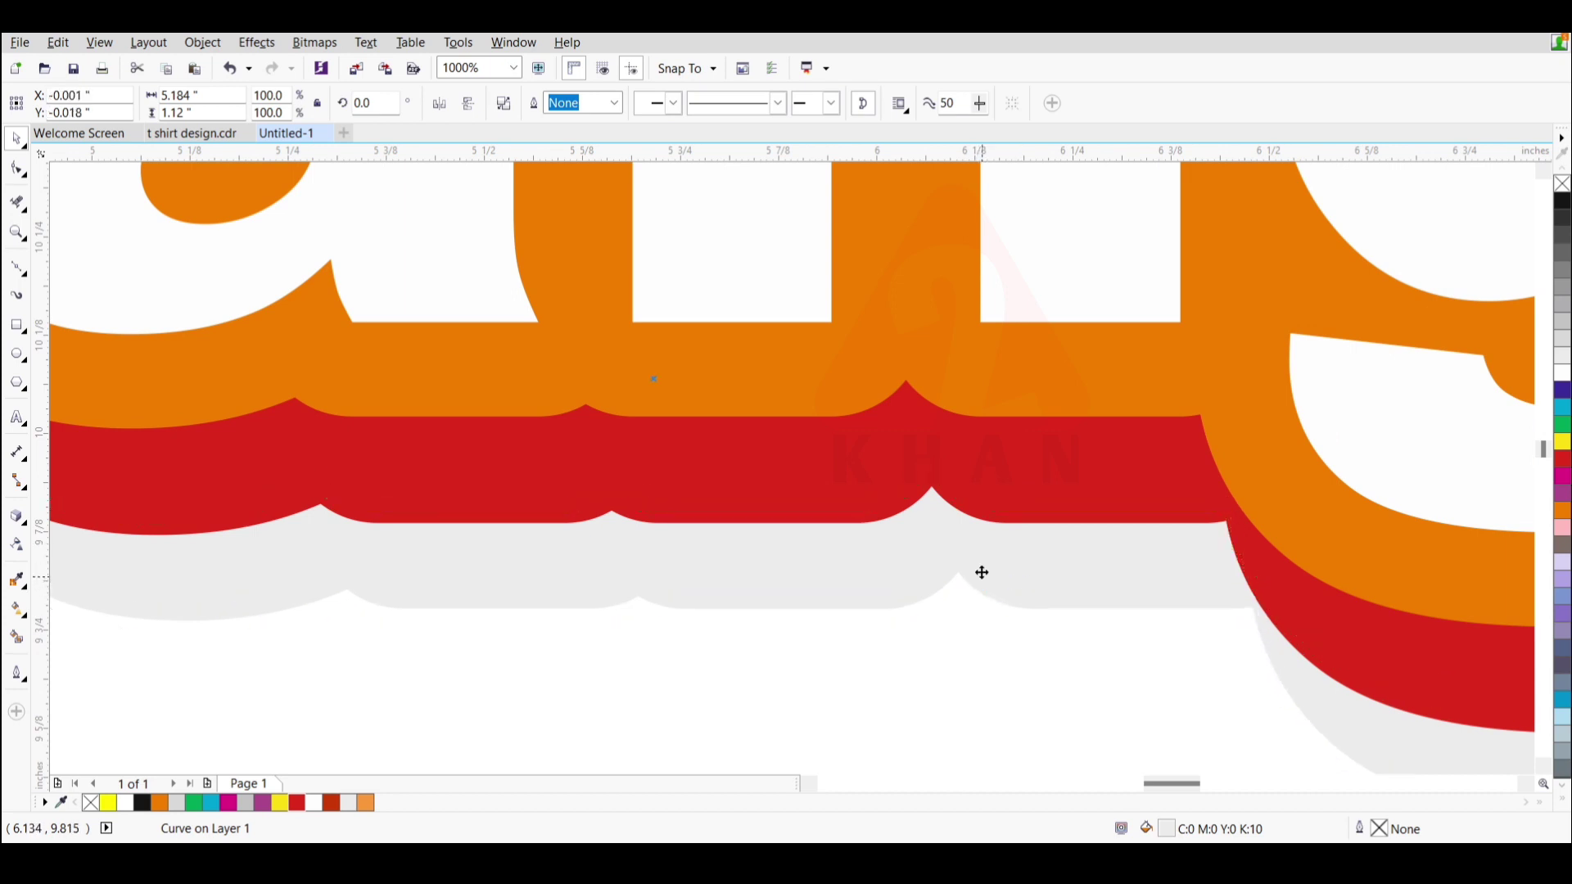
scroll(982, 572, down, 1)
click(779, 591)
scroll(778, 591, down, 1)
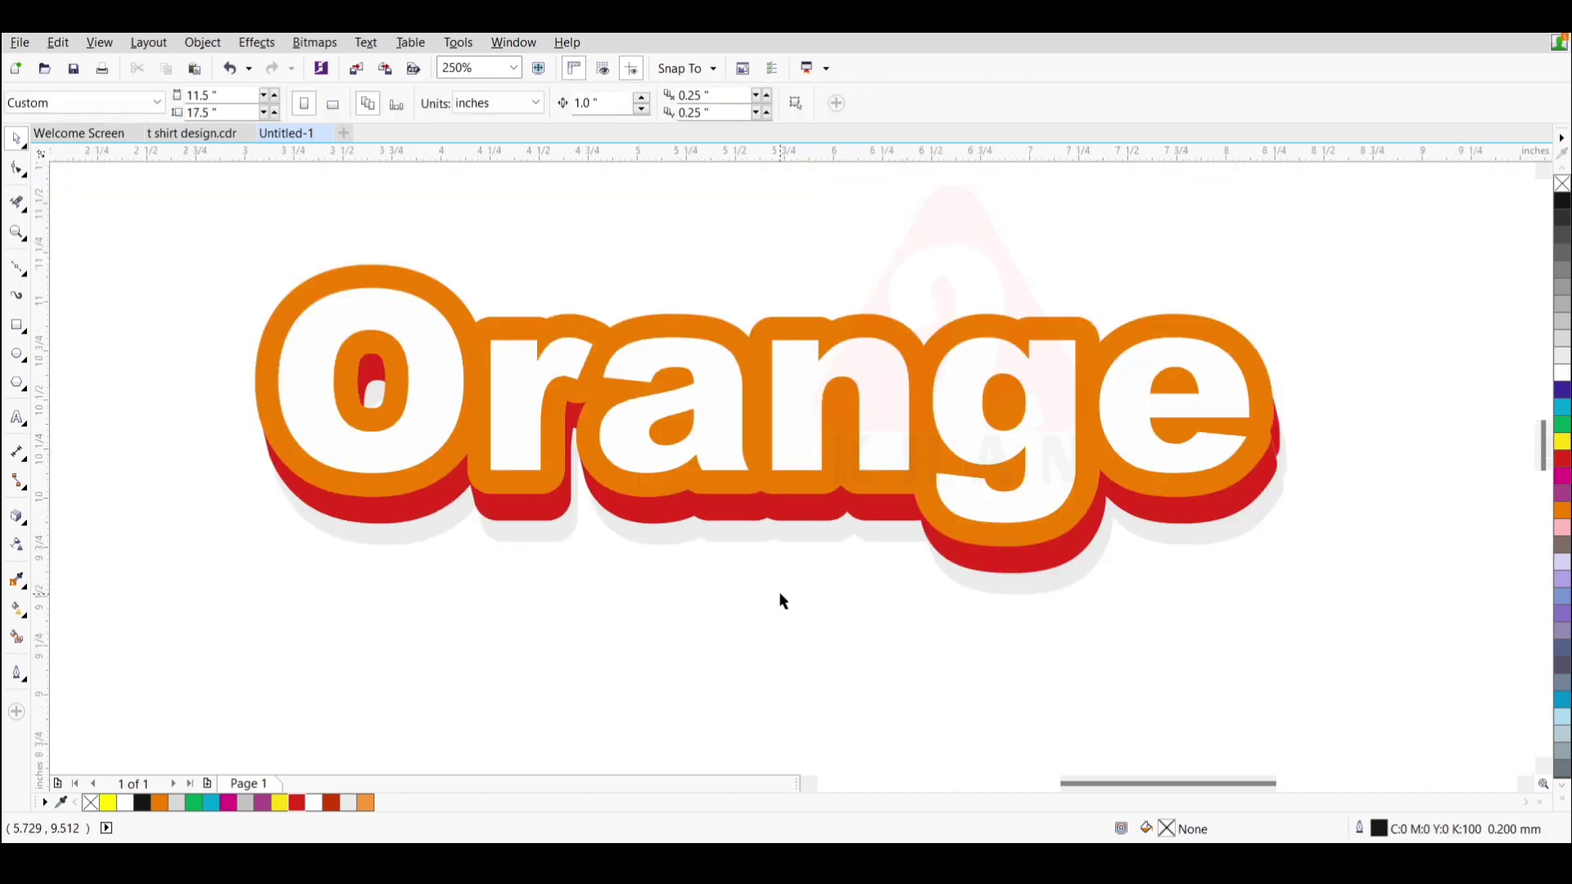
- Extrude the white "Orange" text down and to the right, and change the extrusion to a parallel type
click(36, 518)
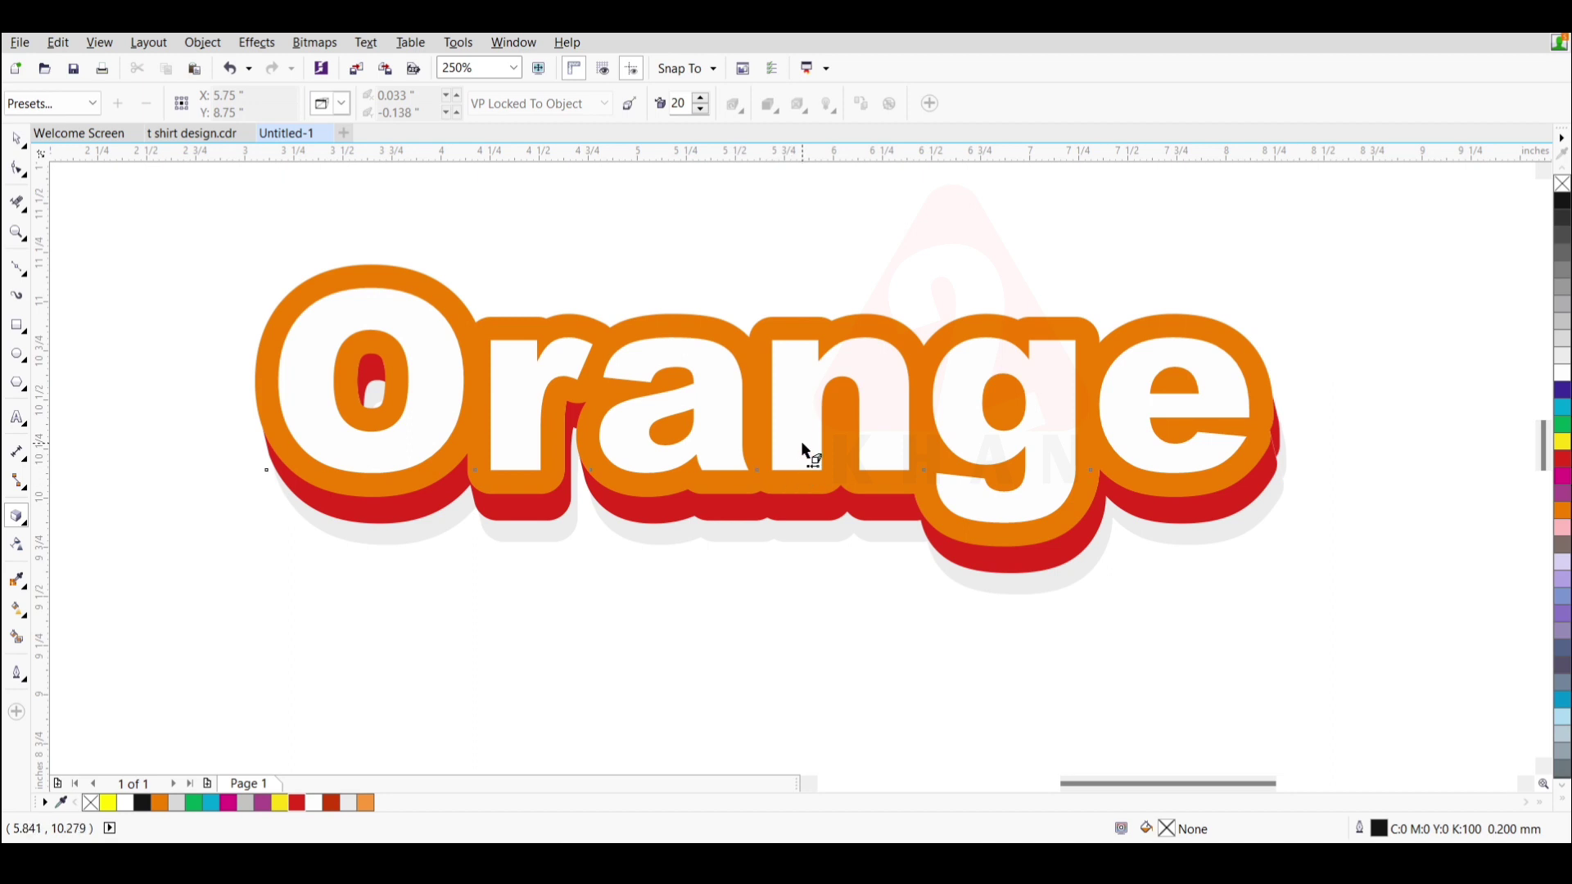
click(720, 400)
drag(720, 400, 769, 425)
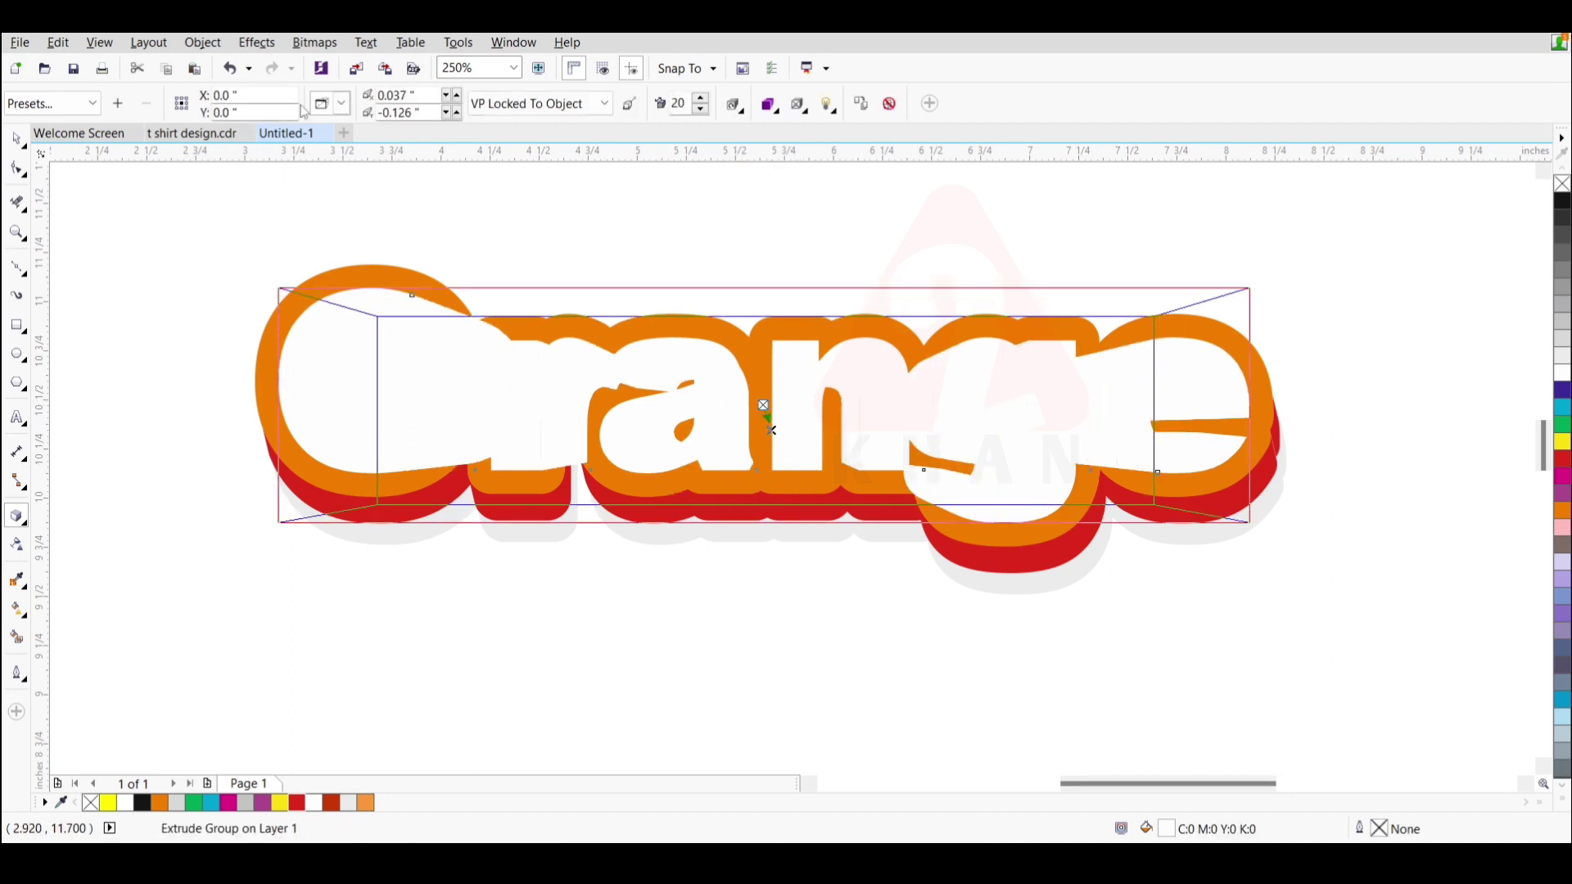
click(340, 104)
click(360, 160)
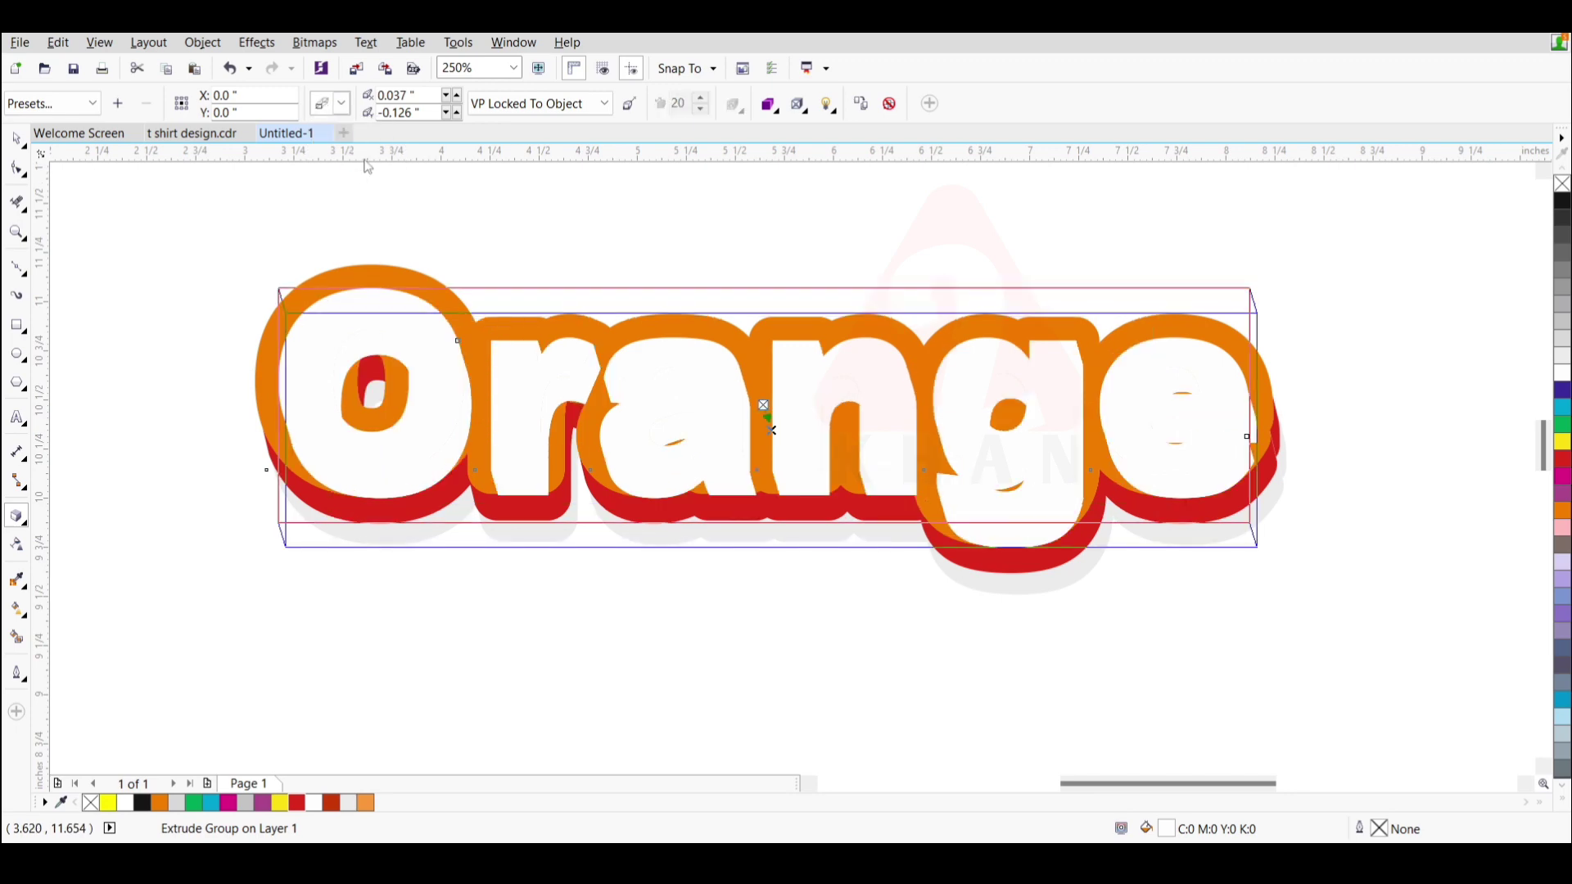
- Give the text's parallel extrusion a black hairline outline and set its depth to coordinates of about 0.07 and -0.049 inches
click(340, 104)
click(374, 157)
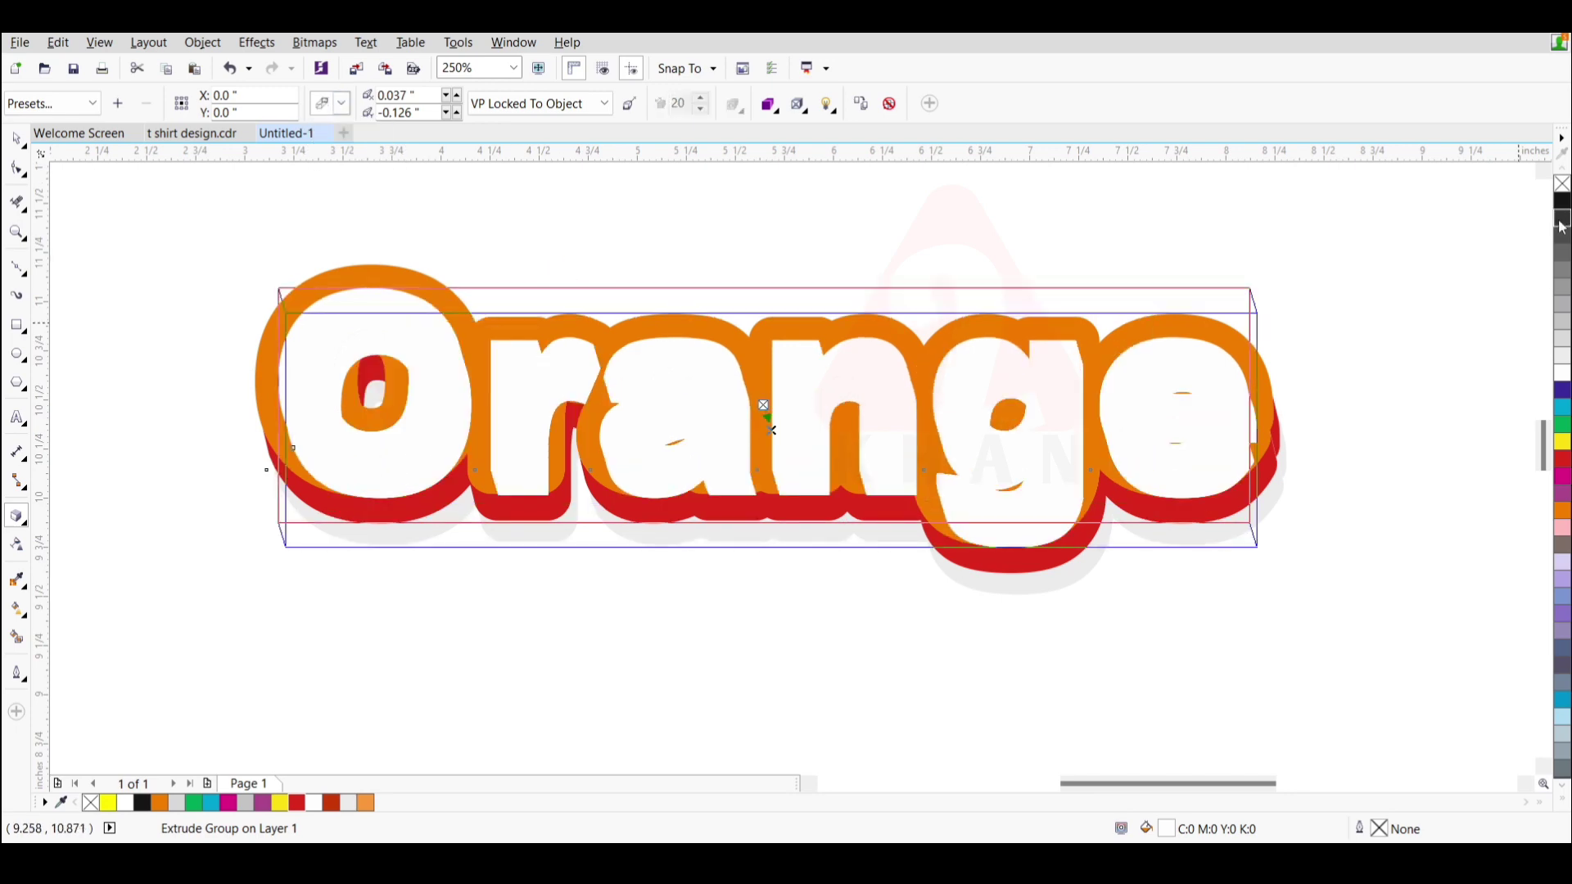
click(341, 104)
click(360, 155)
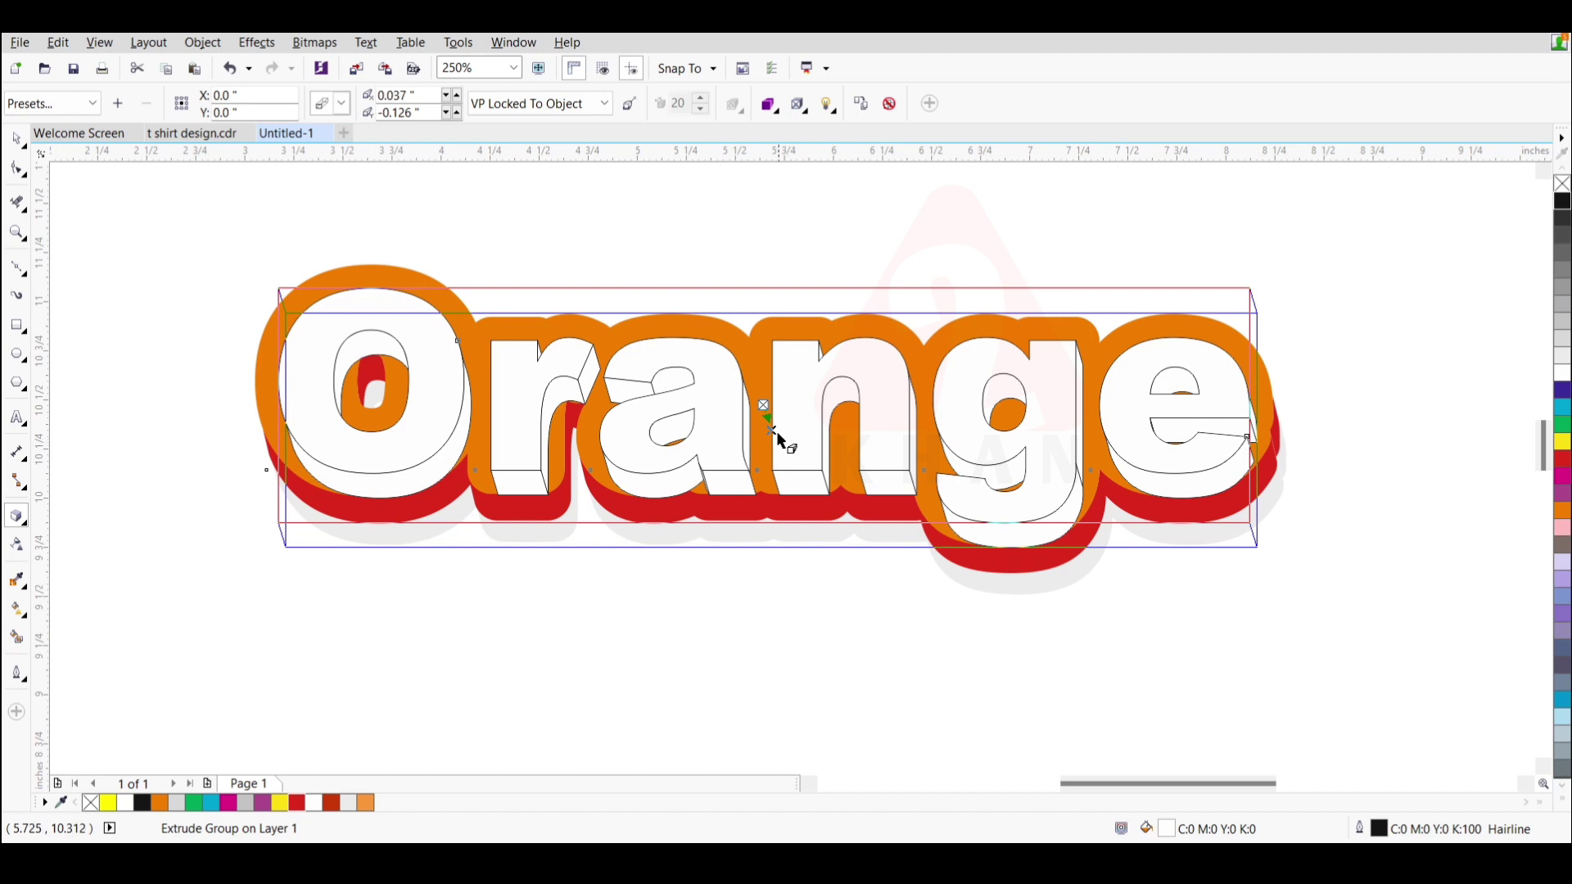
drag(773, 430, 740, 400)
scroll(788, 423, up, 2)
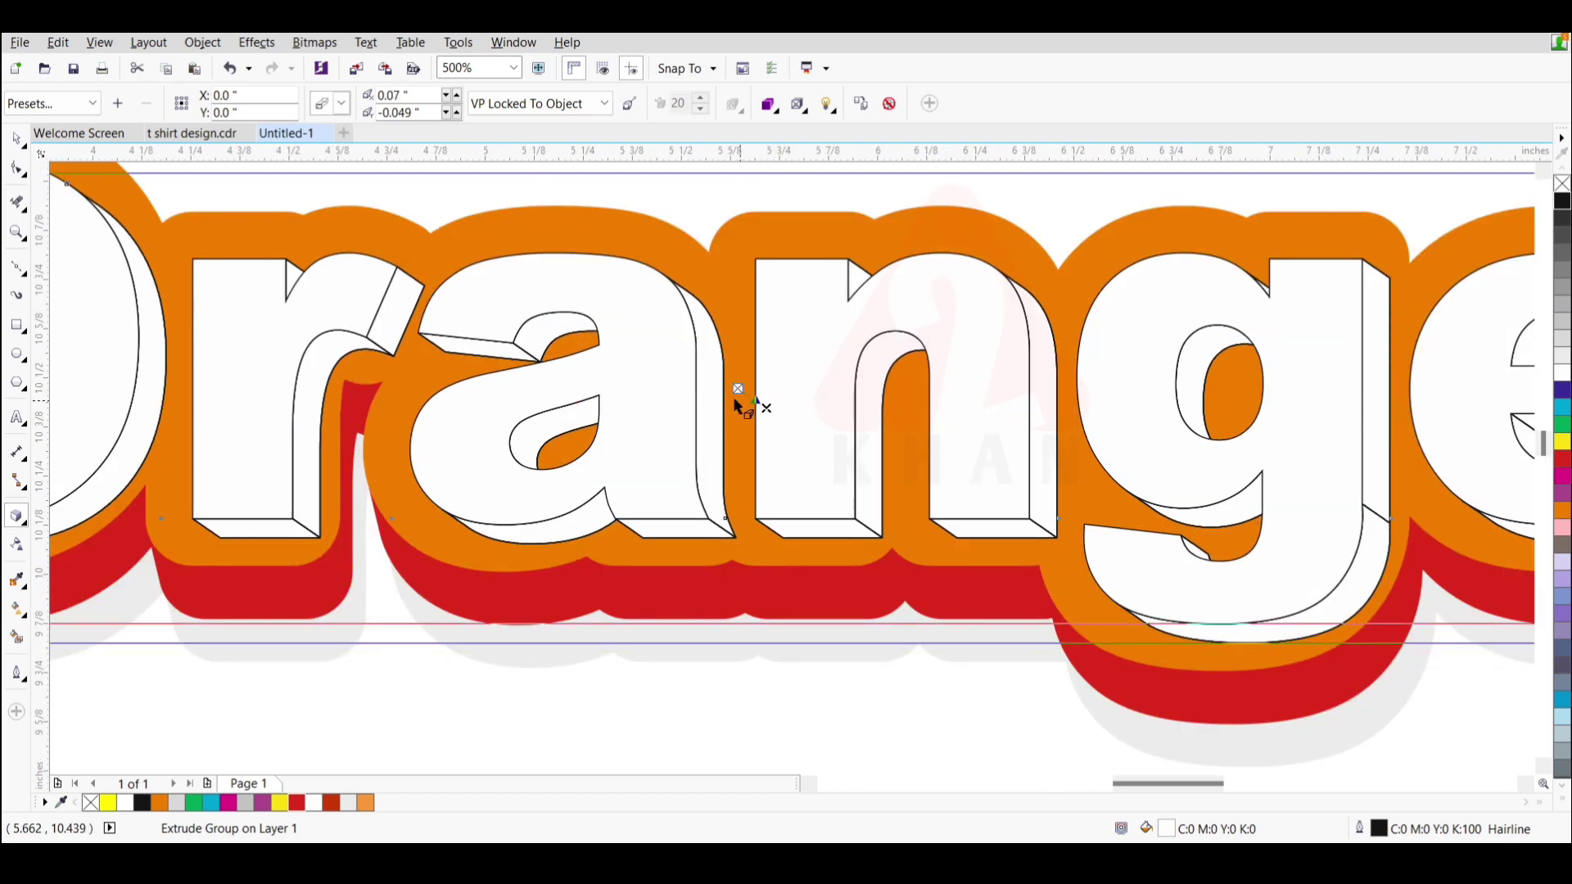
scroll(740, 401, down, 2)
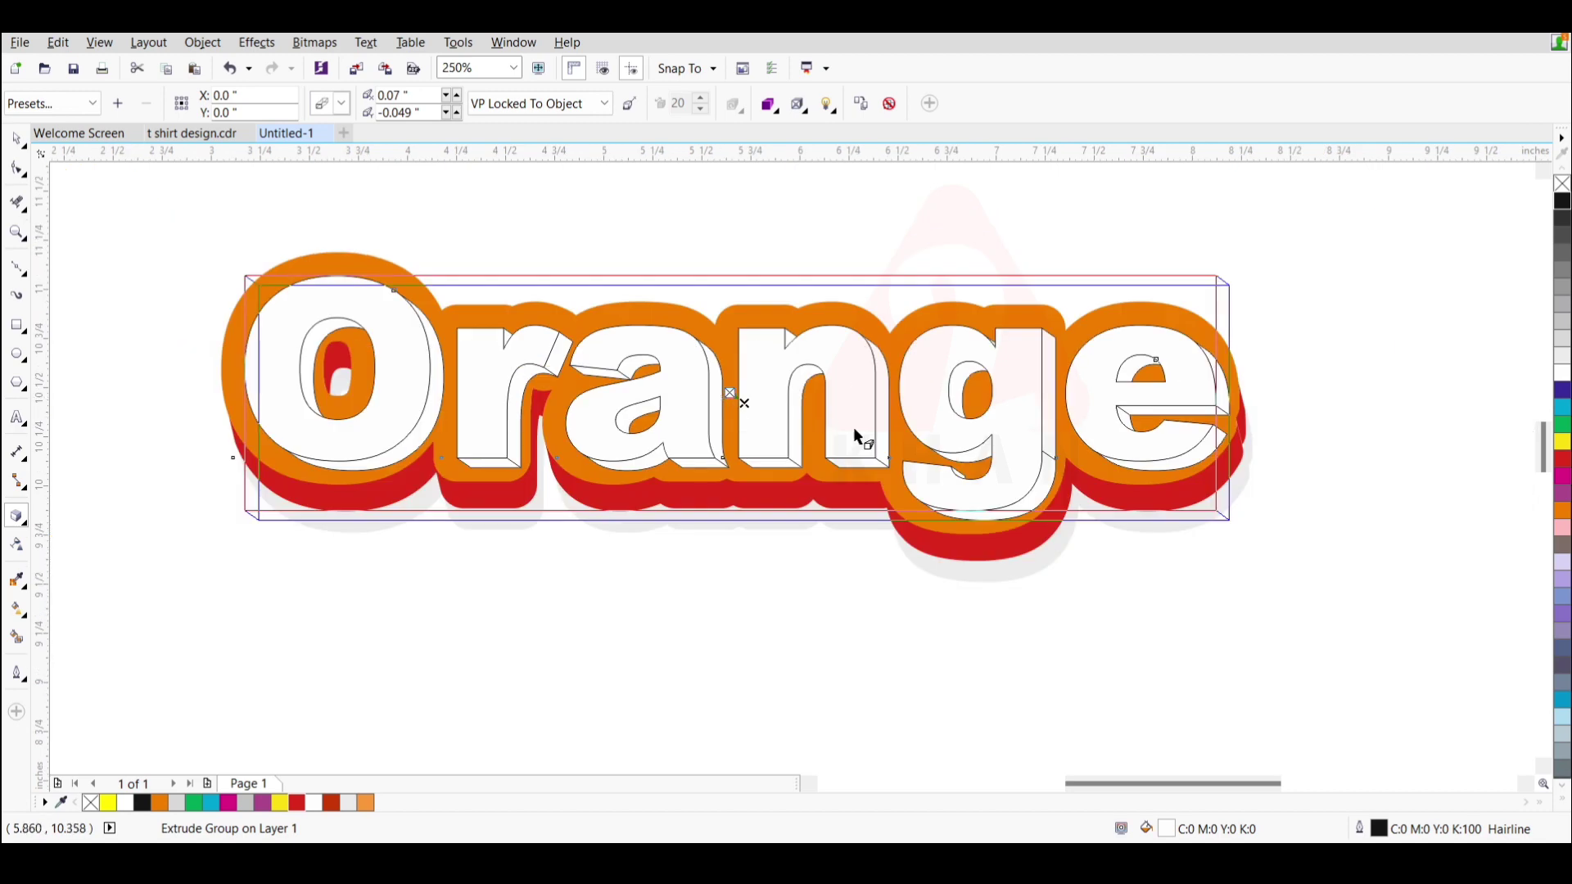
- Break the text's extrude group apart to separate the white letters from their side faces
right_click(721, 431)
click(778, 439)
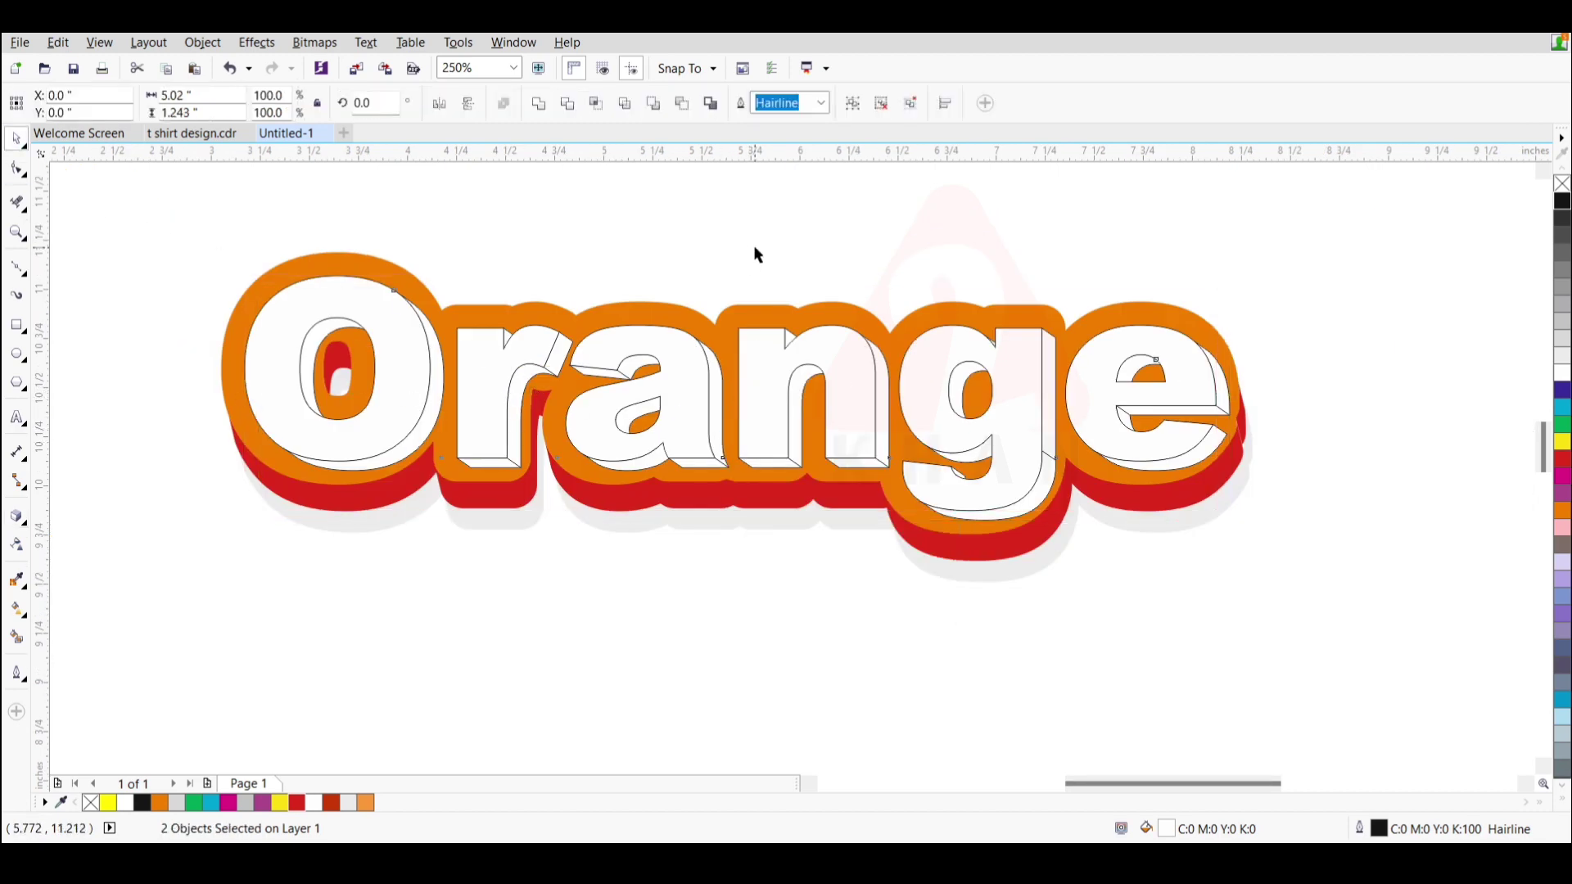
- Move the extrusion's side faces below the title, ungroup them and combine them into a single curve
key(Escape)
drag(735, 648, 734, 684)
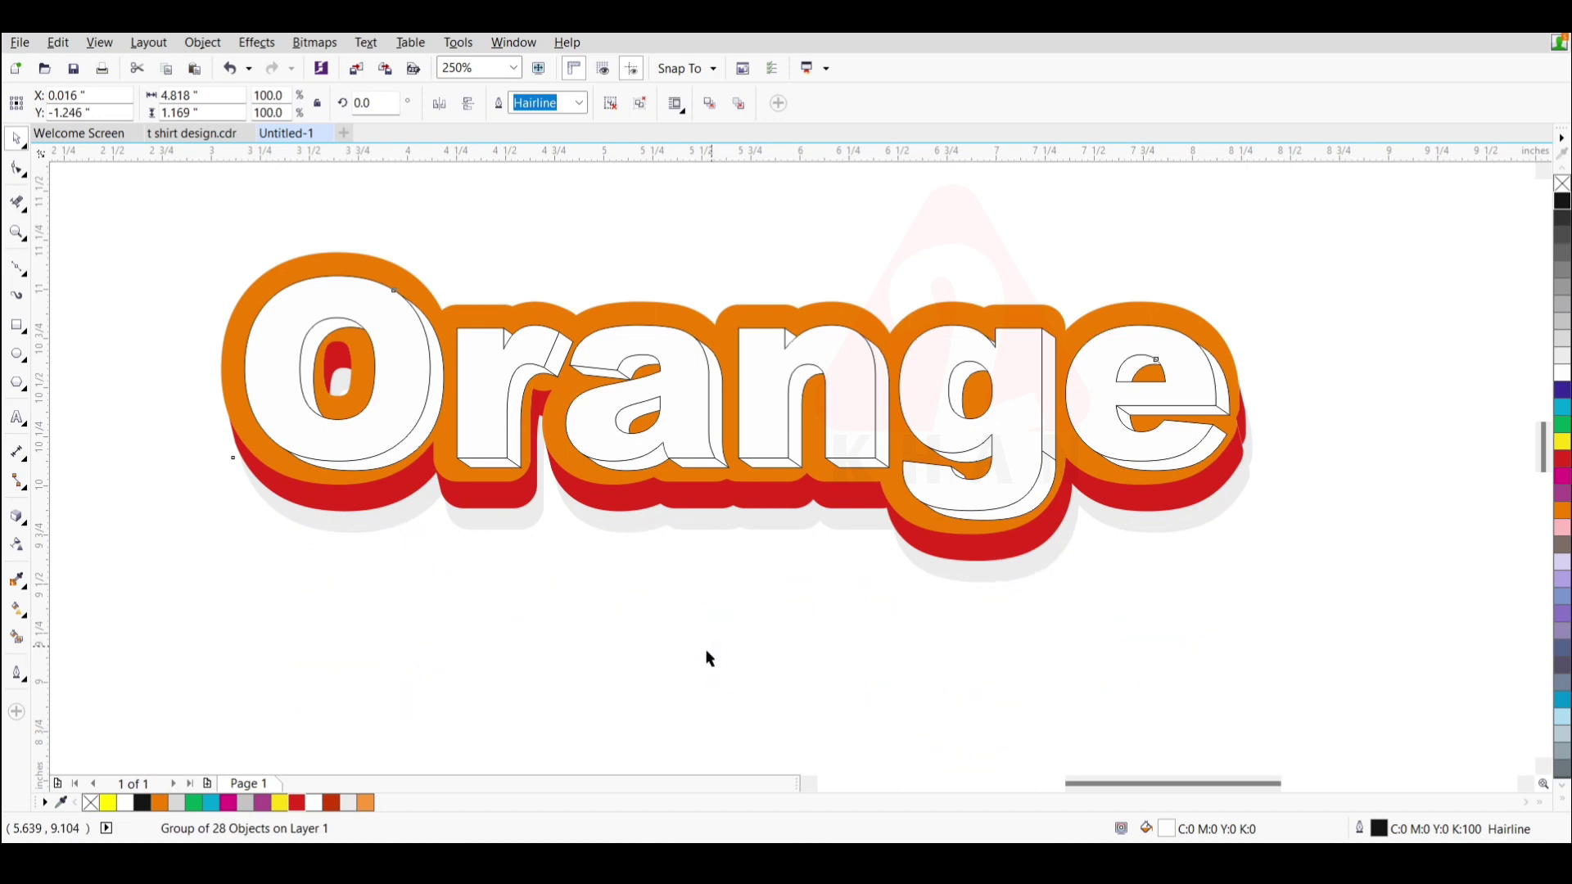
click(640, 104)
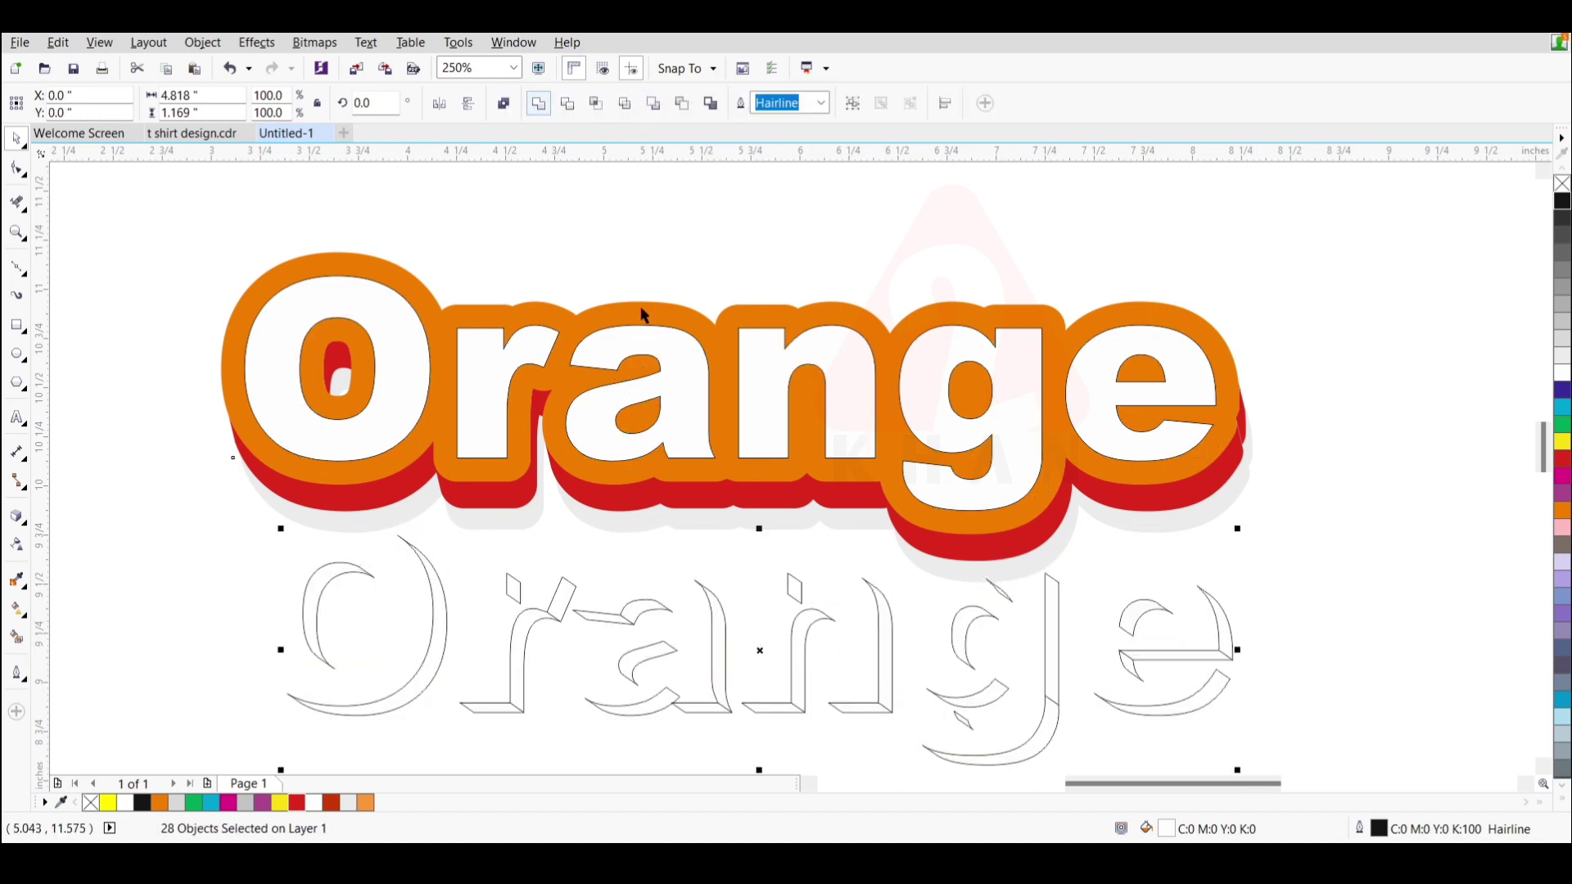
key(ctrl+l)
scroll(533, 307, down, 2)
drag(469, 468, 467, 511)
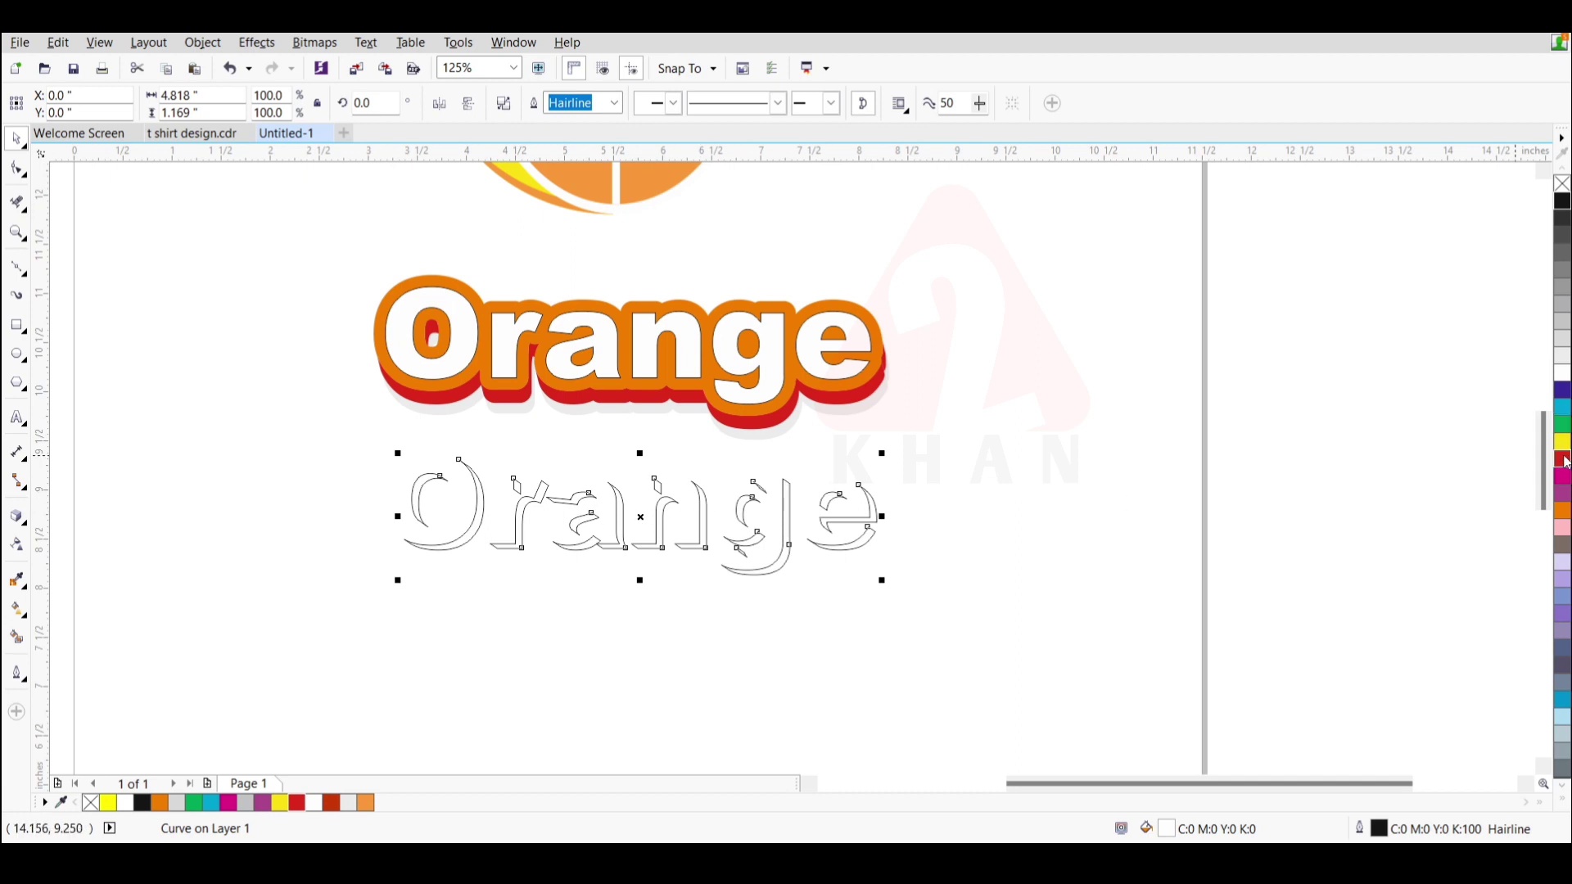
- Fill the combined side-face curve with black
click(331, 805)
click(296, 803)
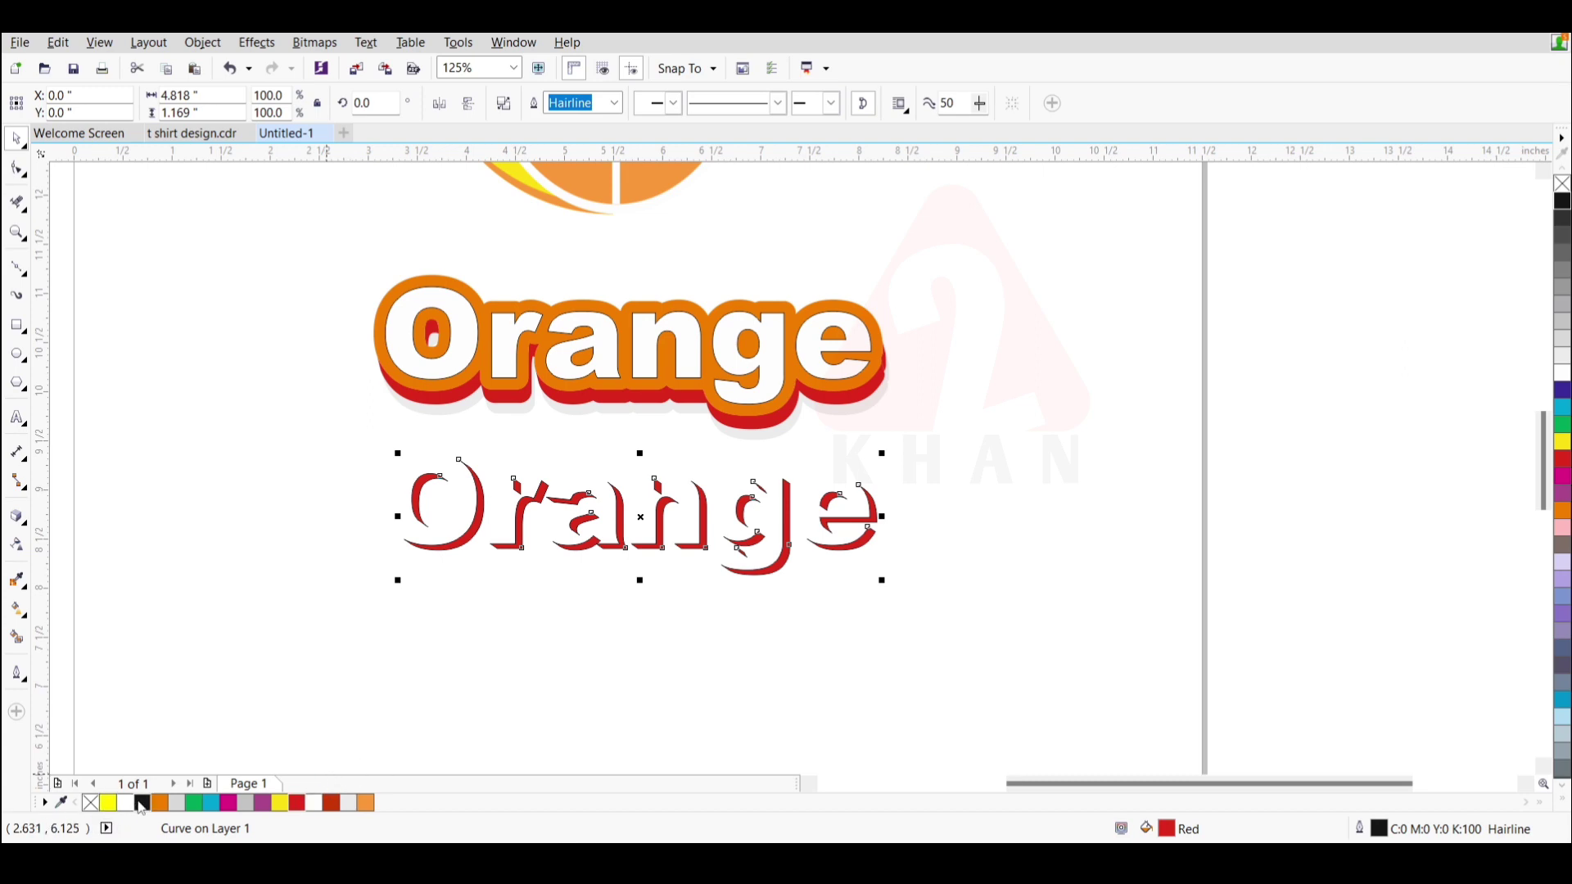
click(141, 803)
scroll(728, 484, up, 4)
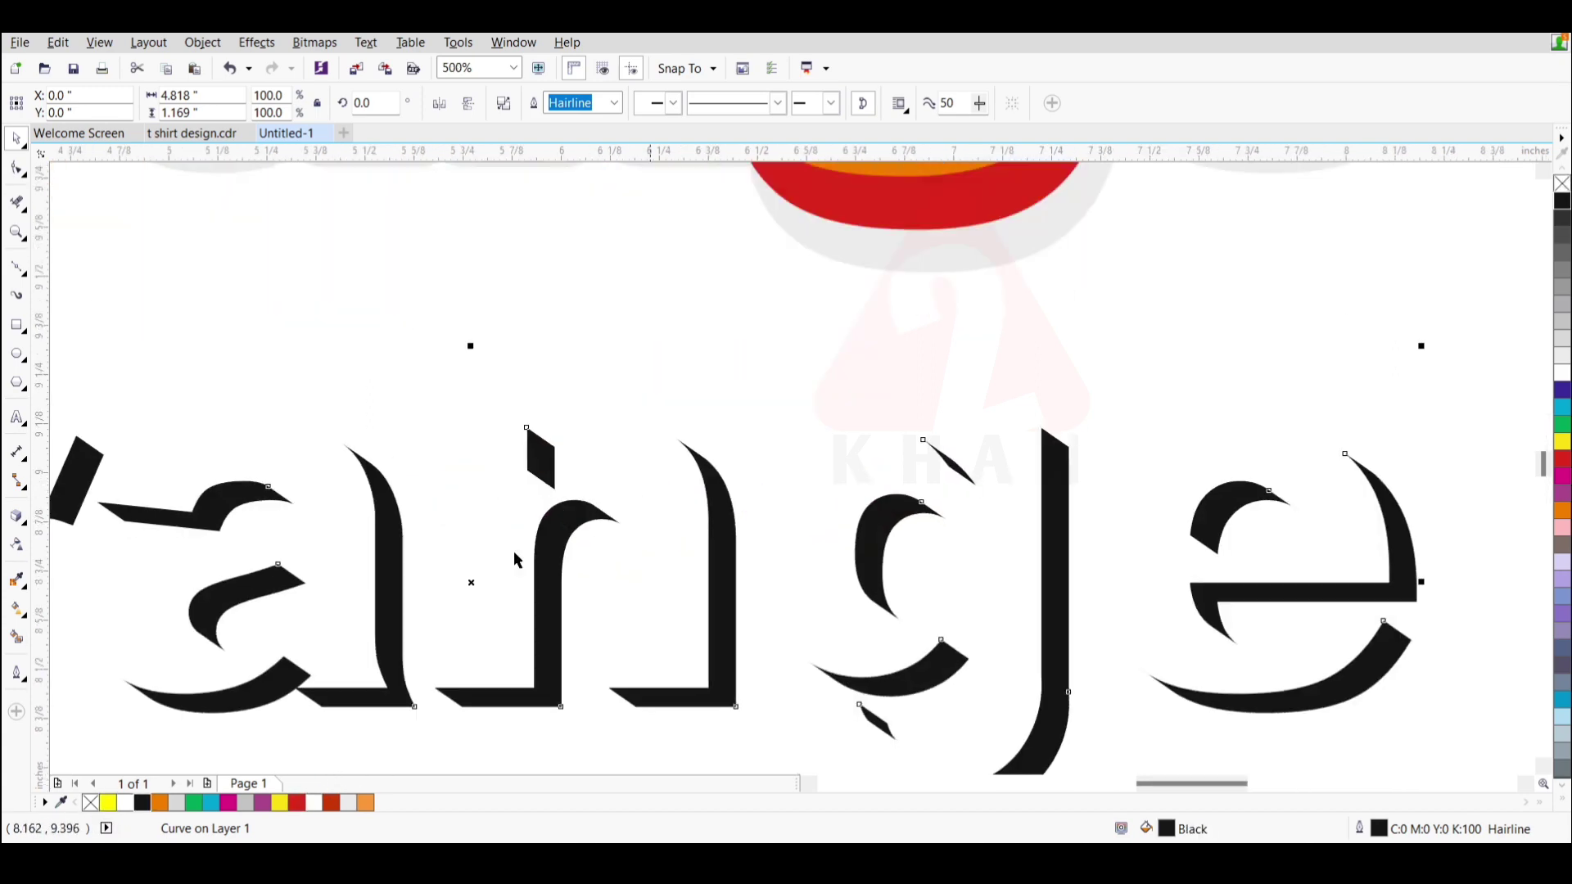
scroll(513, 552, down, 4)
- Remove the outlines from the white "Orange" text and the black side-face curve
click(446, 361)
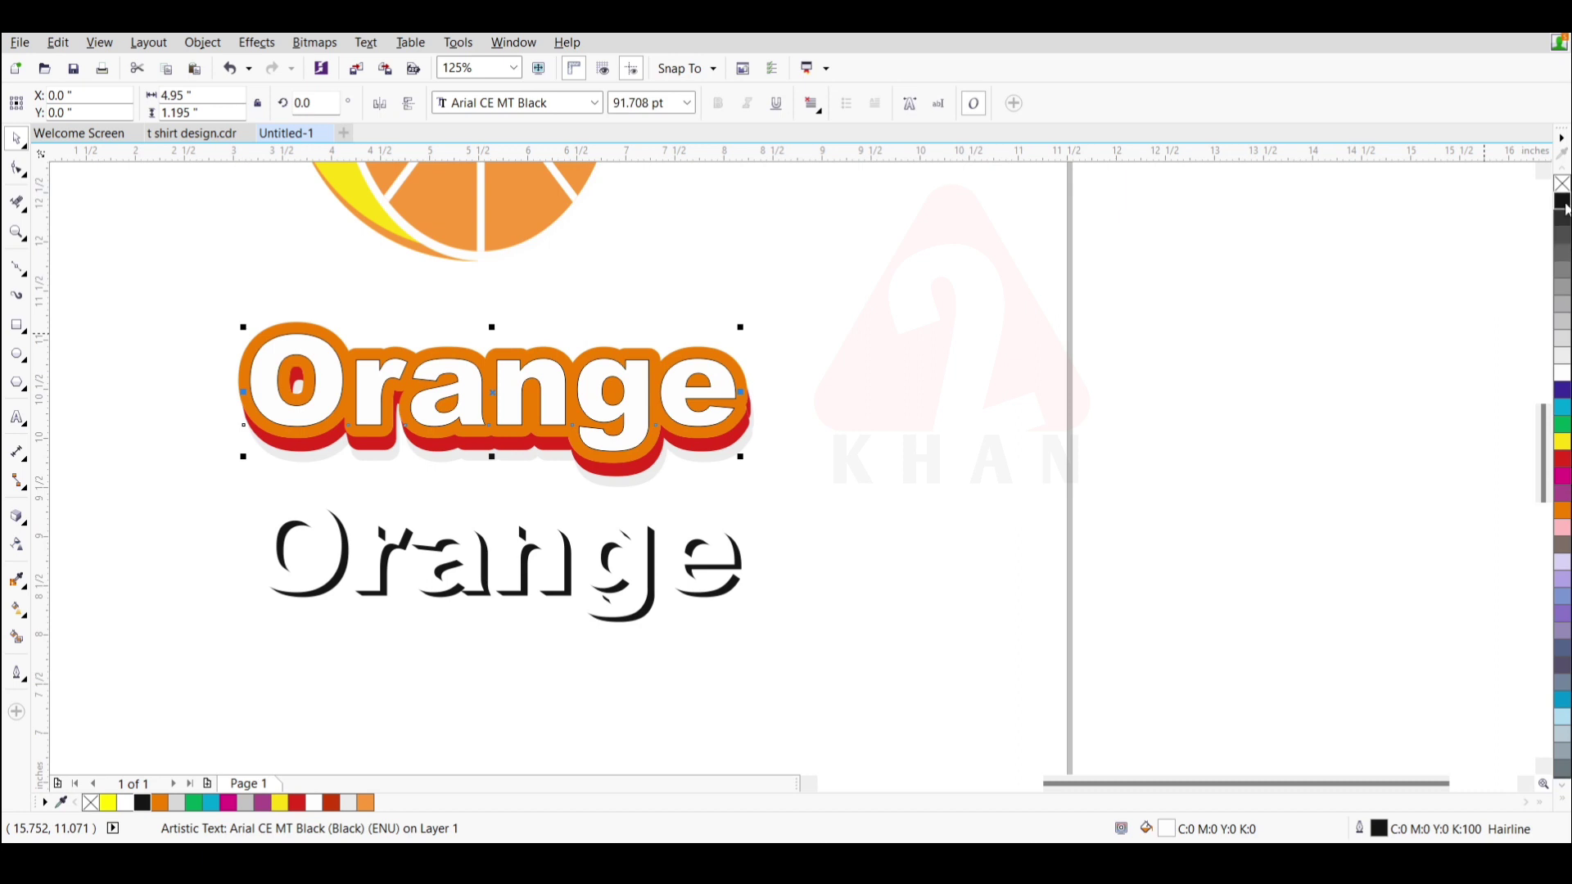
key(Escape)
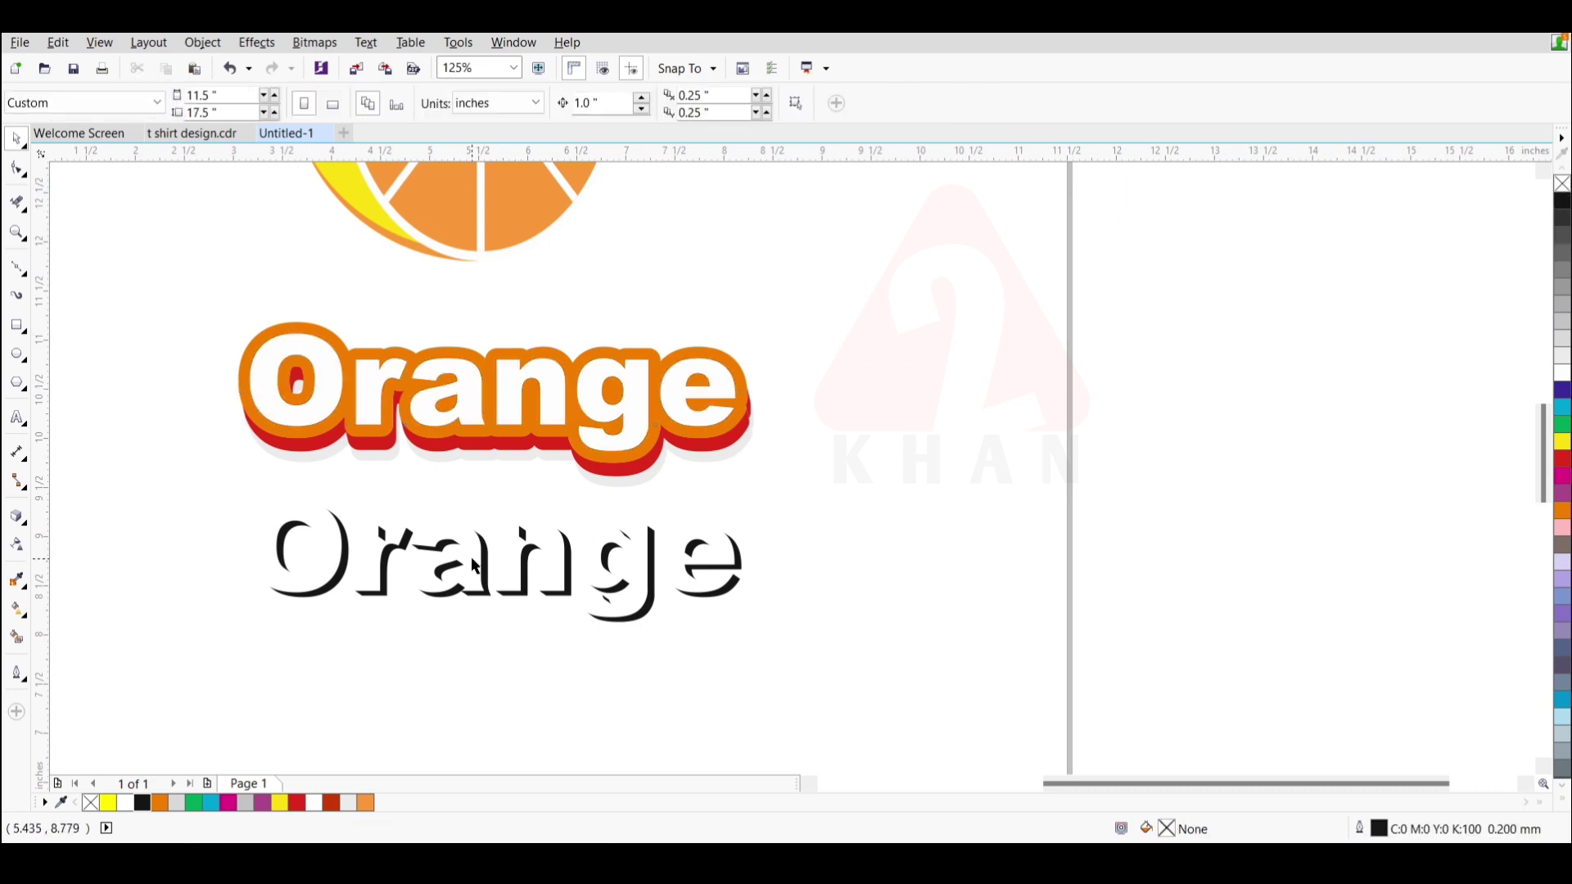
click(486, 569)
- Move the black side-face curve back onto the title, aligning its corners with the edges of the white letters
drag(487, 569, 489, 471)
scroll(490, 471, up, 2)
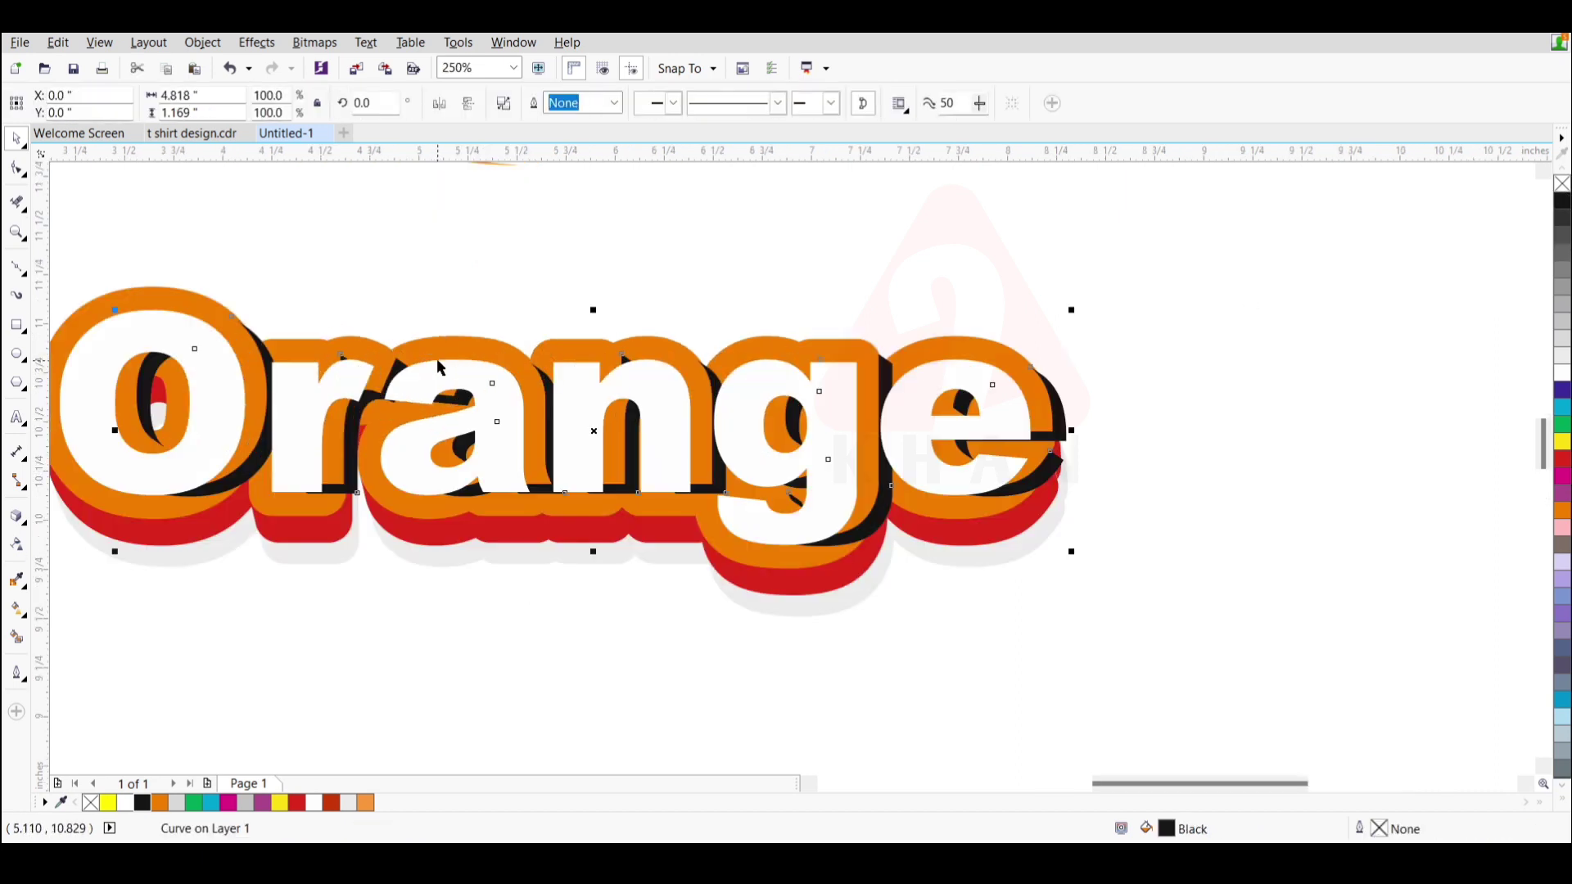
scroll(385, 388, up, 4)
drag(388, 402, 288, 431)
scroll(288, 431, down, 4)
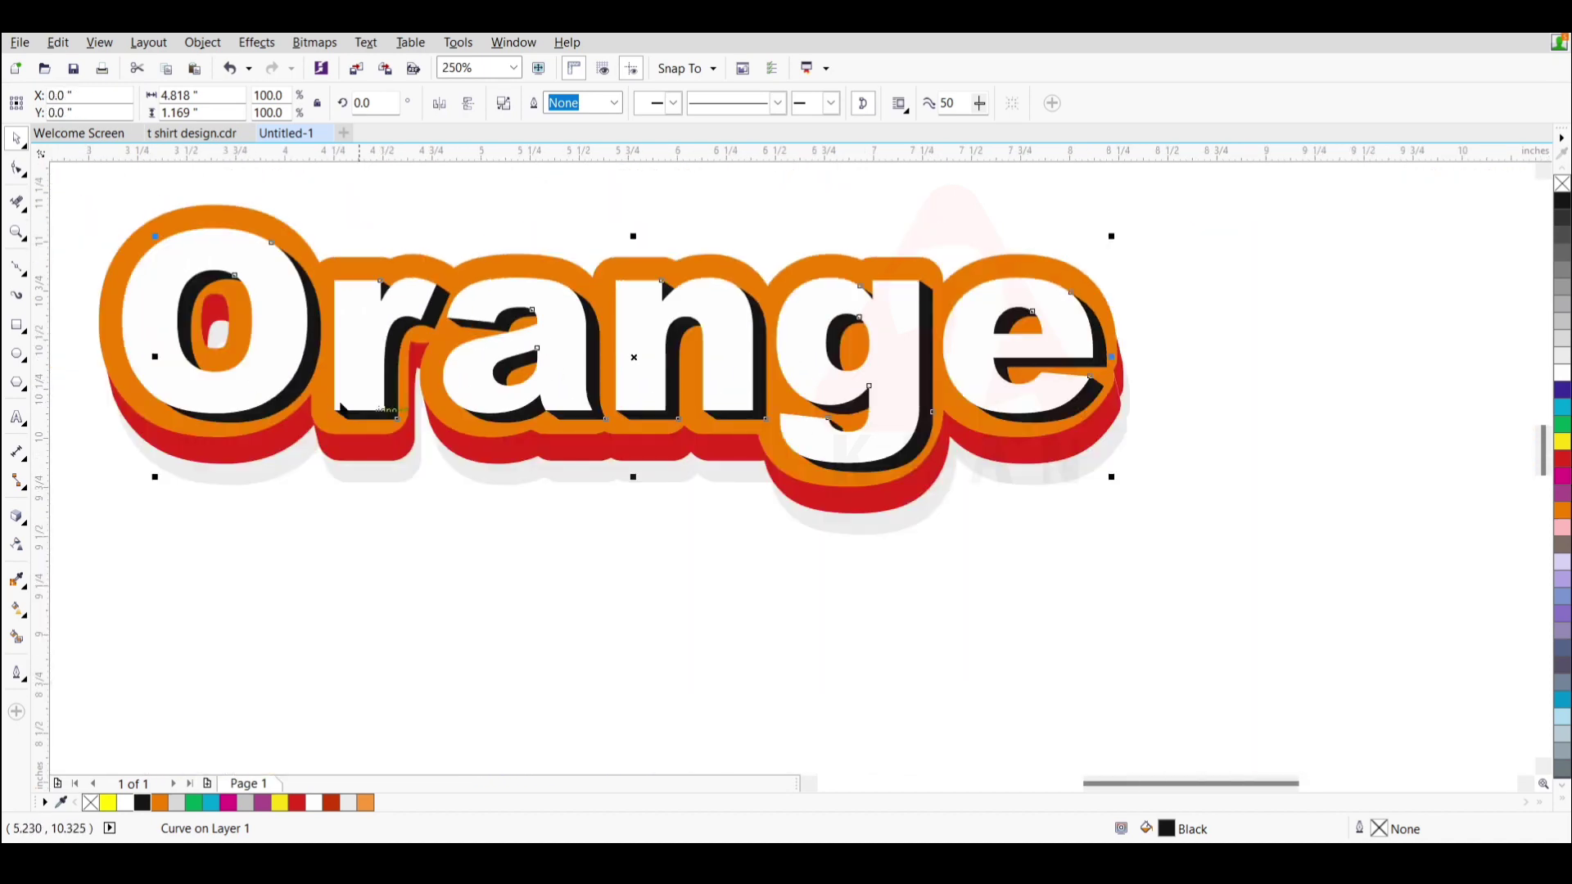
scroll(601, 416, up, 6)
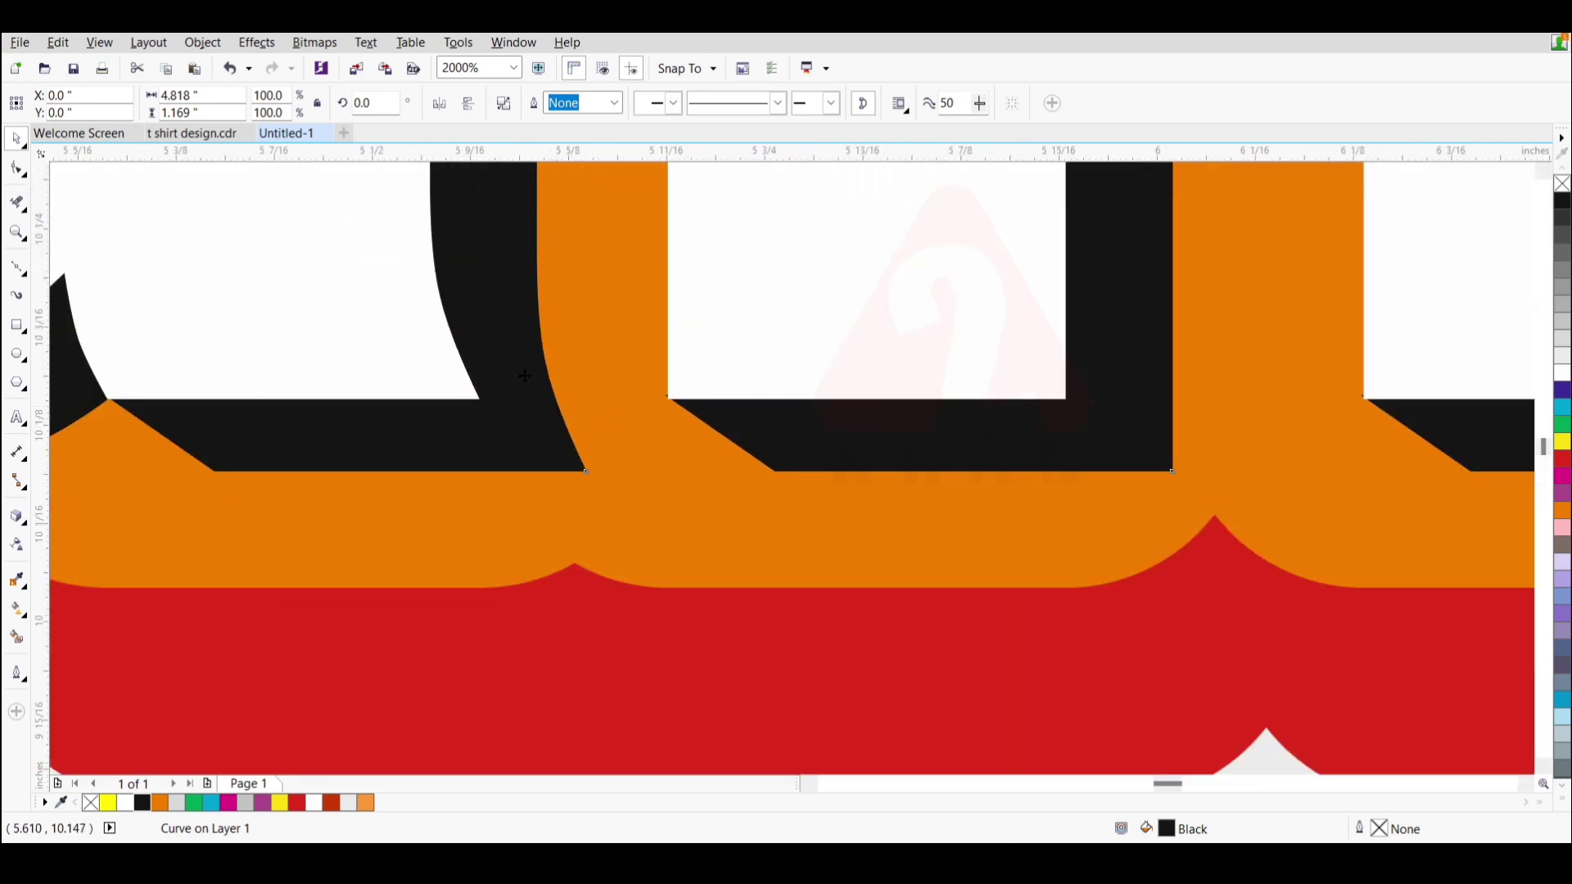
drag(531, 370, 528, 374)
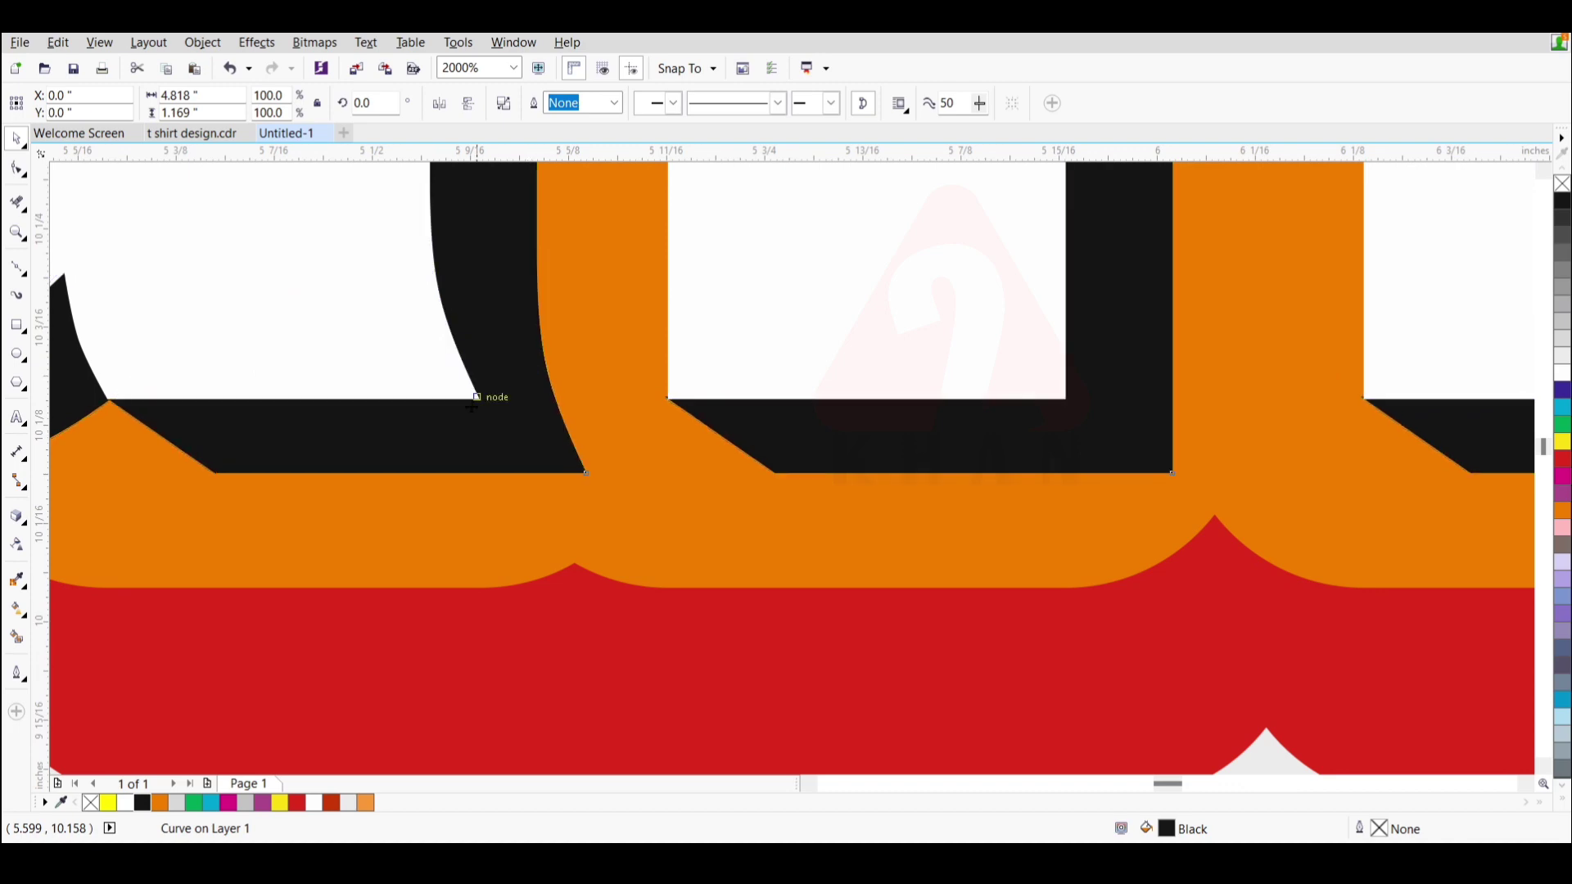
scroll(528, 373, down, 6)
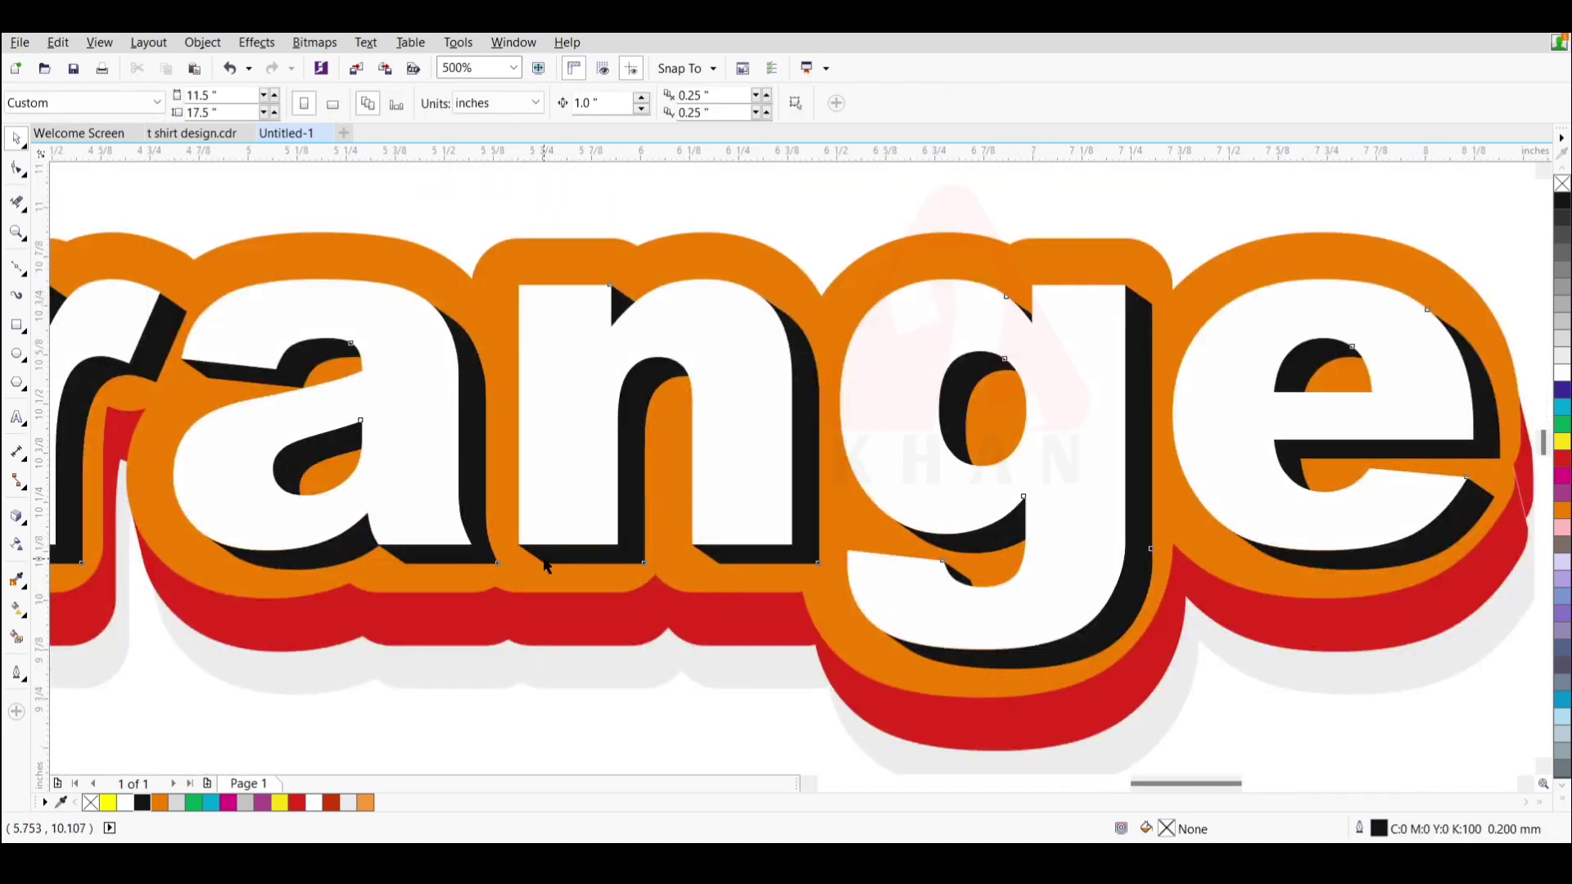
- Try filling the letters' side faces with C3 M86 Y100 K15 and the contour's red sides with black, and undo both fills
click(547, 565)
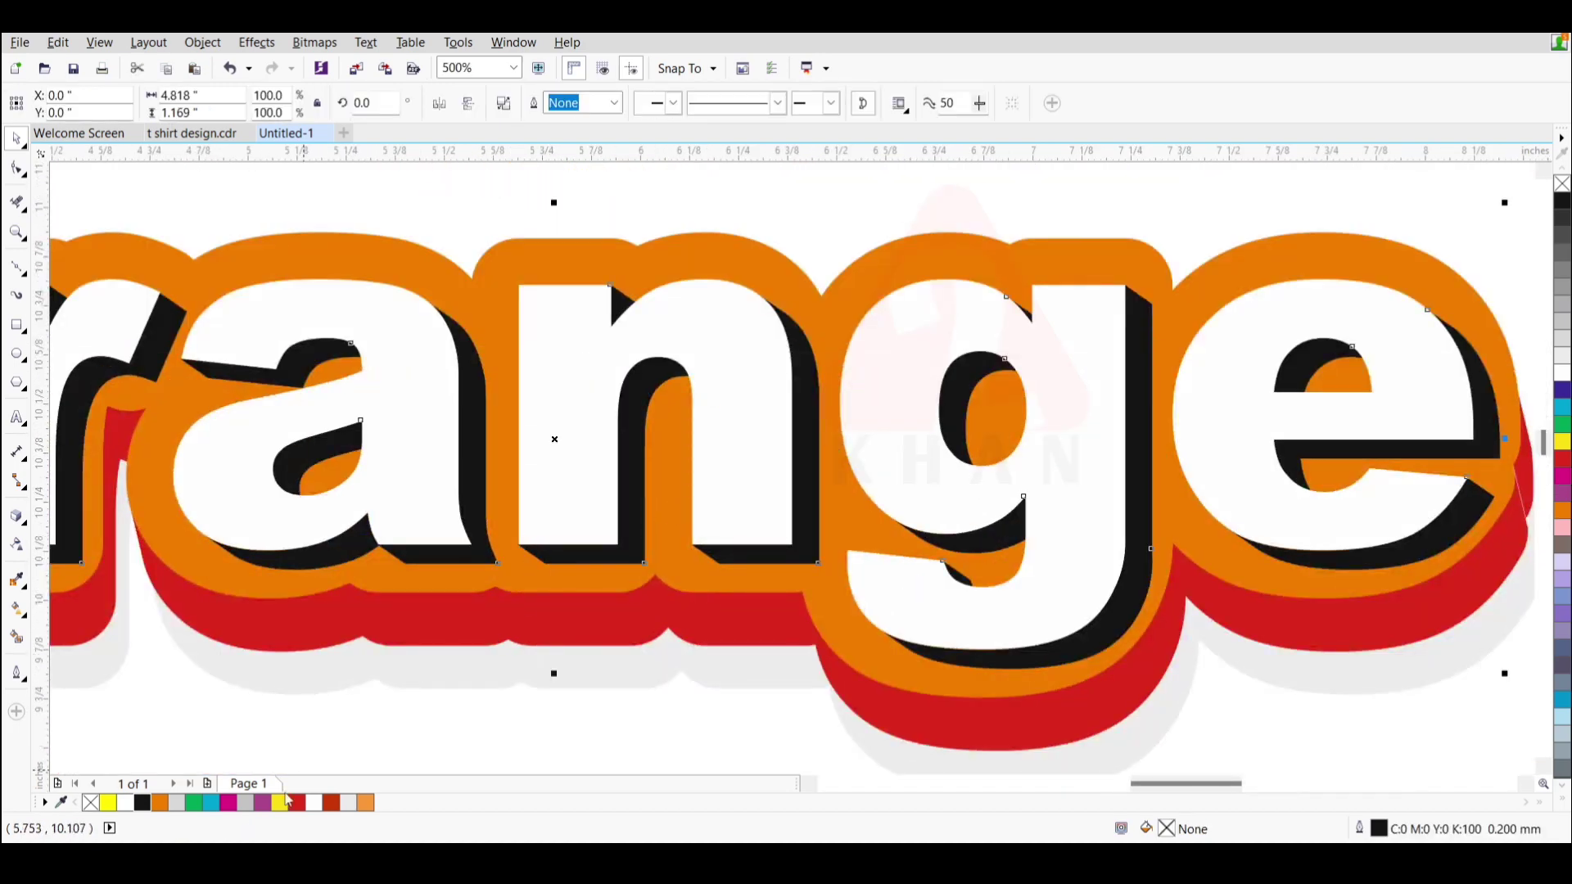
click(329, 803)
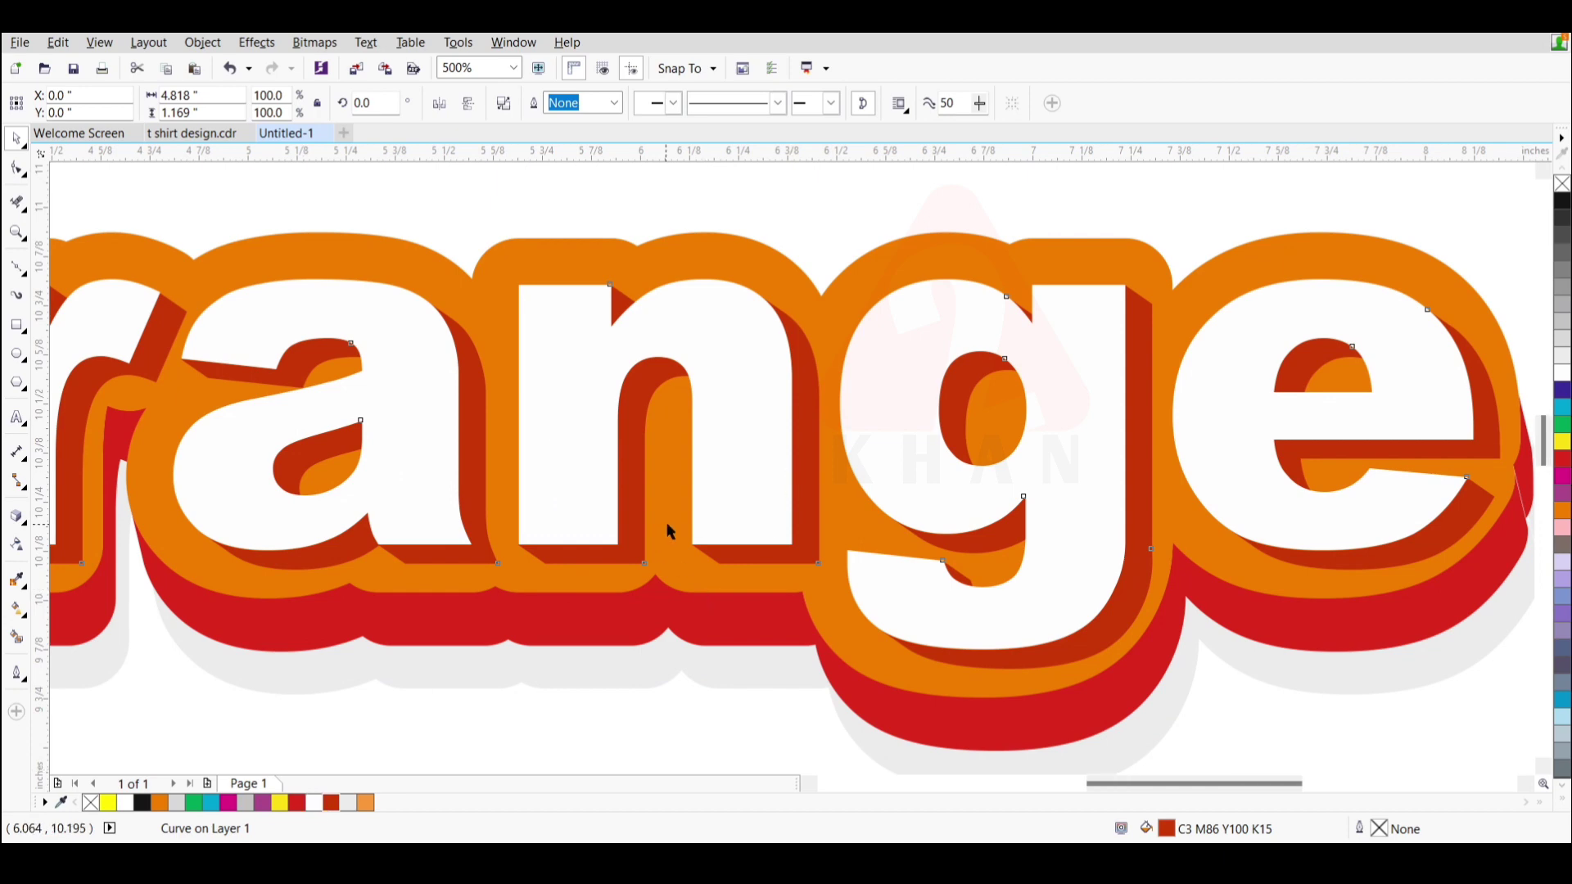
scroll(673, 603, down, 2)
click(686, 588)
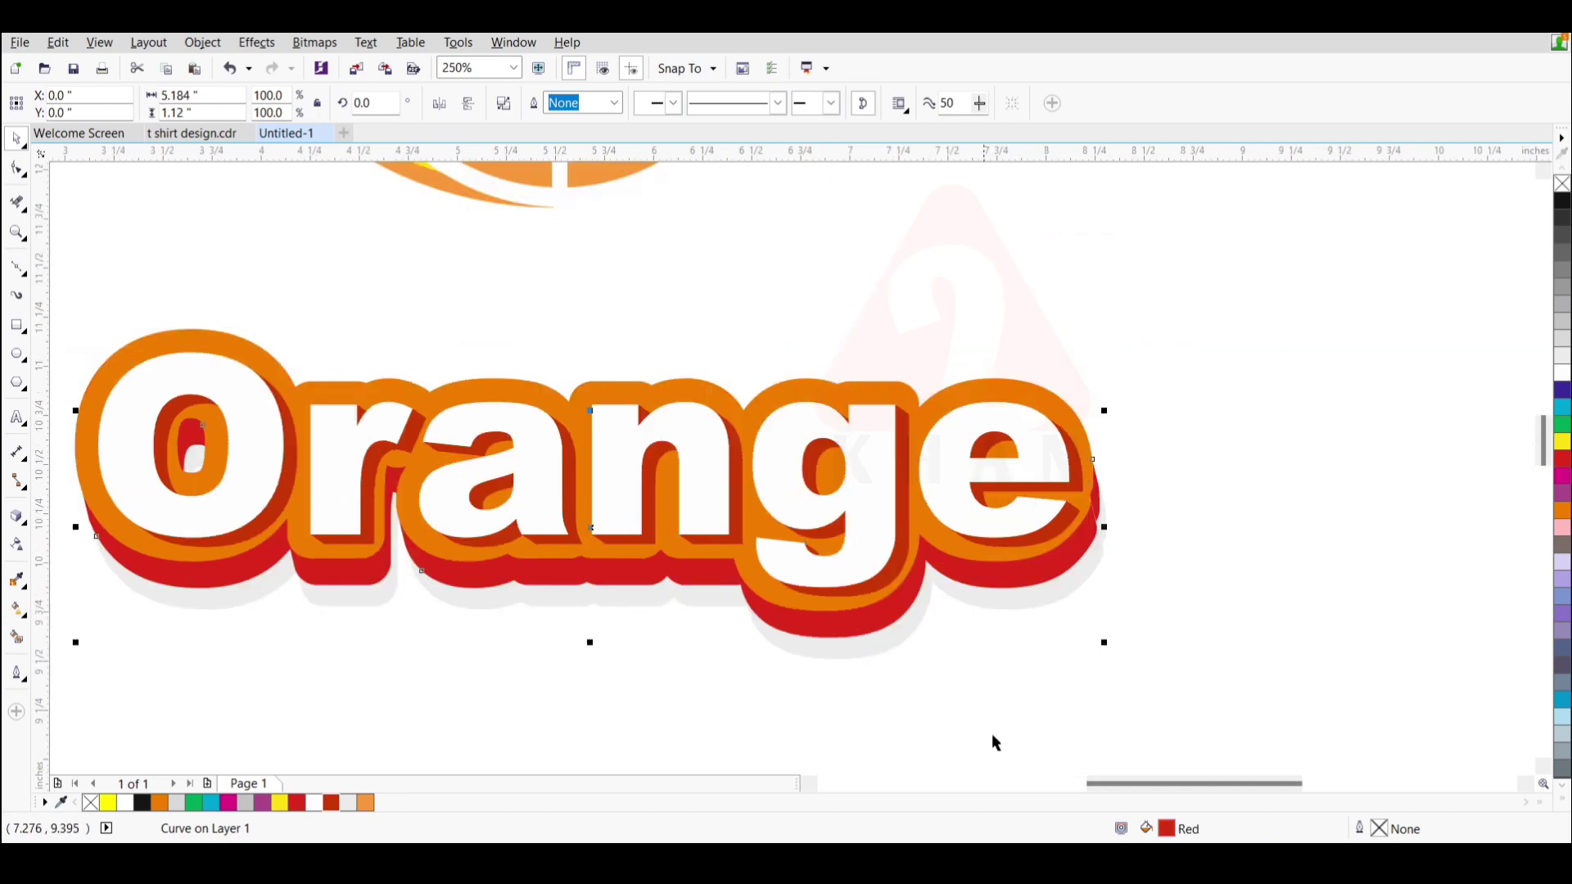
click(145, 804)
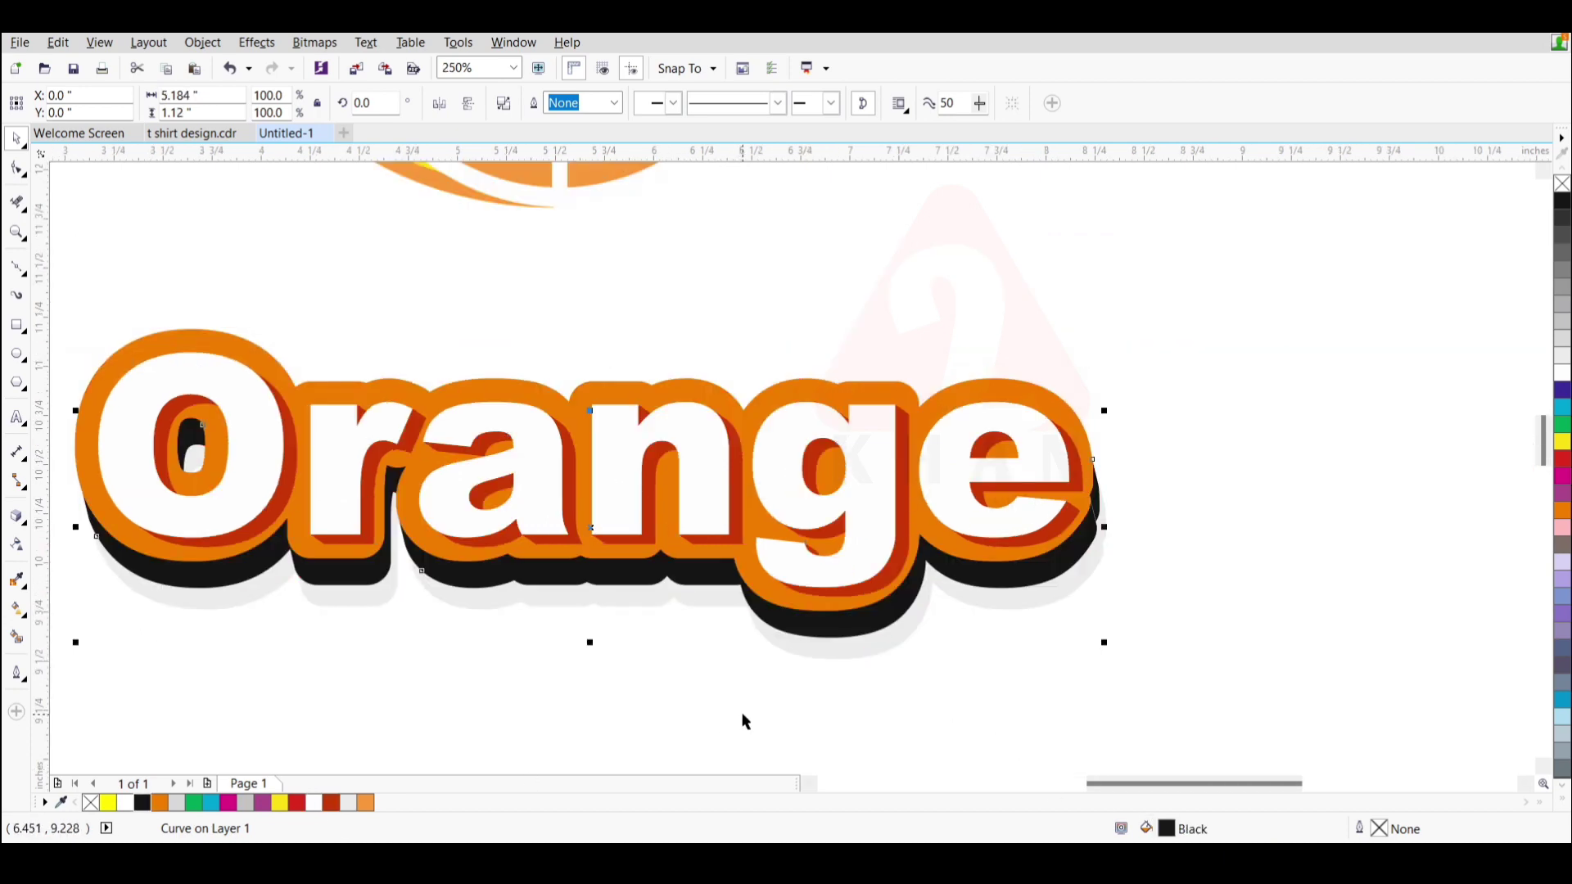
key(ctrl+z)
key(ctrl+z)
key(Escape)
- Darken the title's light grey shadow shape to a 20% black fill
scroll(712, 499, down, 2)
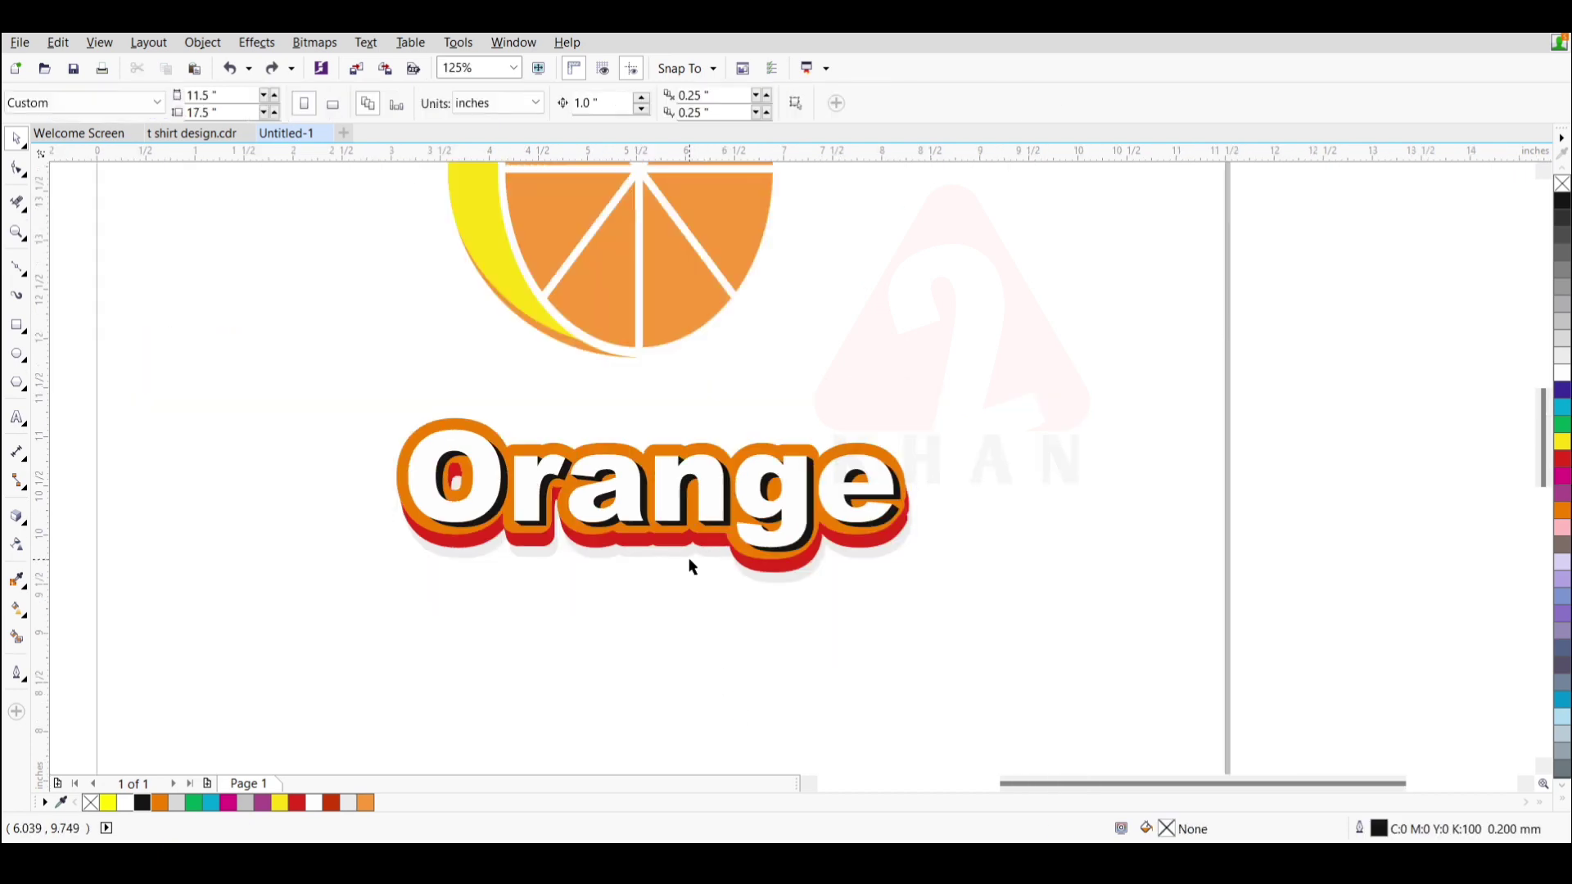
scroll(700, 561, down, 2)
click(761, 531)
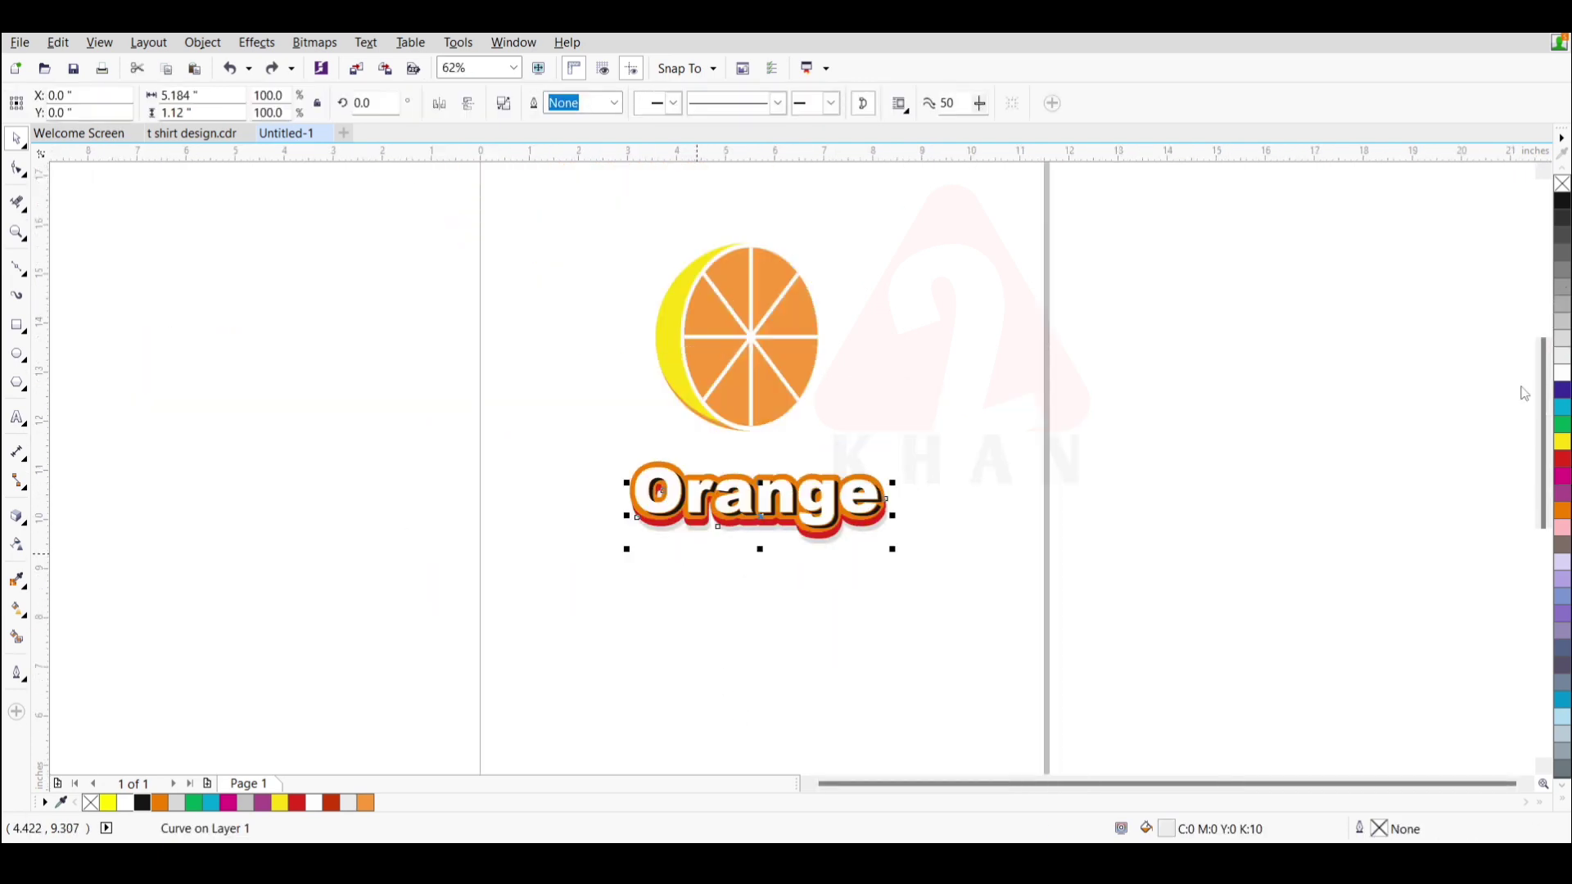
scroll(761, 531, up, 2)
scroll(638, 562, down, 1)
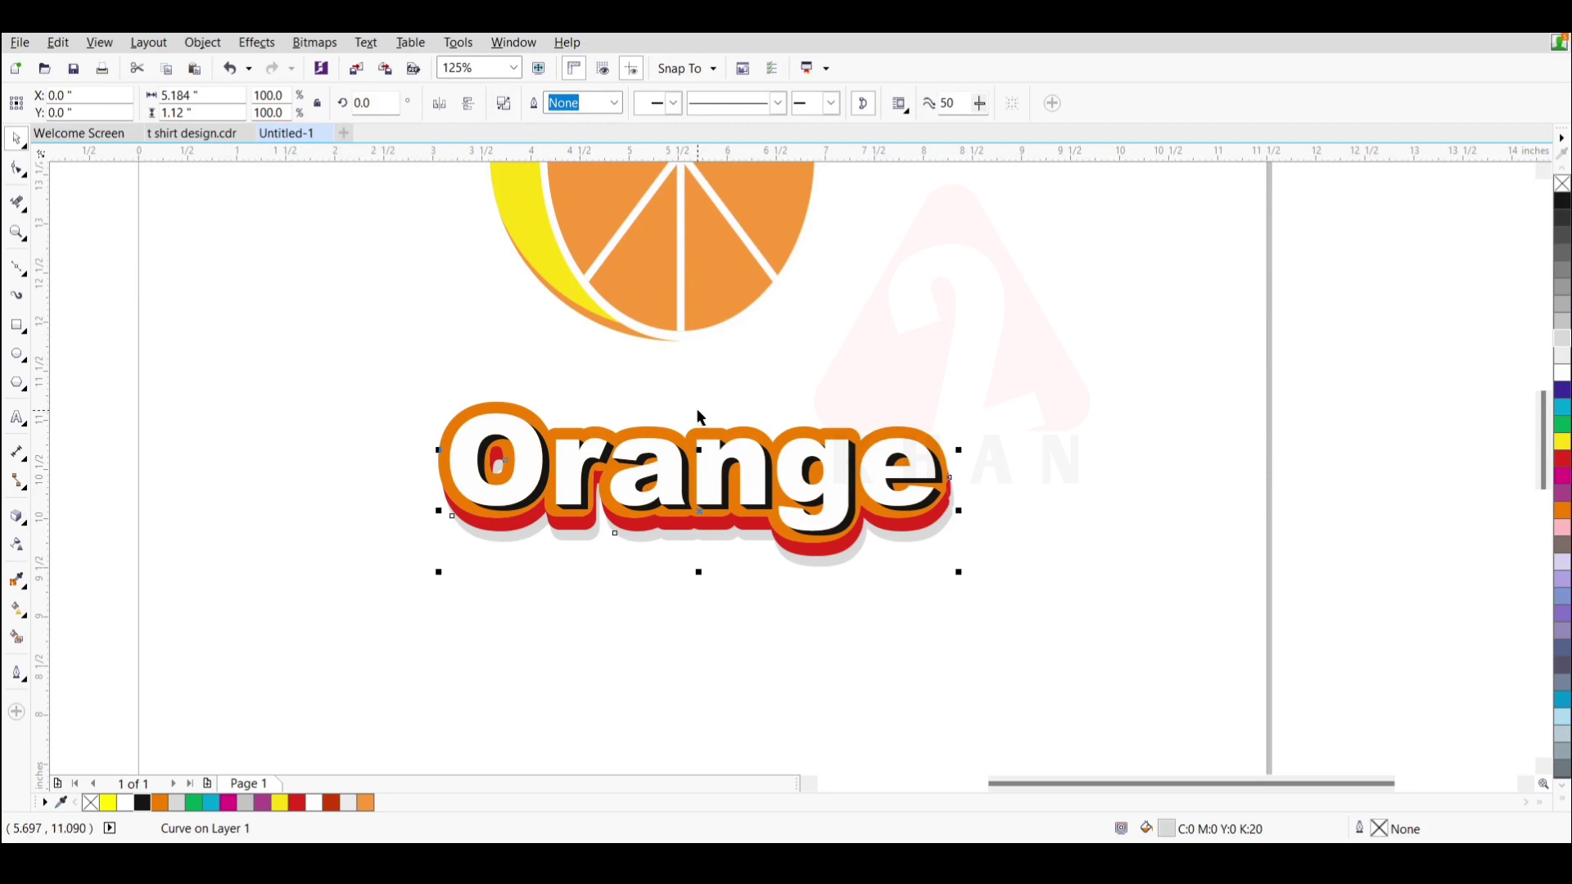
- Shift the white letters and their black side faces together about 0.029 inches left and 0.019 inches up on the orange contour
click(670, 481)
scroll(672, 458, up, 1)
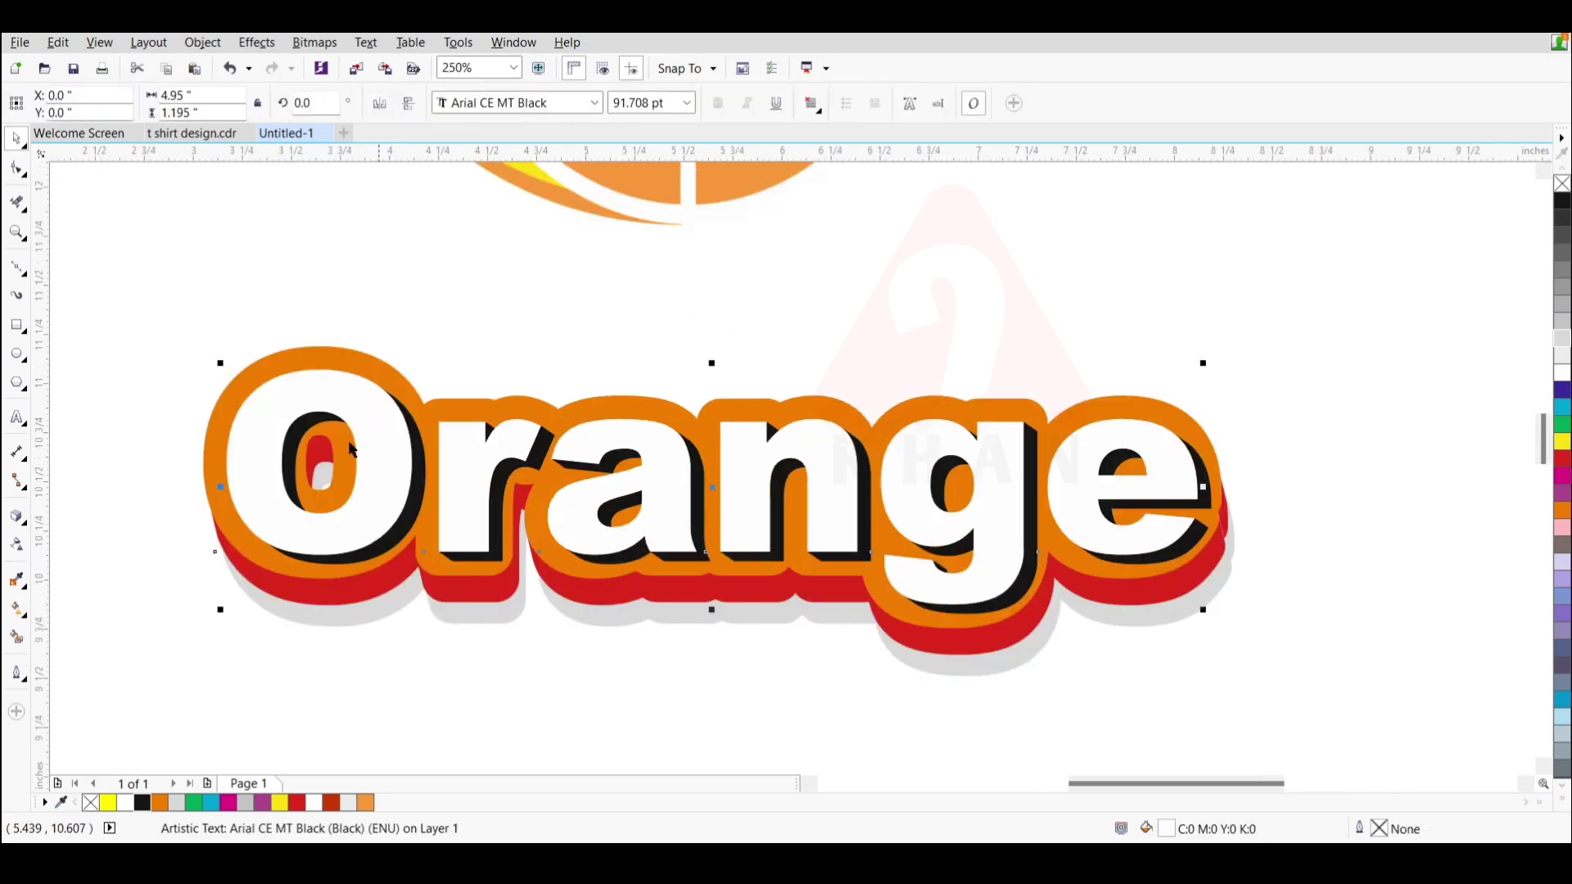
shift+click(406, 438)
scroll(385, 474, up, 1)
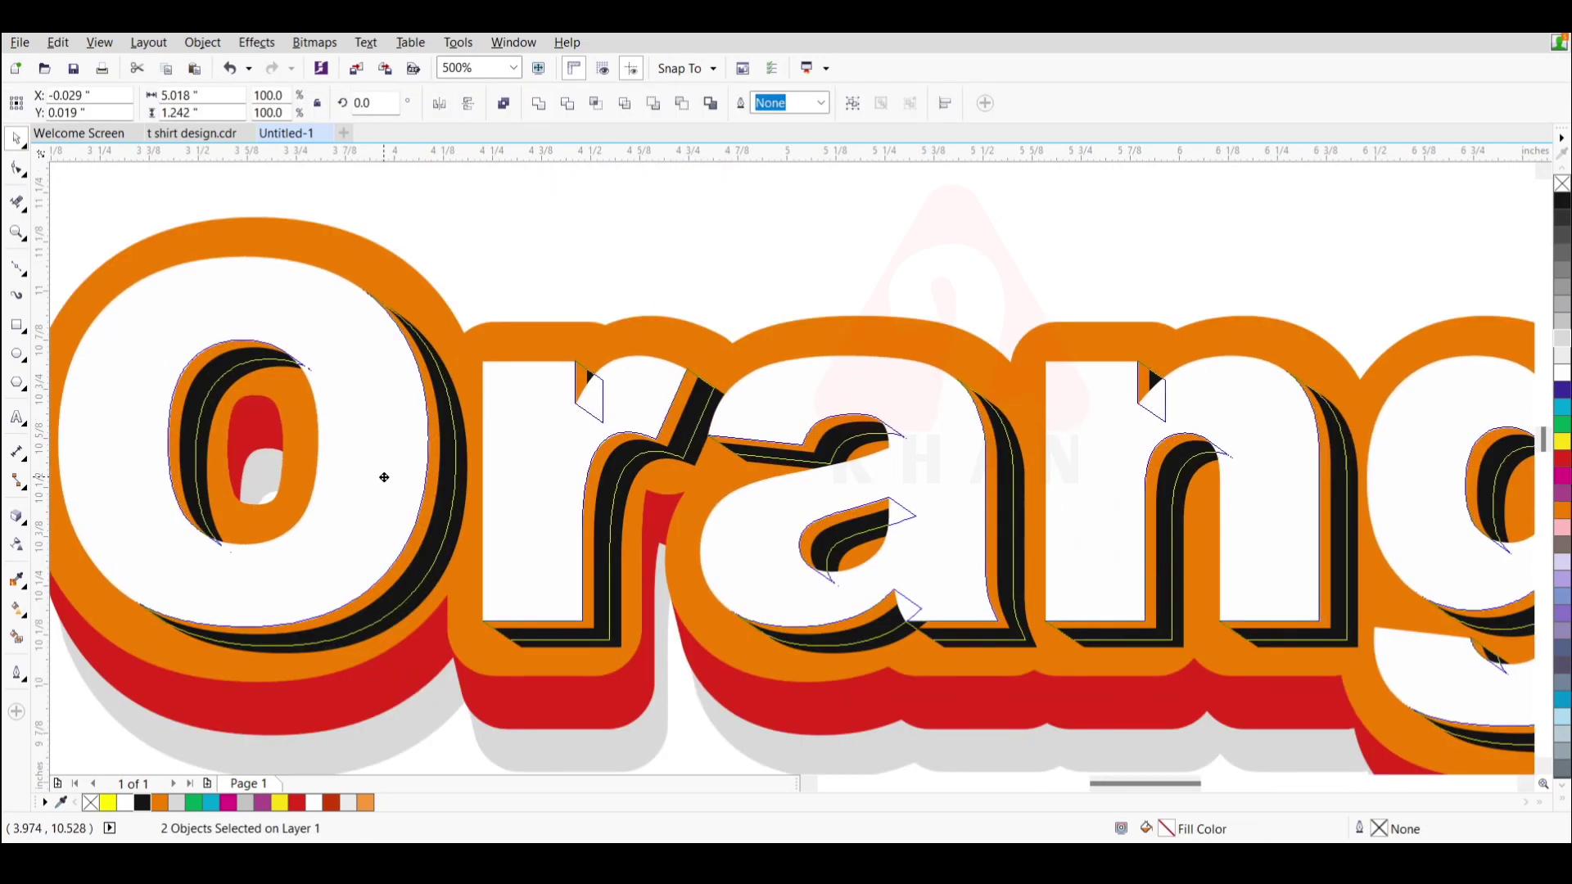
scroll(393, 446, down, 1)
- Add the artistic text "Orange" in black Arial on the page below the finished title
scroll(606, 503, down, 2)
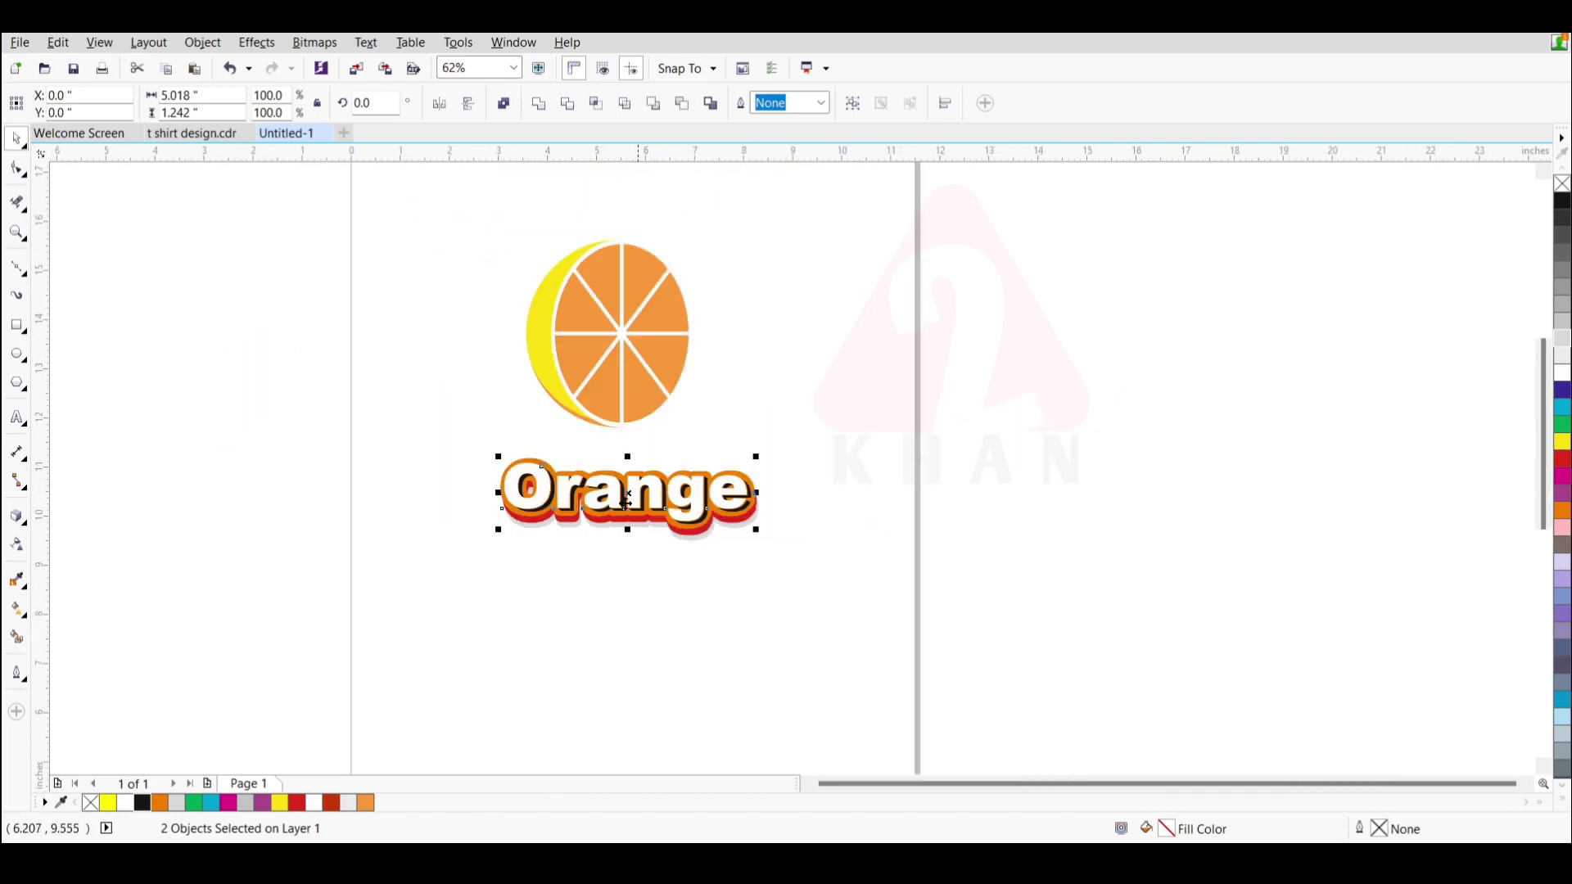
key(z)
key(shift+F4)
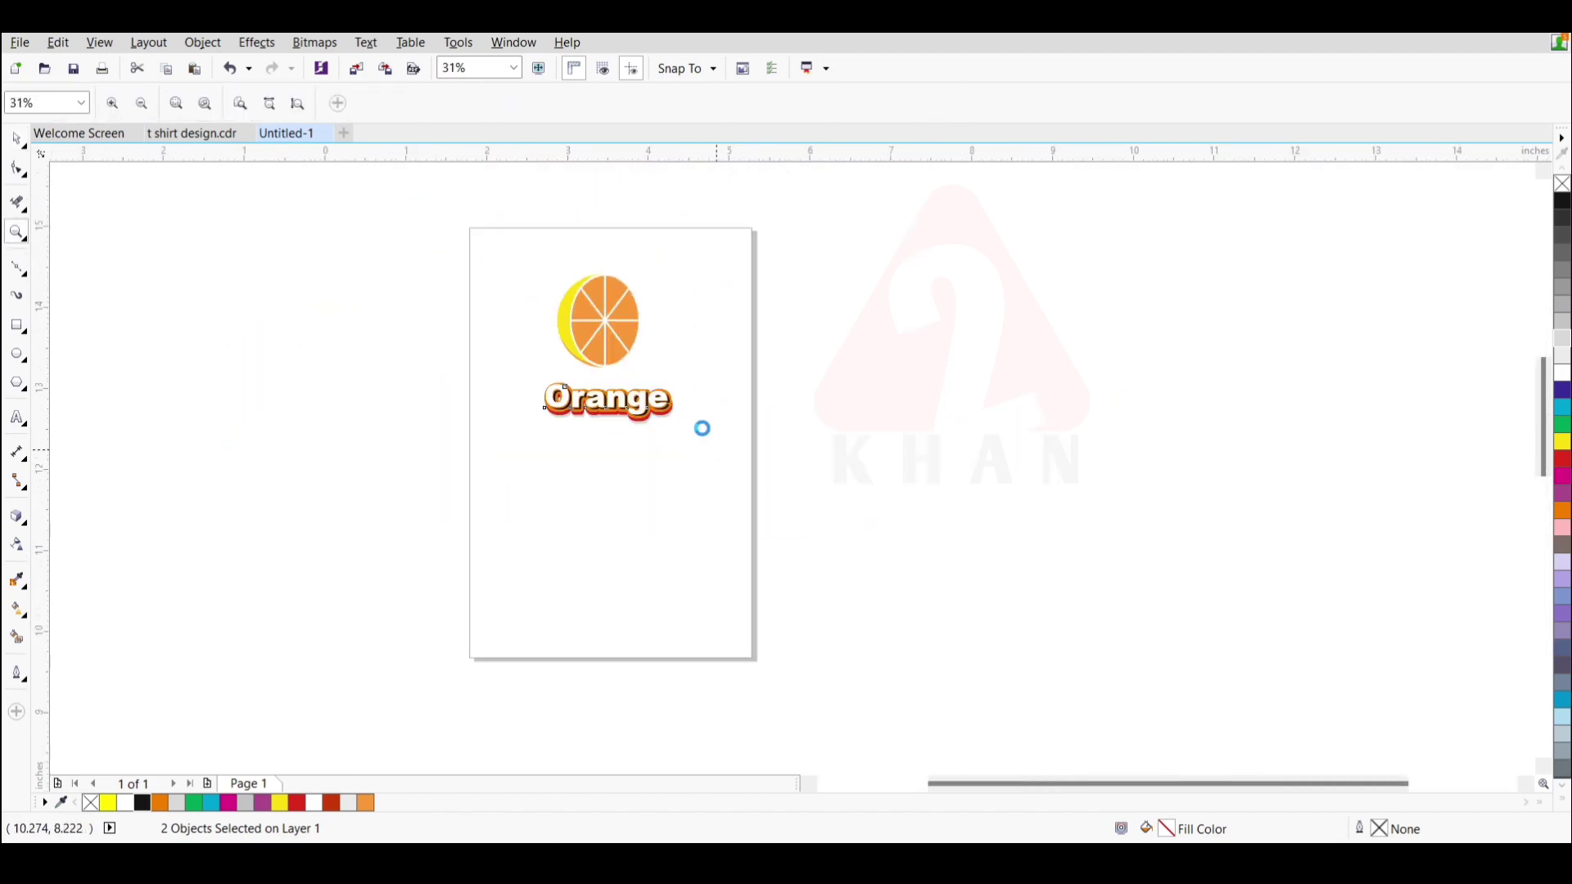
drag(524, 401, 684, 304)
scroll(685, 304, down, 2)
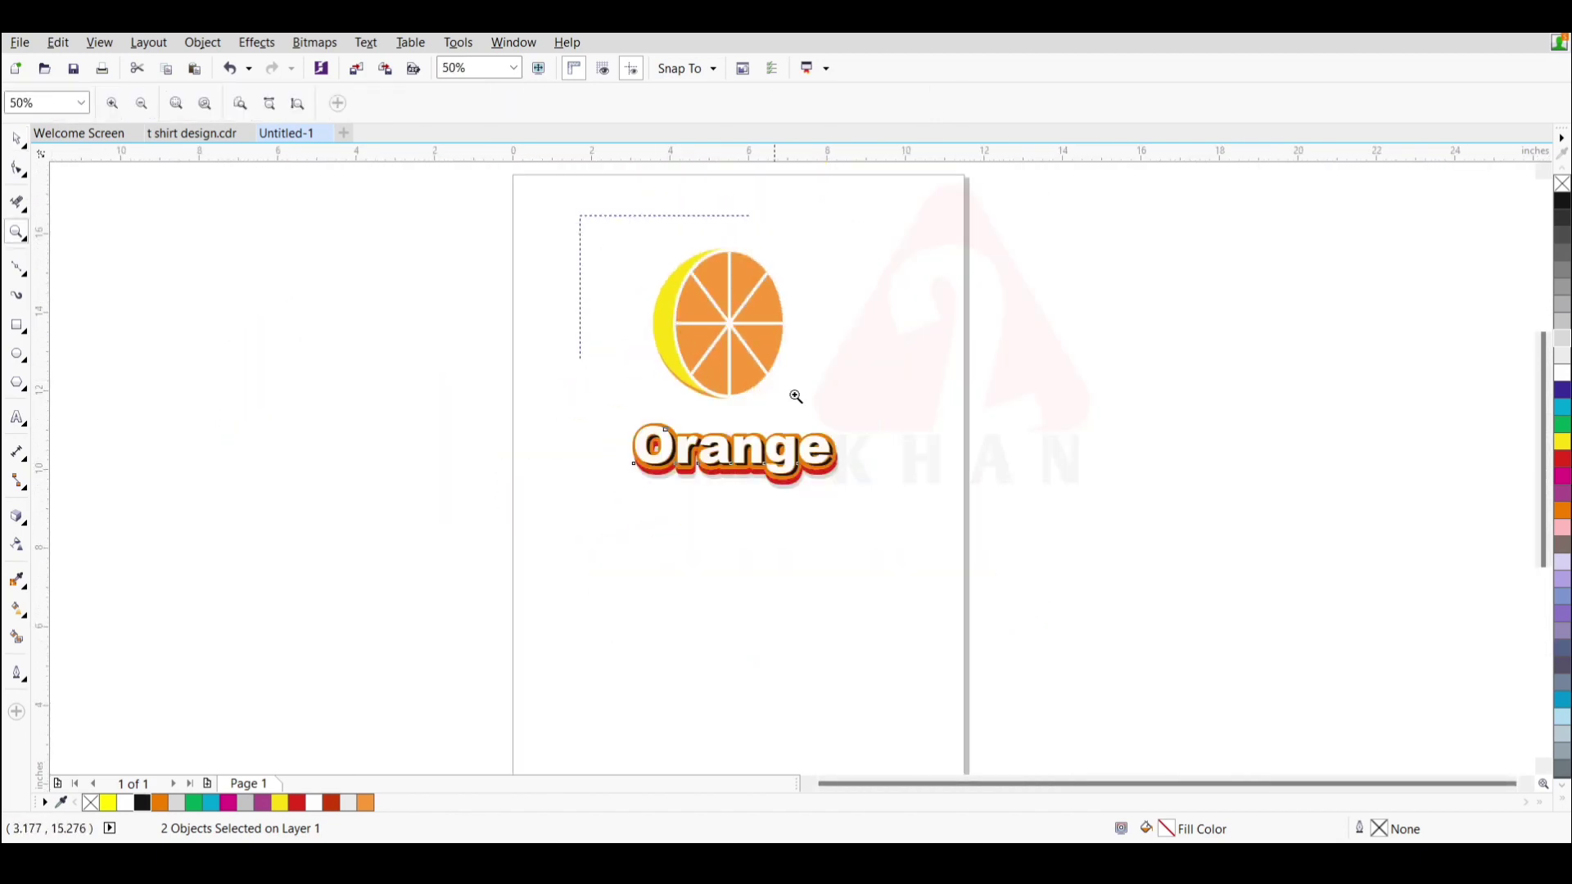
drag(795, 397, 925, 534)
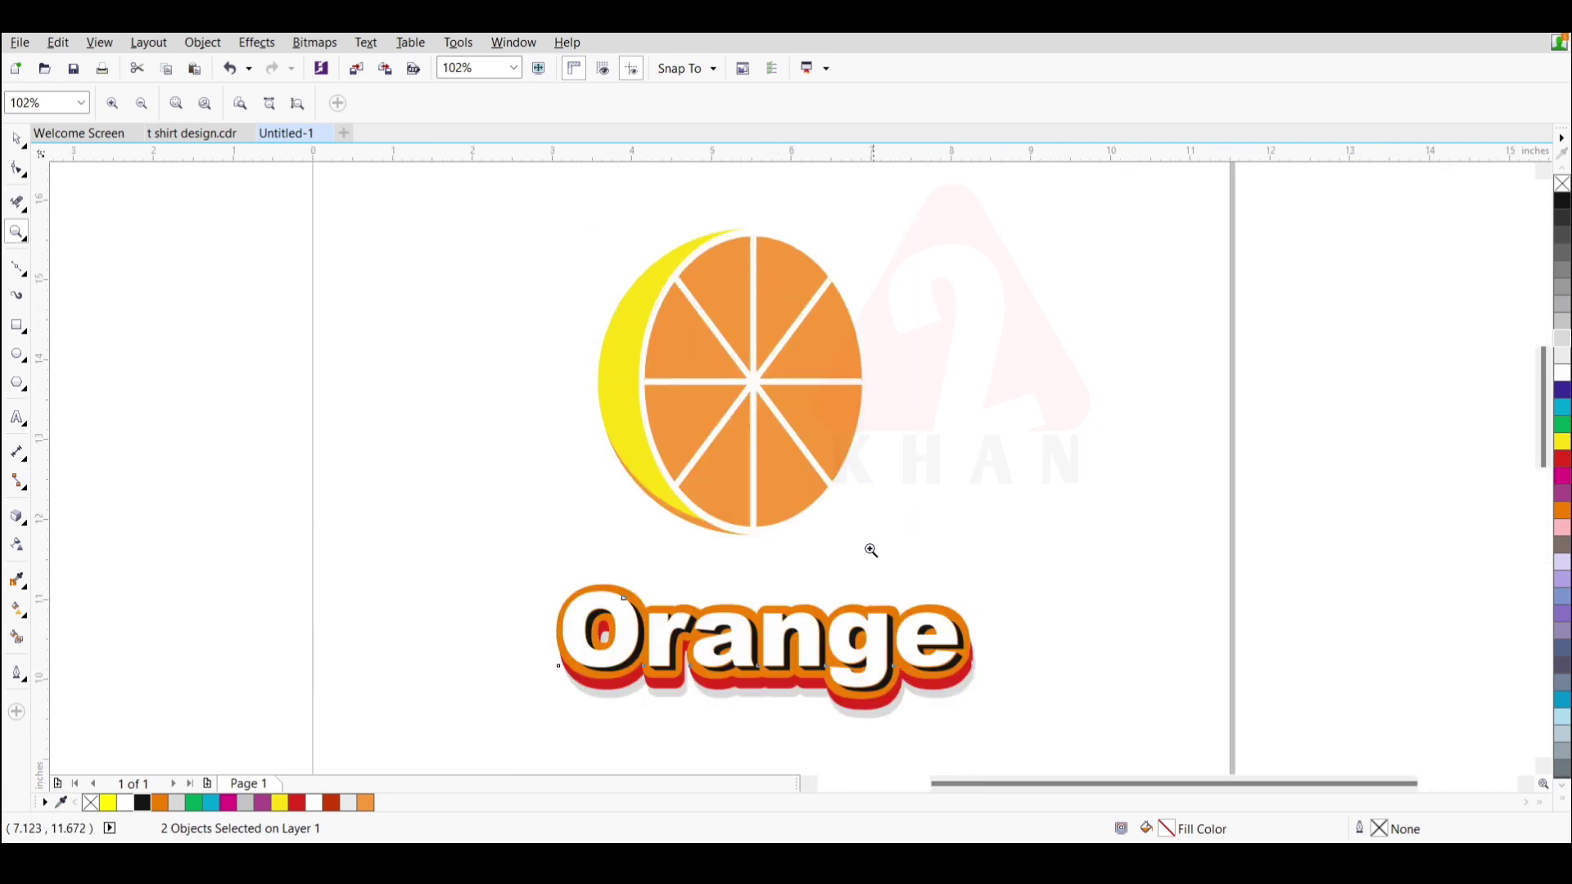
click(18, 420)
scroll(980, 306, down, 1)
click(833, 566)
text(Orange)
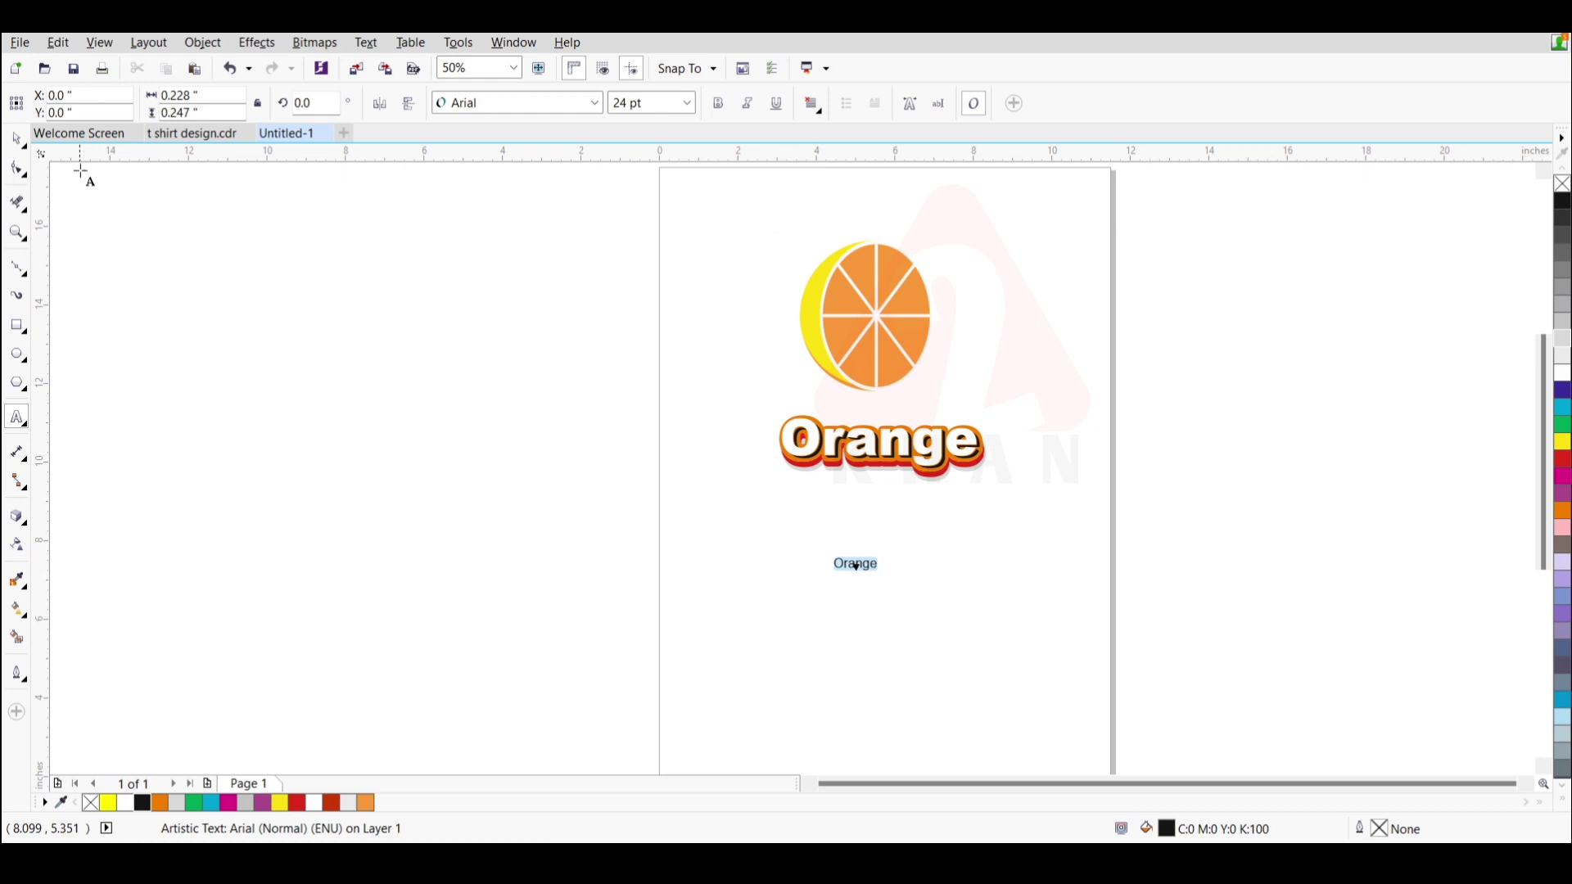
click(17, 139)
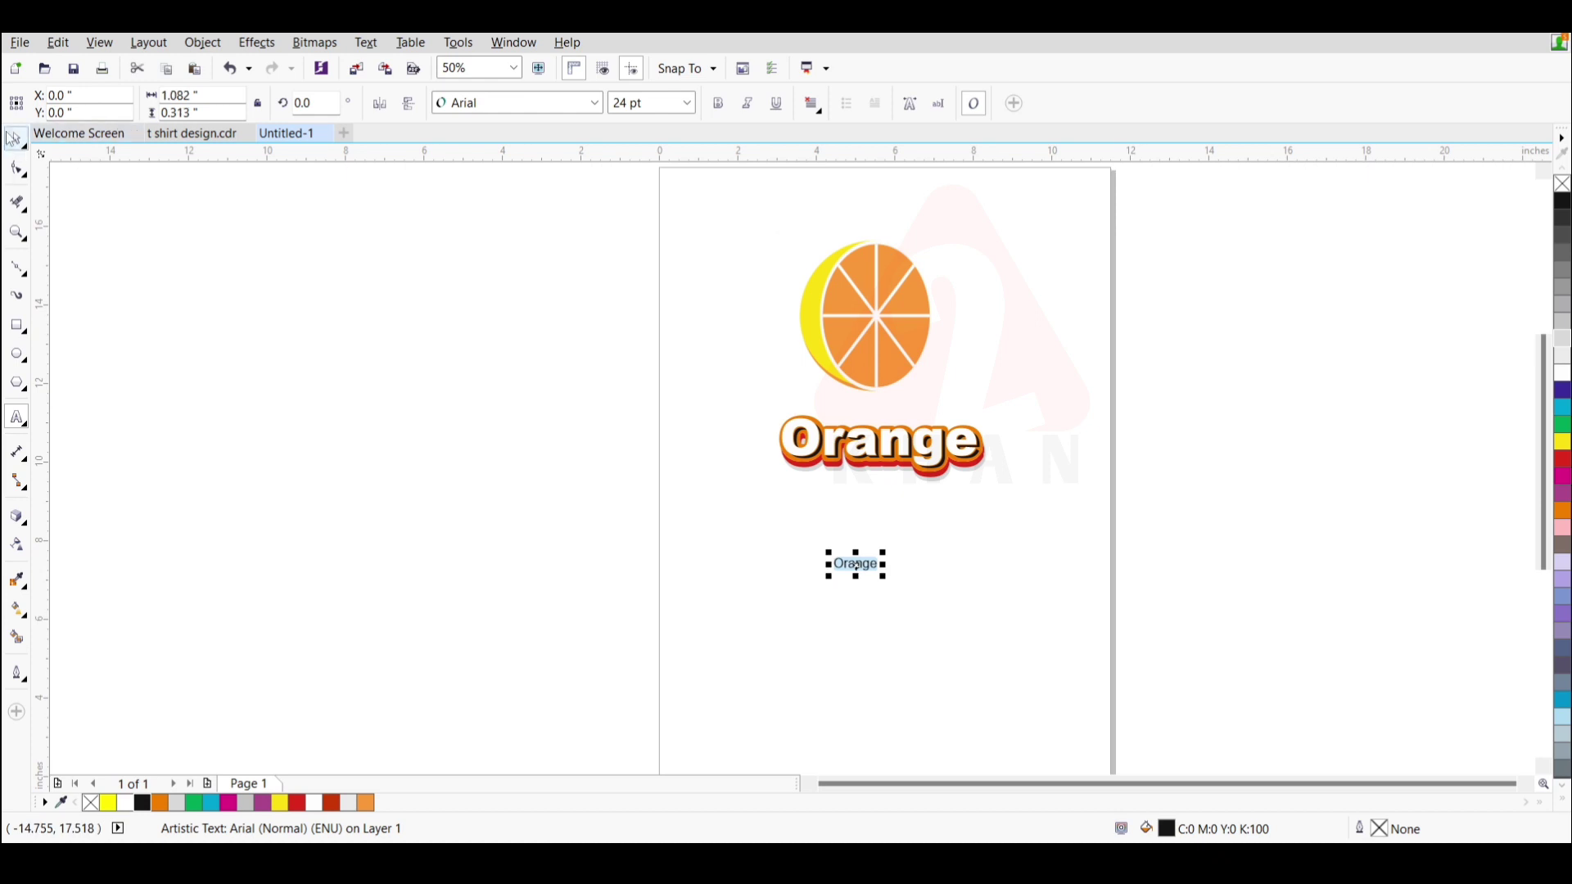
- Enlarge the plain "Orange" text to about 127.8 pt, make it bold and centre it roughly beneath the title
drag(897, 600, 987, 603)
click(719, 104)
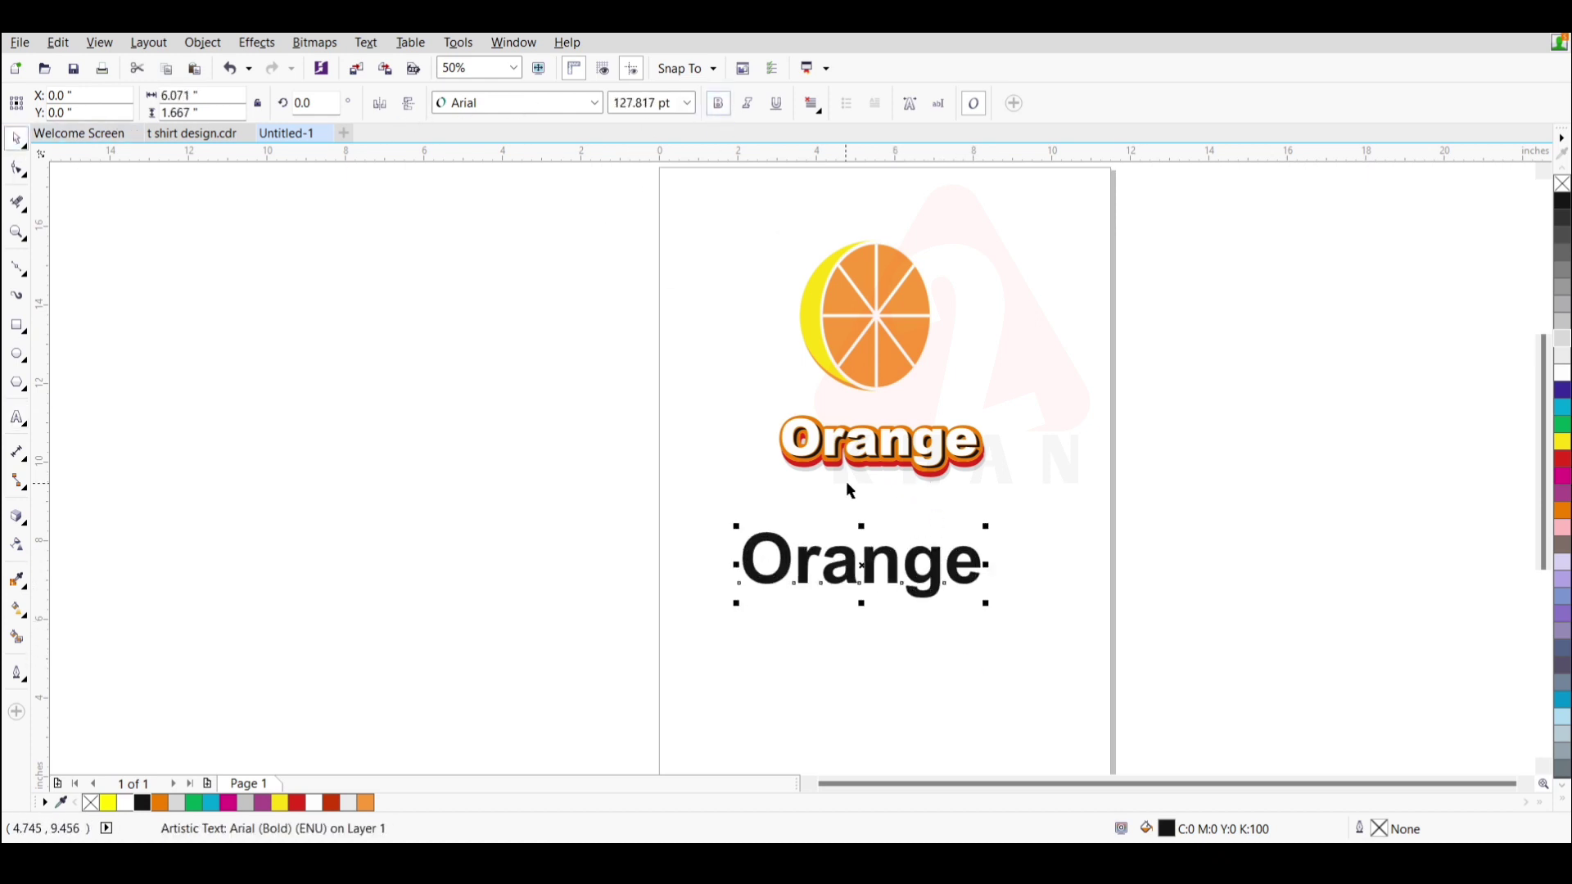
drag(860, 565, 886, 573)
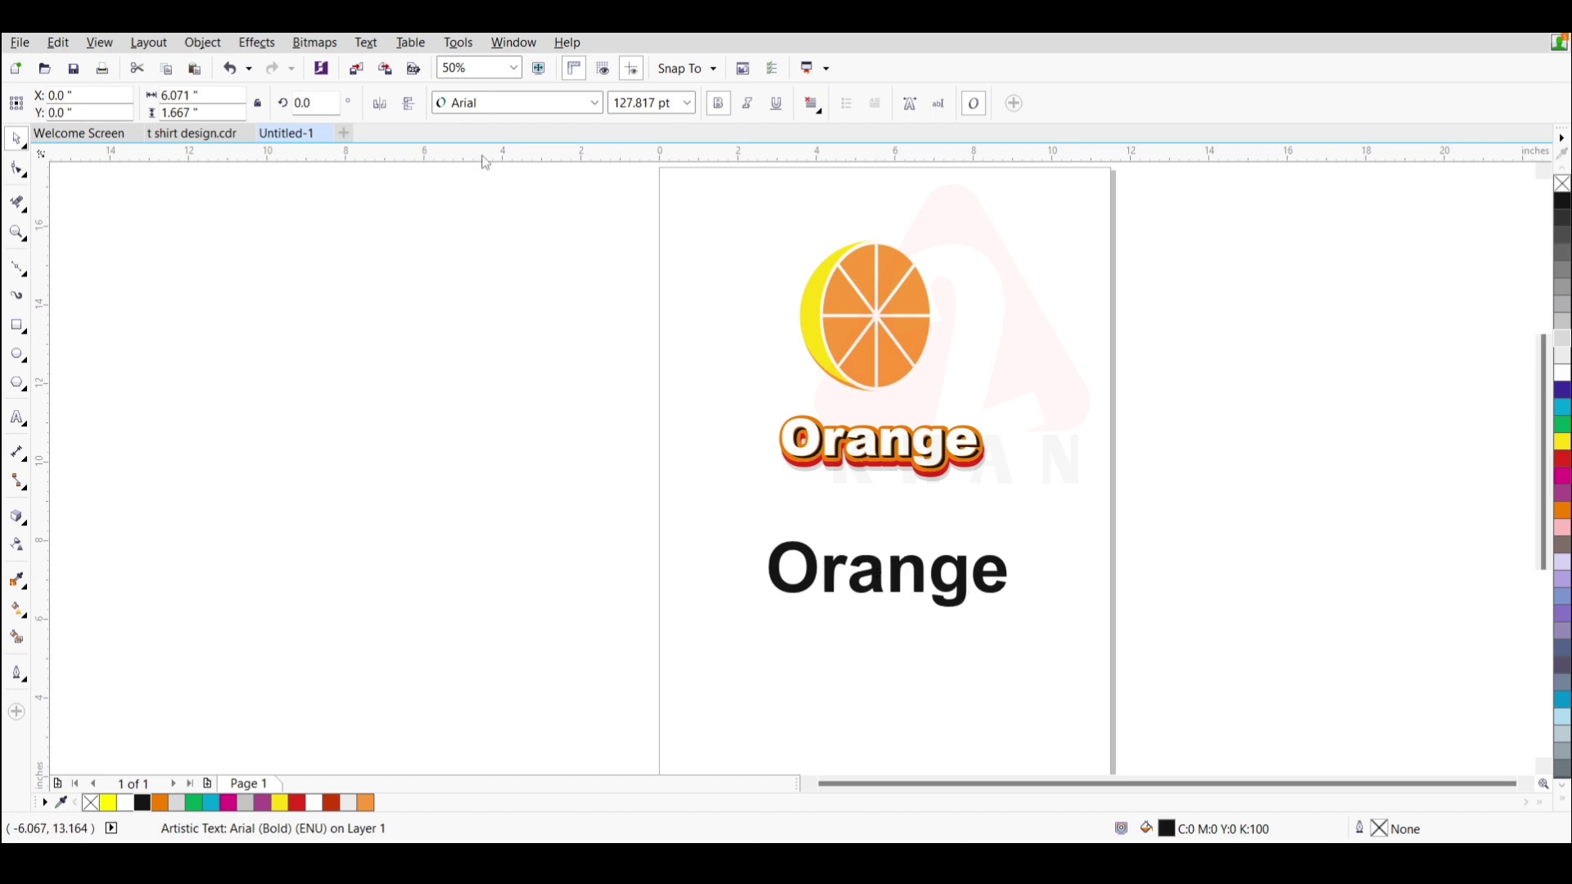
- Switch the page to landscape and place the fruit with its title on the right side and the plain "Orange" text on the left
key(Escape)
click(333, 104)
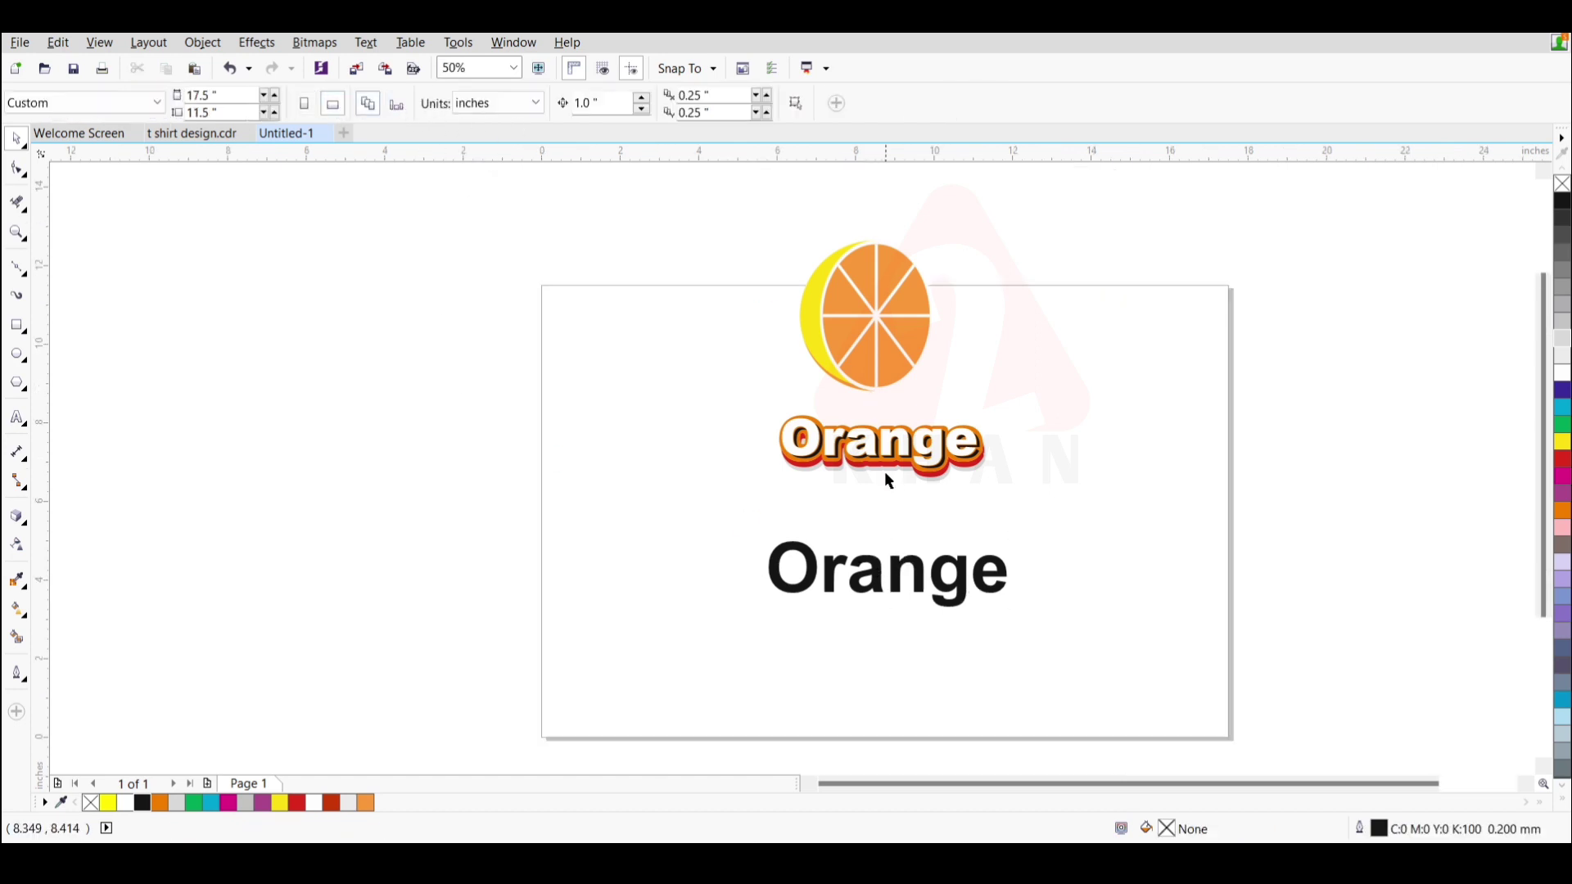
drag(739, 211, 1022, 528)
drag(885, 469, 1131, 563)
drag(884, 569, 763, 505)
- Enlarge the fruit and title artwork to about 6.8 by 8 inches, and adjust its position and the plain text's position on the page
drag(970, 320, 1196, 655)
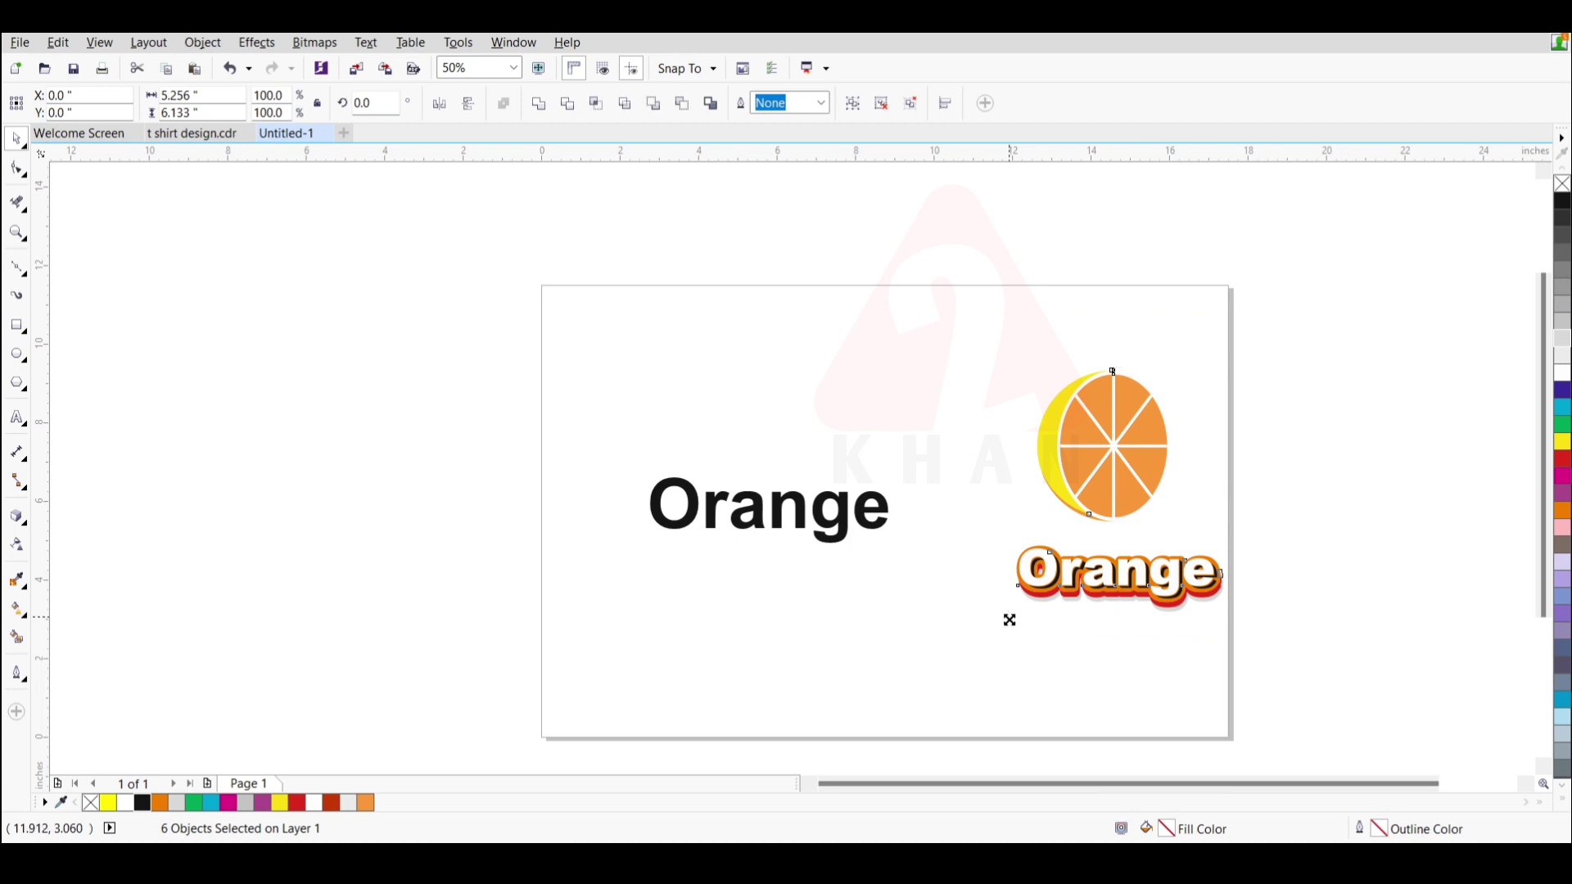
drag(1009, 619, 953, 686)
drag(1088, 527, 1084, 500)
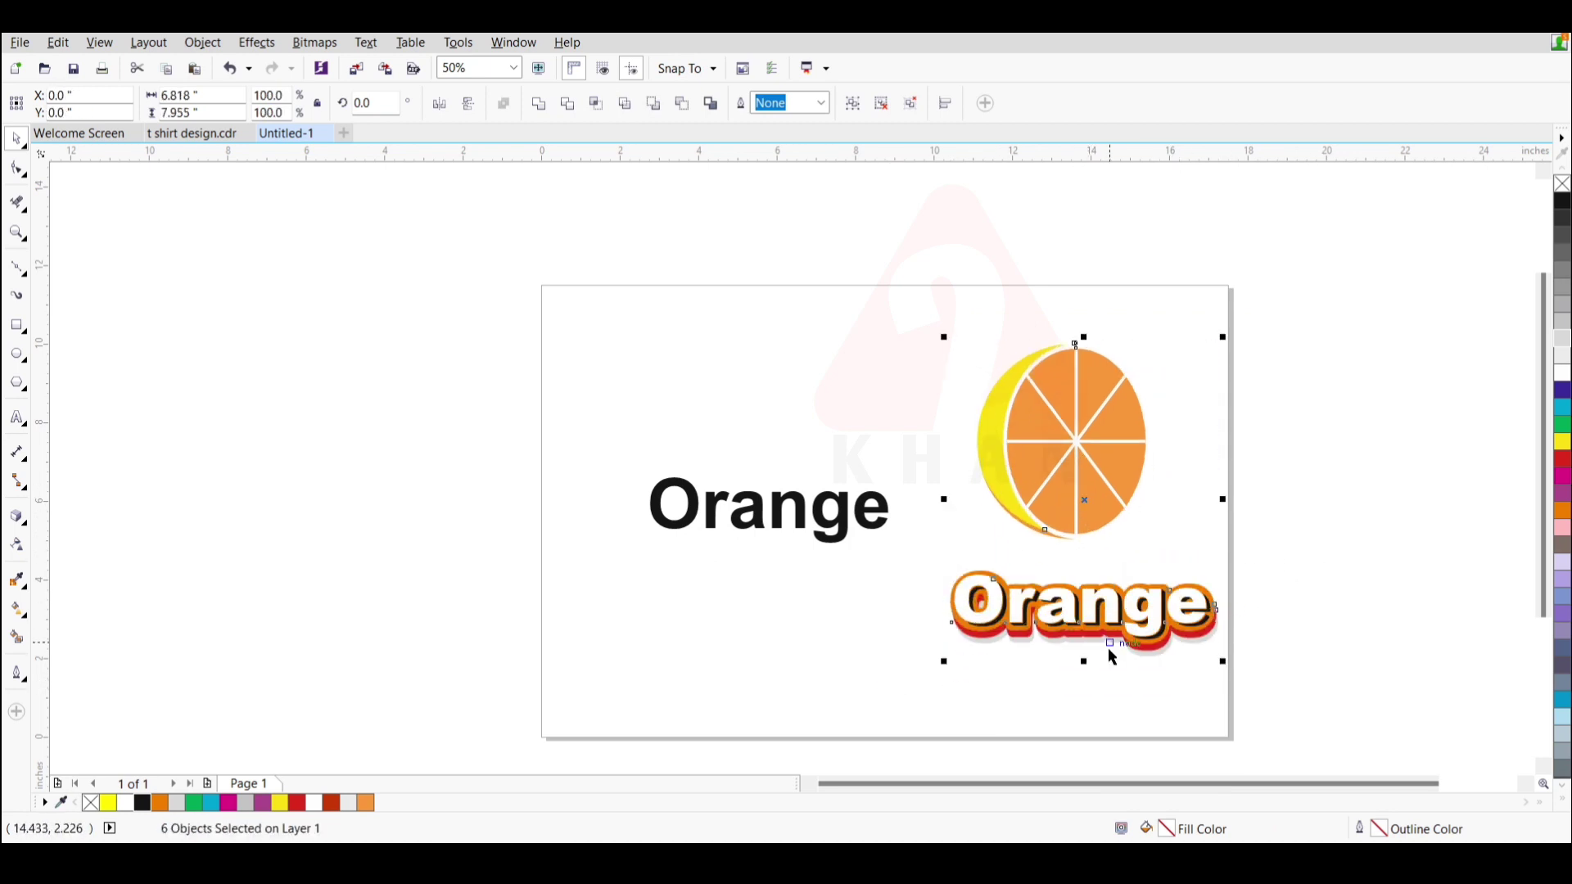
drag(801, 528, 772, 523)
key(z)
right_click(522, 263)
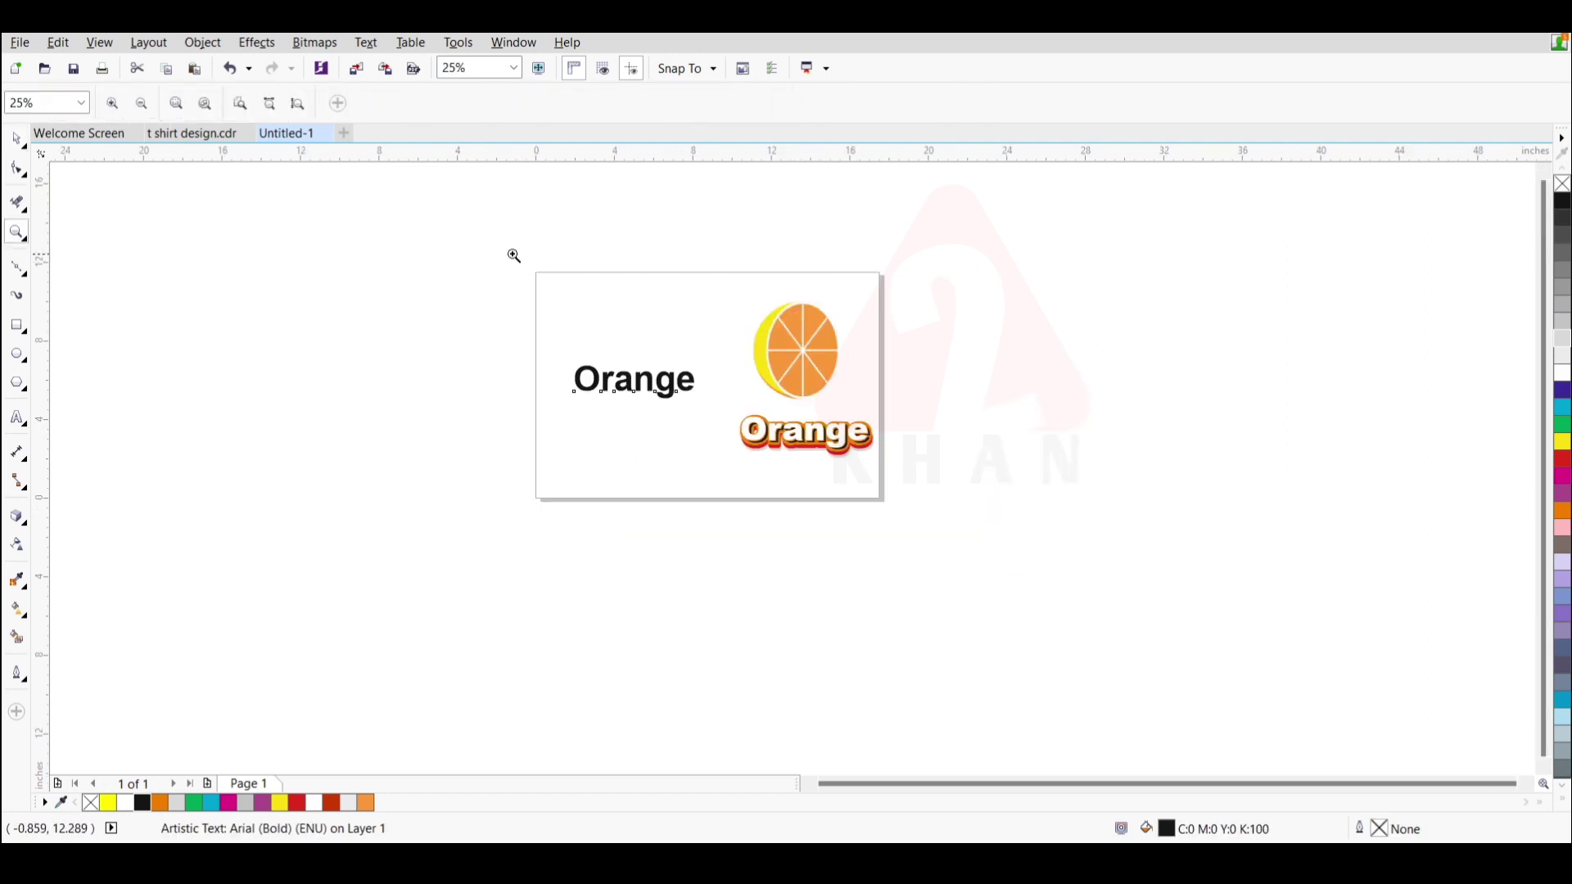
drag(513, 253, 899, 504)
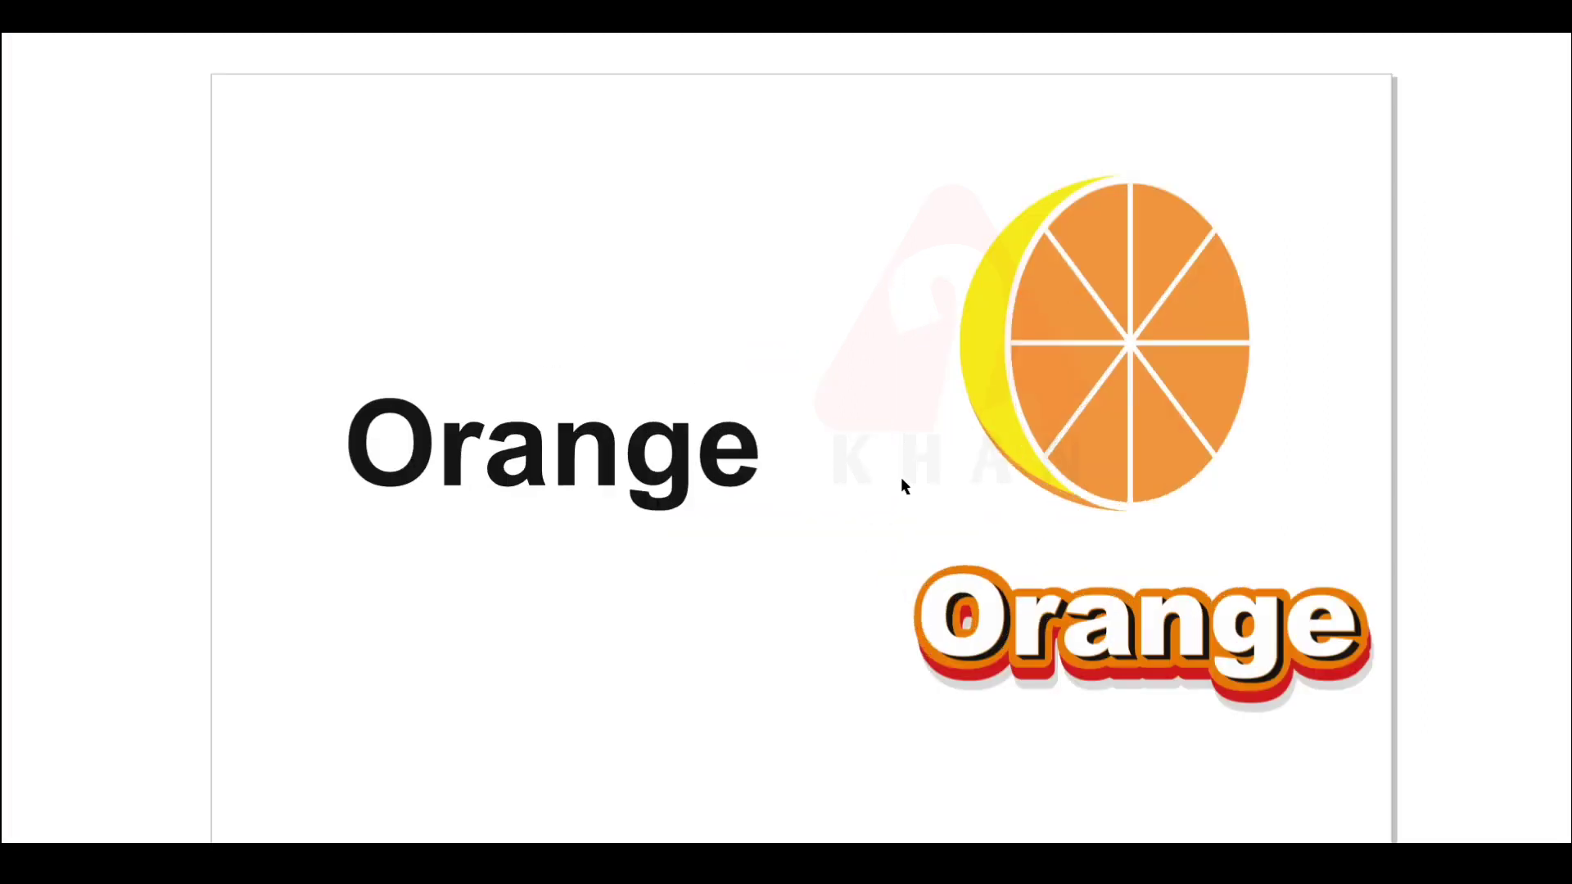